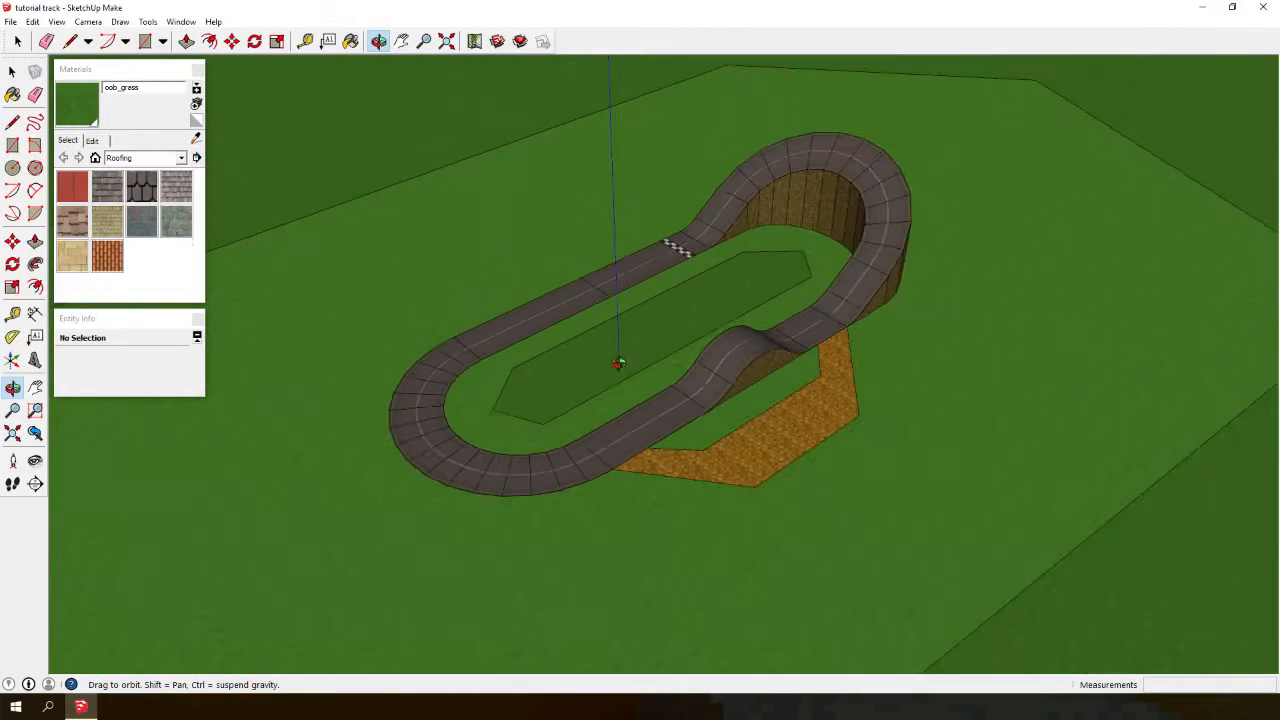
scroll(675, 420, down, 2)
scroll(590, 300, up, 4)
scroll(493, 301, down, 2)
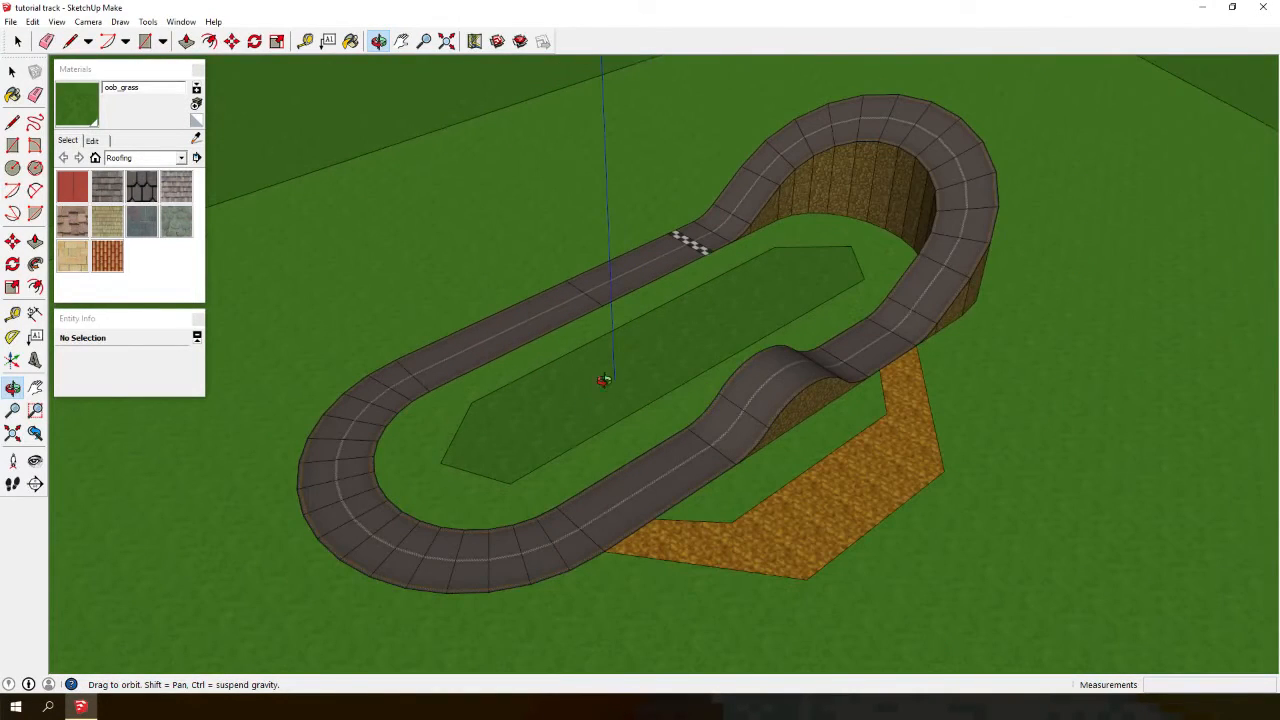
- Minimize the modelling window to inspect the texture image files on the desktop, then restore it
click(1204, 7)
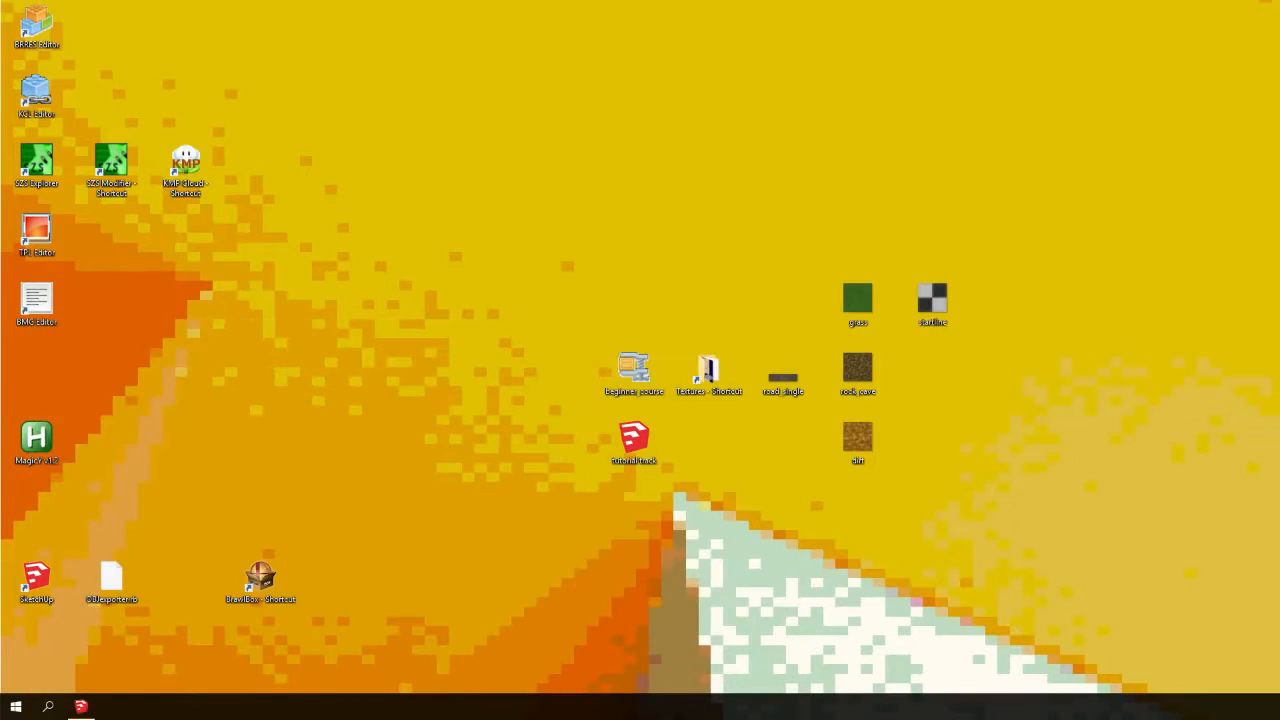
click(570, 360)
drag(628, 374, 595, 373)
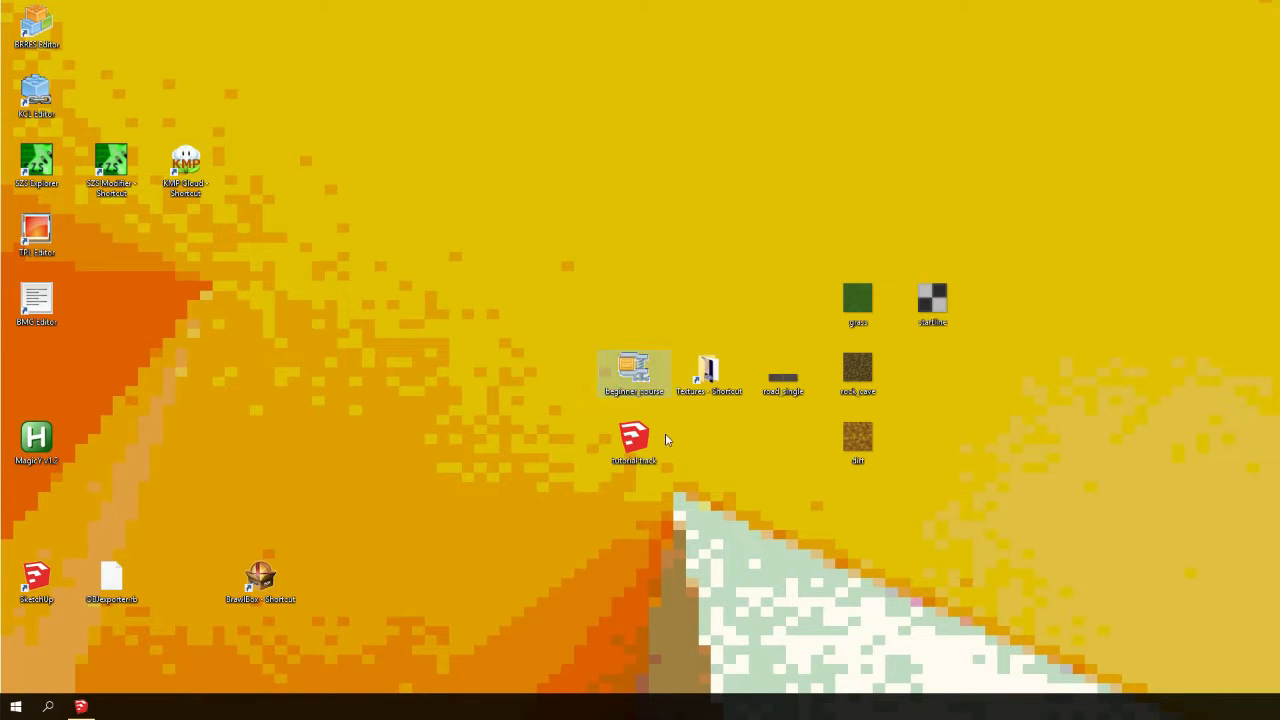
mouse_move(626, 370)
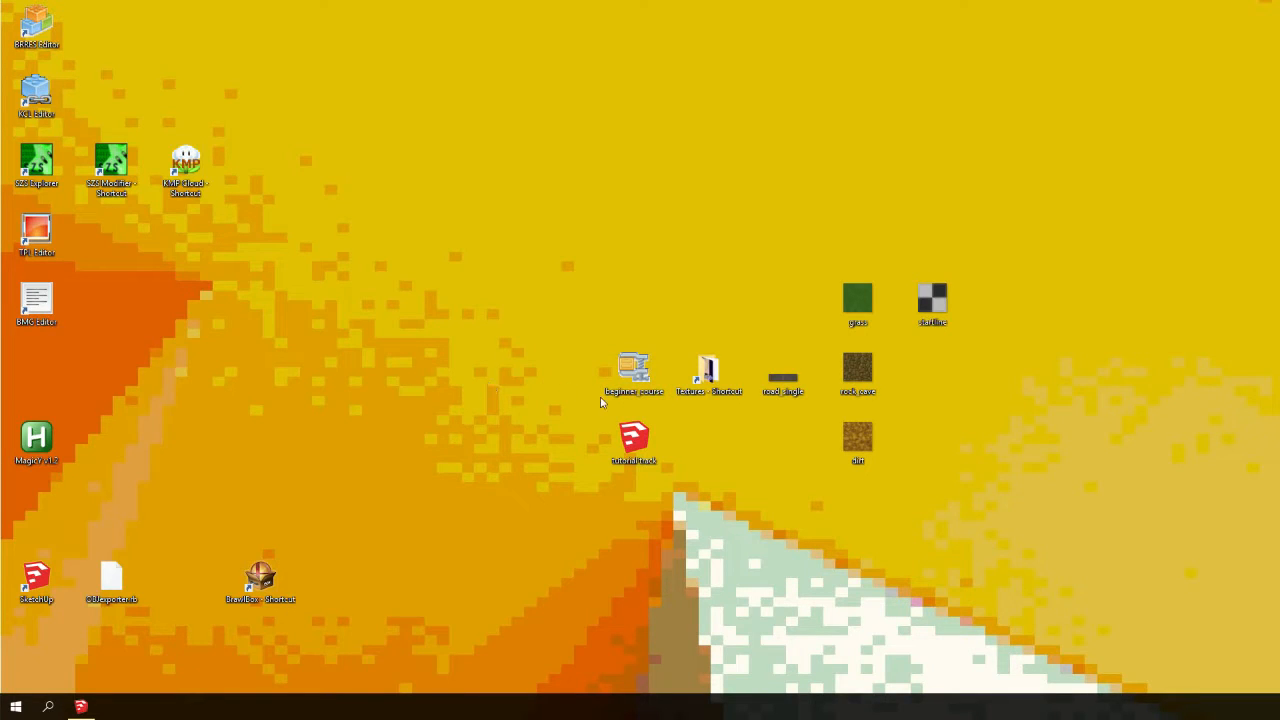
drag(672, 404, 592, 337)
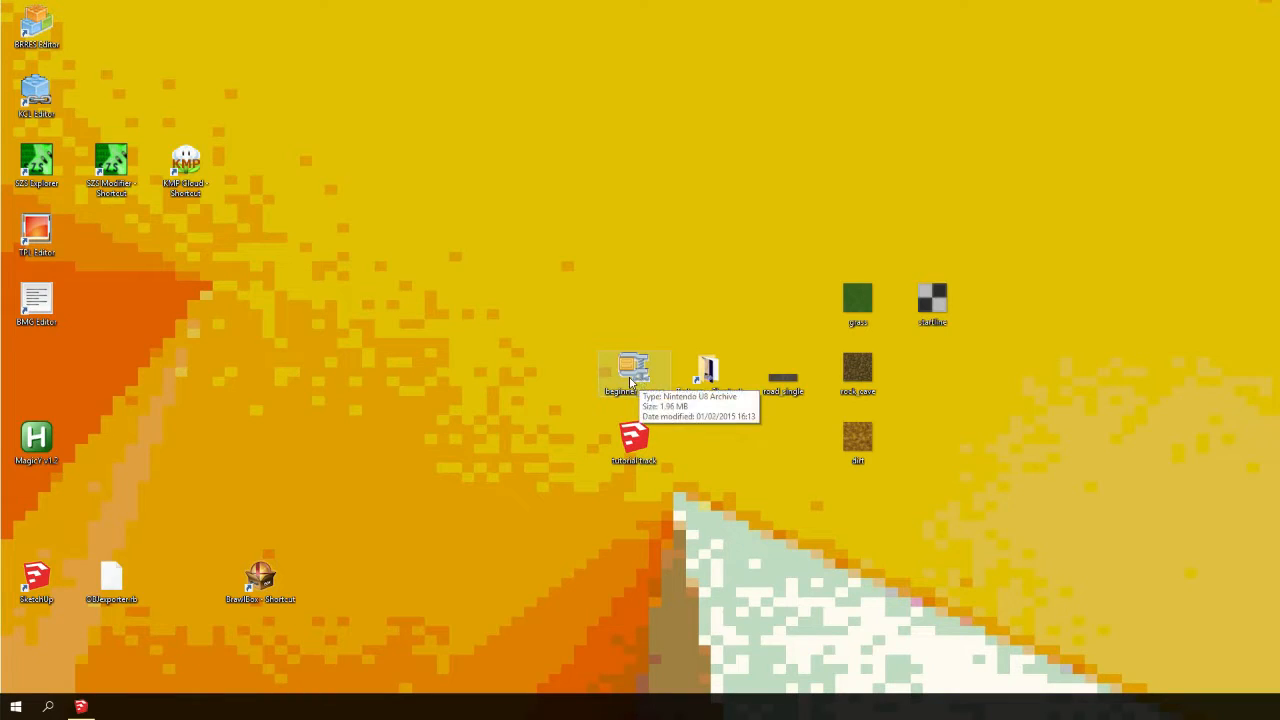
drag(63, 334, 37, 4)
click(75, 58)
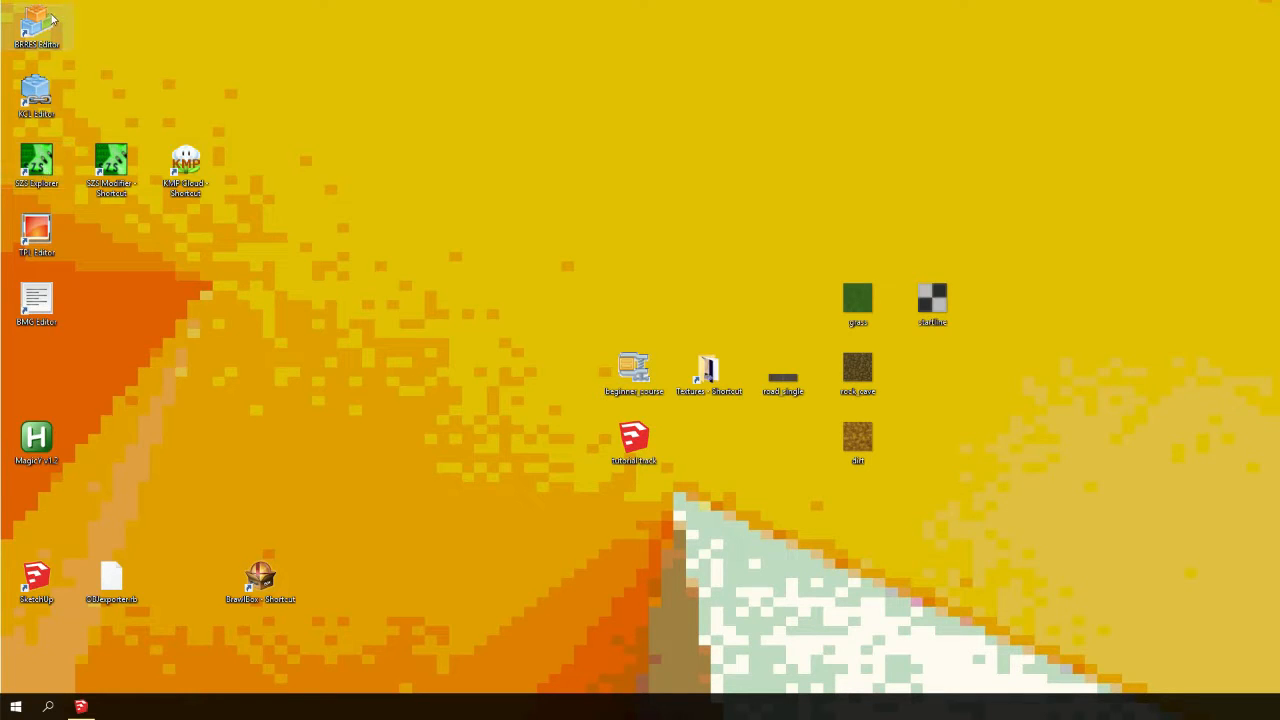
click(80, 706)
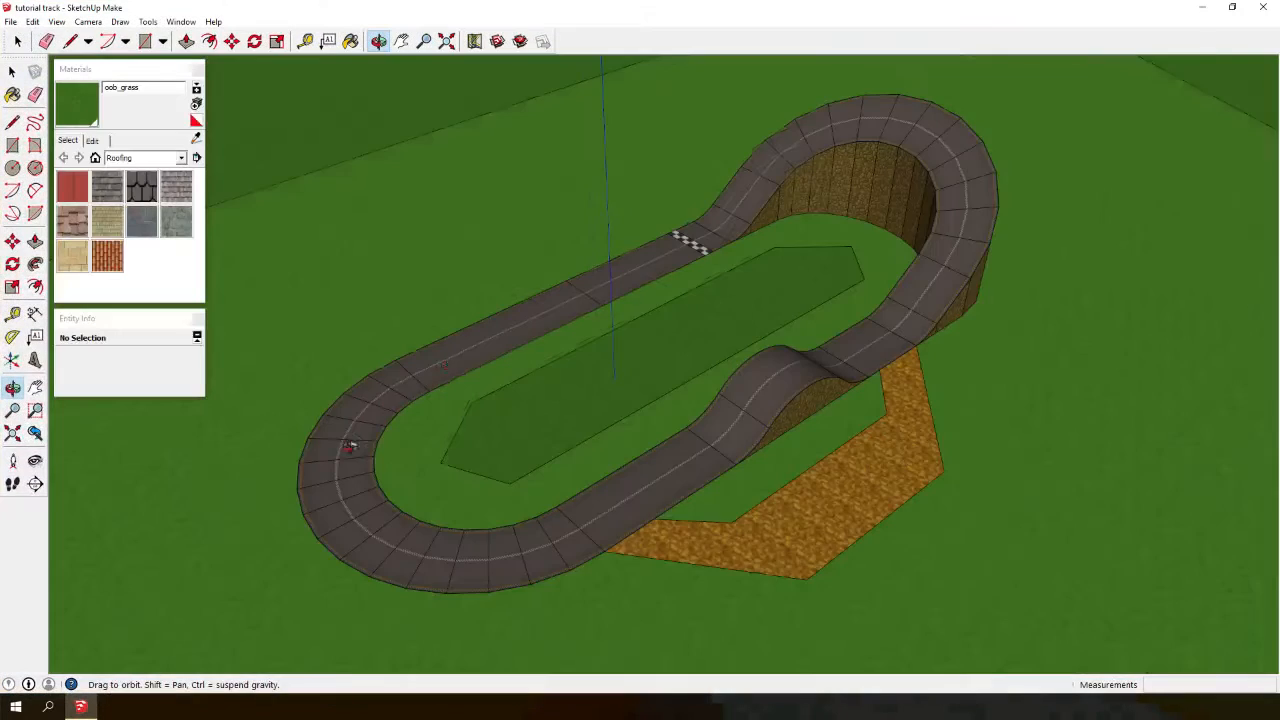
- Export the whole model with OBJexporter to the Desktop as track, converting all texture files to PNG
scroll(533, 335, down, 3)
scroll(528, 320, up, 5)
click(379, 42)
mouse_move(415, 245)
mouse_down()
mouse_move(293, 184)
mouse_move(271, 206)
mouse_move(786, 177)
mouse_move(517, 291)
mouse_move(430, 250)
mouse_up()
click(12, 71)
click(12, 22)
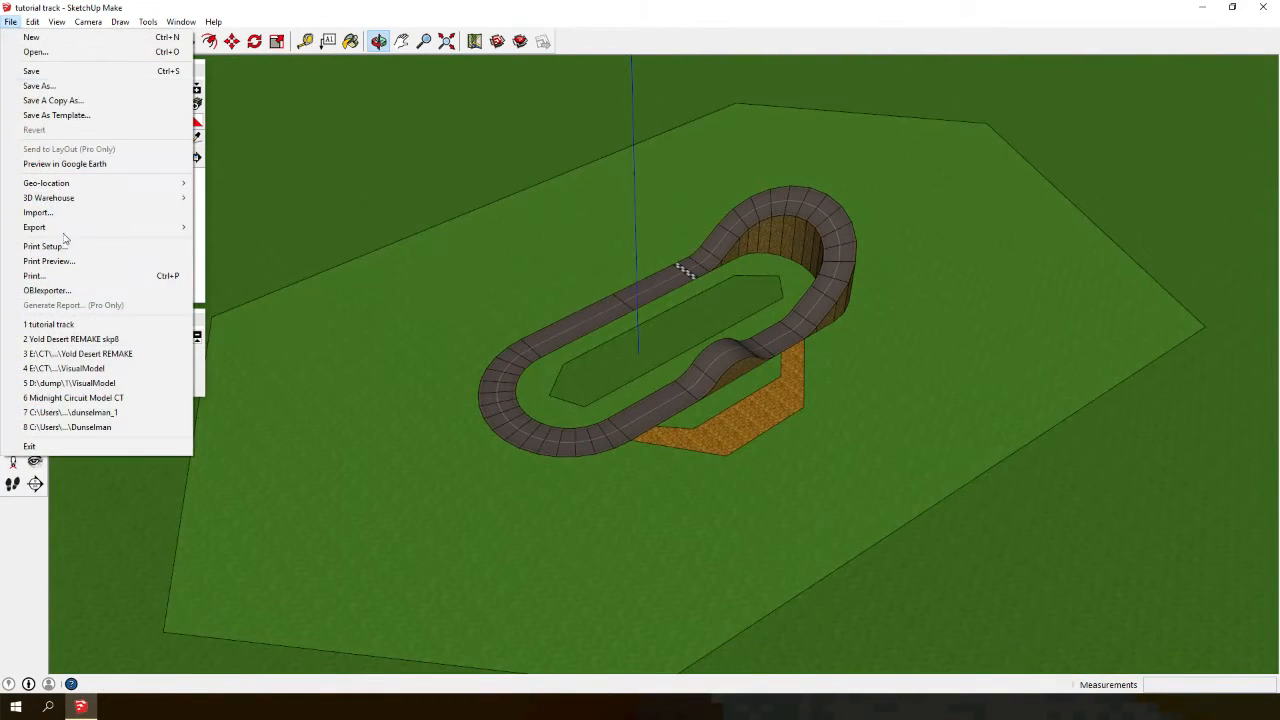
click(45, 288)
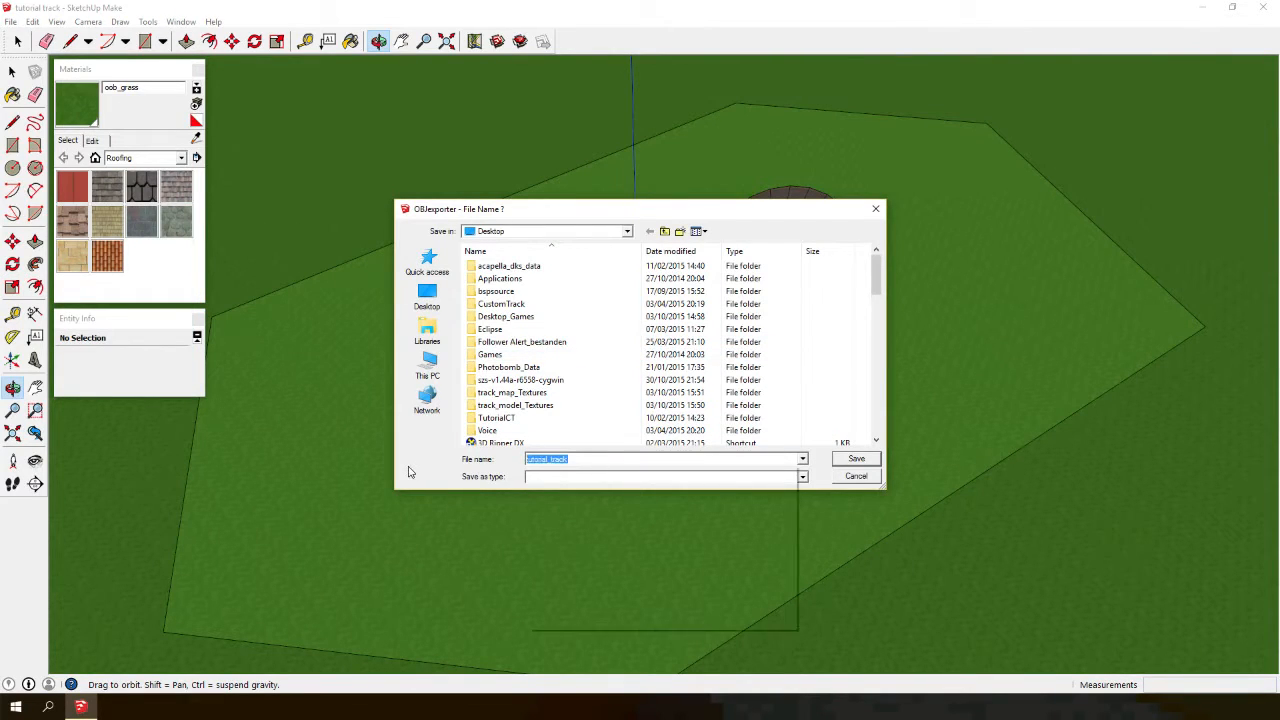
text(track)
key(Return)
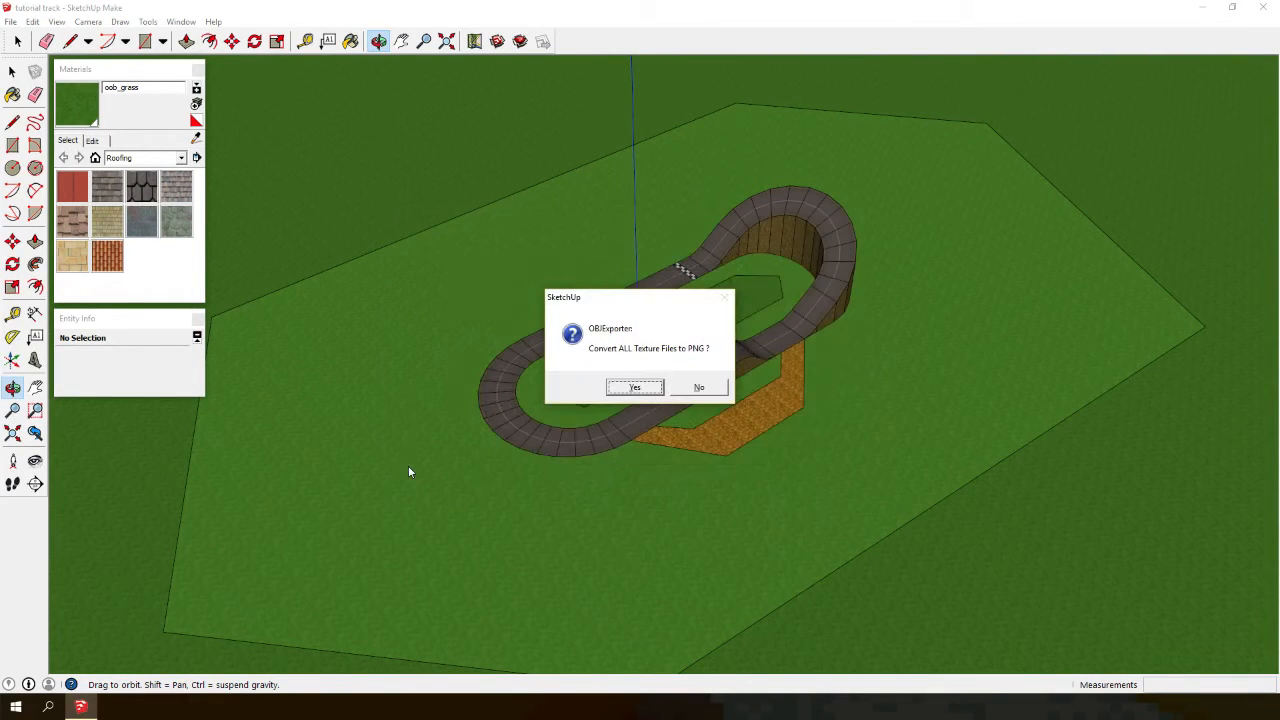
click(628, 391)
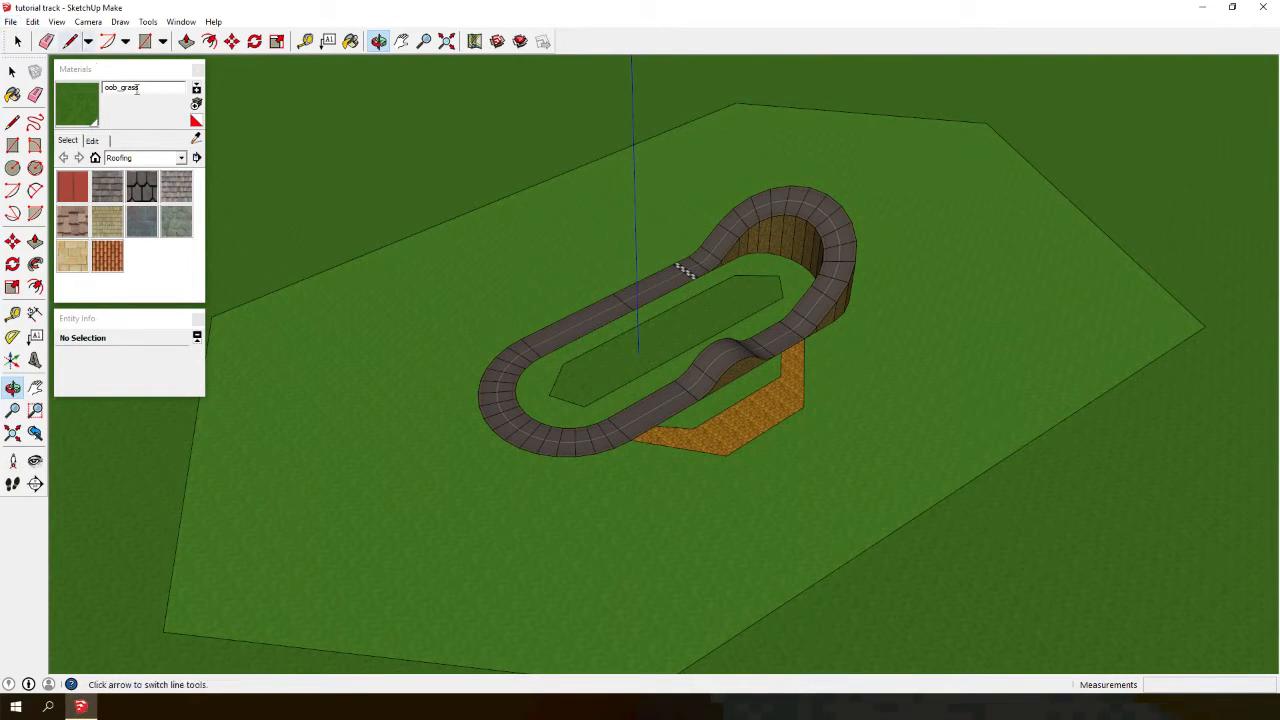
- Switch the materials list to In Model and select all faces painted with the rock_wall material
click(115, 157)
click(108, 177)
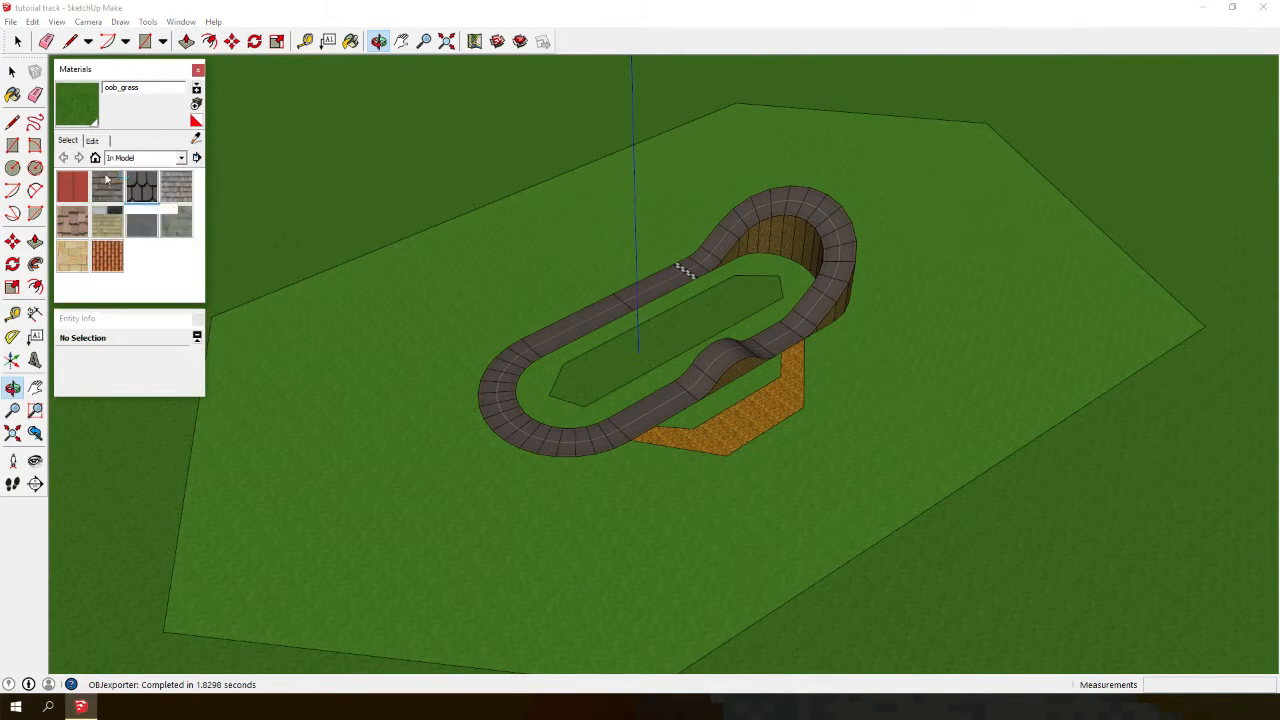
click(378, 38)
drag(391, 242, 406, 271)
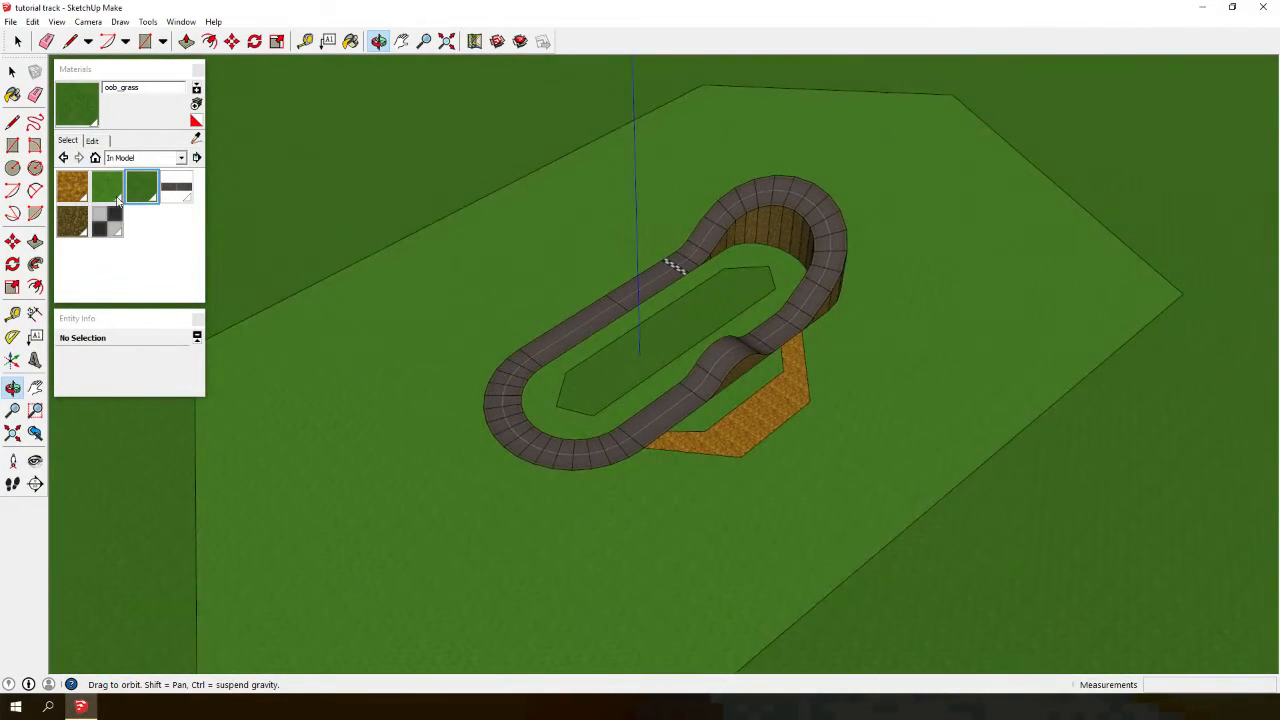
click(74, 188)
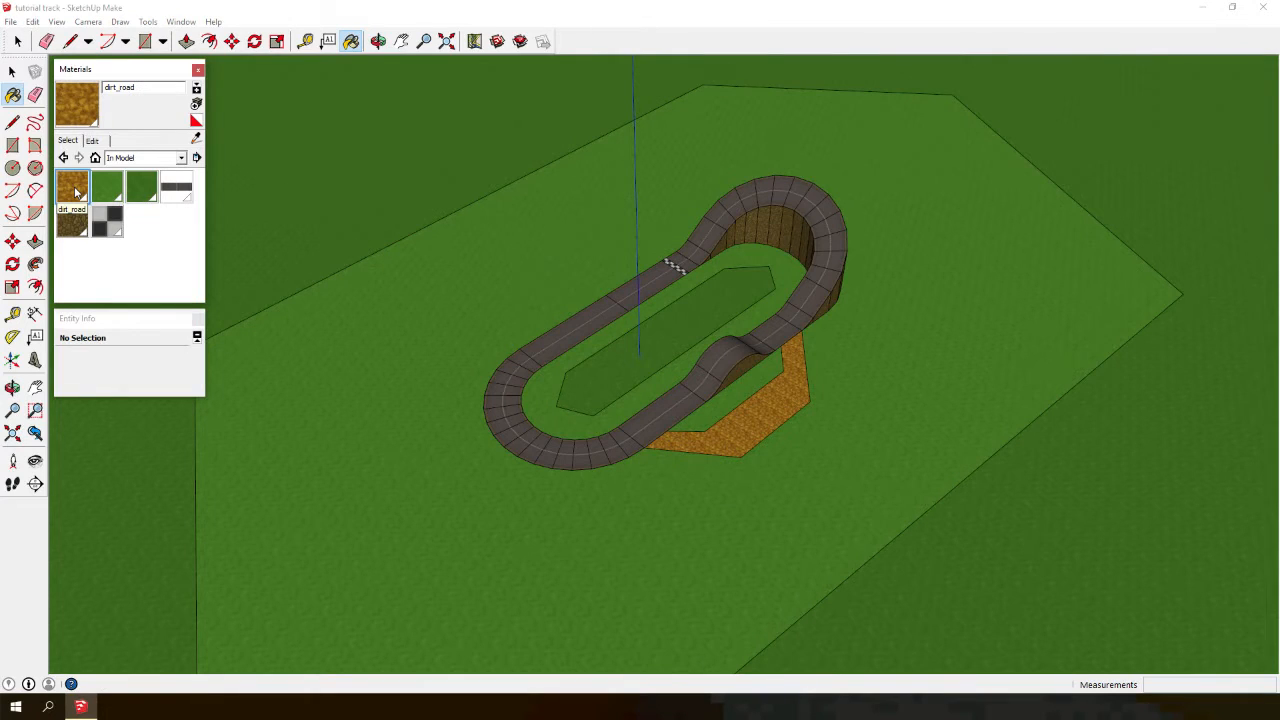
click(72, 222)
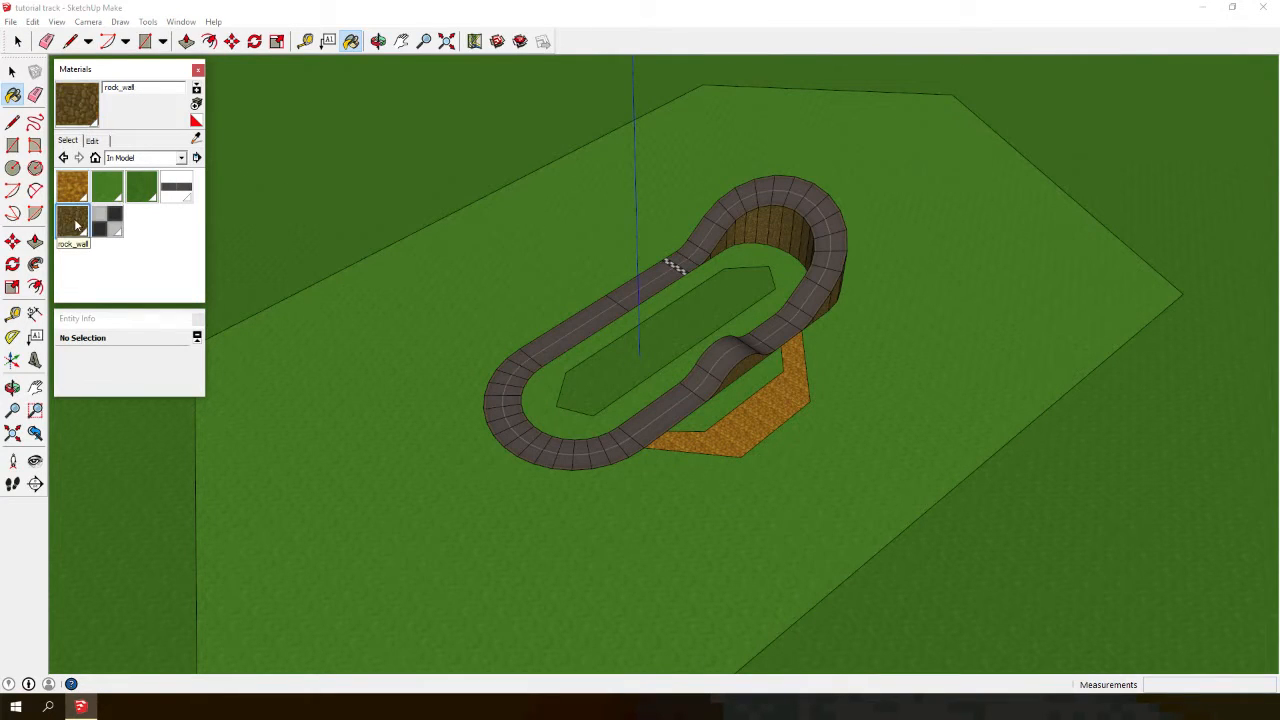
right_click(73, 219)
click(140, 305)
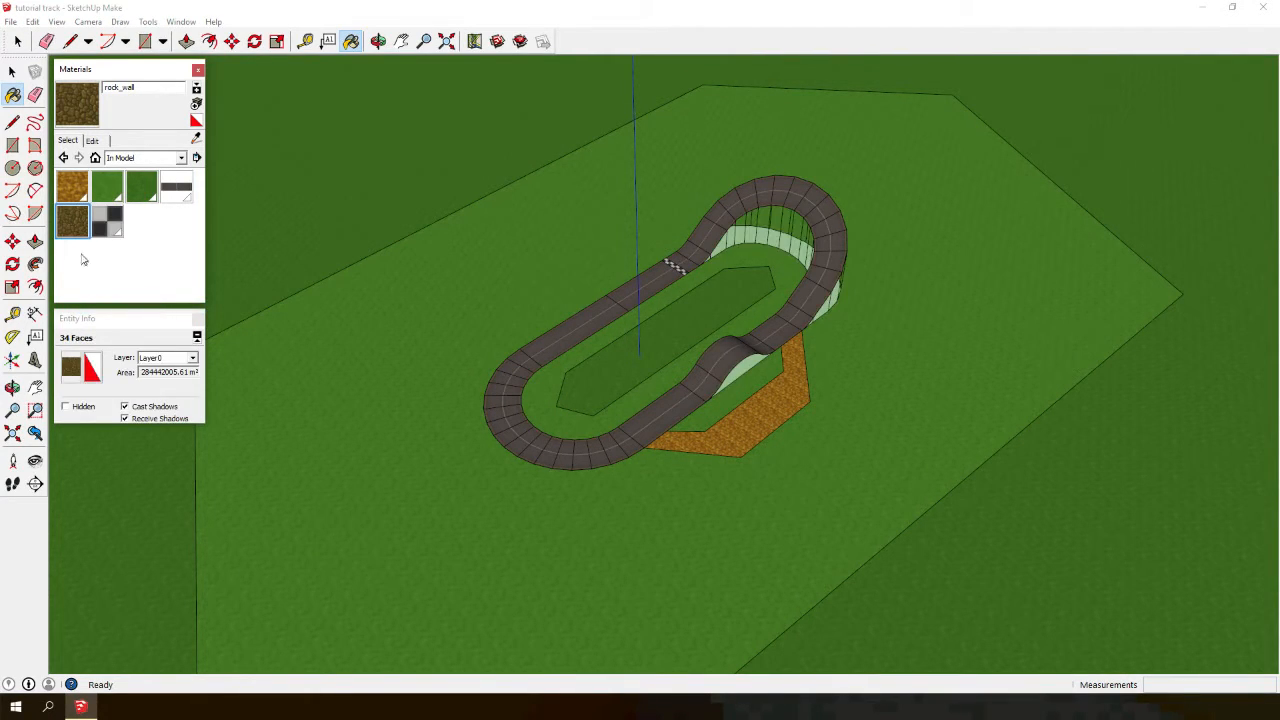
- Select all faces painted with the two grass materials from the In Model materials list
click(107, 189)
right_click(108, 191)
click(172, 278)
click(141, 188)
right_click(141, 190)
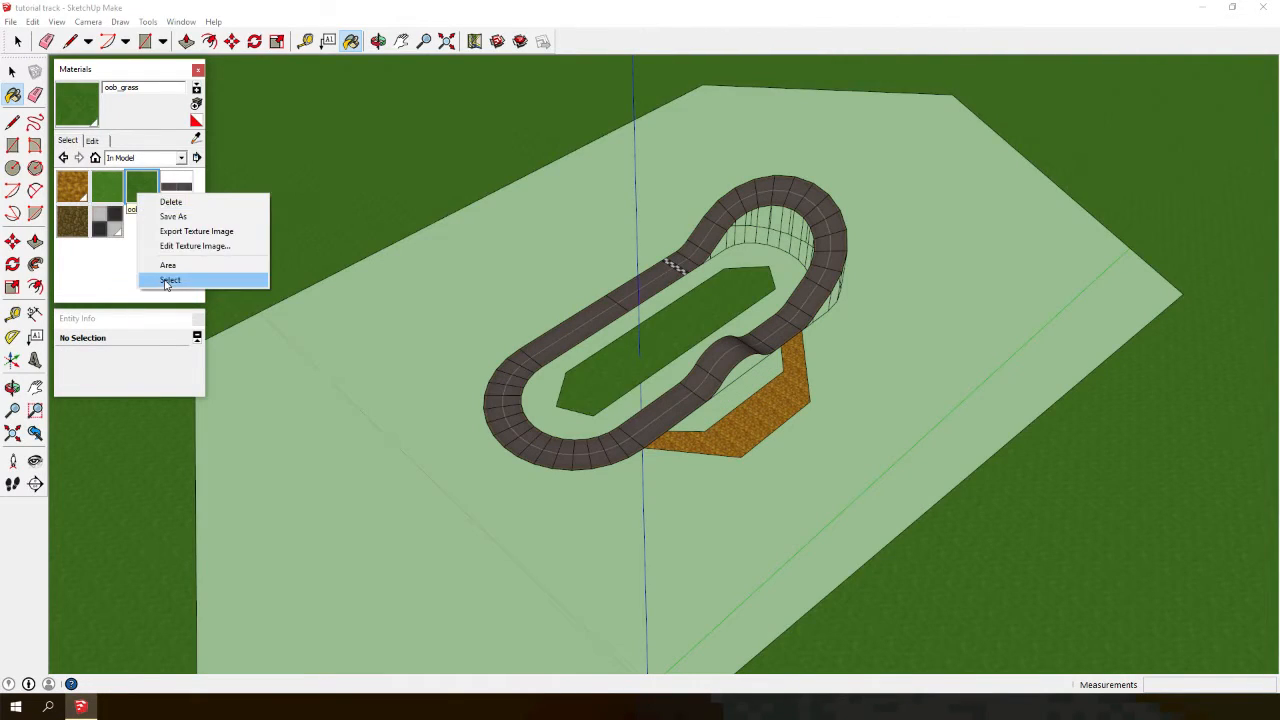
click(169, 280)
- Export the model with OBJexporter again as track, declining to convert texture files to PNG
middle_drag(410, 370, 371, 263)
click(10, 21)
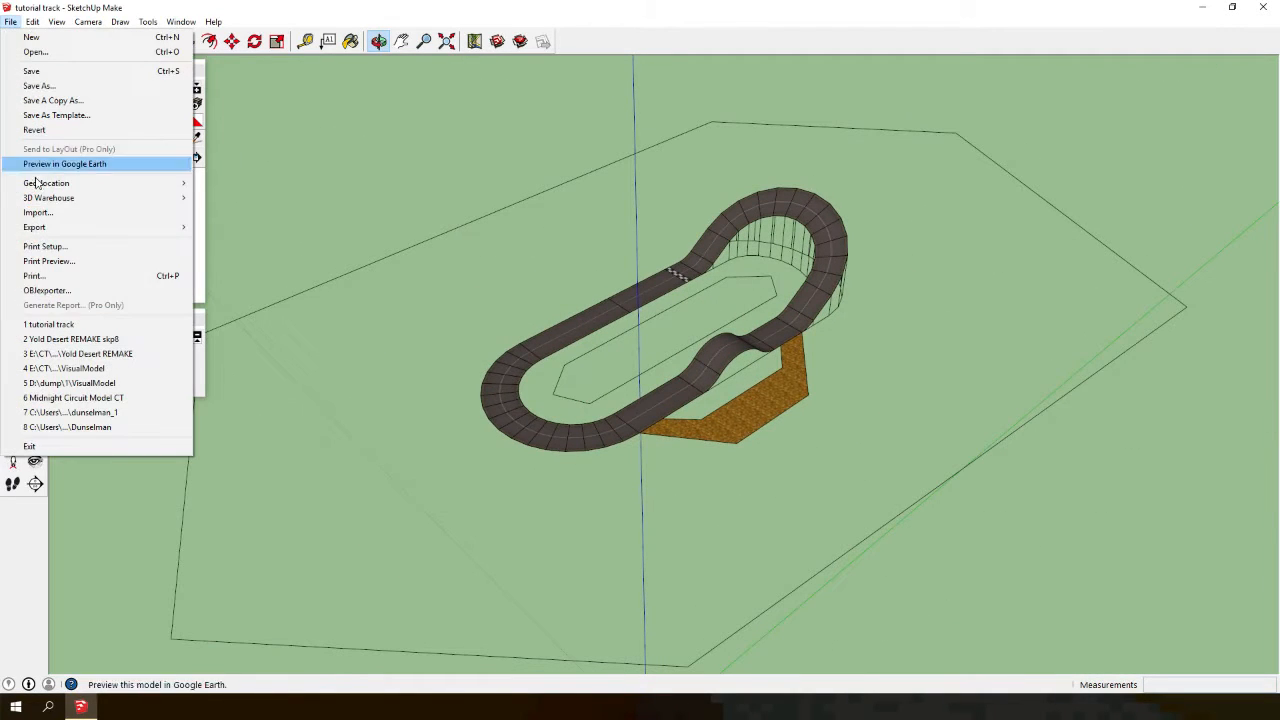
click(45, 290)
text(track)
key(Return)
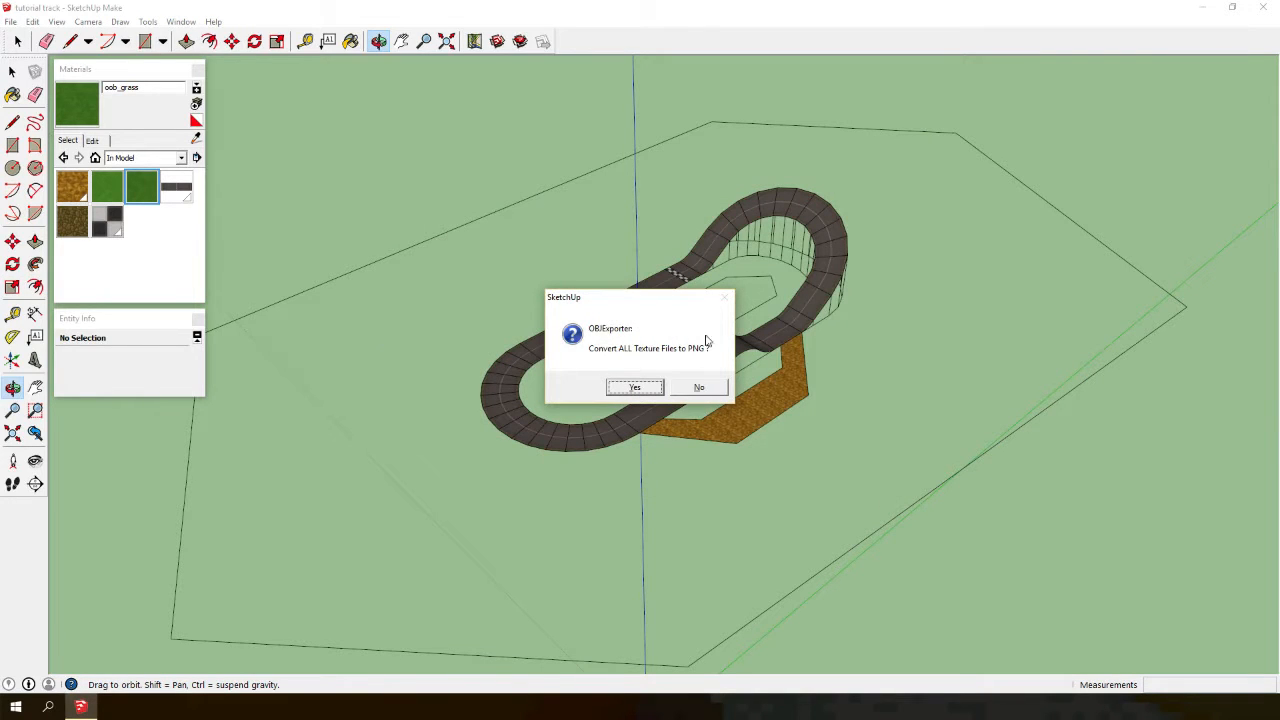
click(690, 386)
- Minimize the modelling window and inspect the exported OBJ and MTL files on the desktop
click(1197, 8)
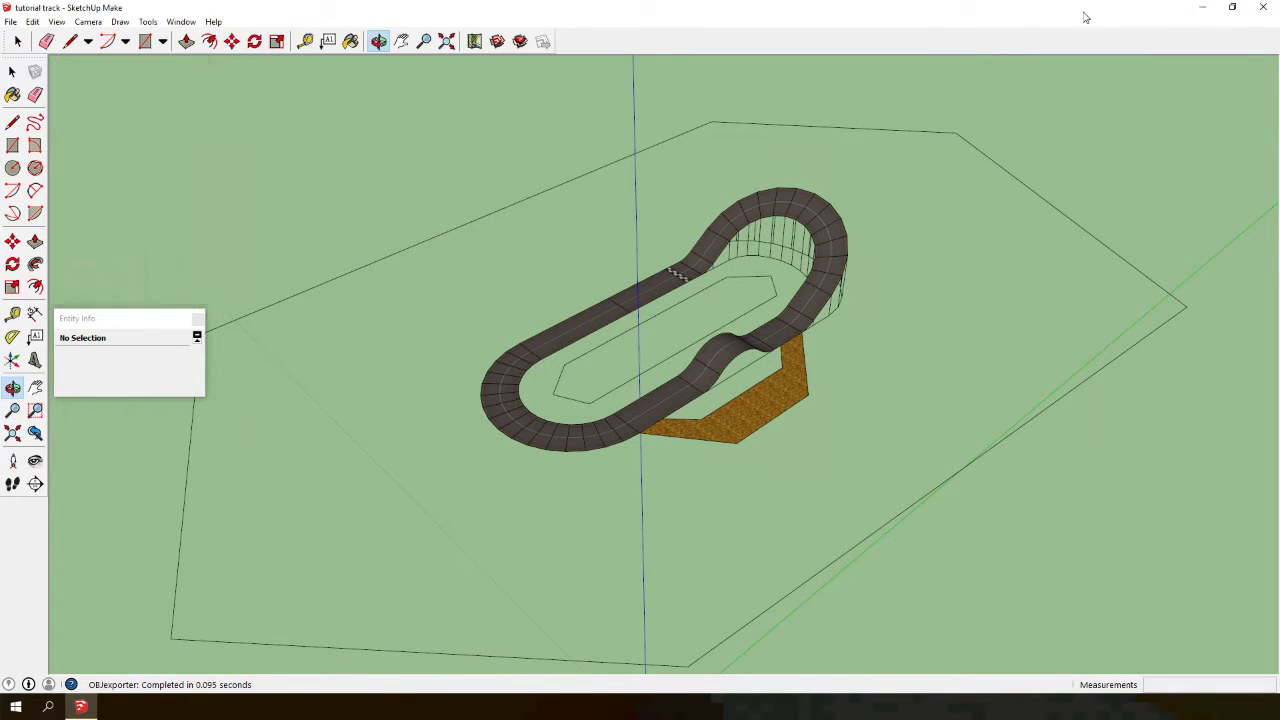
click(120, 112)
click(116, 116)
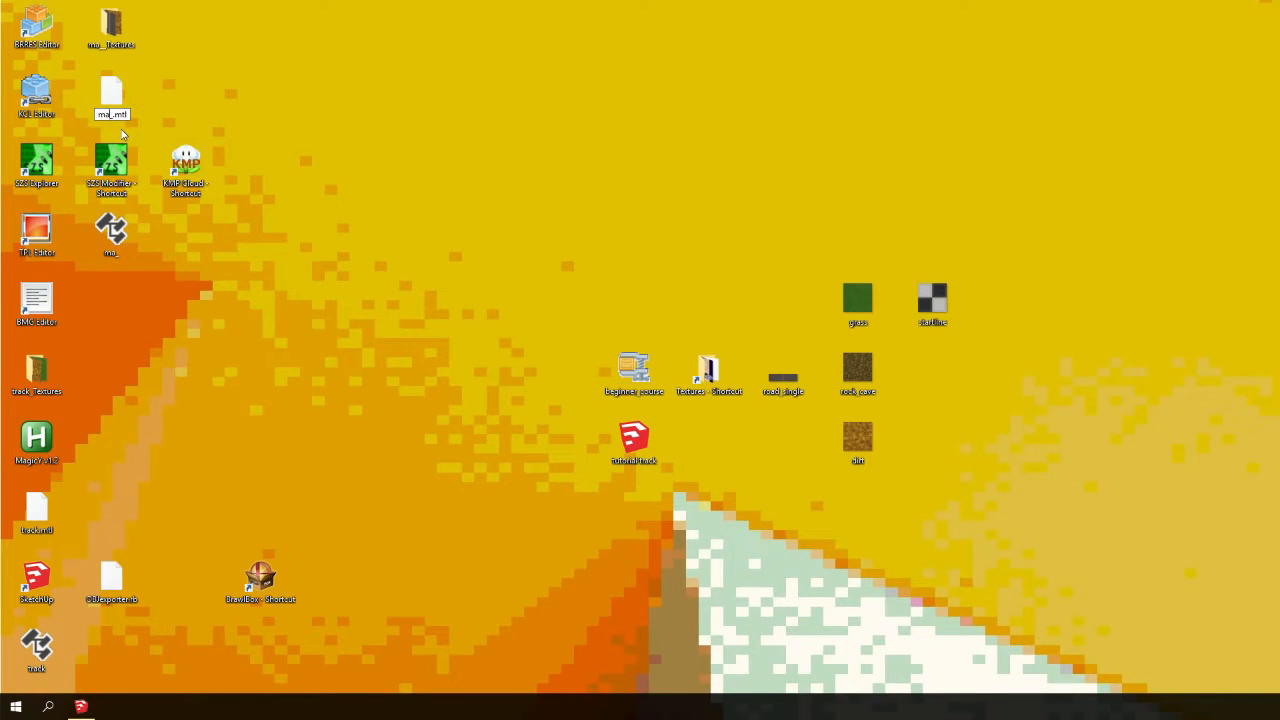
click(158, 123)
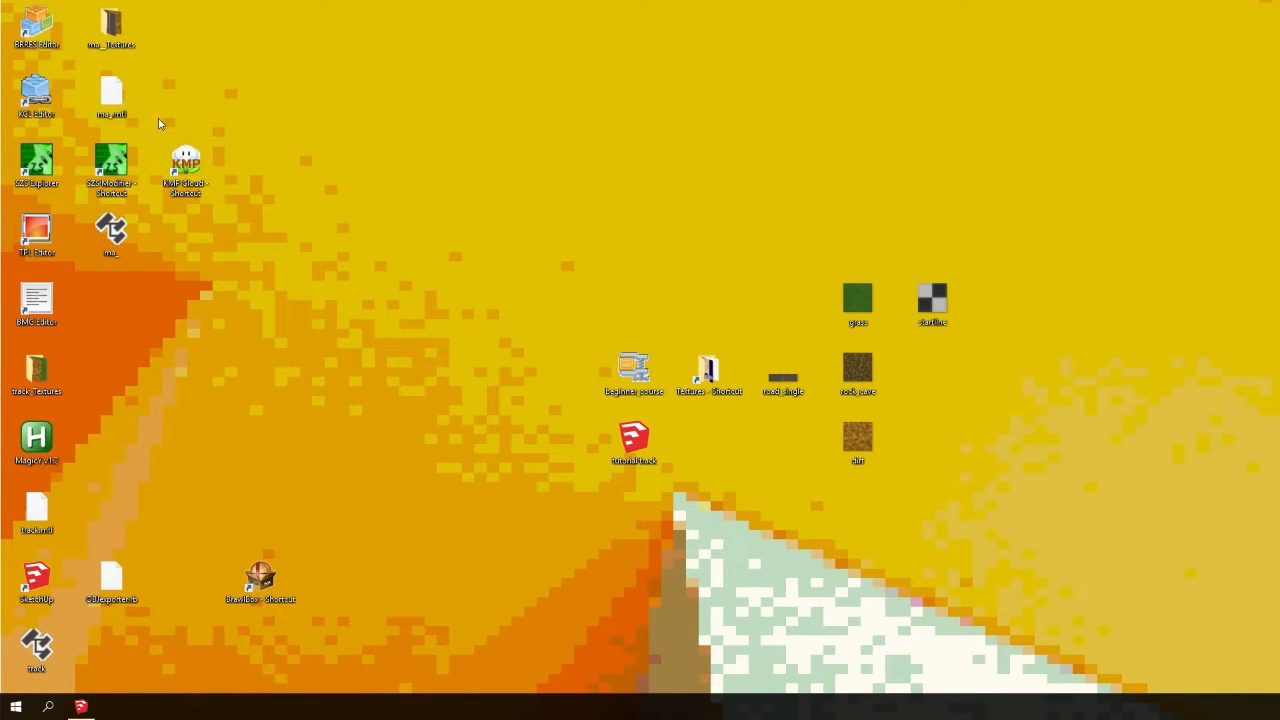
click(81, 708)
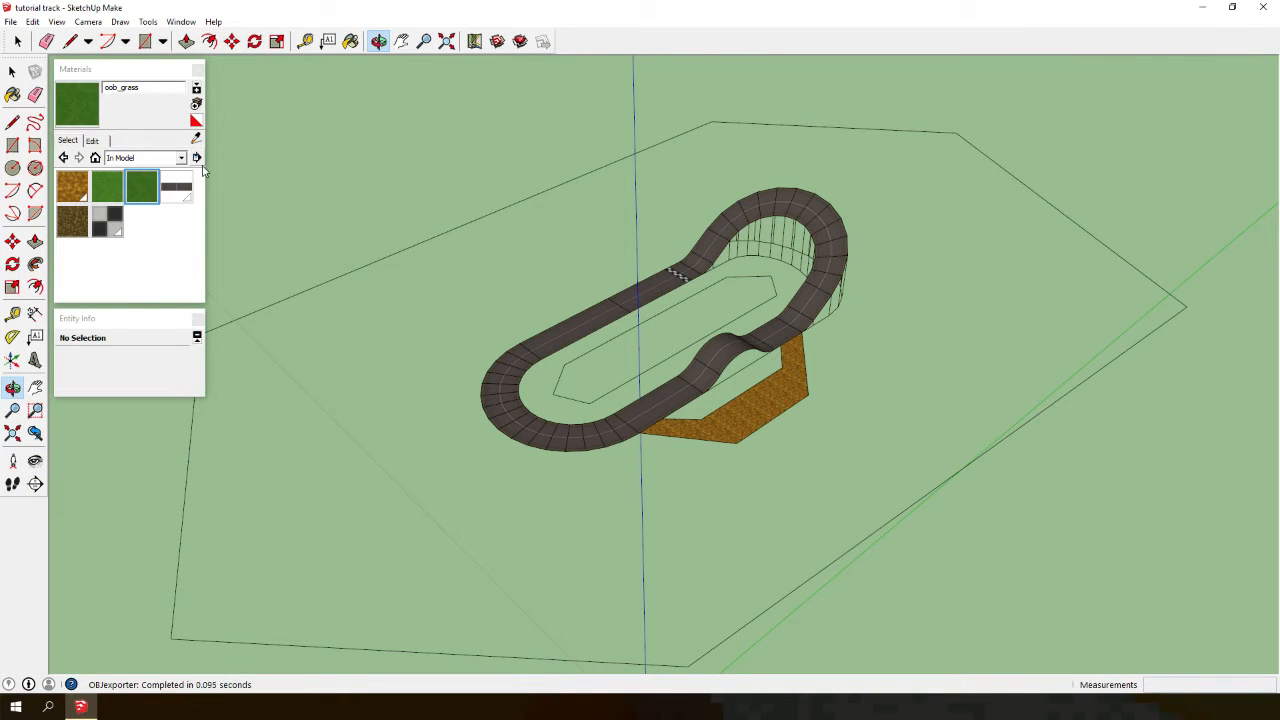
click(349, 181)
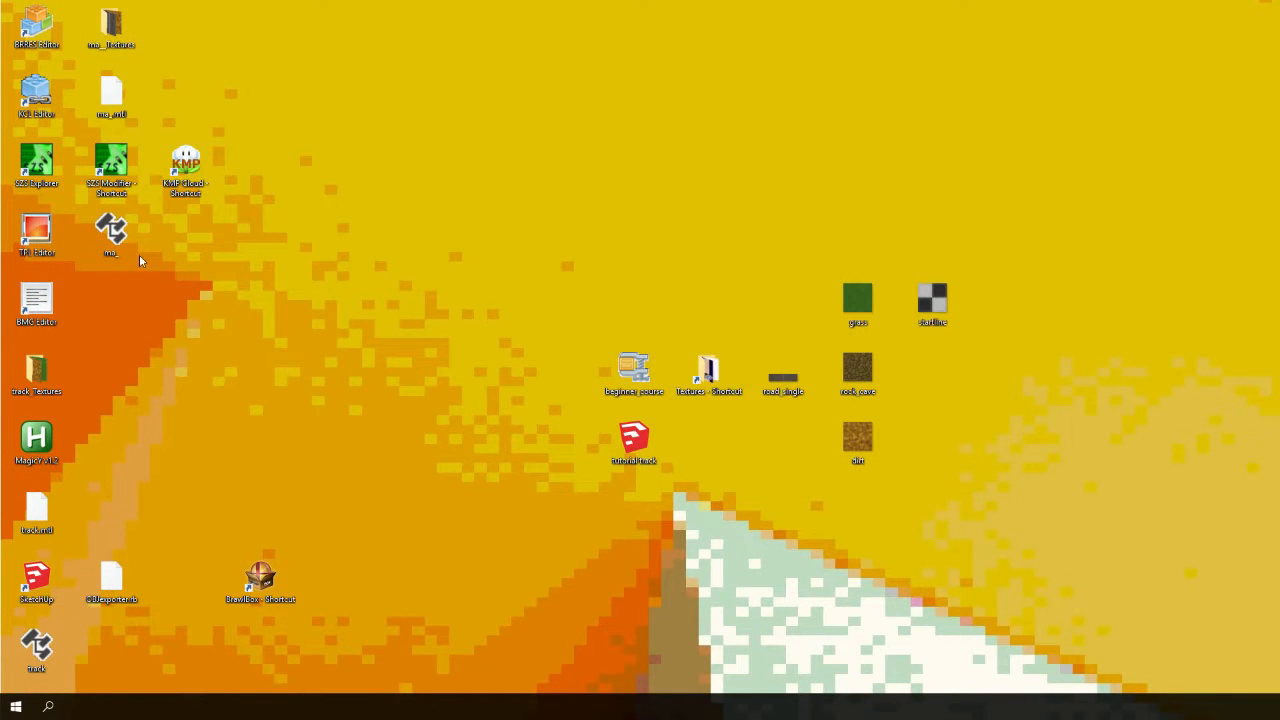
- Launch BRRES Editor from the desktop and create a new BRRES file
double_click(44, 32)
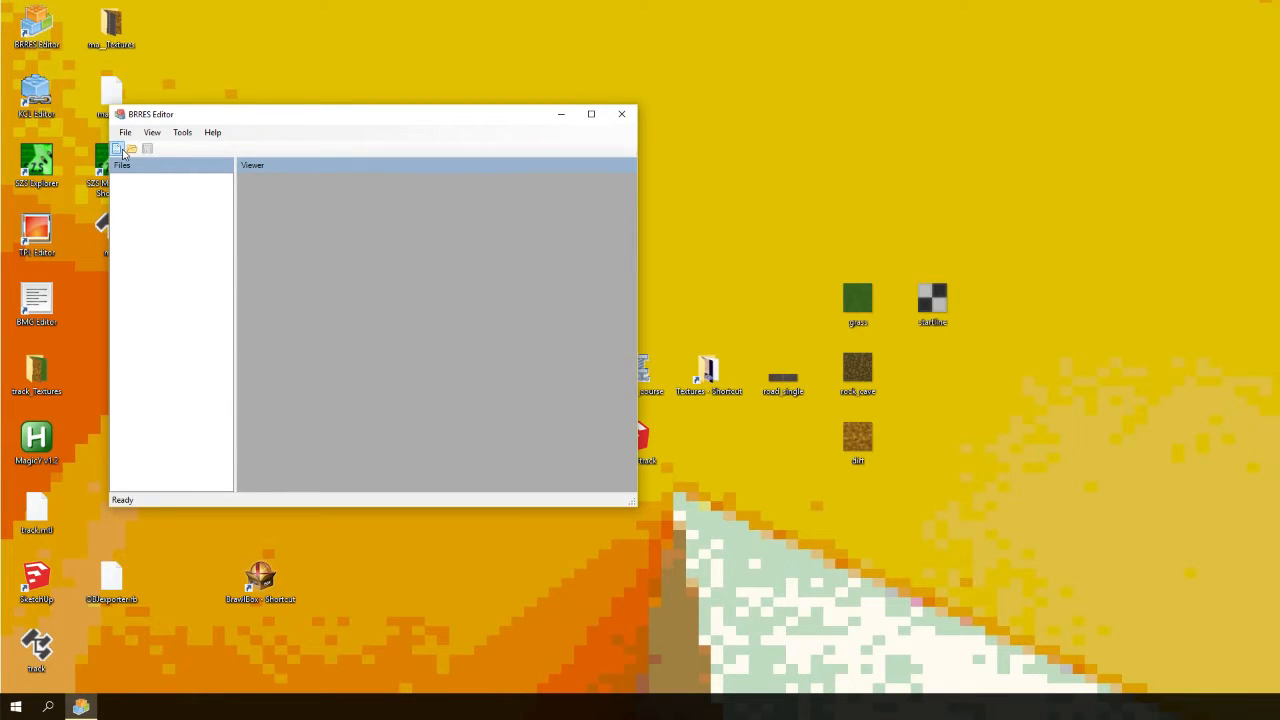
click(125, 132)
click(138, 146)
drag(161, 119, 285, 132)
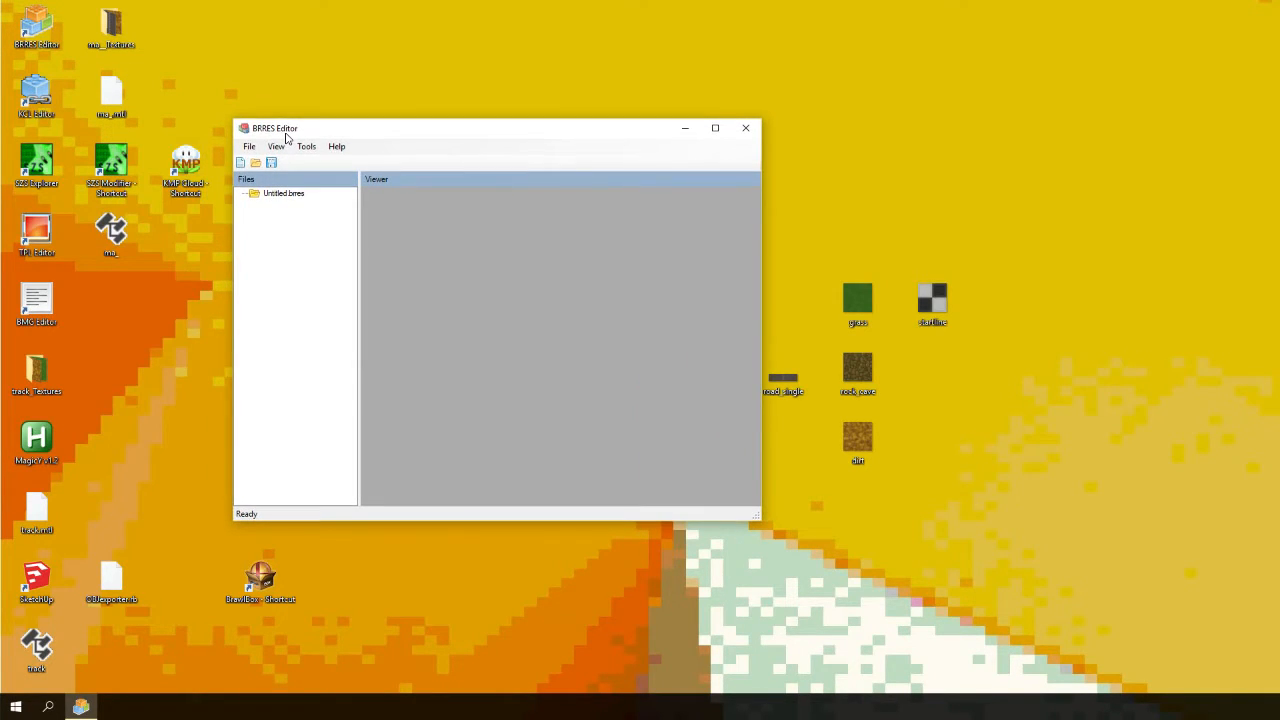
drag(321, 136, 379, 2)
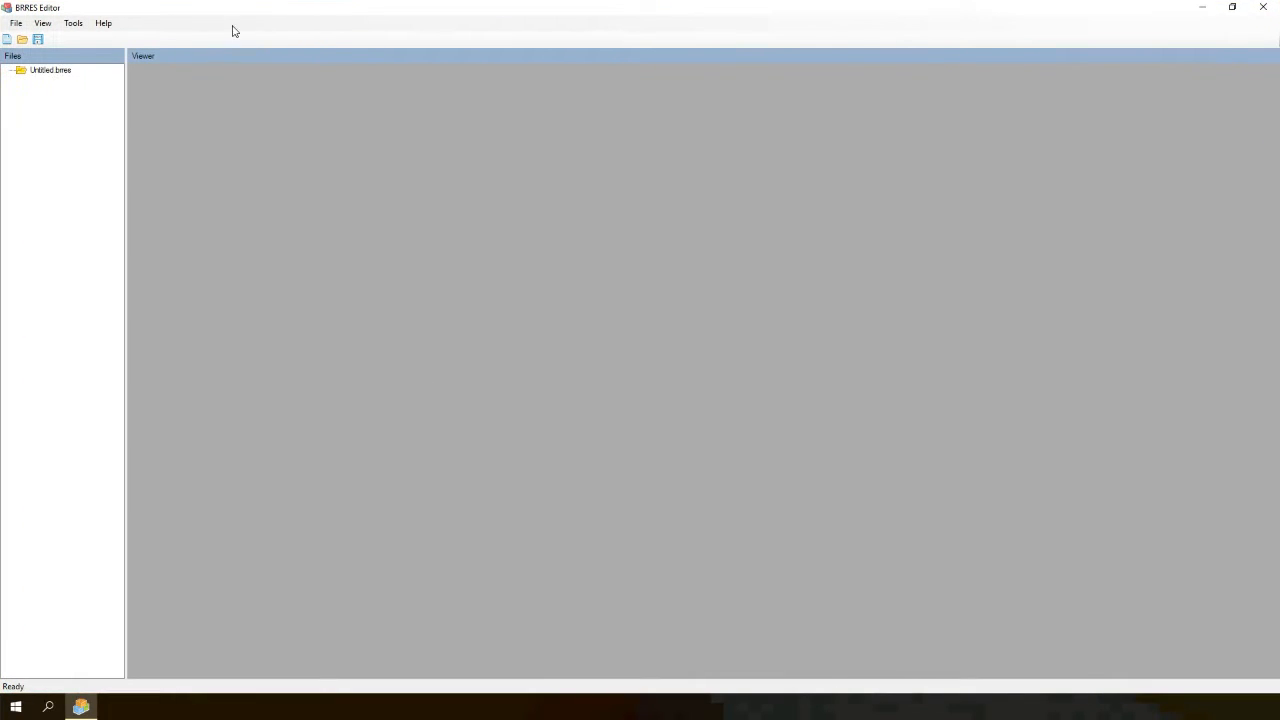
drag(151, 6, 501, 162)
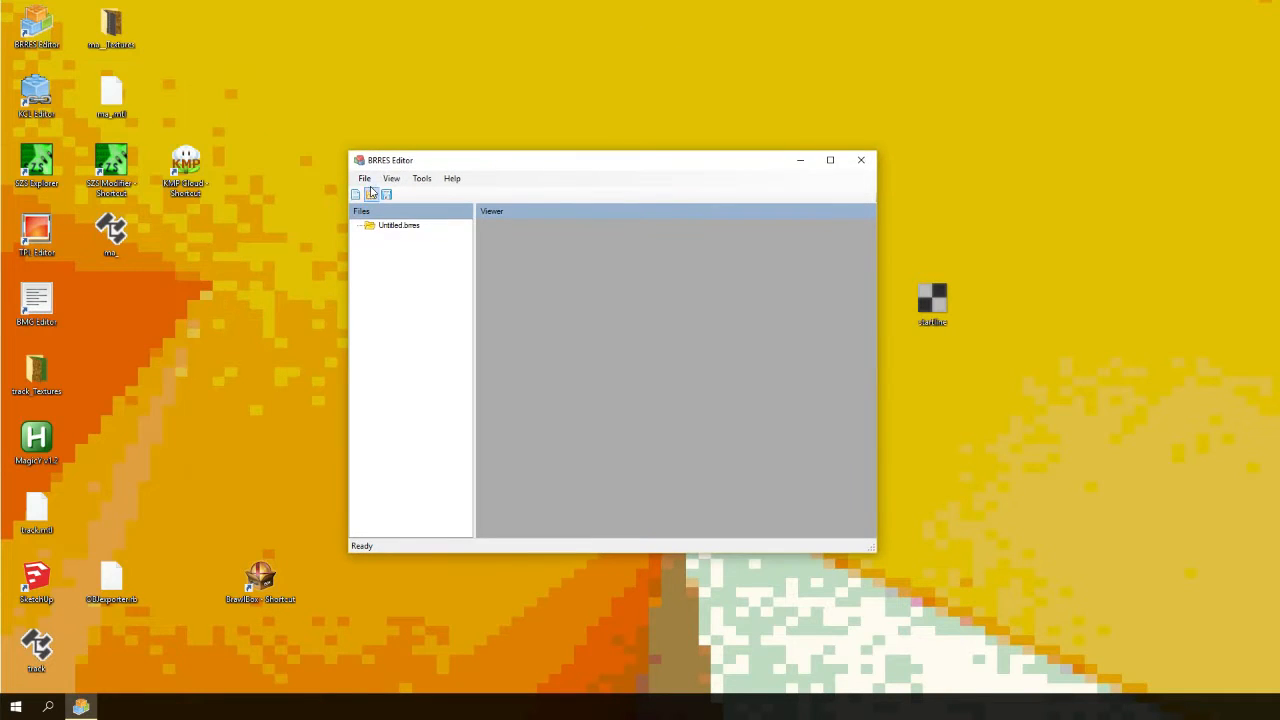
- Search Windows for the number format settings
click(48, 707)
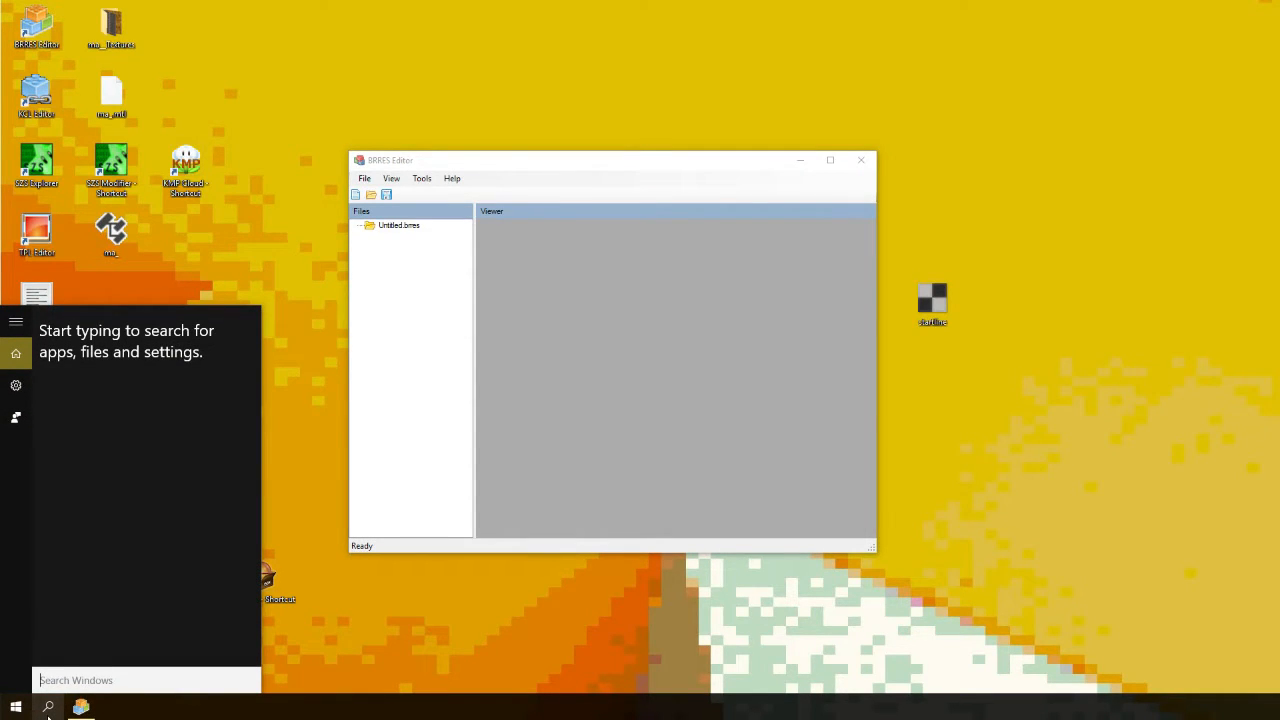
text(number format)
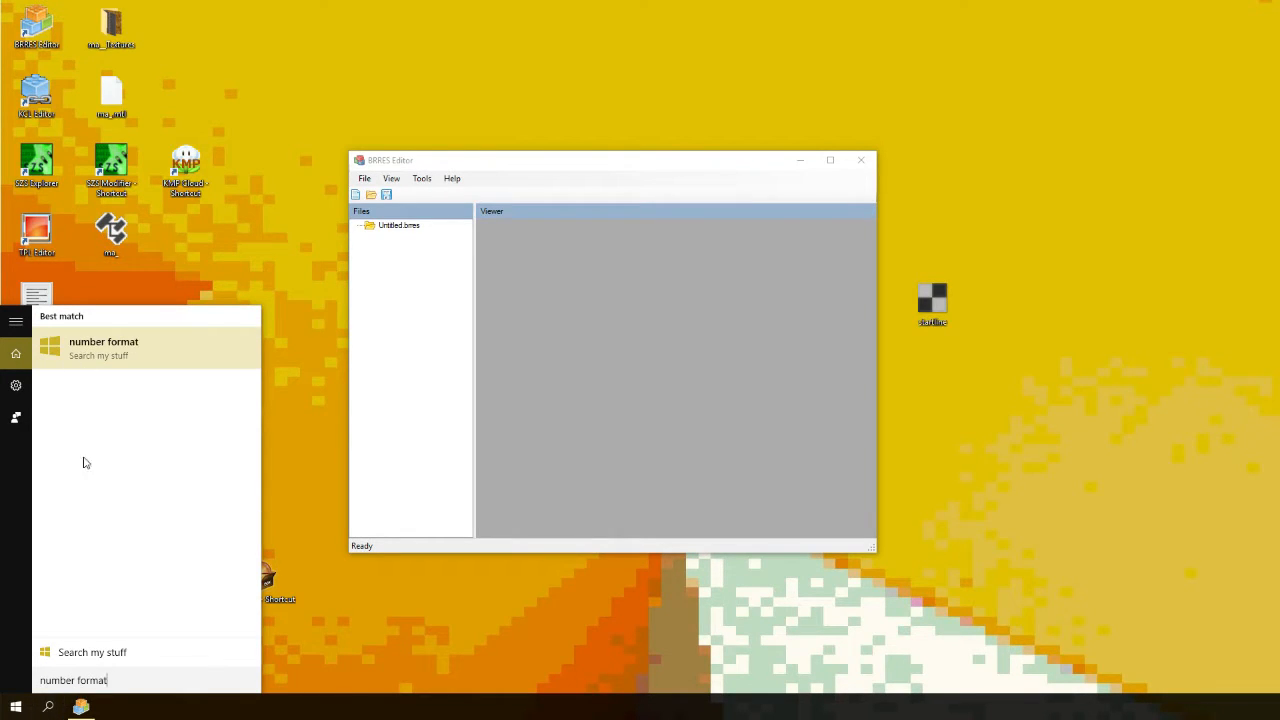
drag(72, 680, 35, 686)
text(date)
click(139, 357)
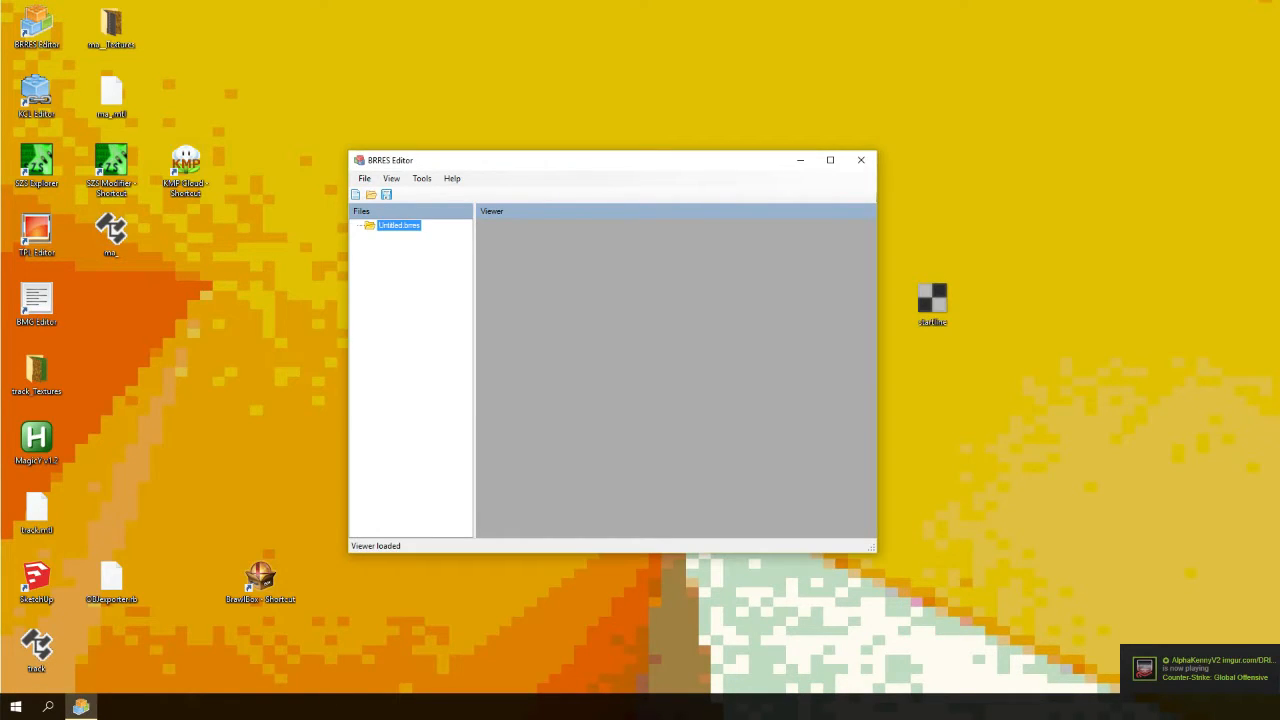
- Open Control Panel from the Windows search and switch its view to Category
click(46, 702)
text(cont)
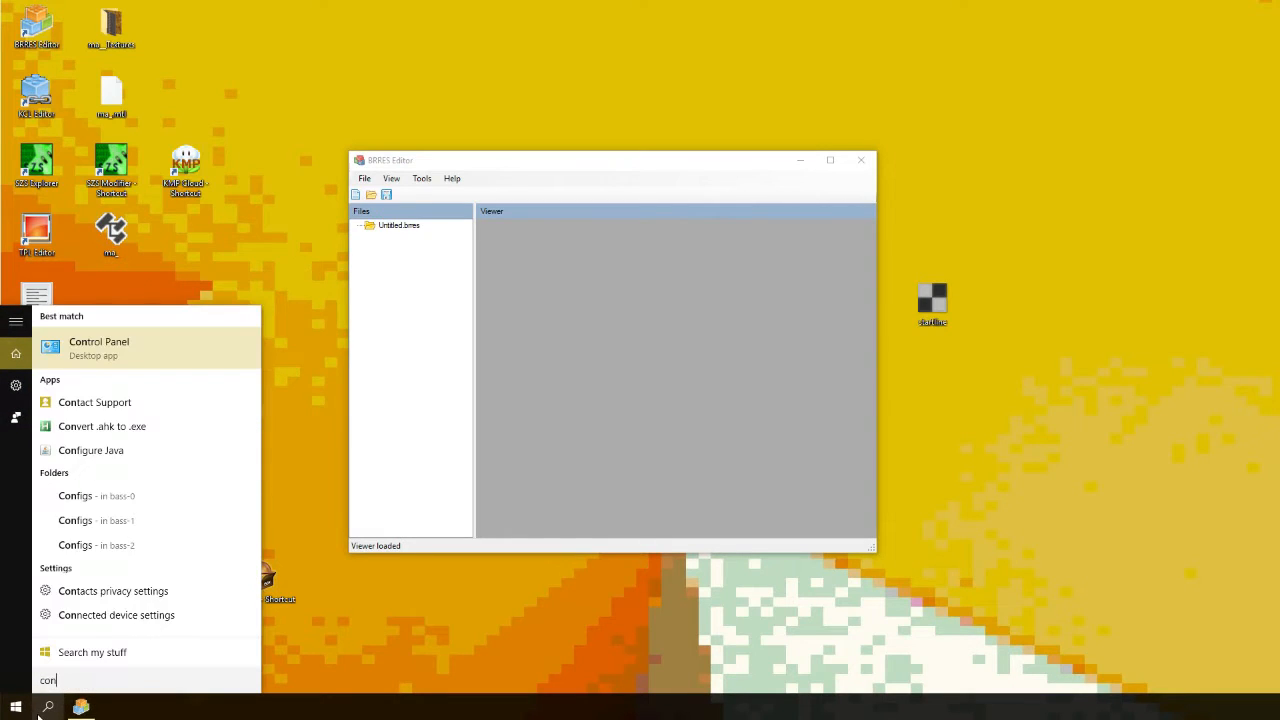
click(100, 350)
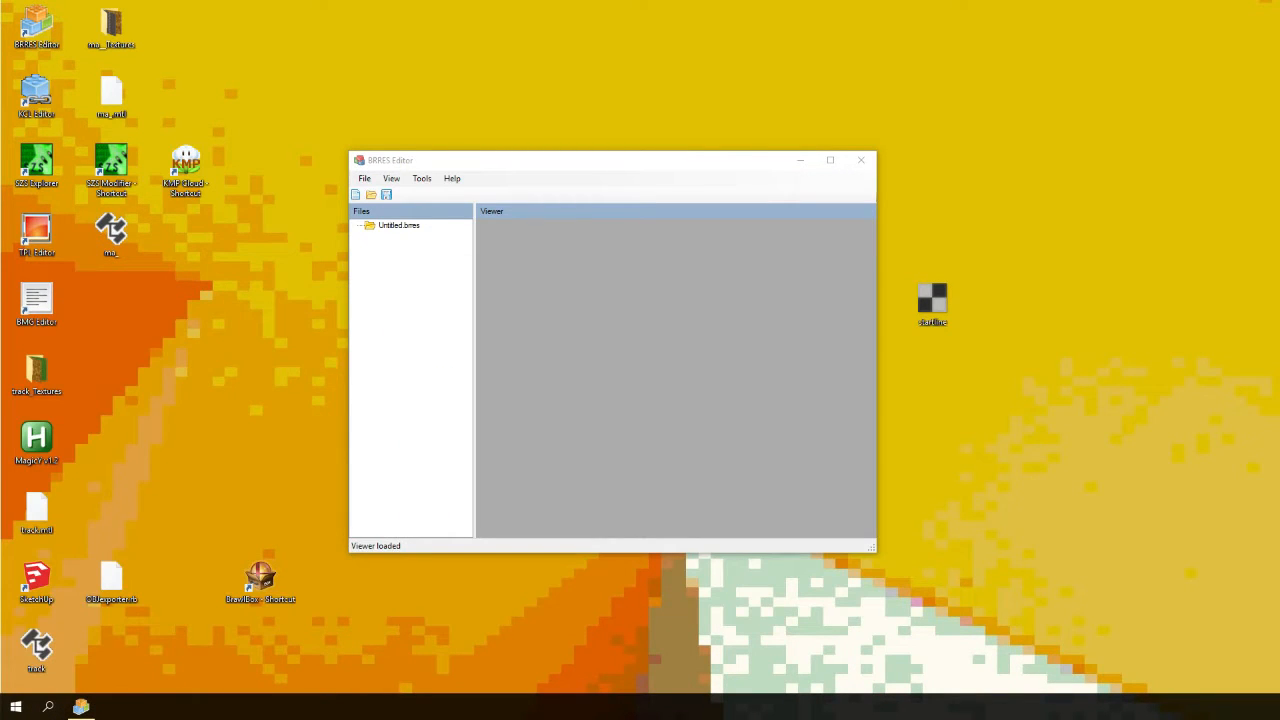
click(768, 250)
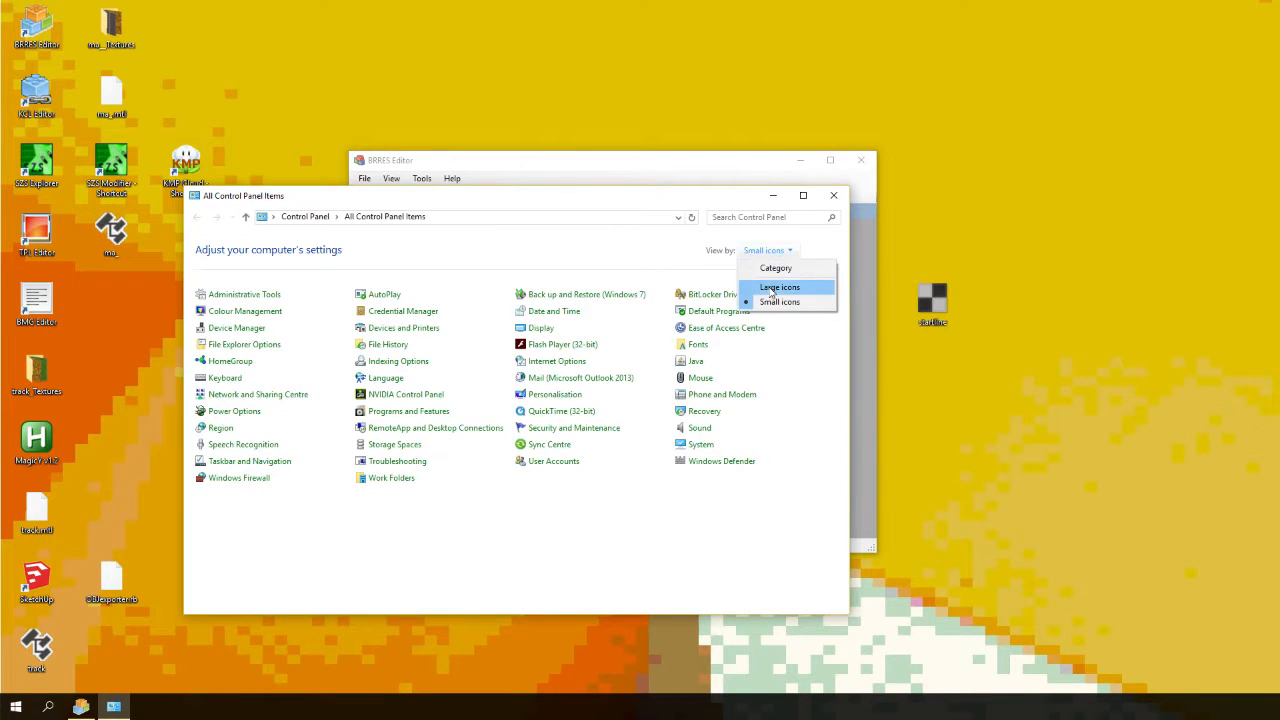
click(775, 268)
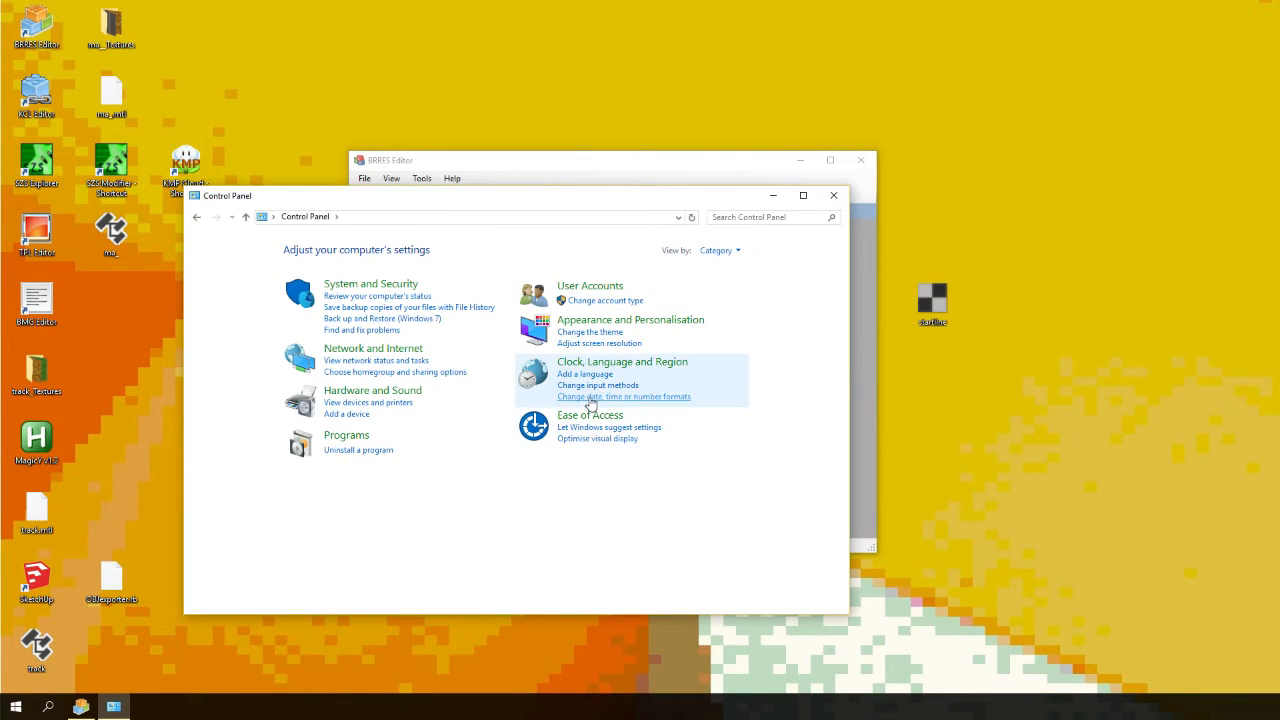
- Open the date, time and number format settings, confirm the Region dialog, and close Control Panel
click(590, 397)
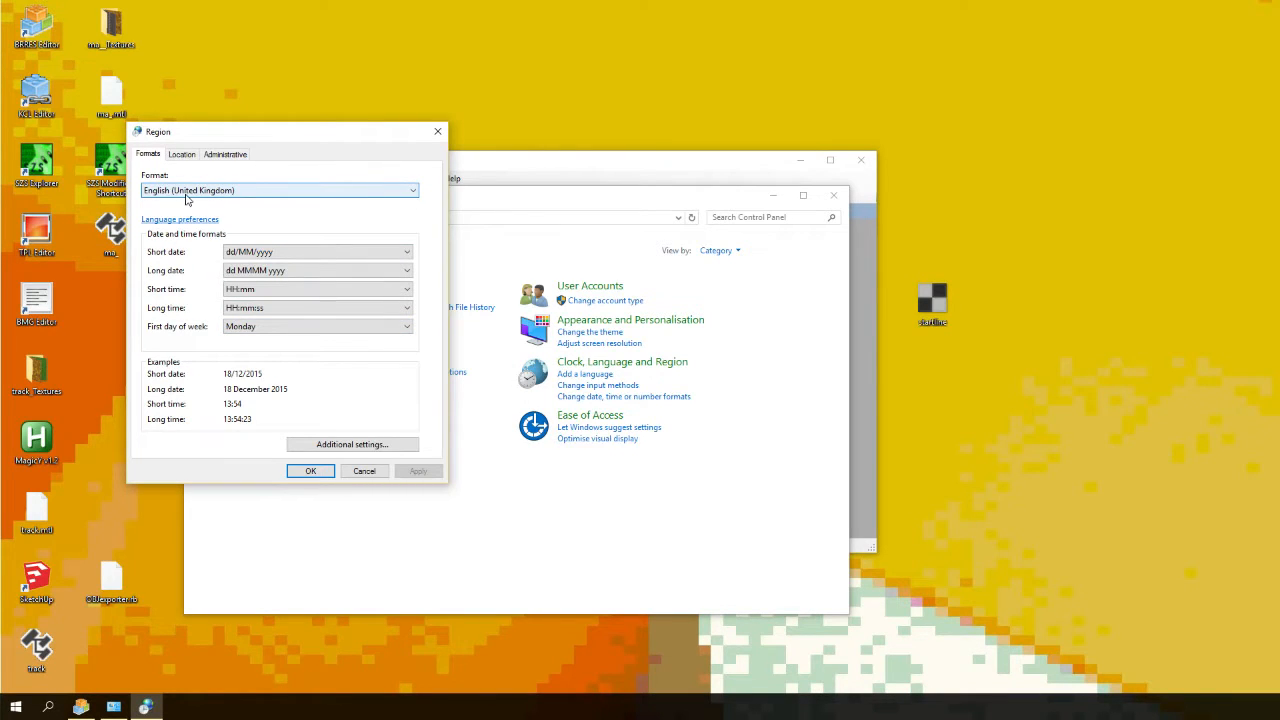
click(310, 470)
click(833, 195)
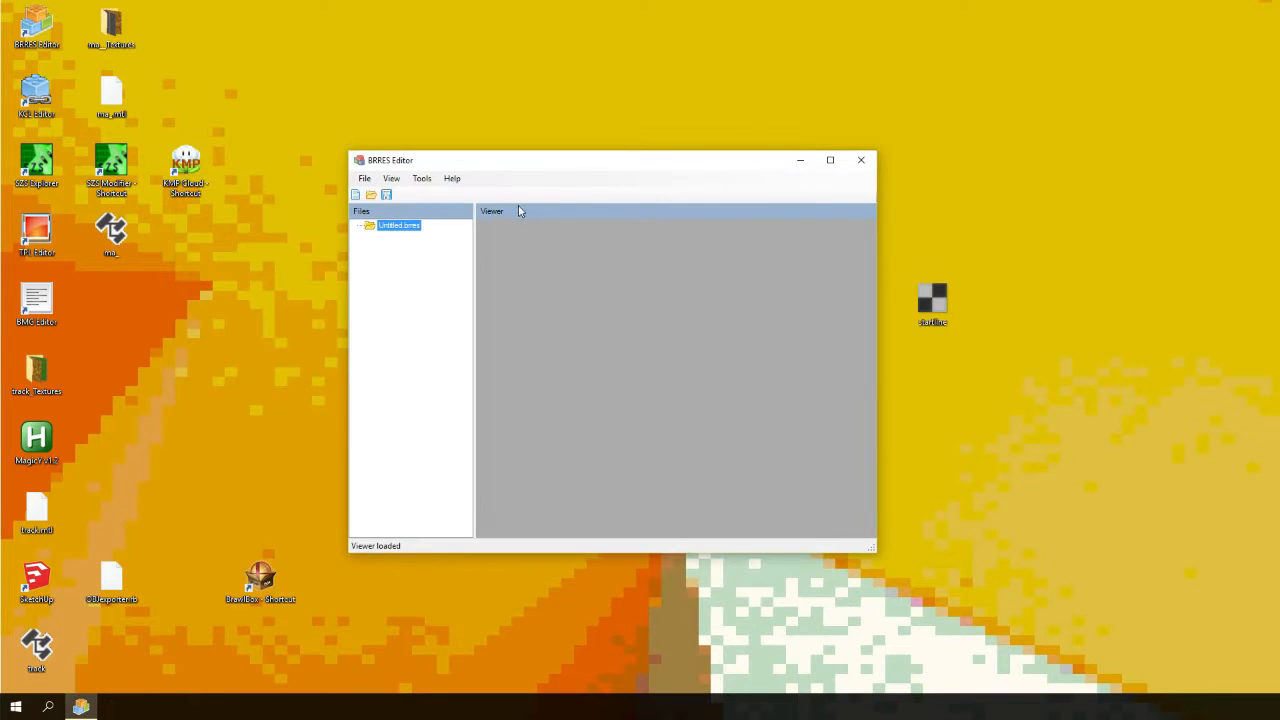
- Maximize the BRRES Editor window
click(830, 160)
drag(92, 6, 428, 115)
double_click(428, 113)
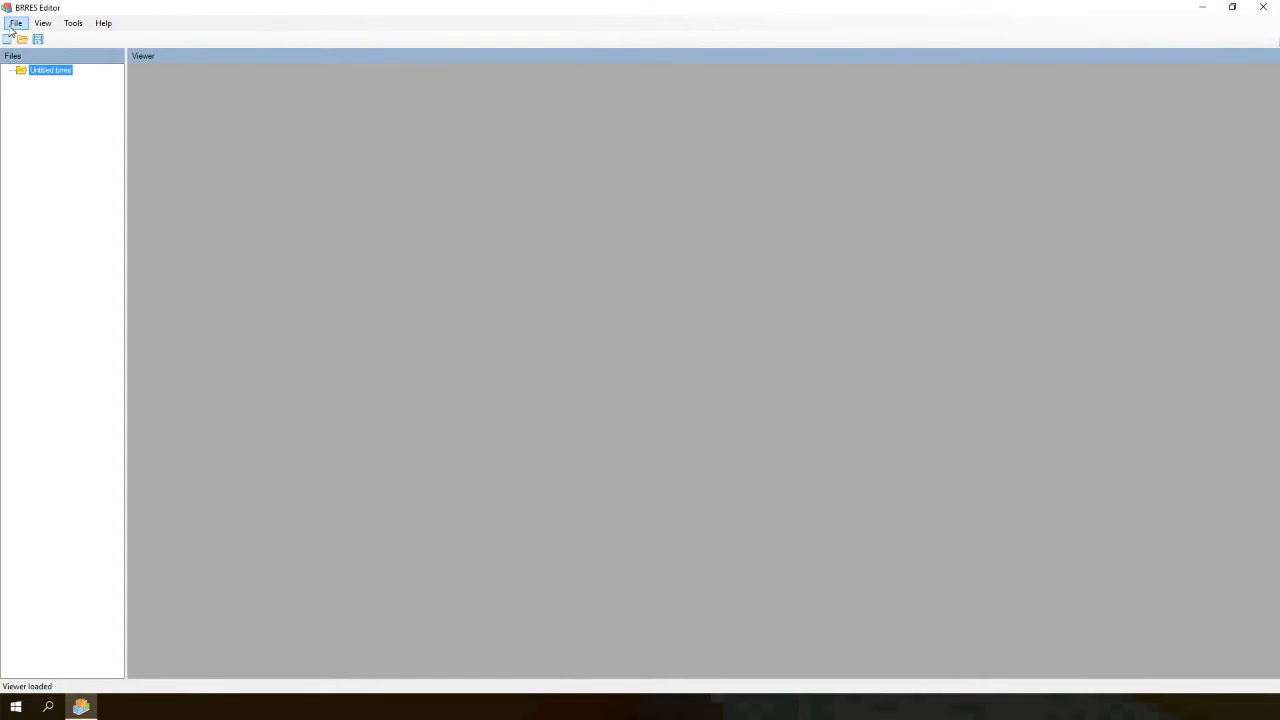
- Create a new empty BRRES file
click(16, 23)
click(18, 37)
click(16, 23)
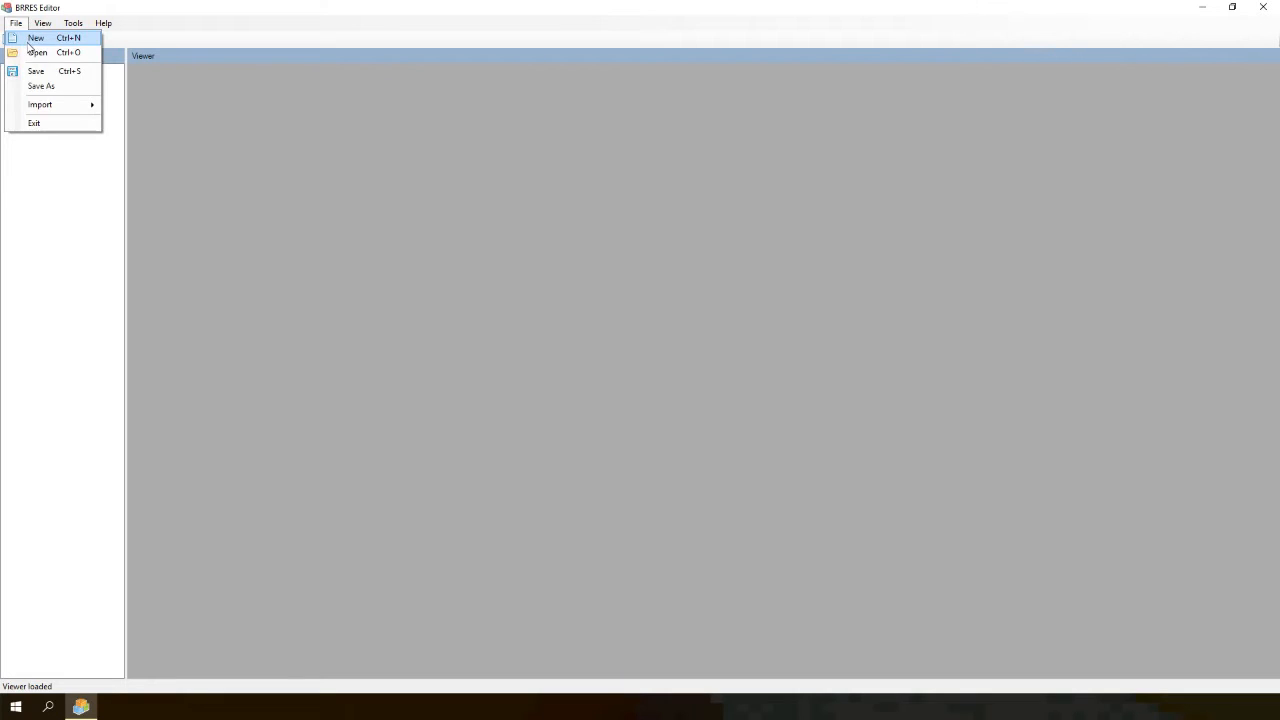
click(30, 40)
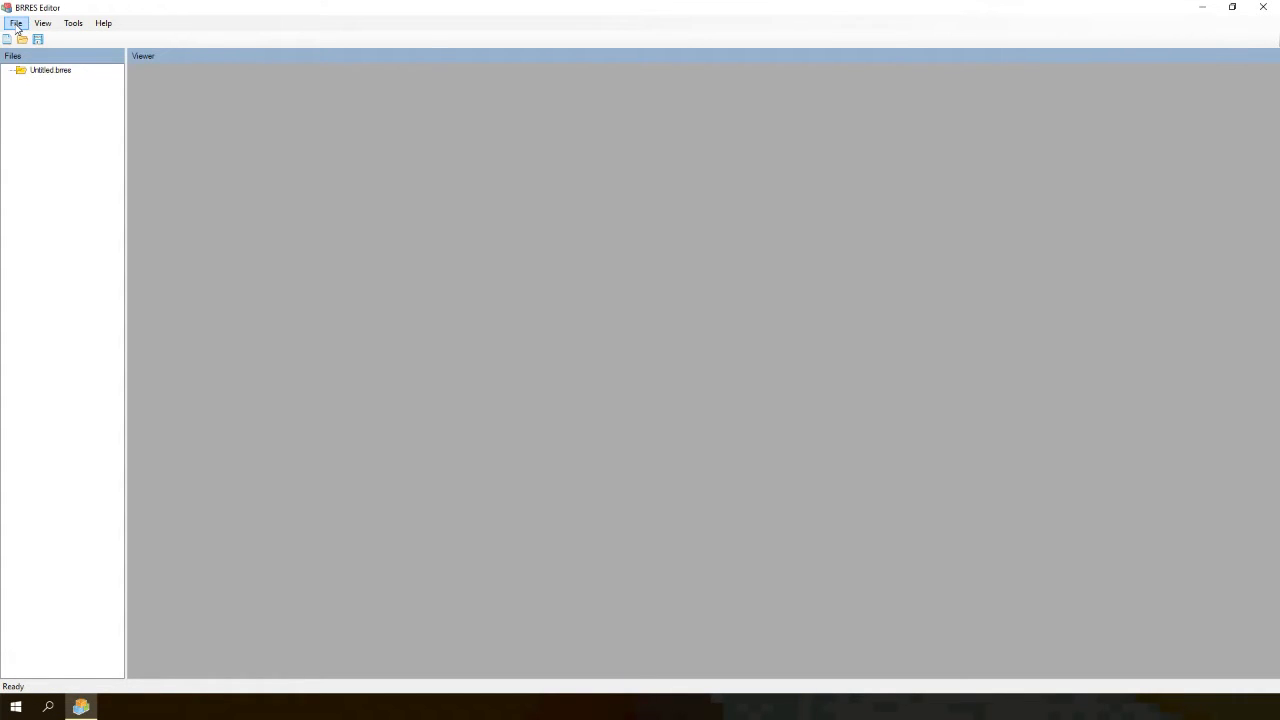
- Open the OBJ model importer and select the track OBJ file from the Desktop as input
click(16, 24)
click(16, 24)
click(16, 24)
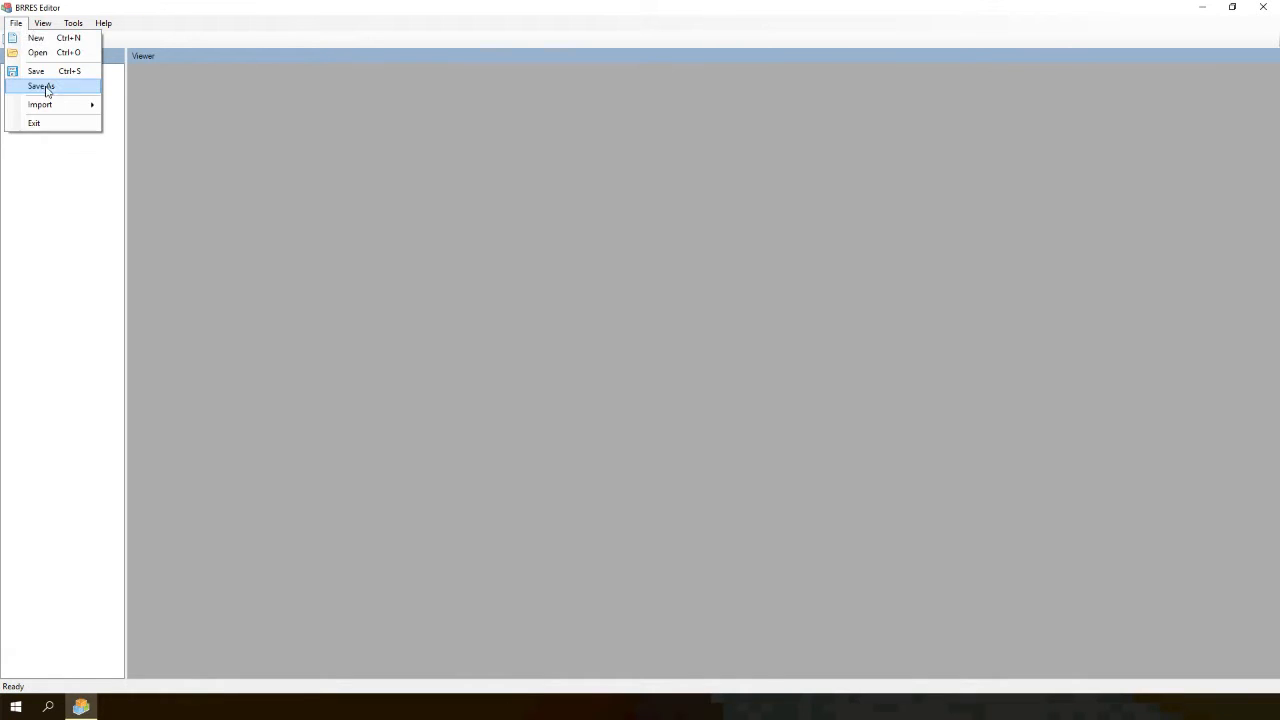
mouse_move(49, 105)
click(130, 106)
drag(200, 156, 258, 157)
click(372, 181)
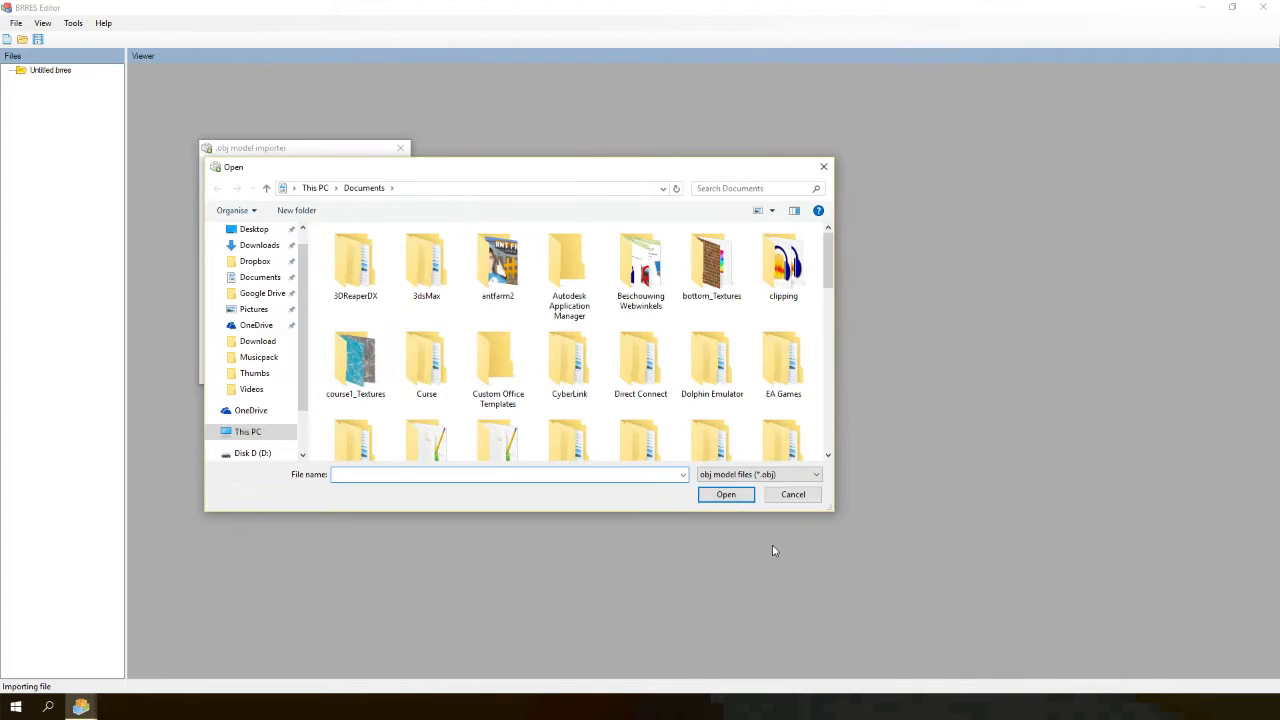
click(784, 496)
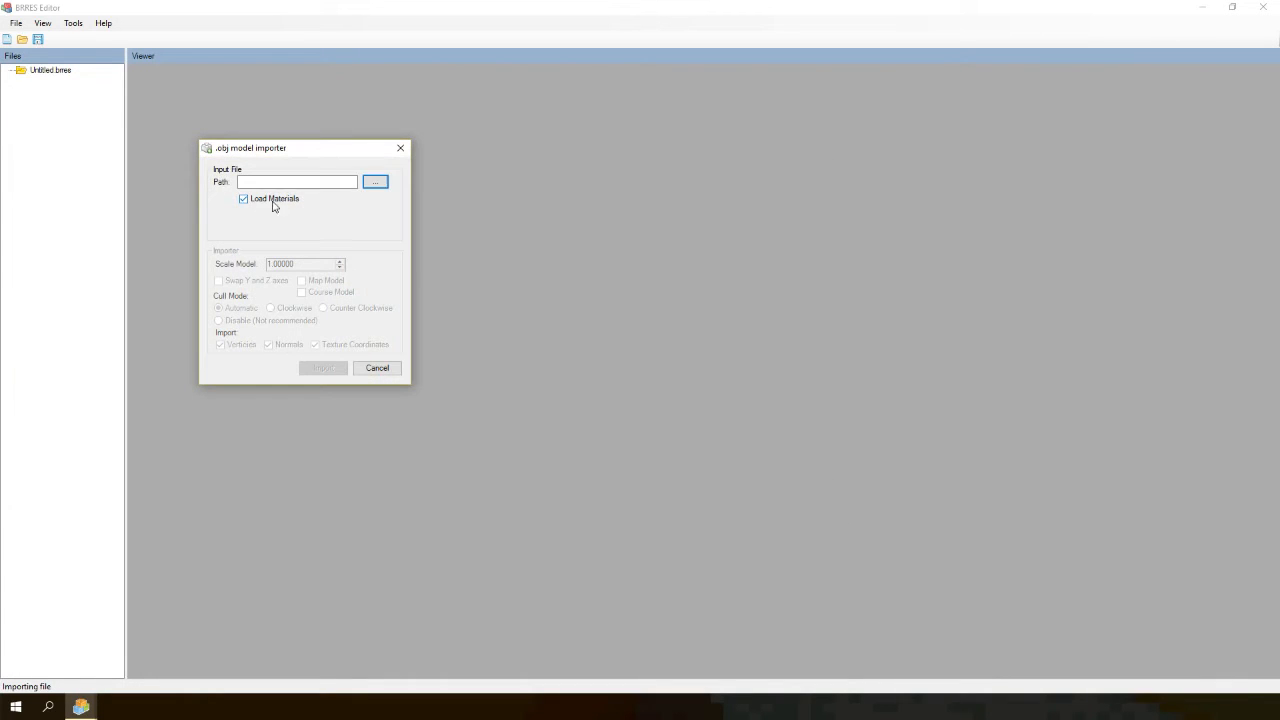
click(386, 183)
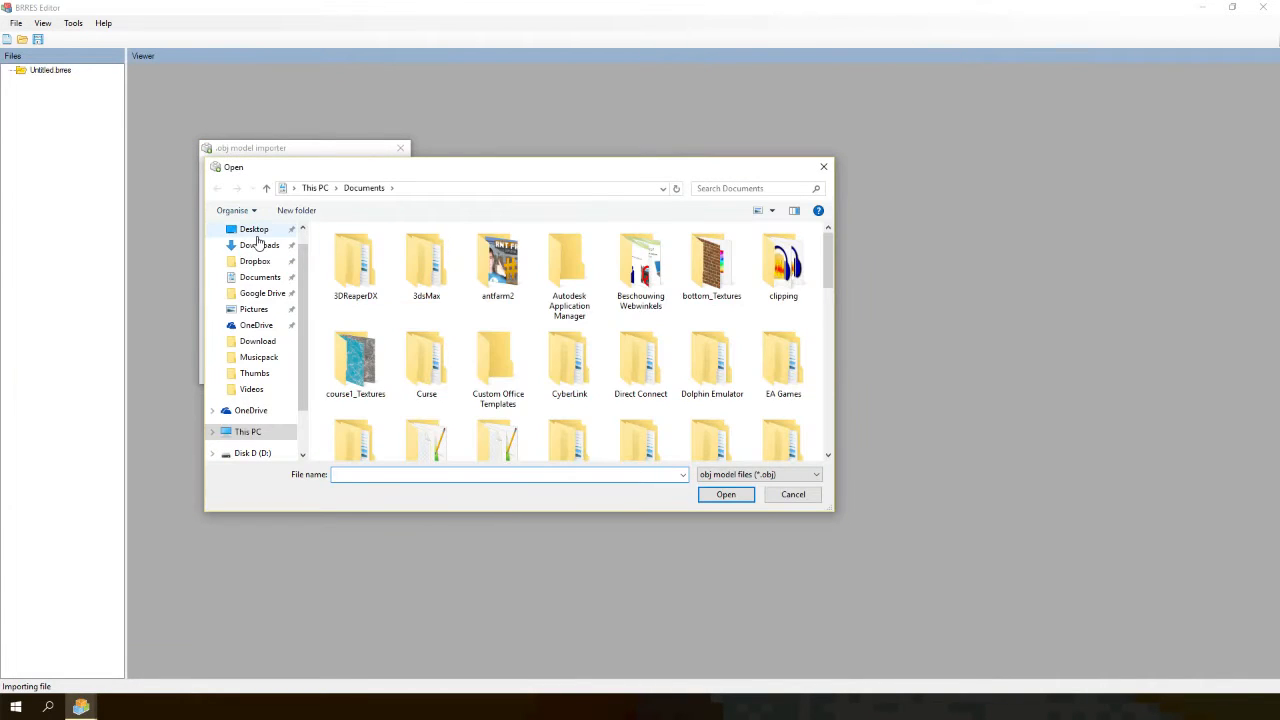
click(251, 228)
click(340, 474)
text(trac)
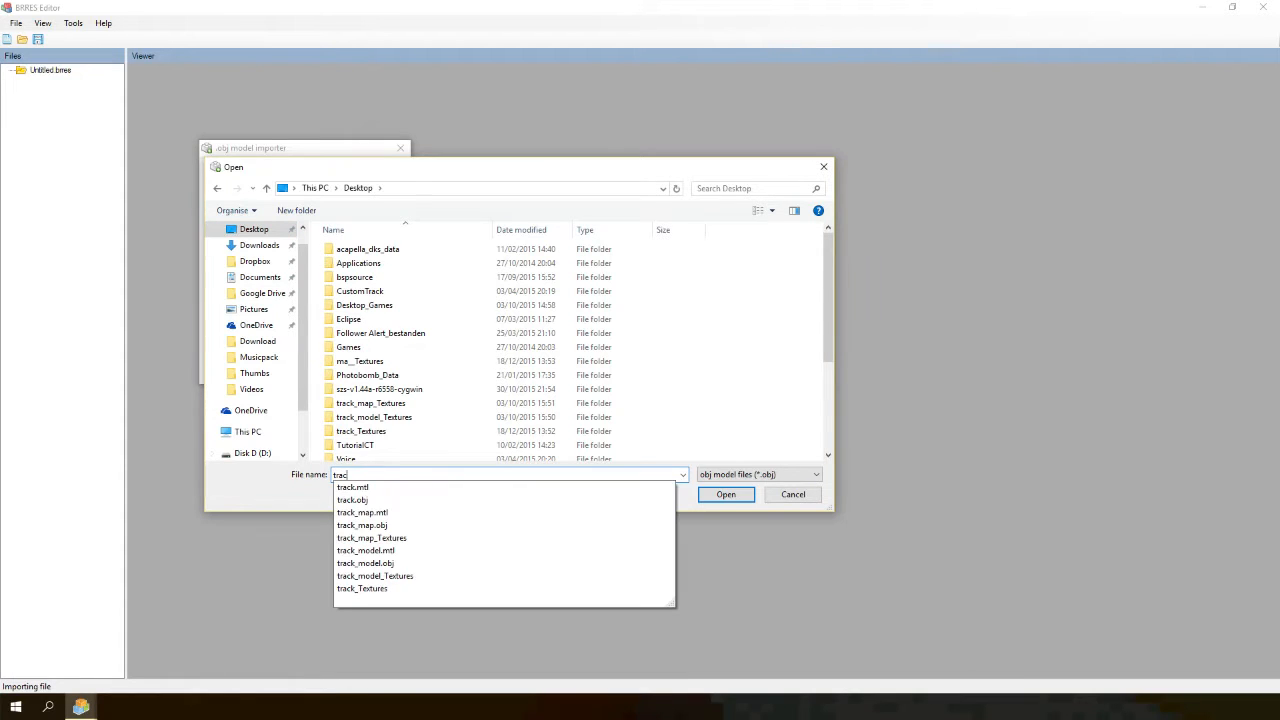
key(Down)
key(Down)
key(Return)
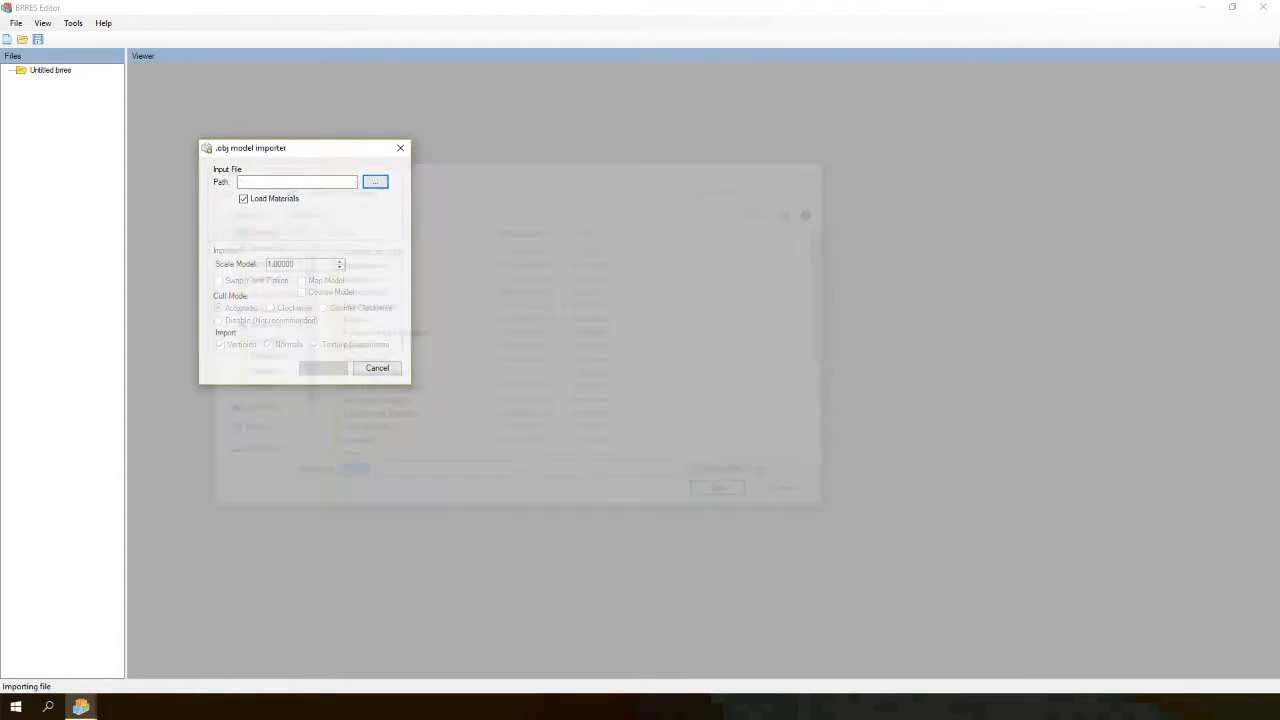
- Import the track OBJ as a Course Model and preview the imported course model in the viewer
click(305, 293)
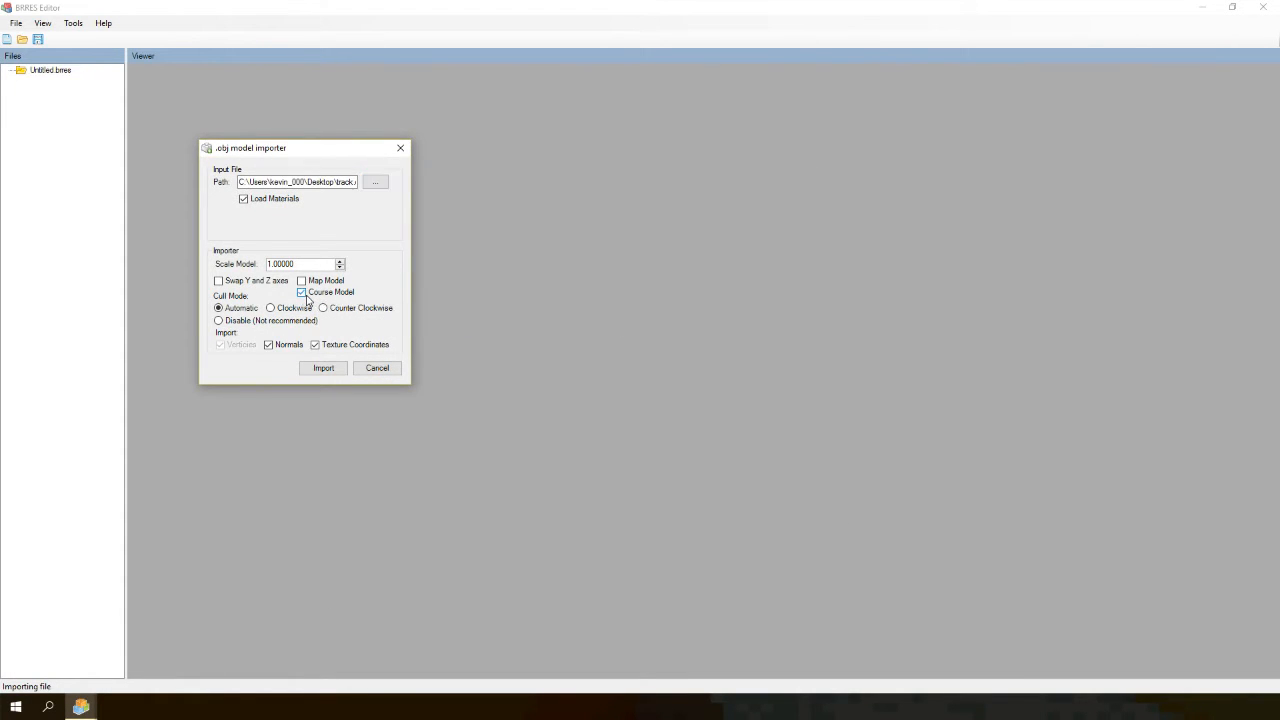
click(322, 368)
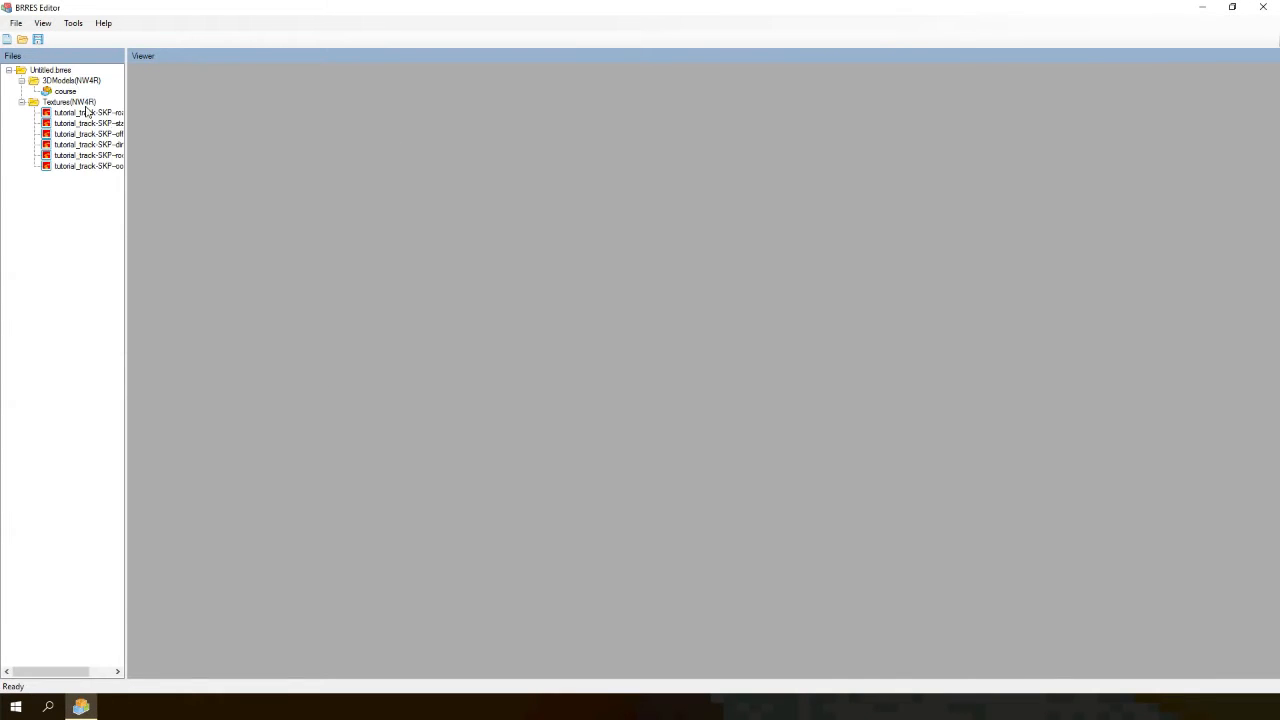
click(65, 95)
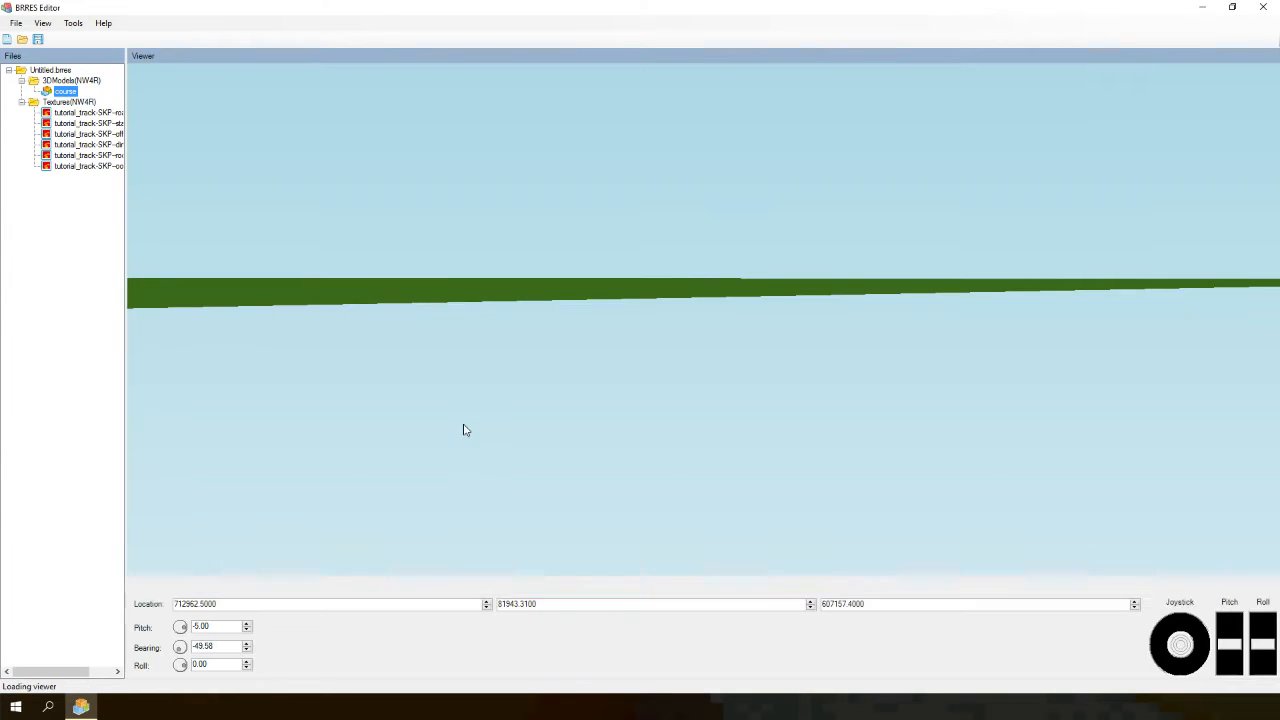
drag(1180, 645, 1229, 668)
drag(1180, 645, 1179, 694)
- Save the BRRES file as track
click(16, 22)
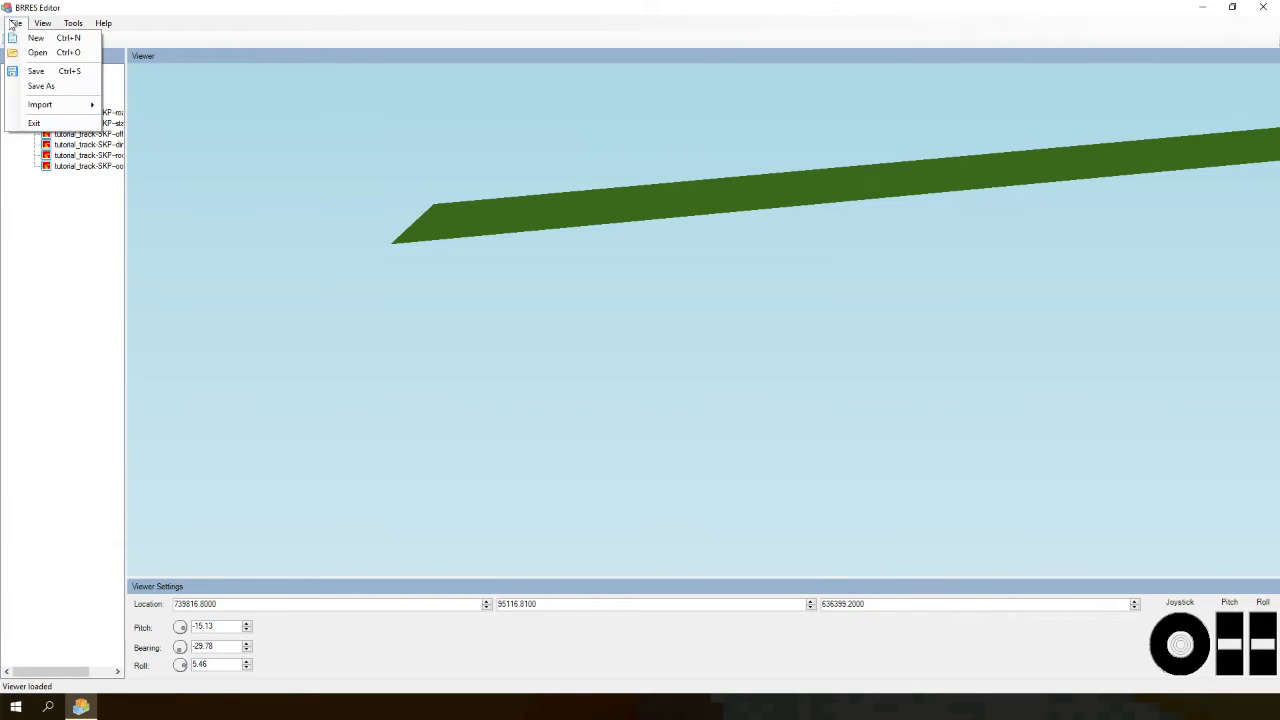
click(33, 70)
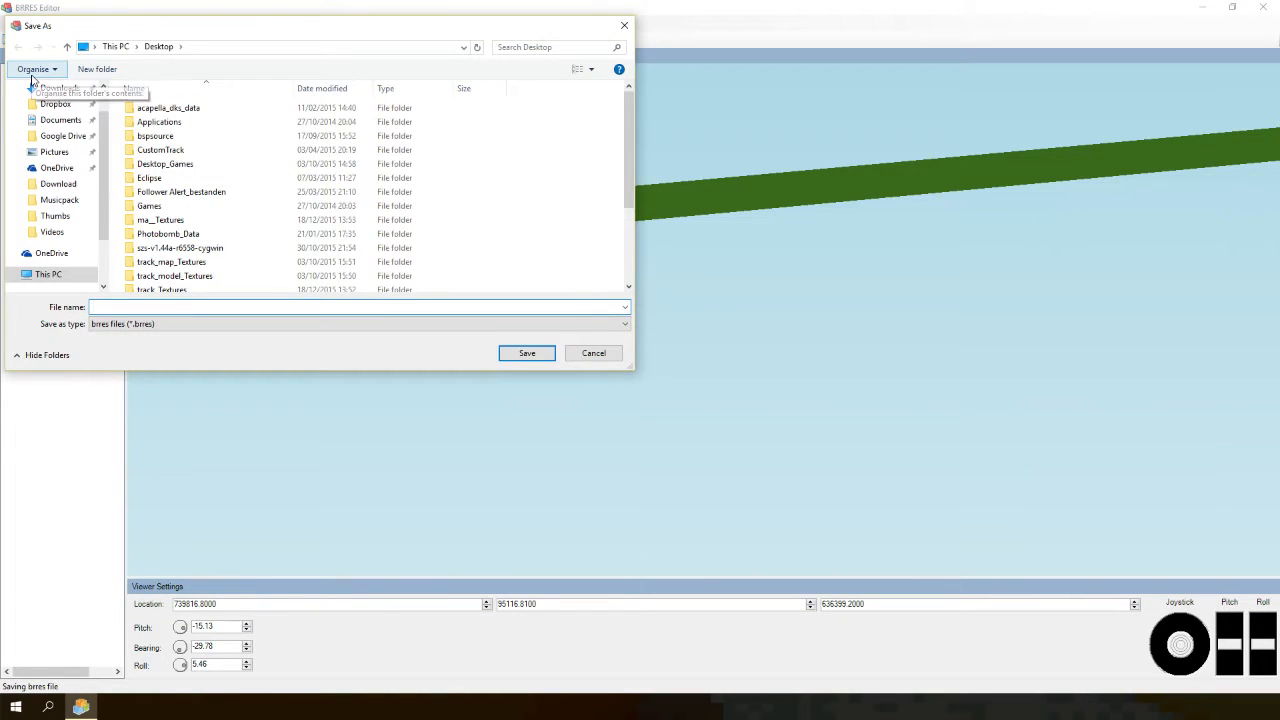
text(track)
key(Return)
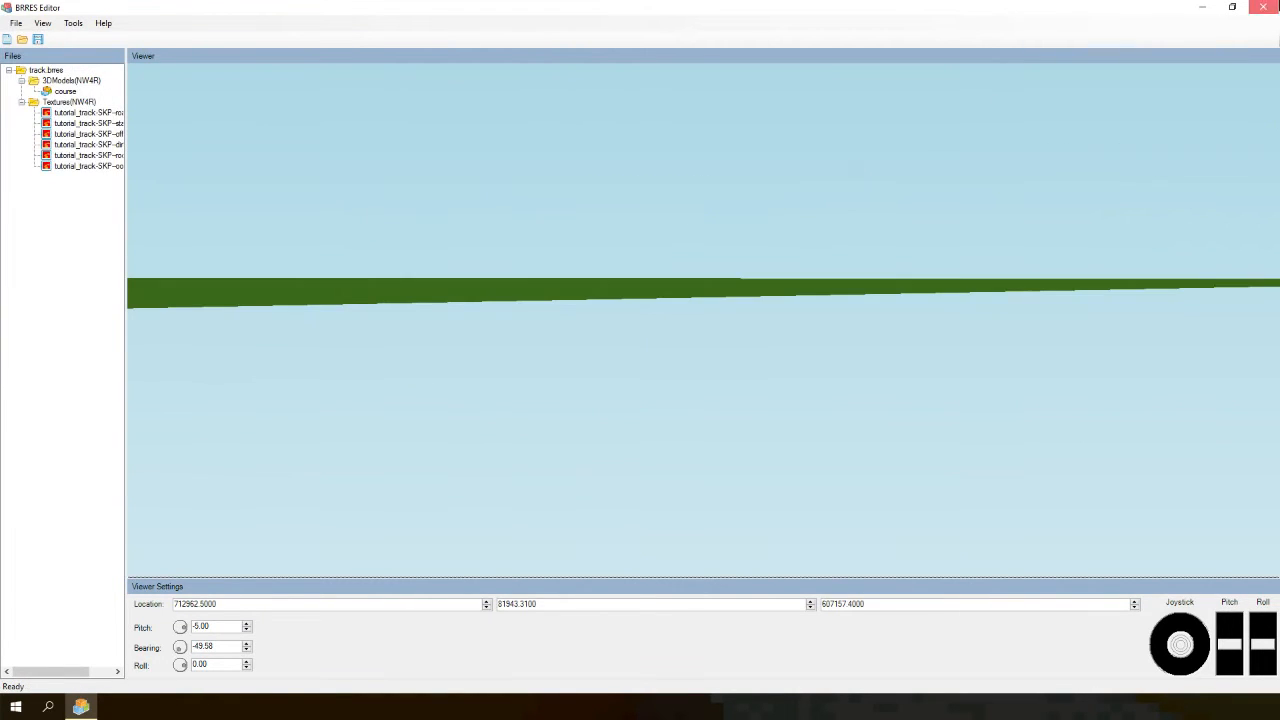
- Close BRRES Editor and move the track file icon to the middle of the desktop
click(1263, 7)
drag(112, 300, 488, 372)
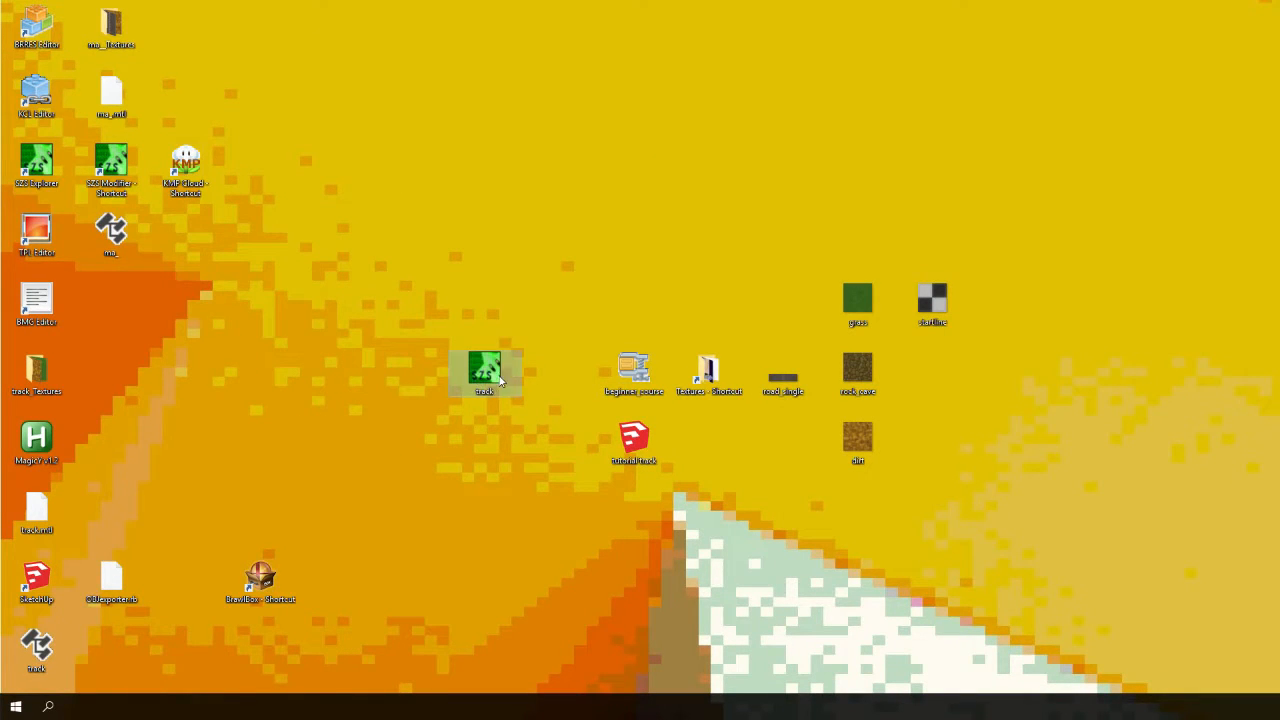
click(522, 385)
- Relaunch BRRES Editor and import the map OBJ file from the Desktop as a Map Model
double_click(30, 28)
click(37, 48)
click(165, 127)
click(206, 84)
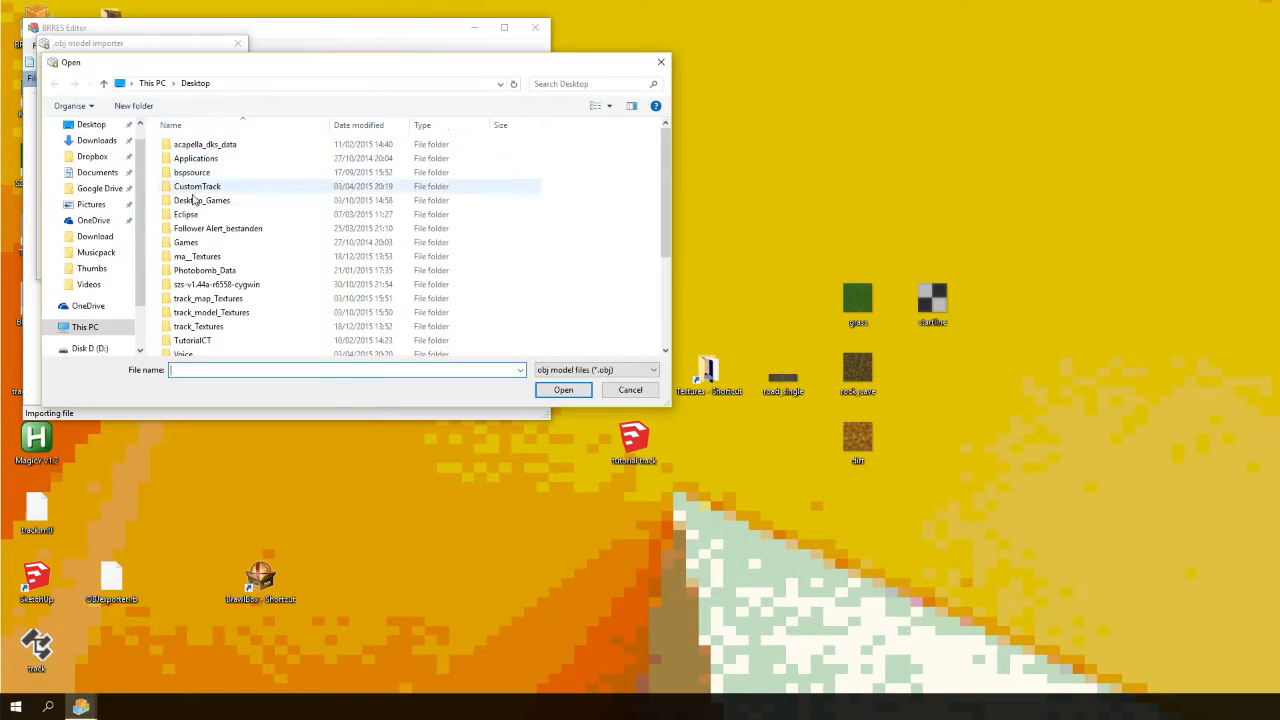
text(ma)
key(Down)
key(Down)
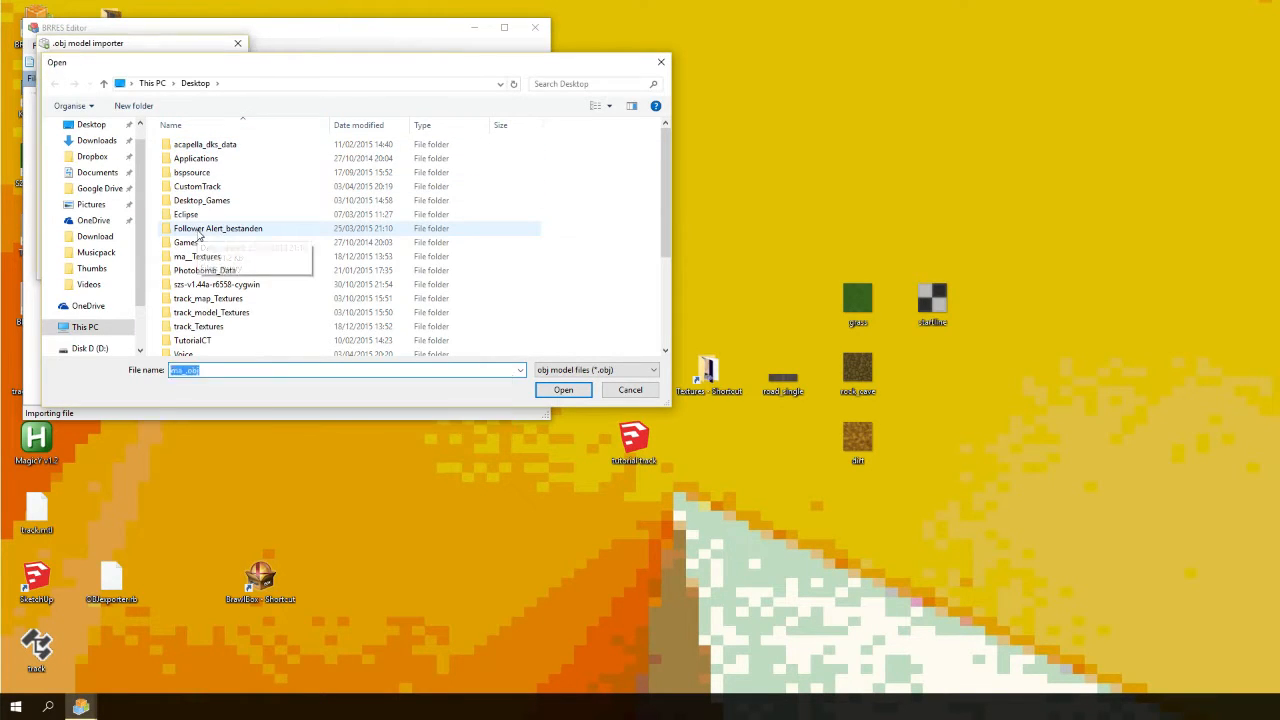
key(Return)
click(158, 179)
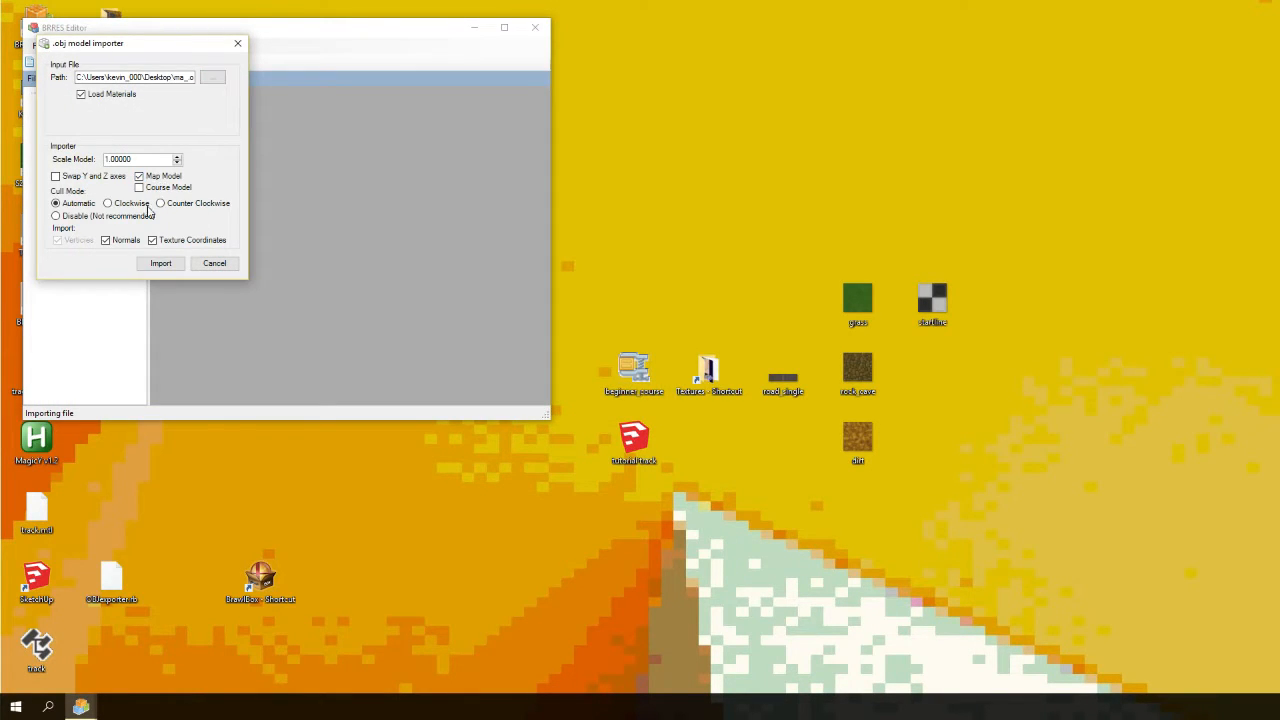
click(158, 263)
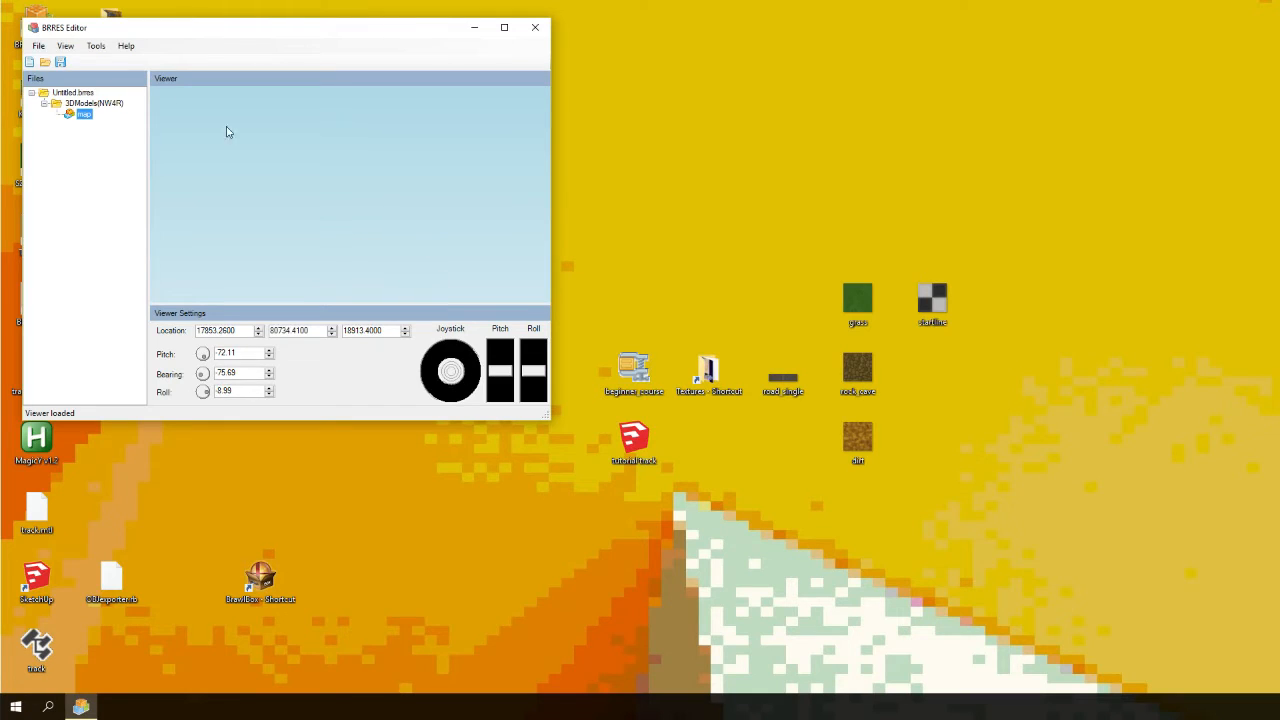
- Save the map BRRES file as map
click(38, 46)
click(63, 108)
text(map)
key(Return)
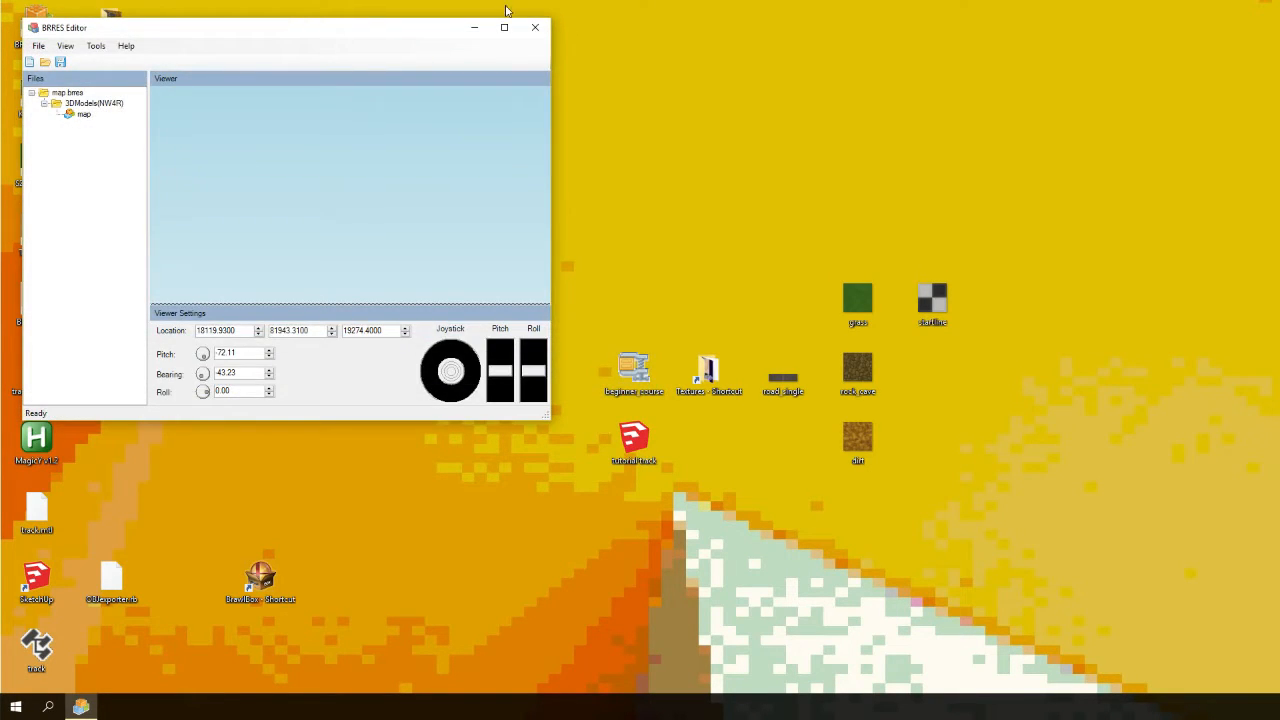
- Close BRRES Editor, open track.brres in SZS Modifier and open the course model's 3D preview
click(536, 27)
double_click(482, 372)
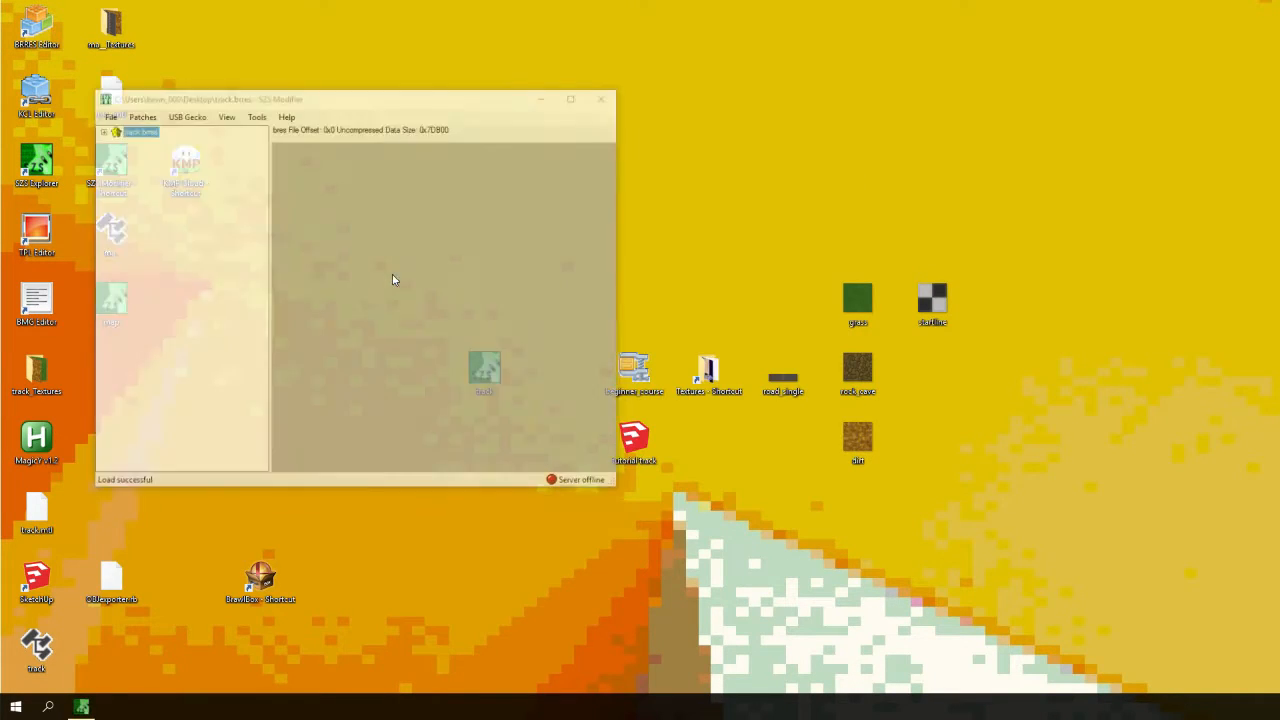
click(114, 140)
double_click(152, 151)
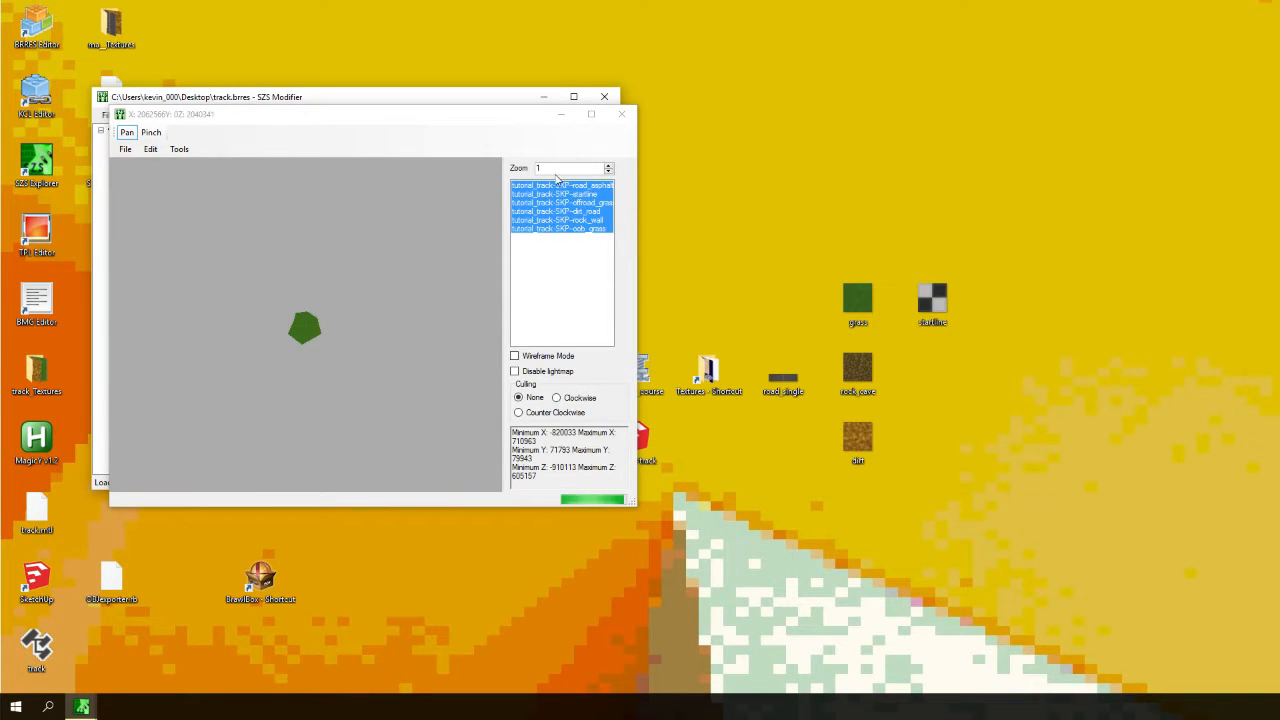
- Inspect the course model in the preview at zoom 70 and higher, panning around before closing the preview
drag(547, 170, 485, 169)
text(70)
key(Return)
click(609, 166)
click(609, 166)
click(609, 166)
click(609, 166)
click(609, 166)
click(609, 166)
click(609, 166)
click(609, 166)
click(609, 166)
click(609, 166)
click(609, 166)
click(609, 166)
click(609, 166)
click(609, 166)
click(609, 166)
drag(308, 319, 449, 266)
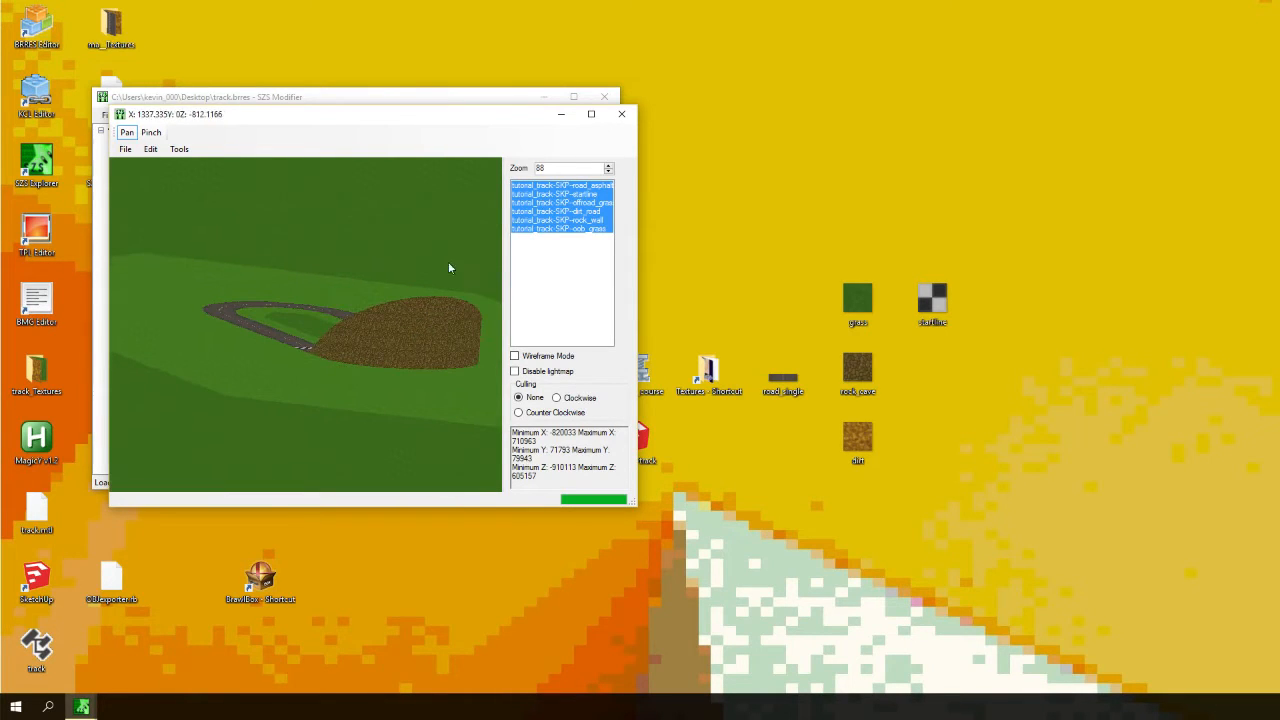
click(608, 165)
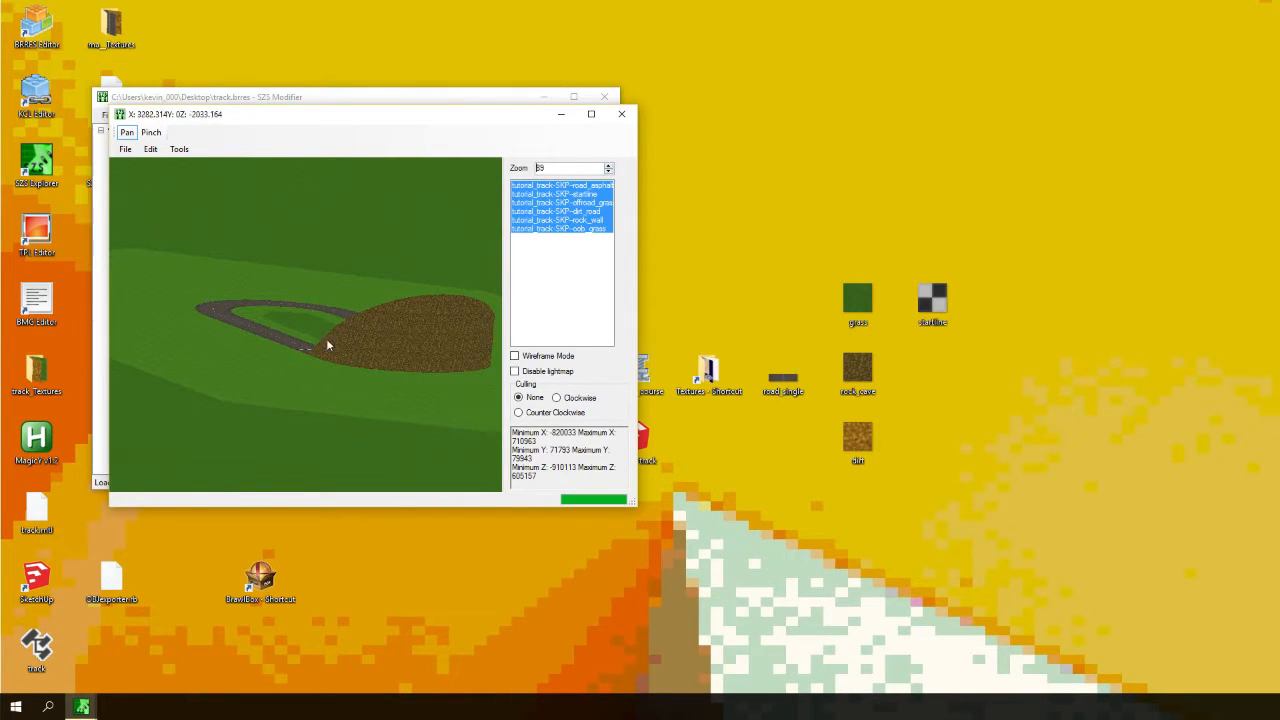
click(621, 115)
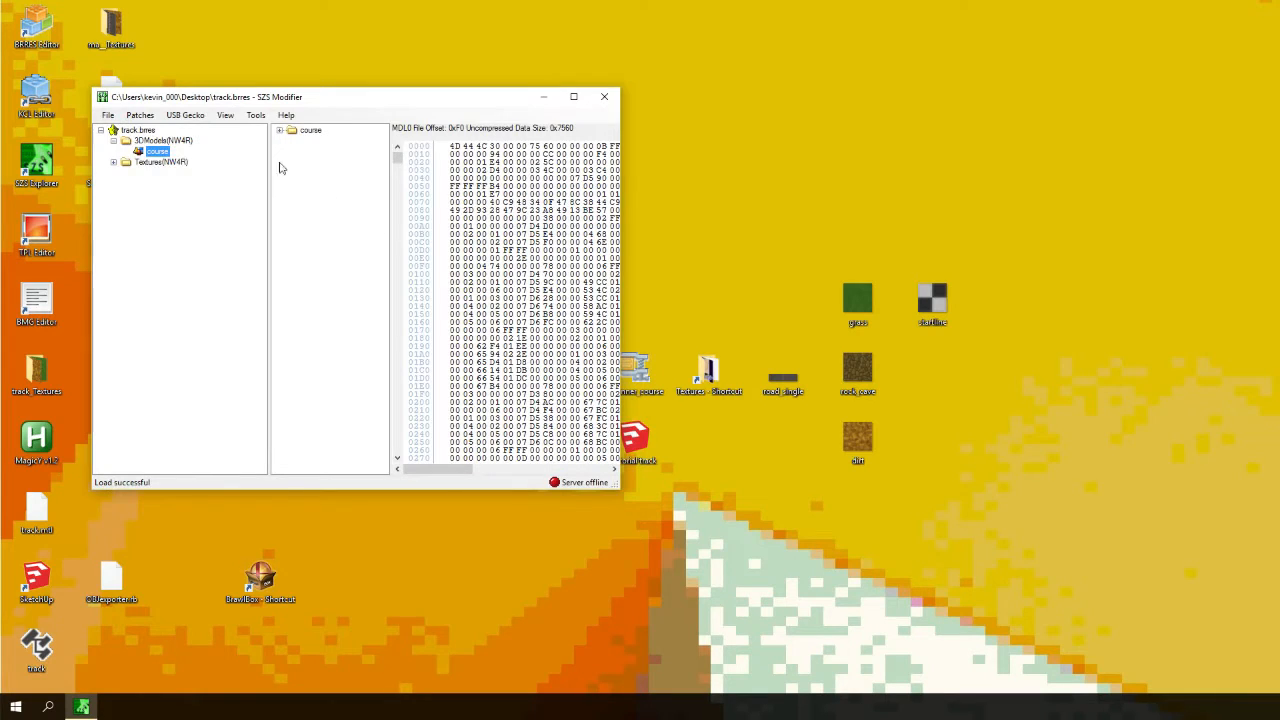
- Expand the Textures folder and view each of the track's textures in turn
click(115, 162)
click(214, 174)
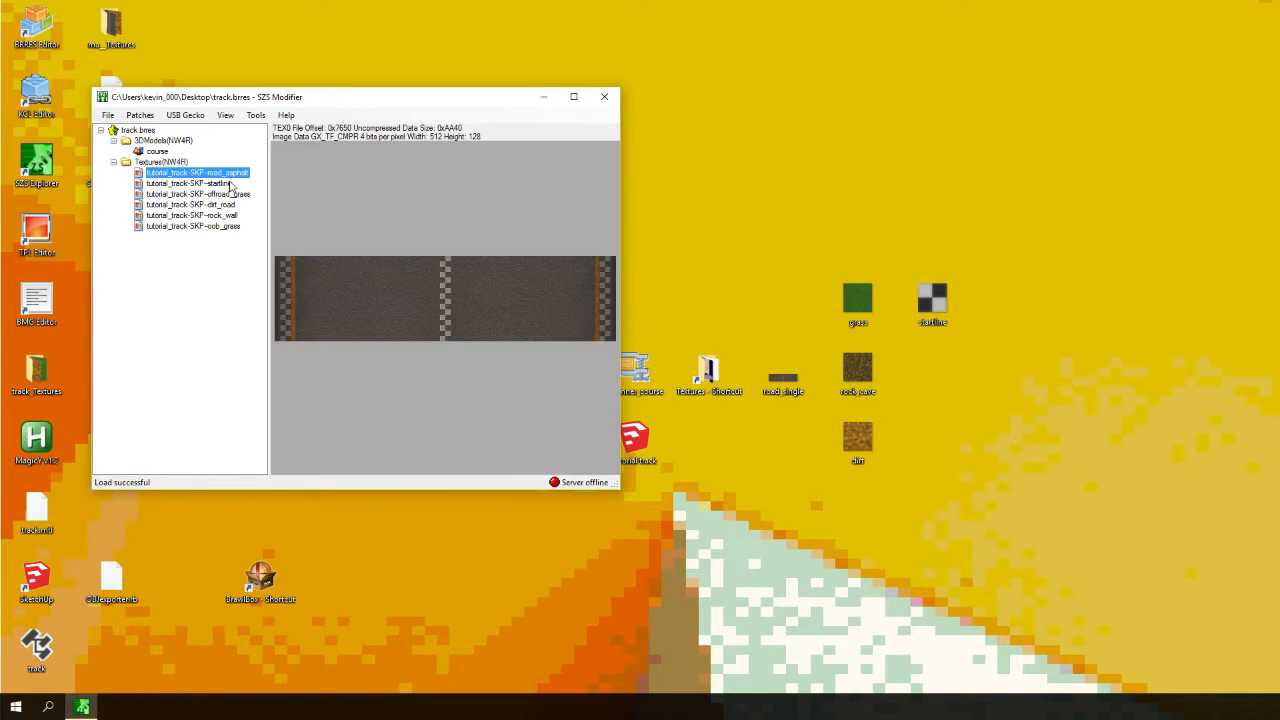
click(238, 226)
click(215, 215)
click(208, 194)
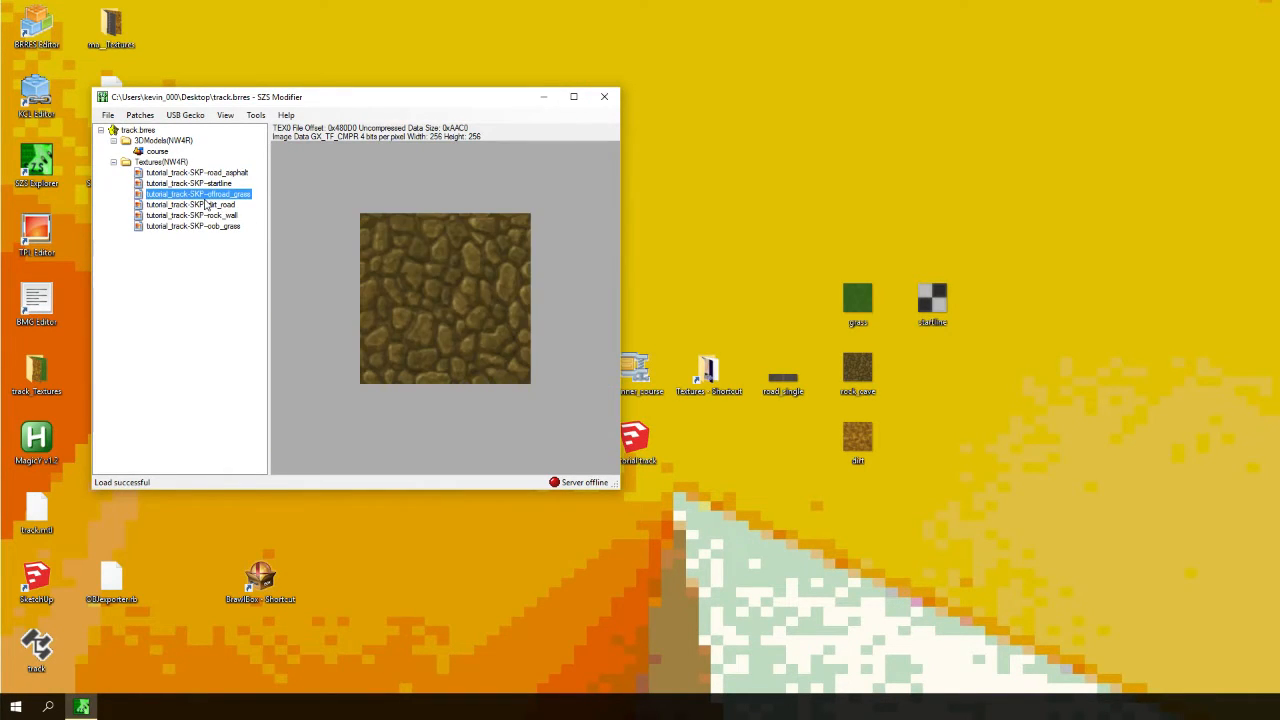
click(214, 184)
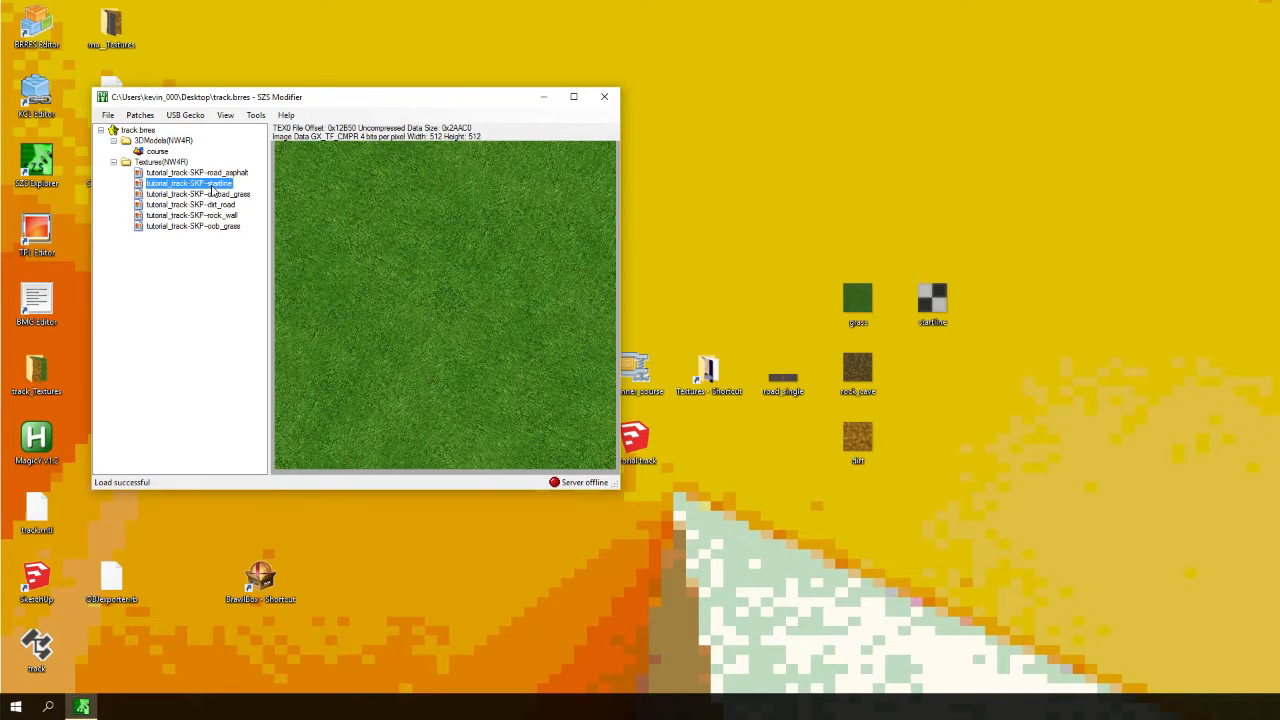
click(211, 195)
click(211, 216)
click(210, 226)
click(210, 215)
click(209, 204)
click(209, 194)
click(208, 184)
click(209, 195)
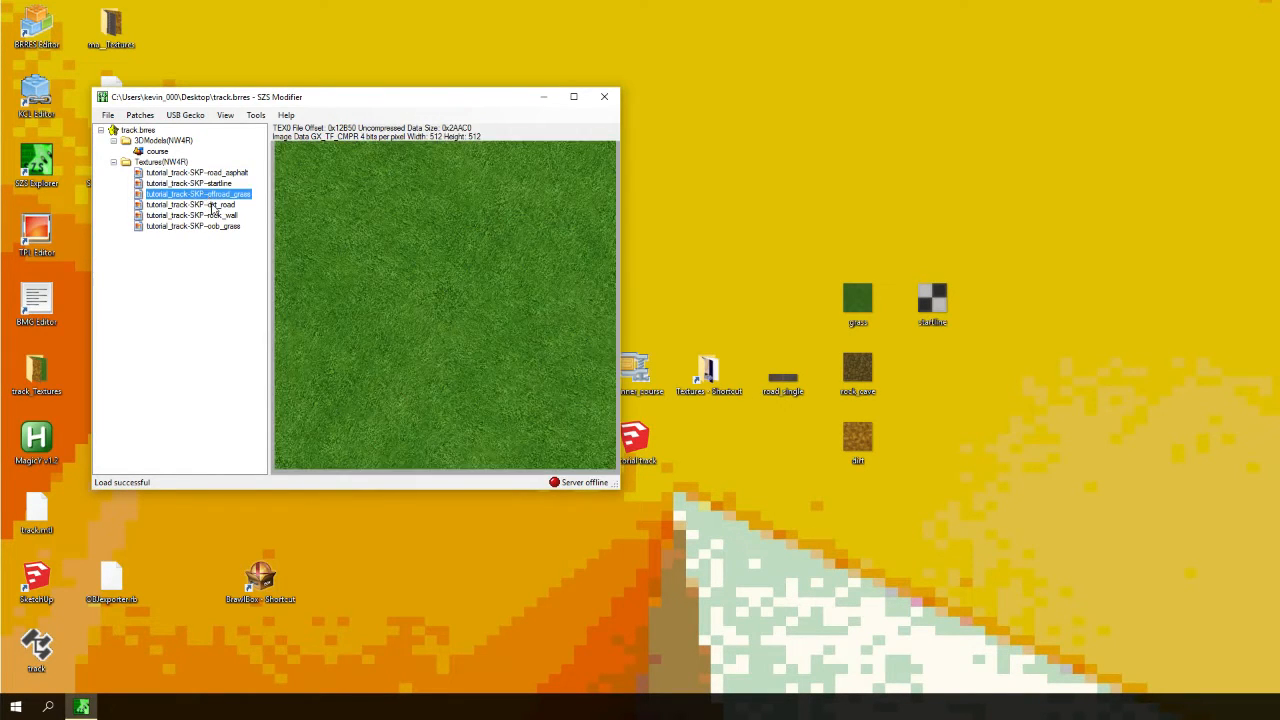
click(211, 205)
click(213, 216)
click(213, 226)
click(212, 205)
key(Up)
key(Up)
key(Up)
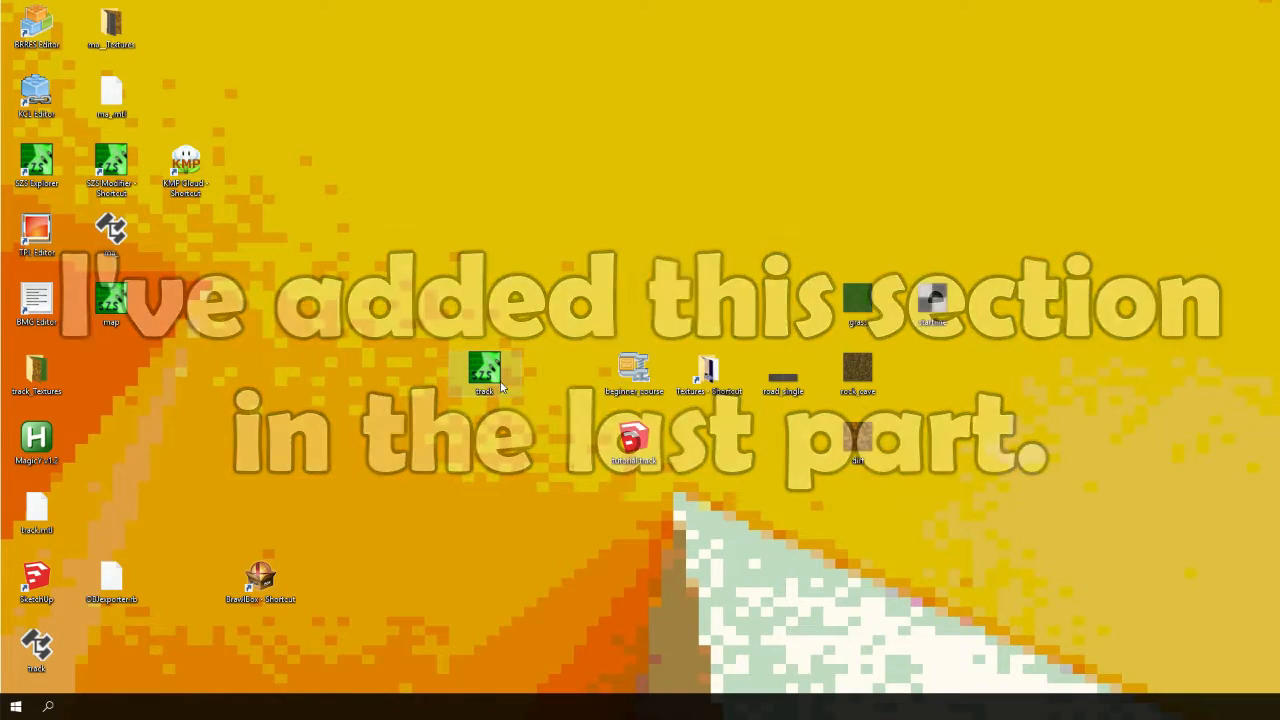
- Move the map file icon next to the track file on the desktop
drag(112, 298, 451, 319)
click(627, 363)
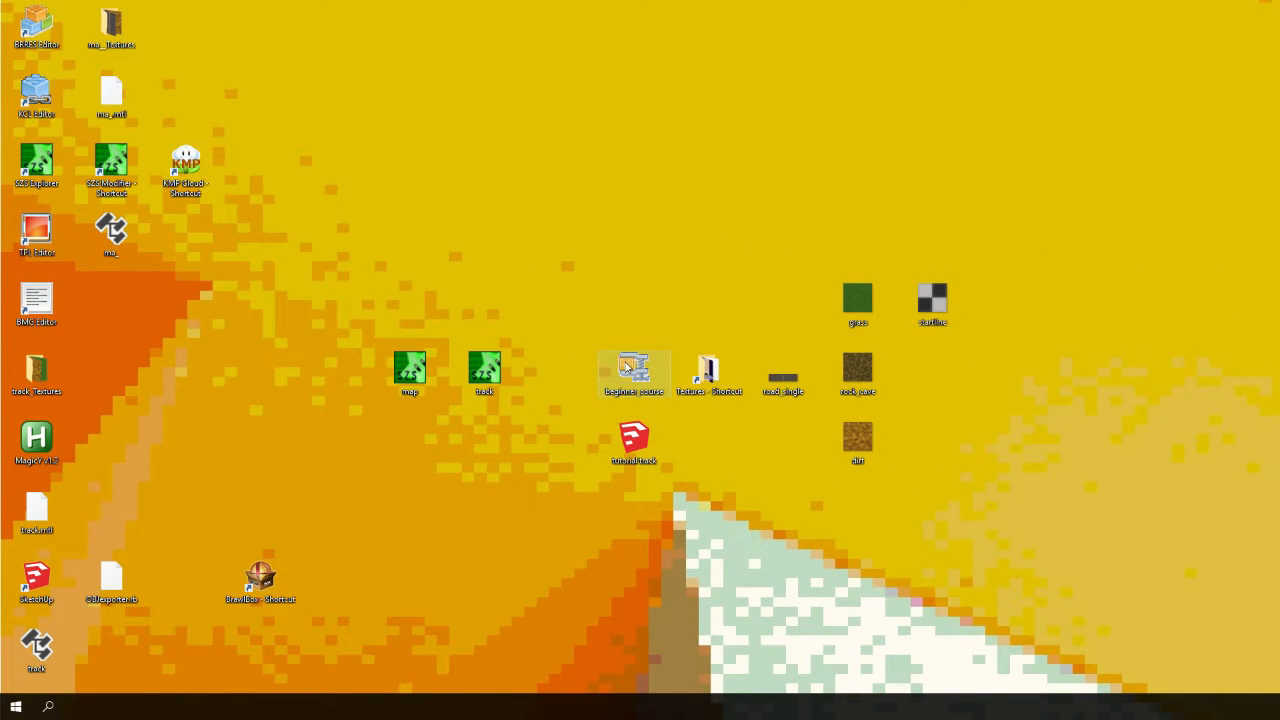
right_click(627, 367)
mouse_move(813, 435)
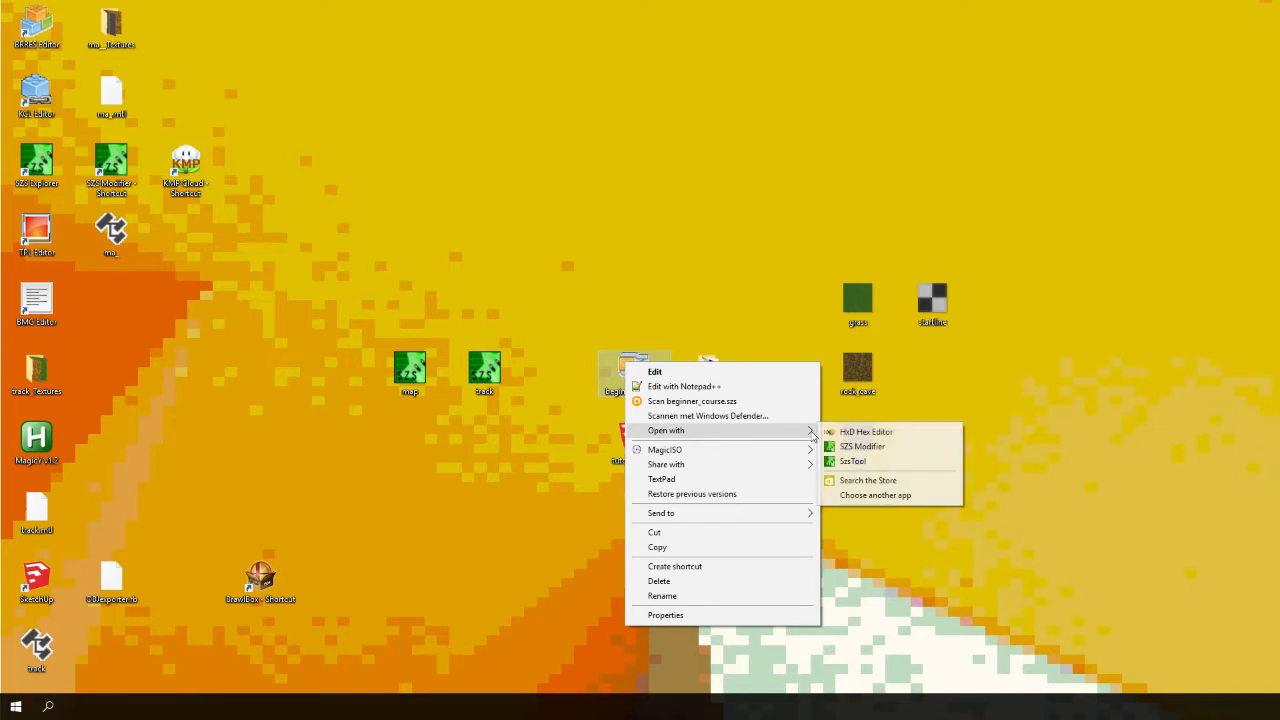
click(848, 447)
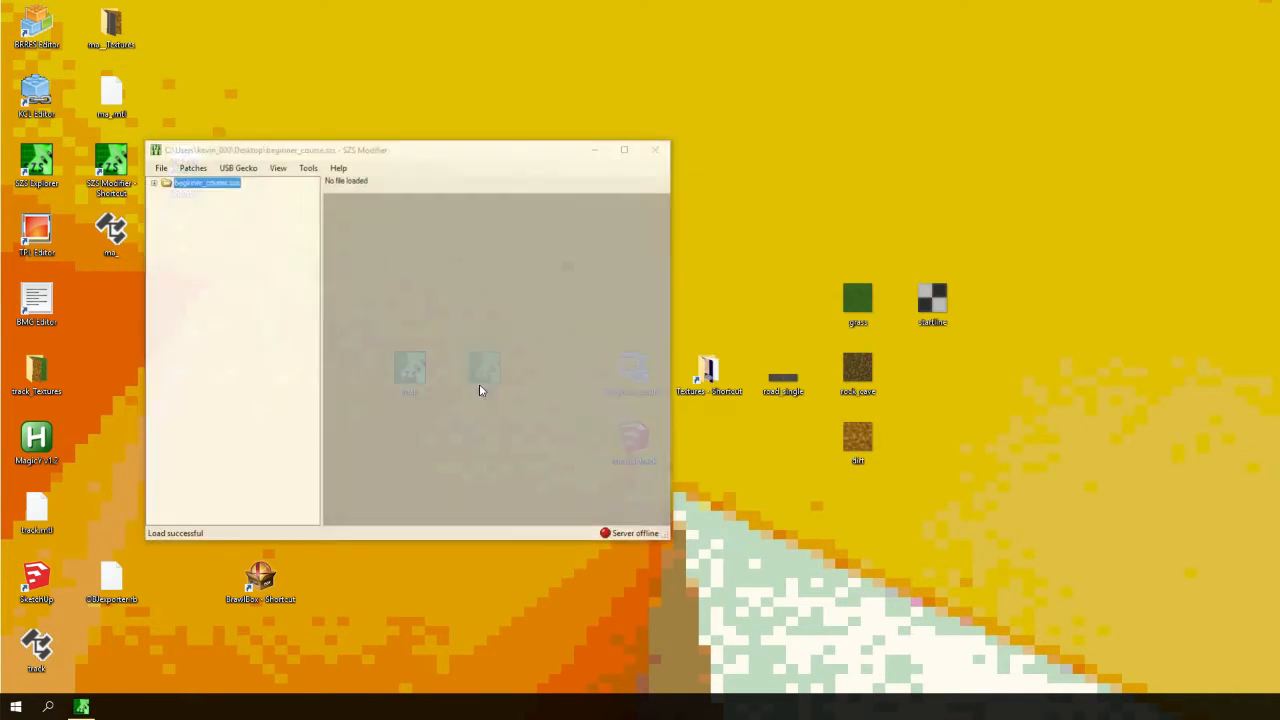
click(657, 149)
- Open beginner_course.szs in SZS Explorer
right_click(634, 370)
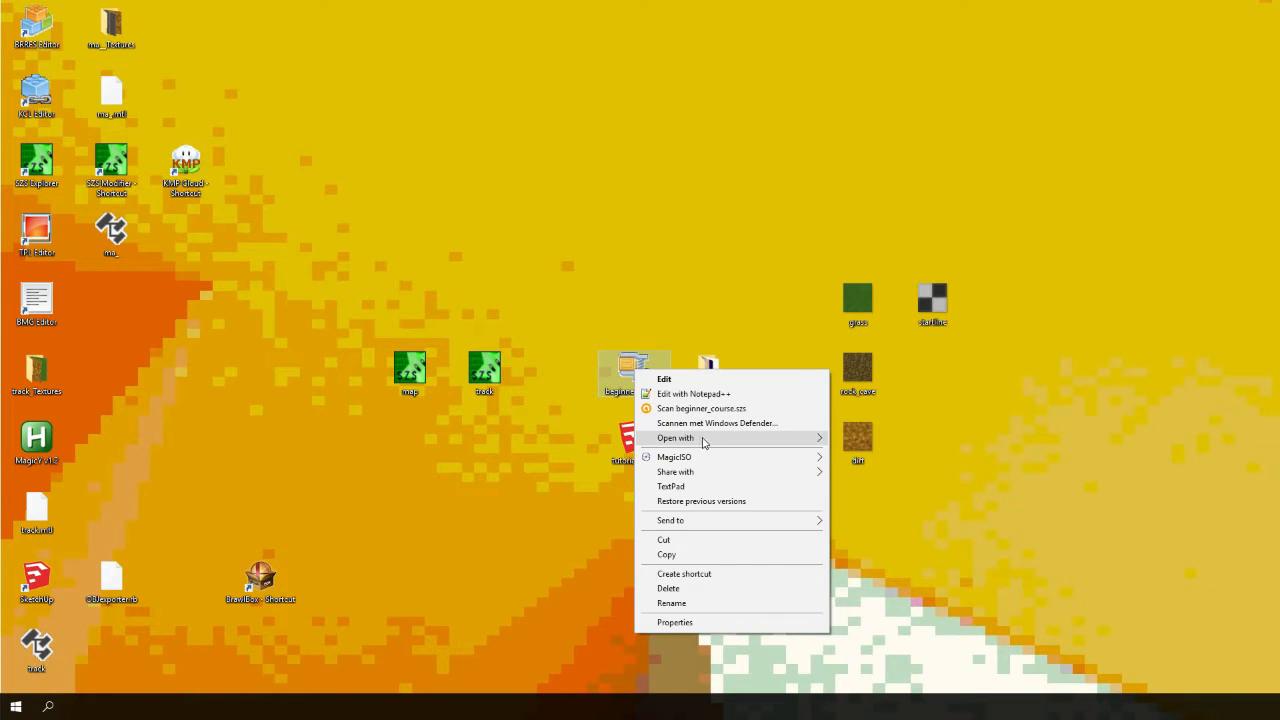
click(850, 450)
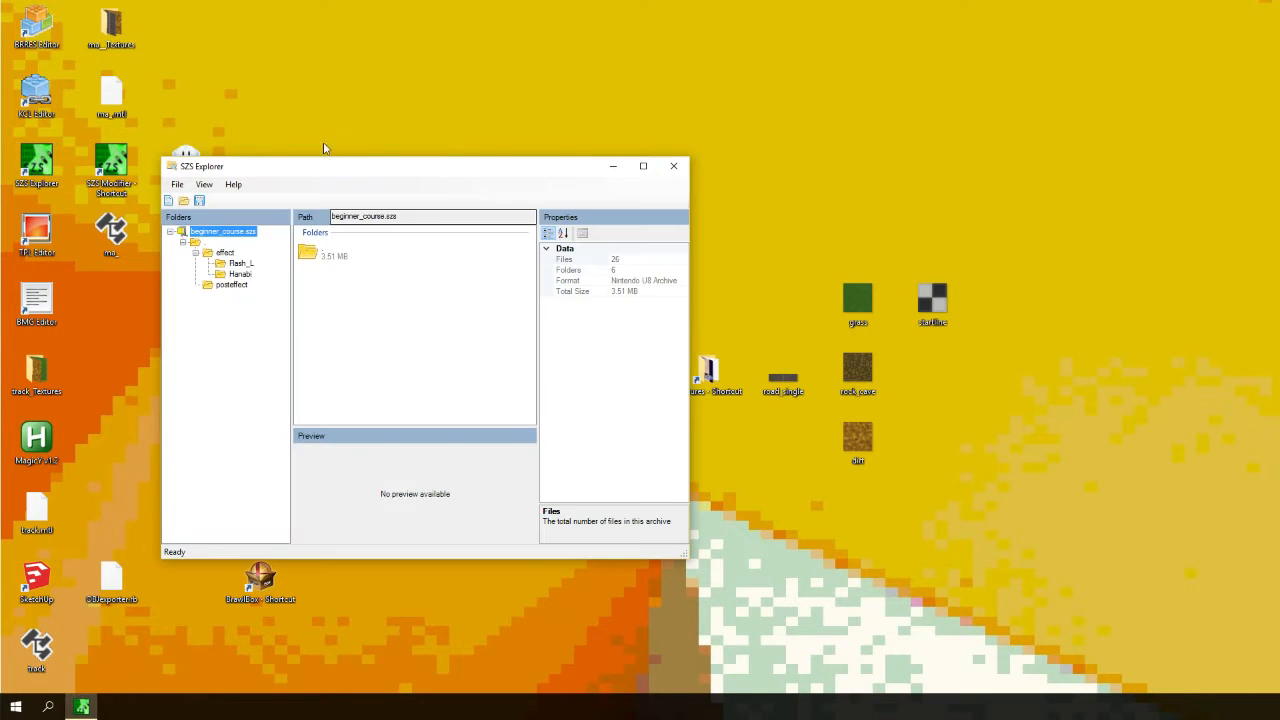
- Open the root folder of beginner_course.szs and maximize the SZS Explorer window
drag(205, 170, 339, 169)
double_click(441, 252)
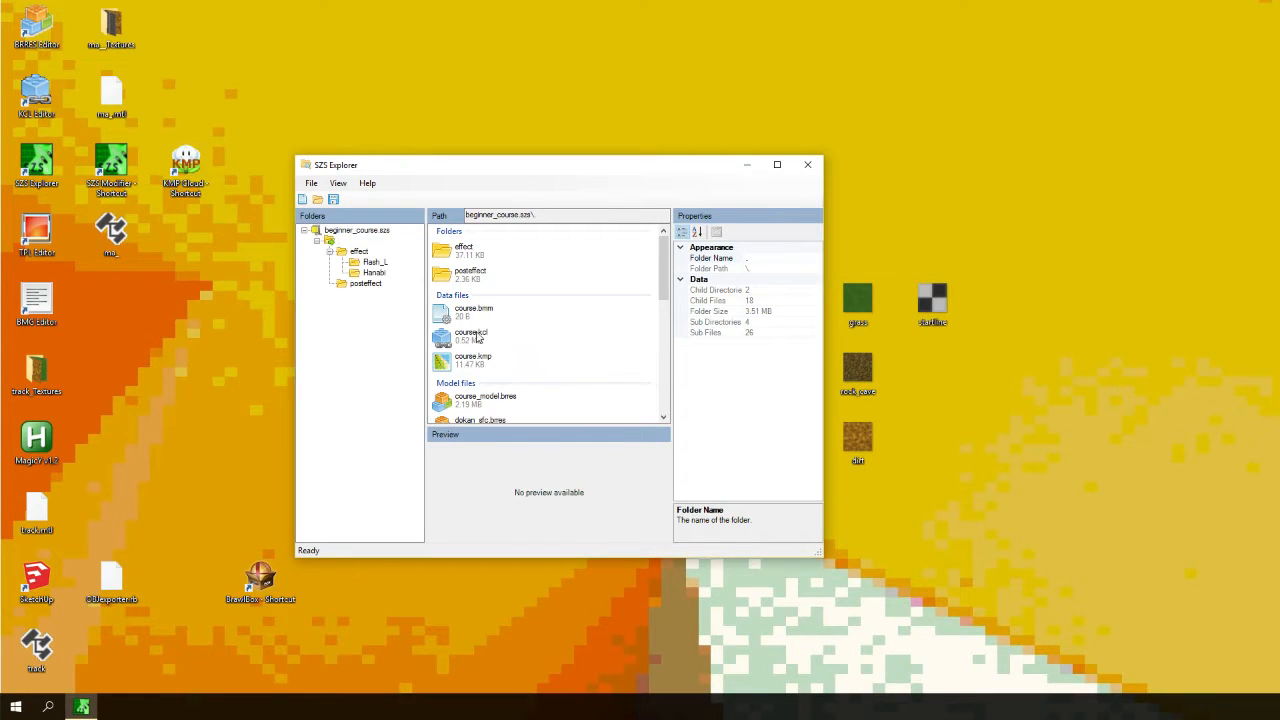
scroll(482, 340, down, 5)
scroll(485, 333, up, 3)
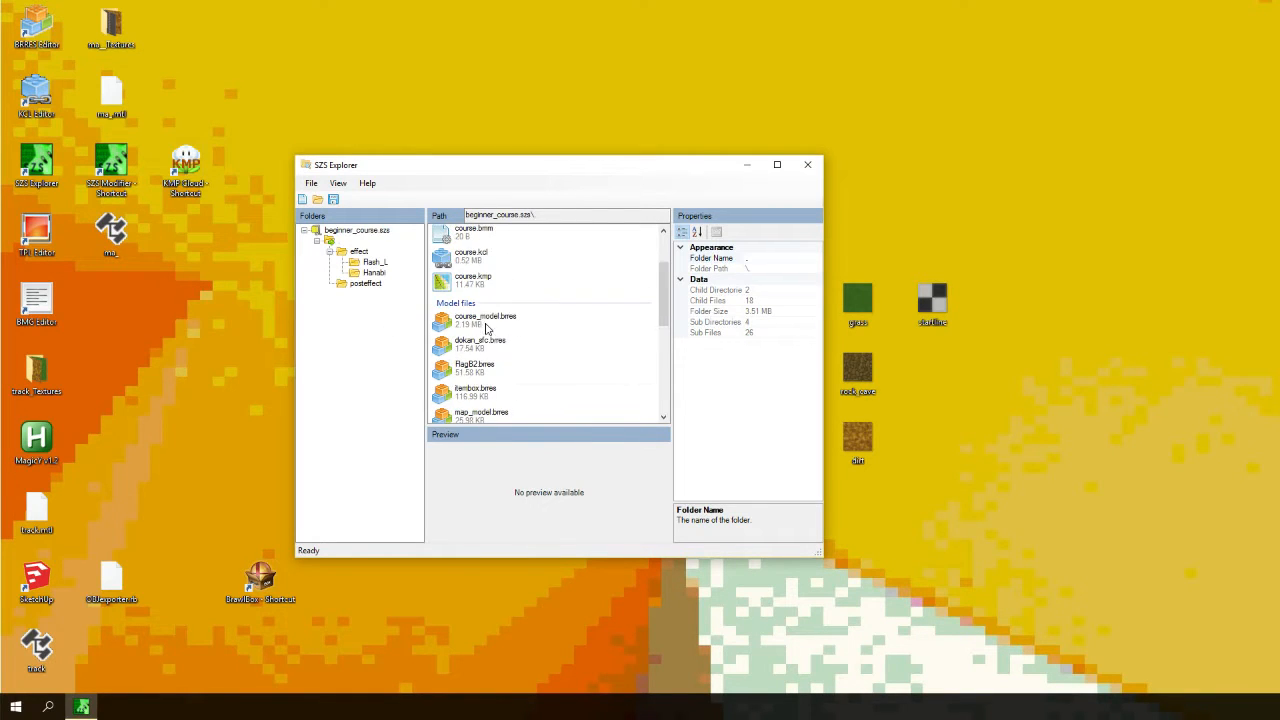
click(776, 164)
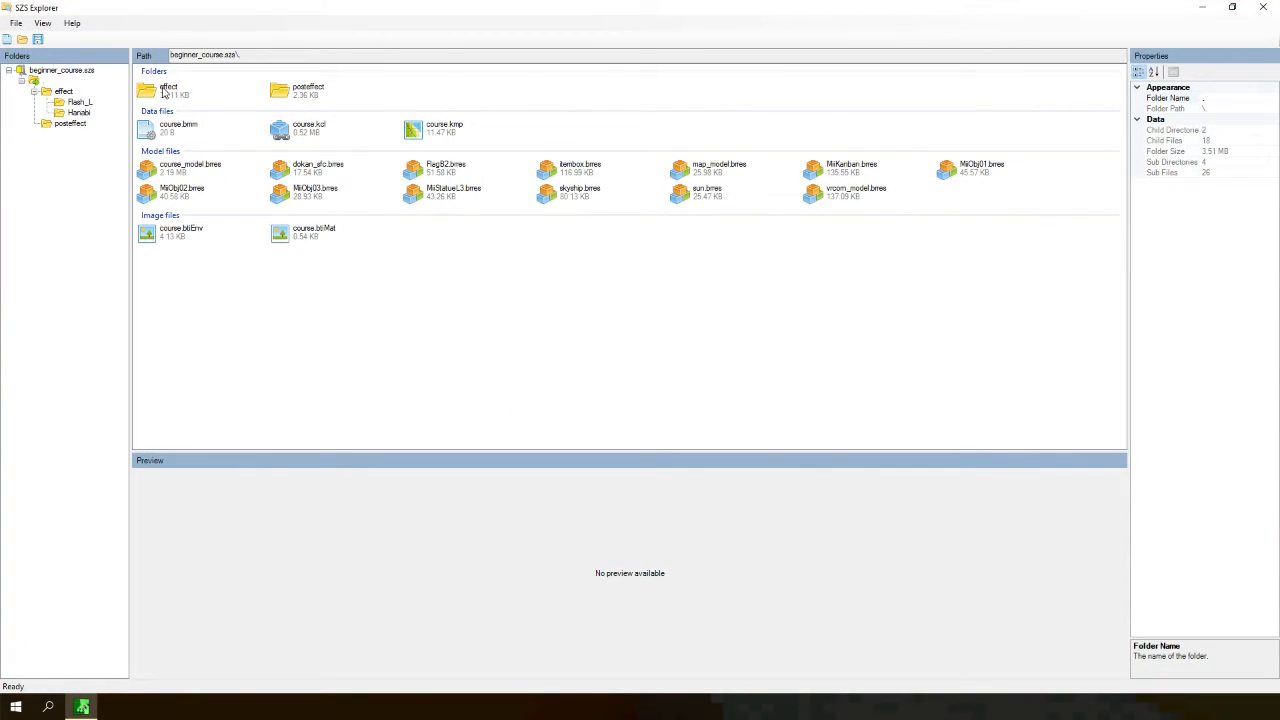
- Select each data, model and image file in the archive in turn to examine its properties and preview
click(305, 90)
click(186, 128)
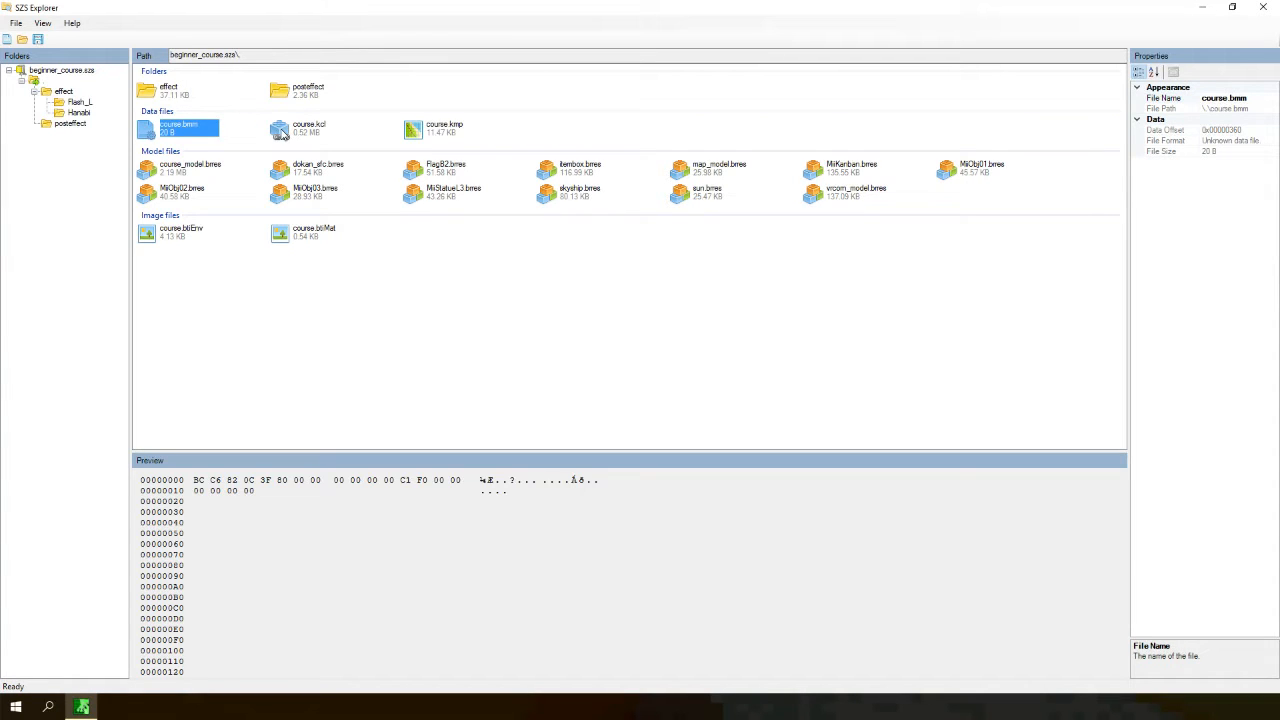
click(308, 128)
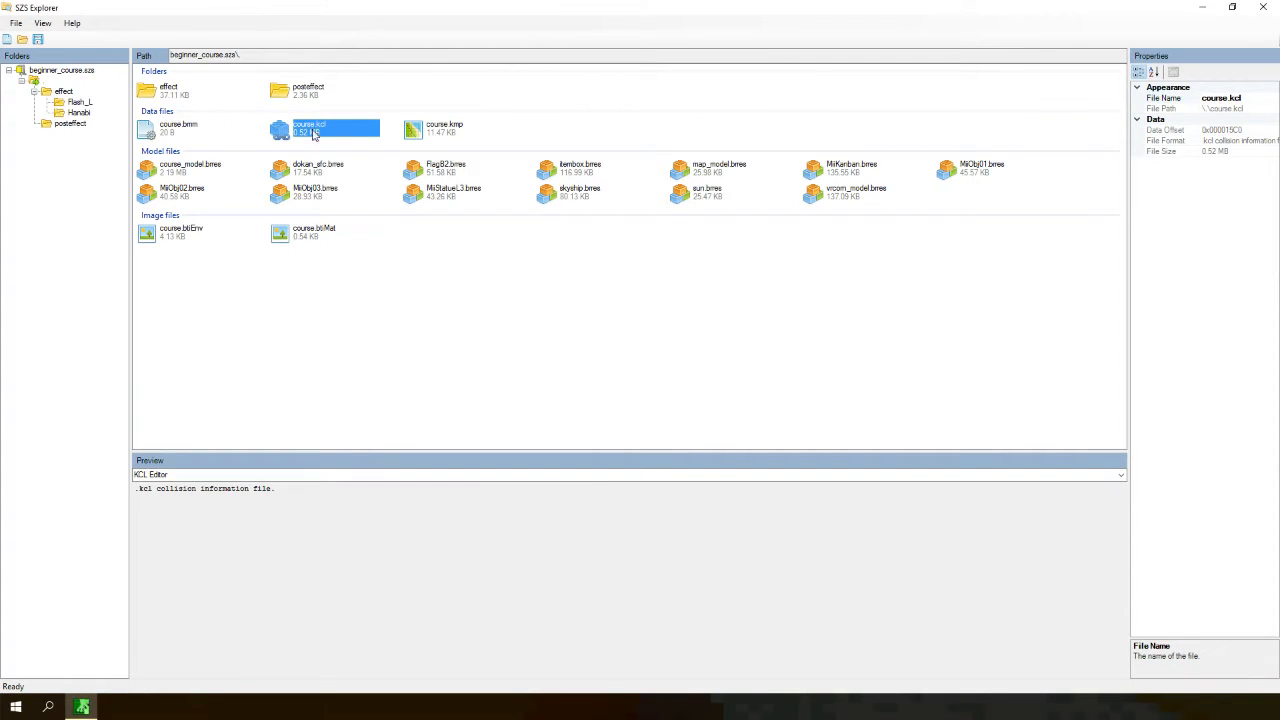
click(408, 131)
click(292, 134)
click(434, 136)
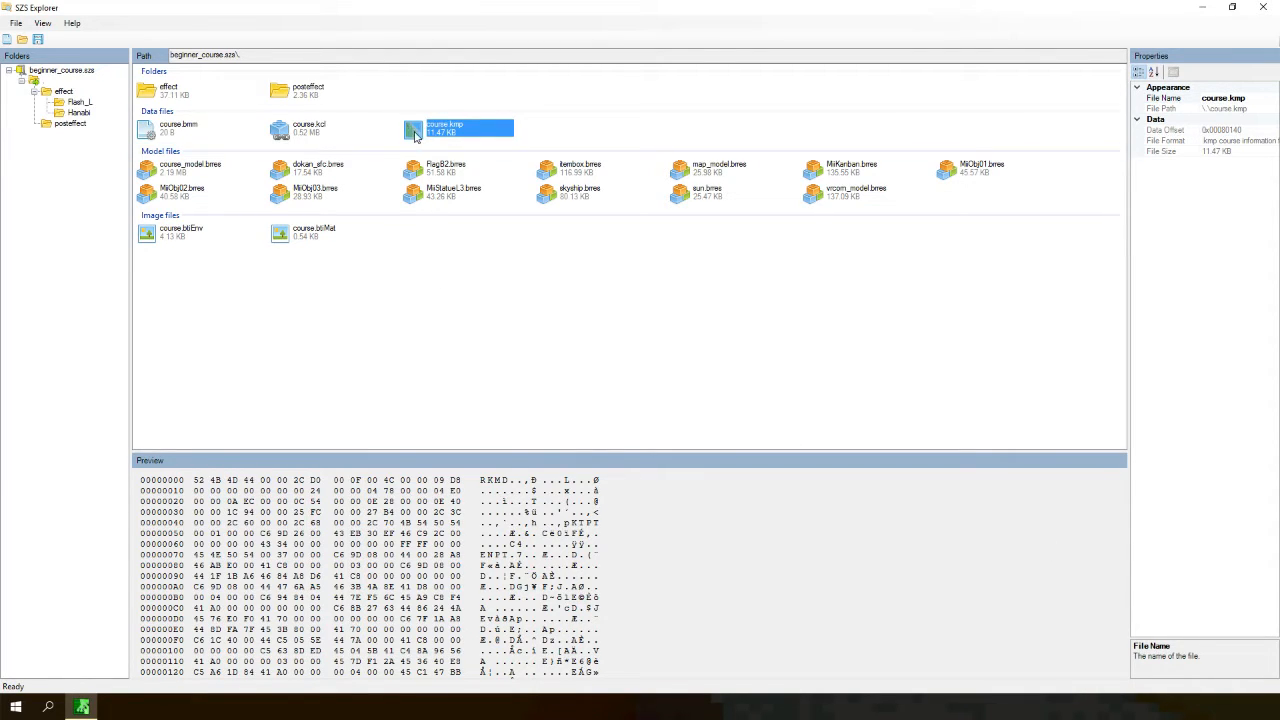
click(240, 171)
click(220, 172)
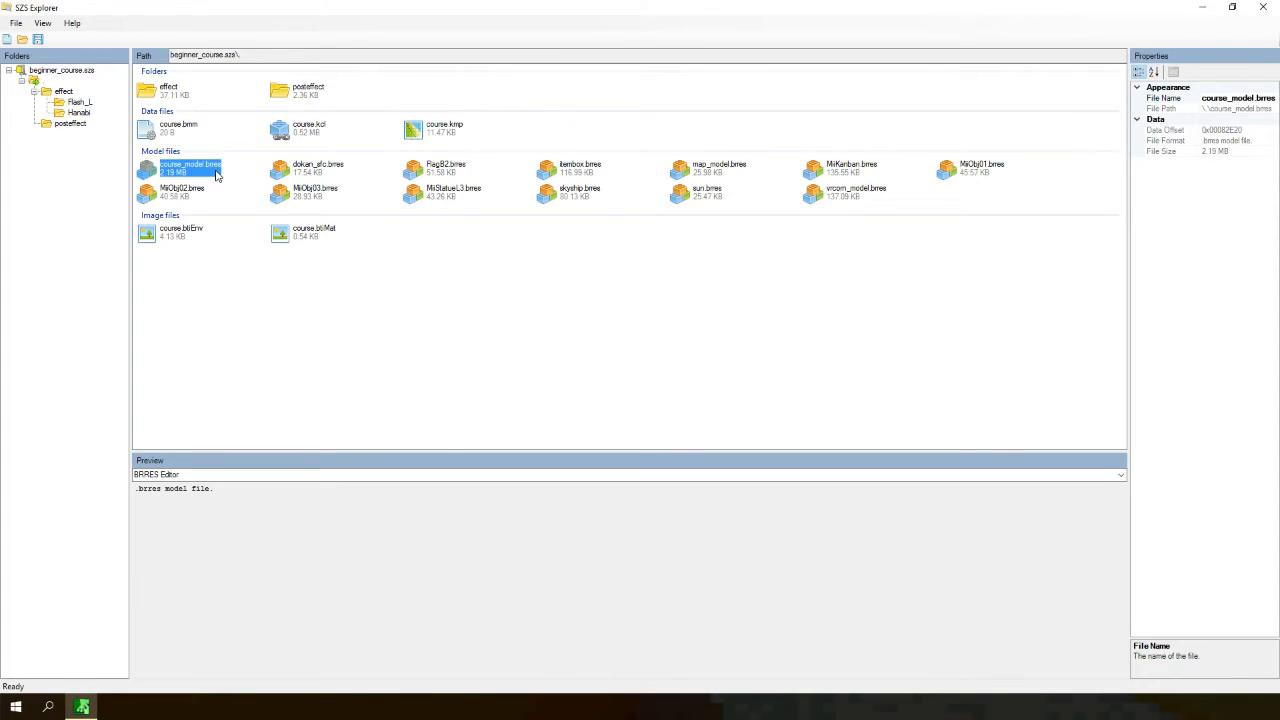
click(443, 144)
click(434, 141)
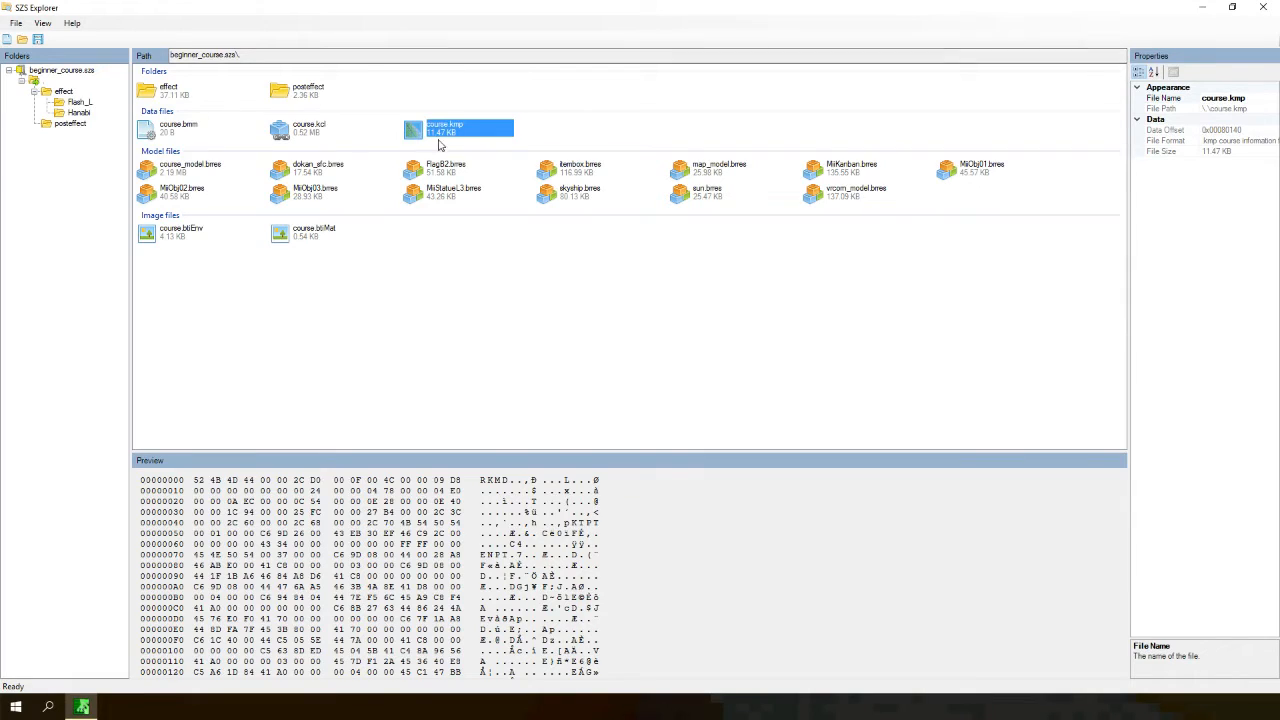
click(196, 174)
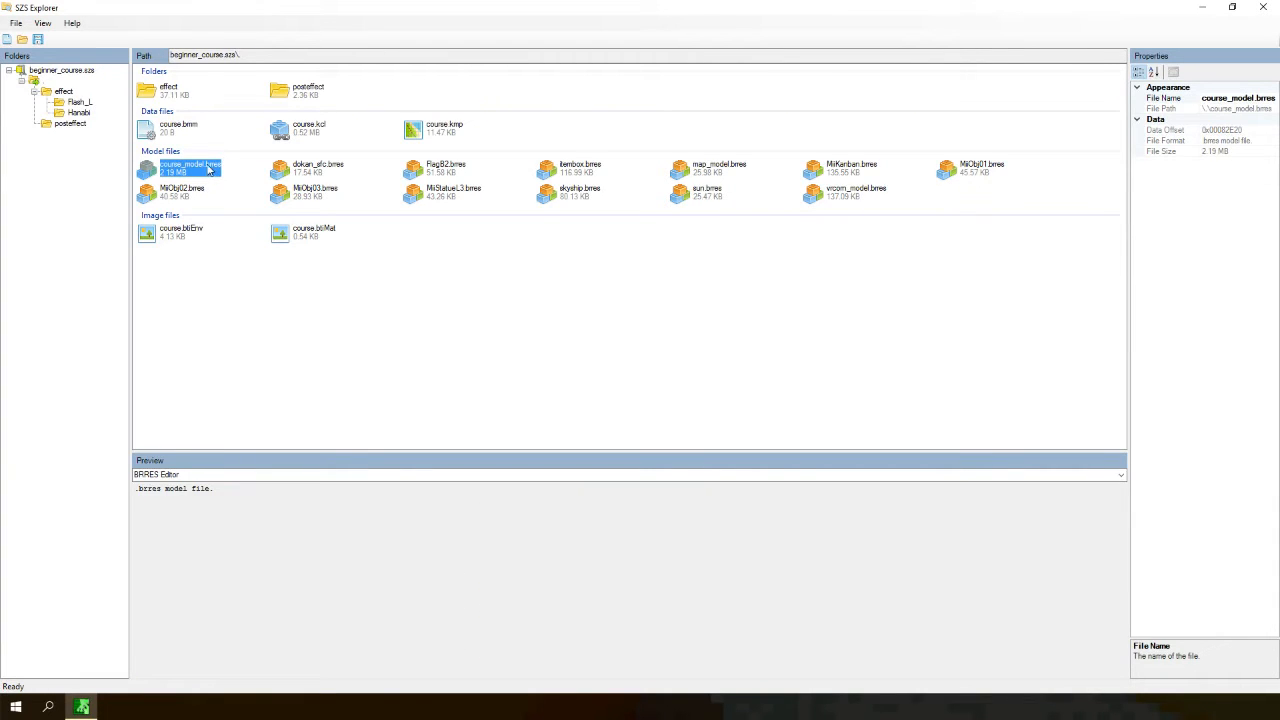
click(337, 170)
click(436, 172)
click(598, 172)
click(712, 174)
click(728, 192)
click(832, 178)
click(960, 178)
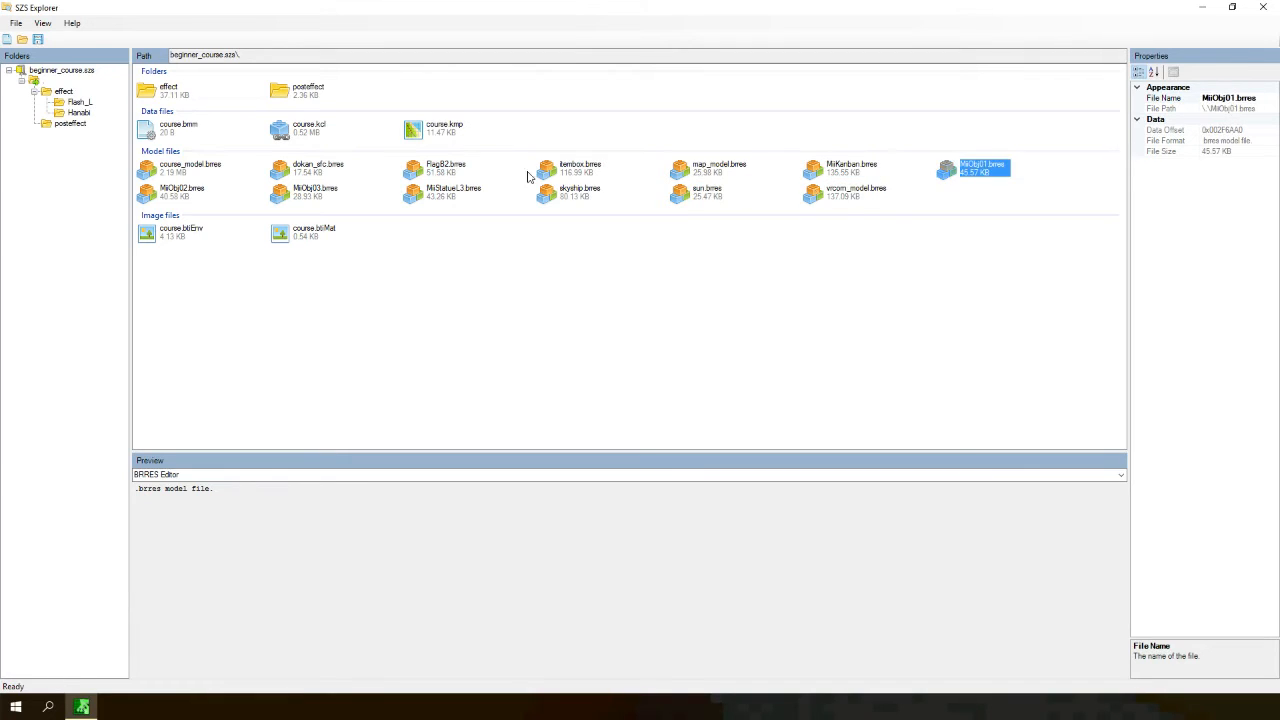
click(155, 175)
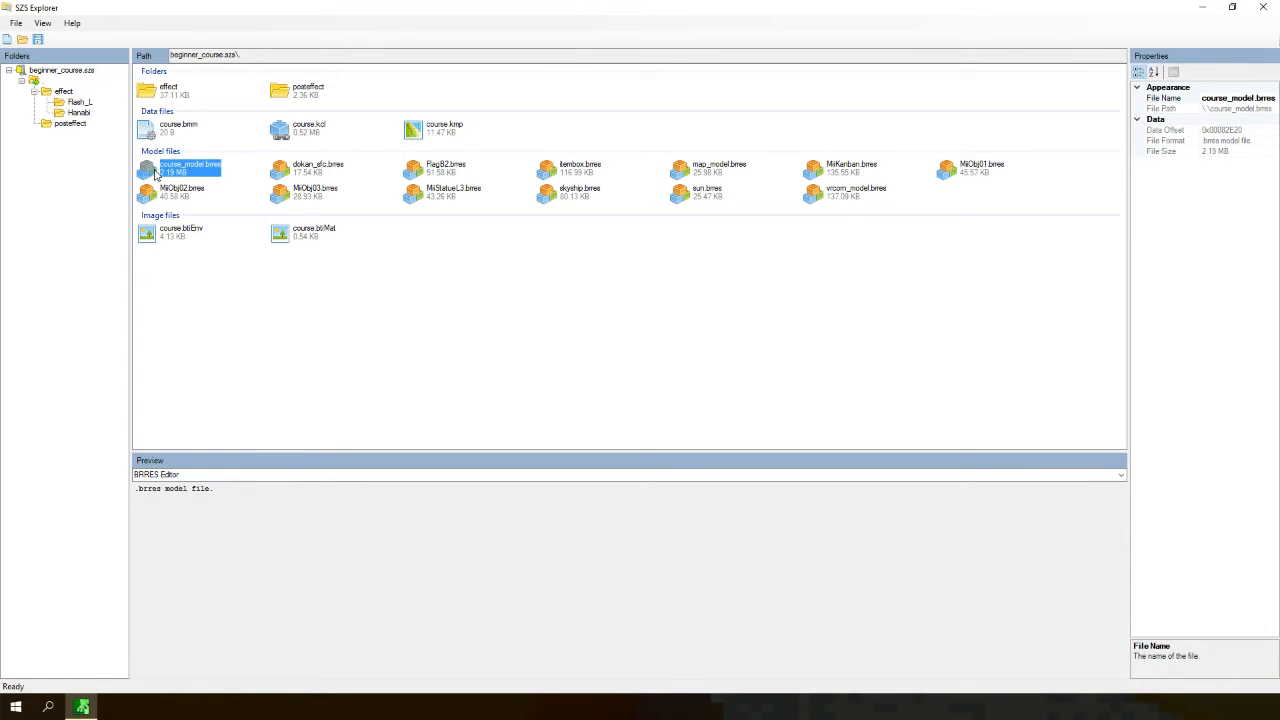
click(208, 237)
click(295, 237)
click(194, 247)
click(196, 240)
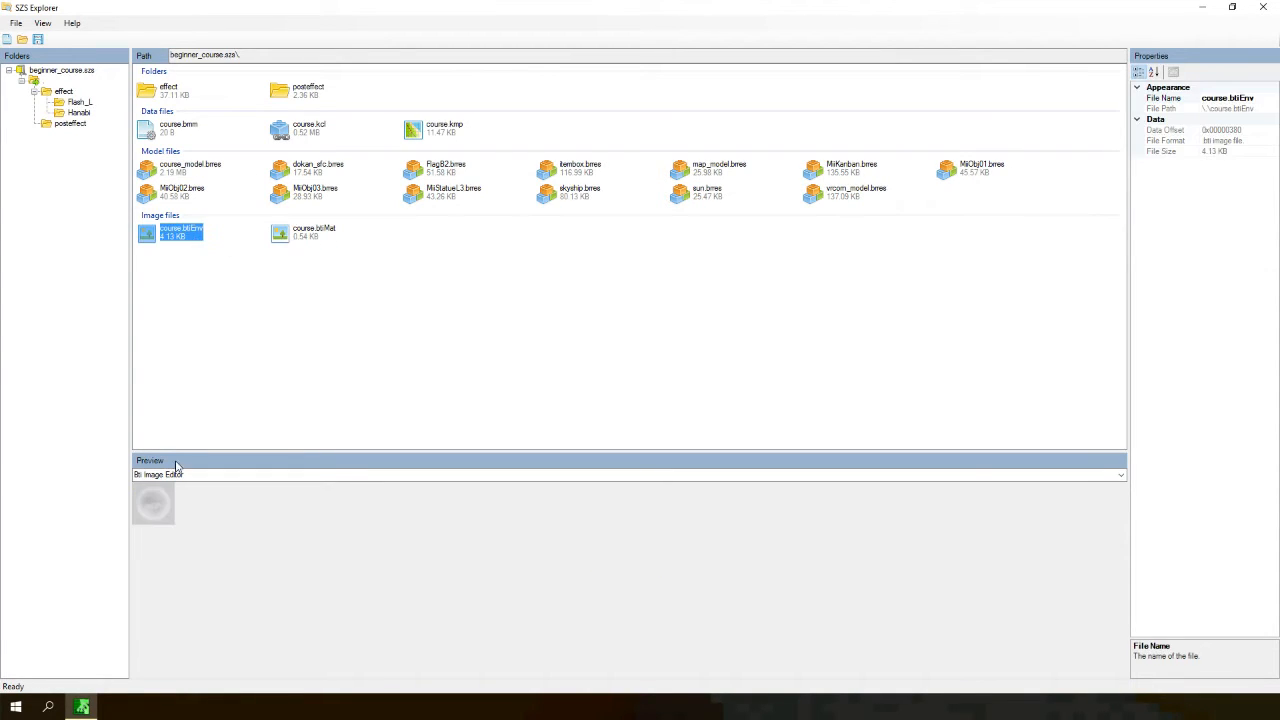
click(335, 236)
click(173, 190)
click(182, 168)
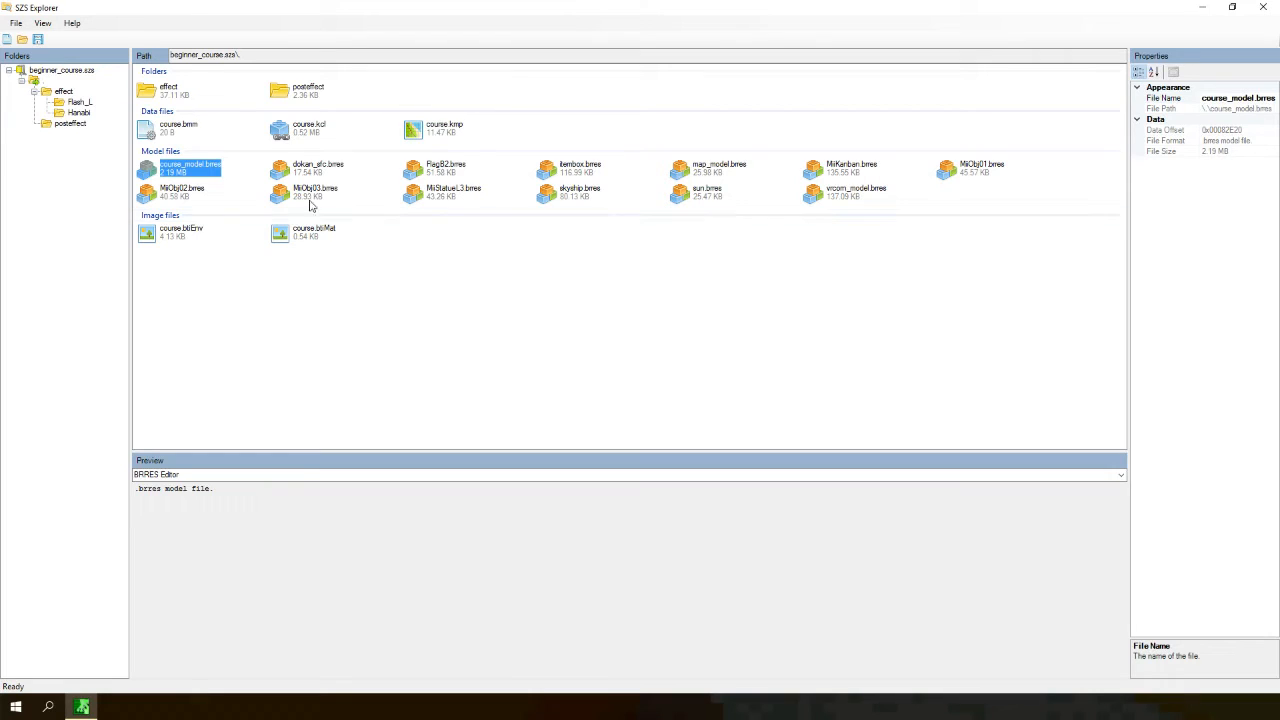
click(440, 168)
click(690, 172)
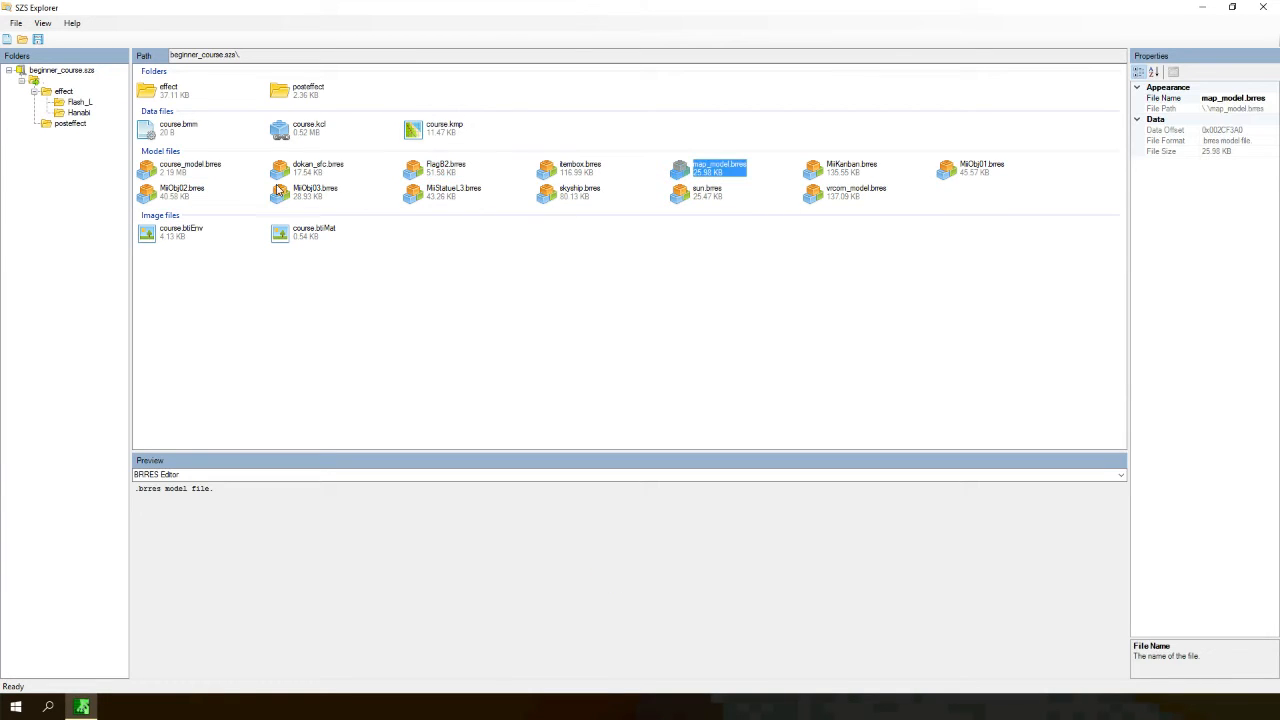
click(166, 232)
click(300, 231)
click(178, 191)
click(175, 169)
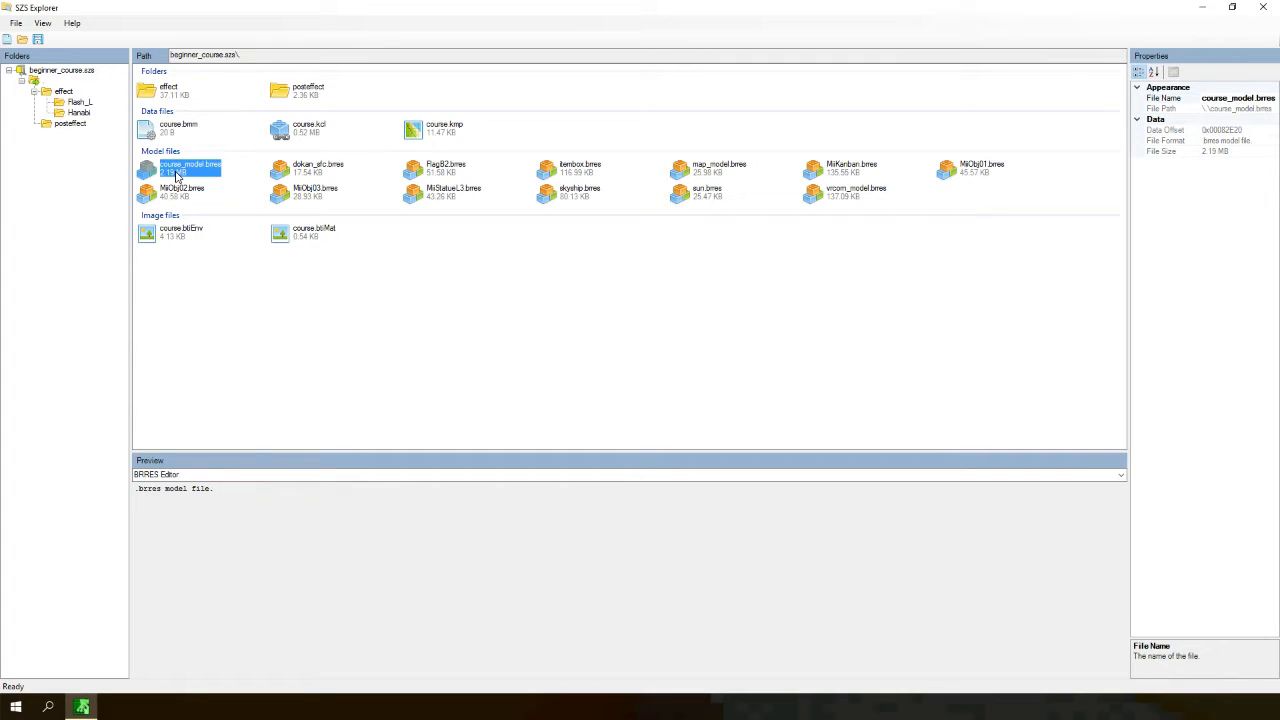
- Replace course_model.brres in the archive with the track BRRES file from the desktop
right_click(175, 175)
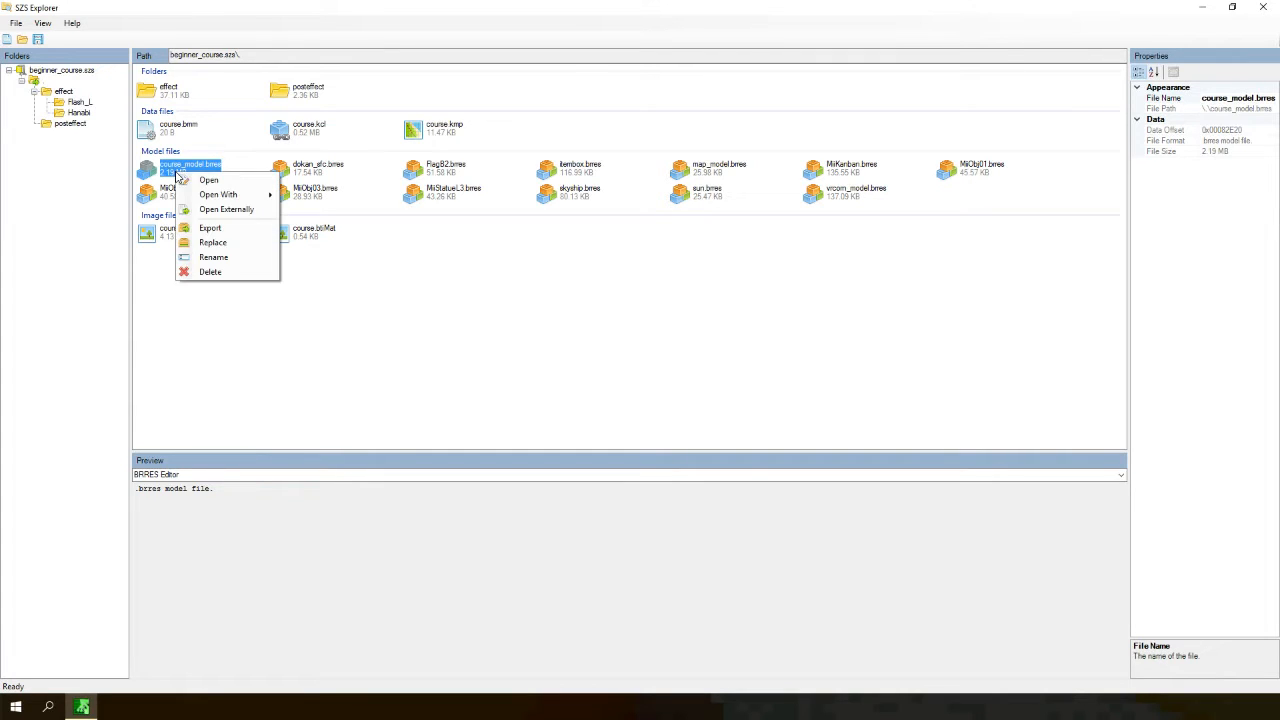
click(213, 244)
scroll(206, 257, down, 5)
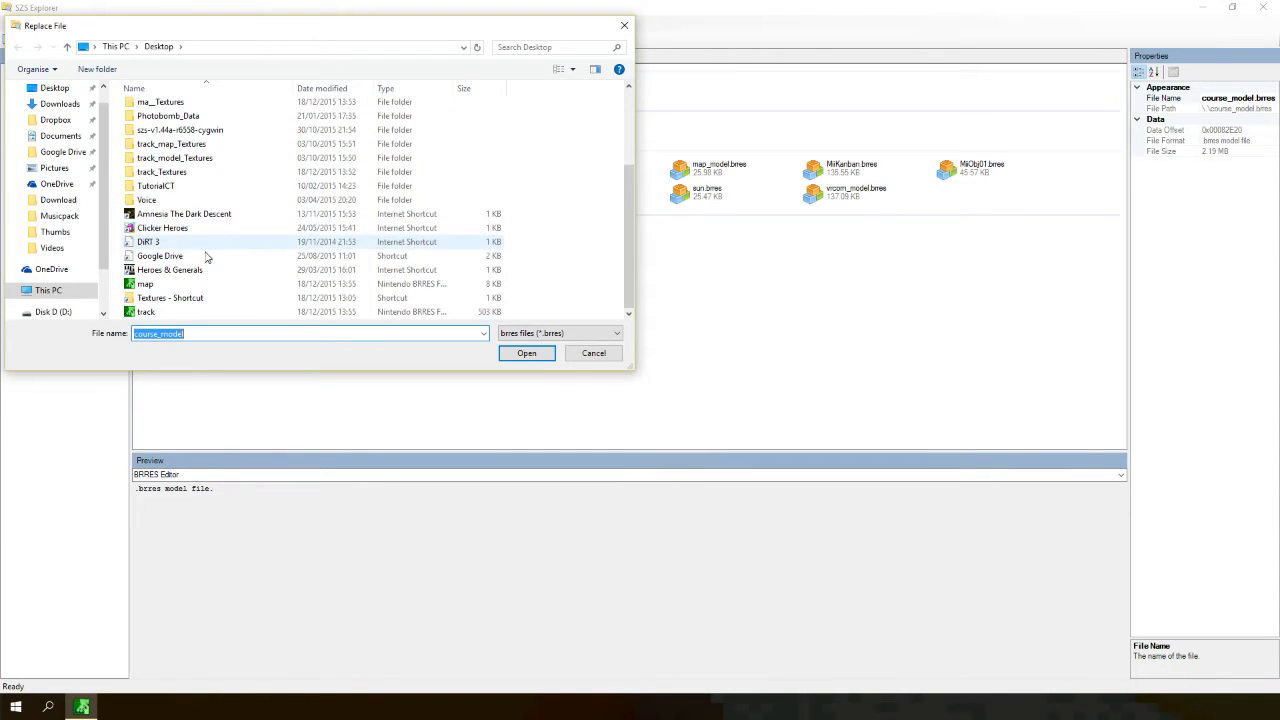
double_click(176, 313)
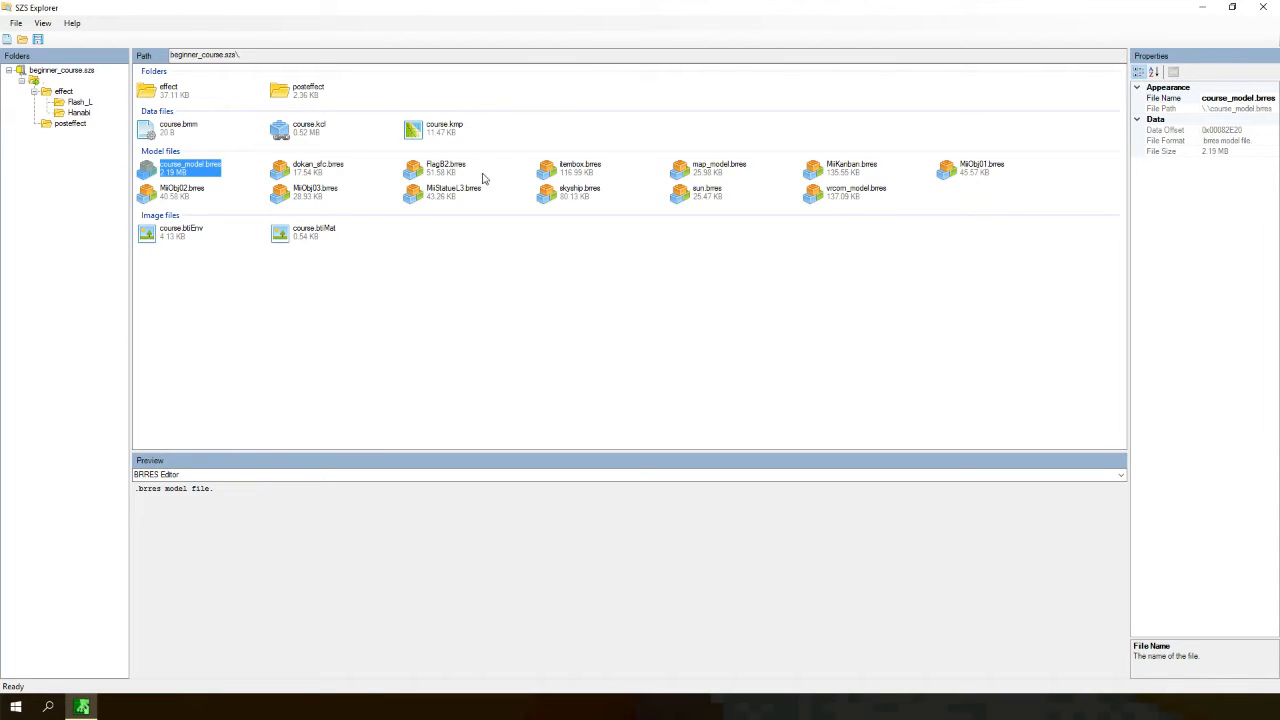
- Replace map_model.brres with the map BRRES file from the desktop and save the archive
click(712, 175)
right_click(712, 178)
click(740, 247)
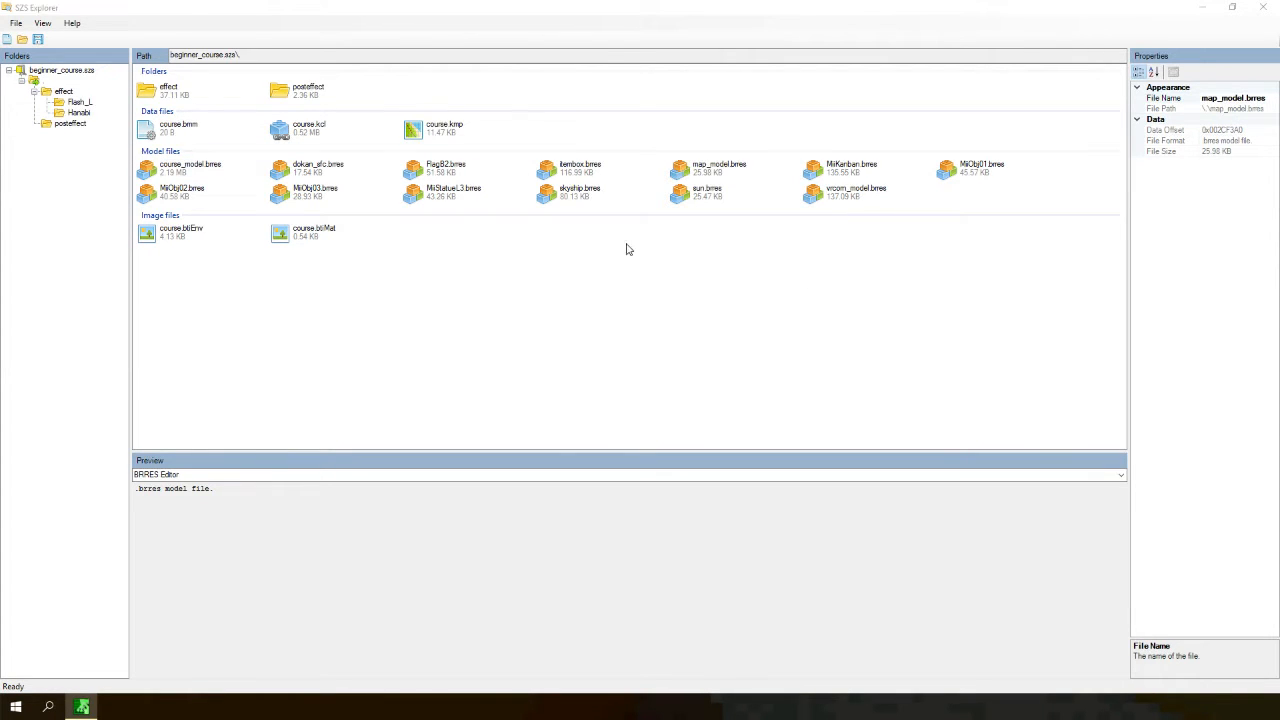
double_click(200, 285)
click(16, 22)
click(45, 71)
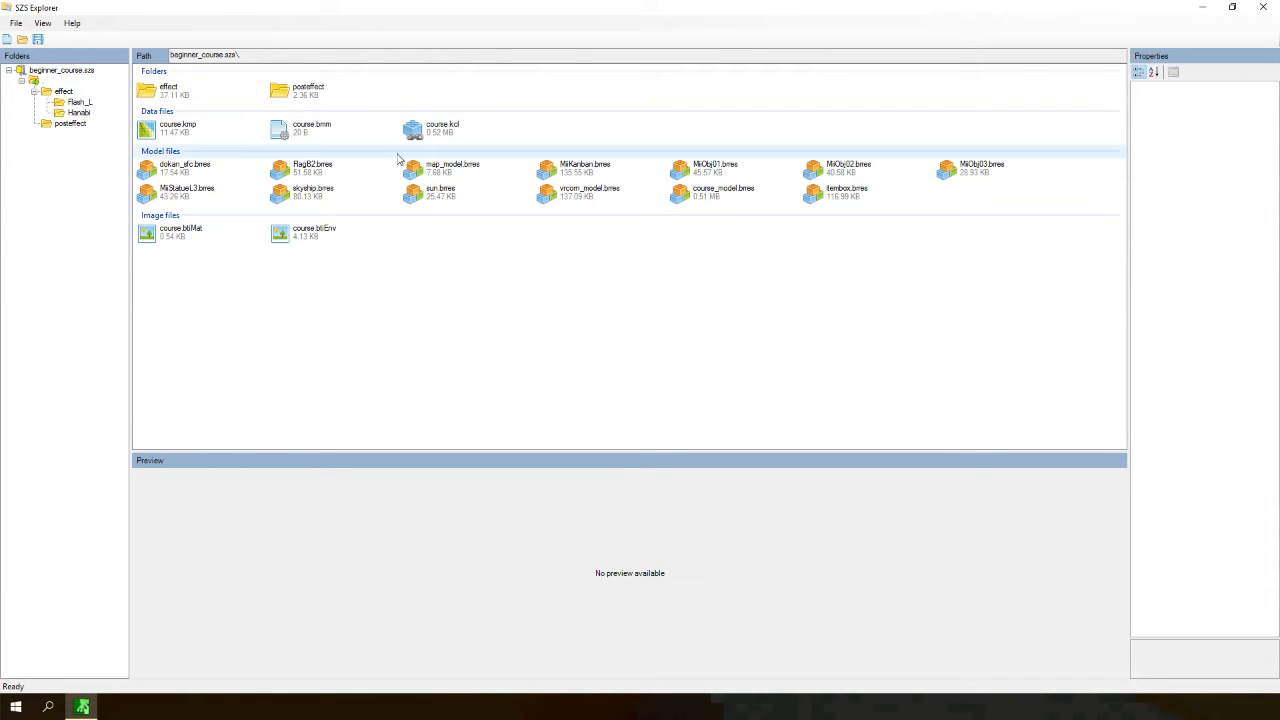
- Examine the course.kcl and course.bmm entries of the saved archive in the restored window
click(424, 134)
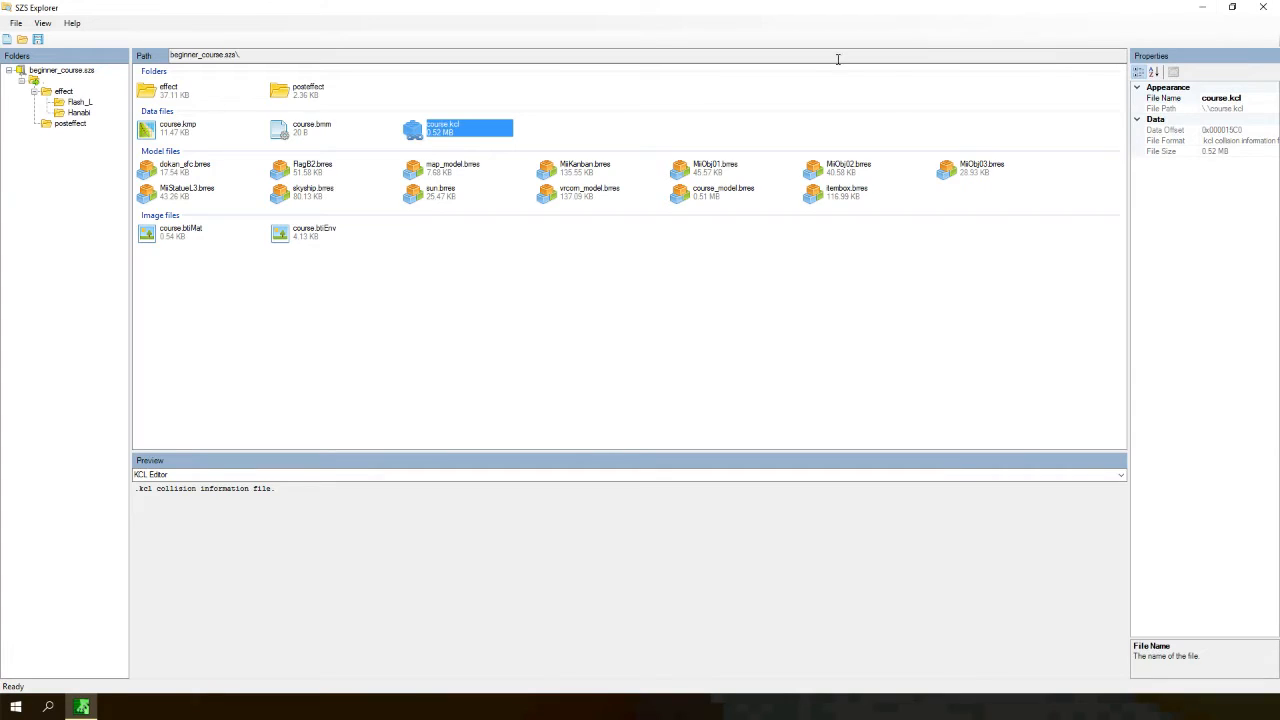
drag(583, 3, 529, 83)
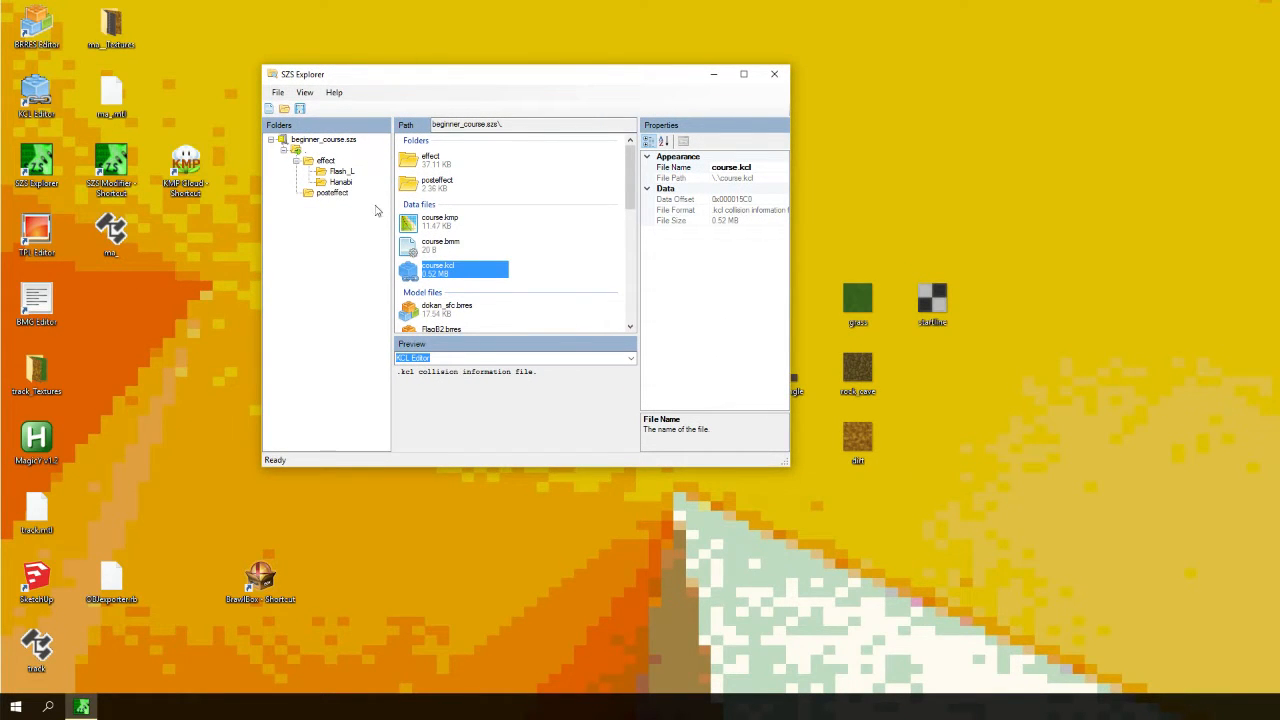
click(30, 115)
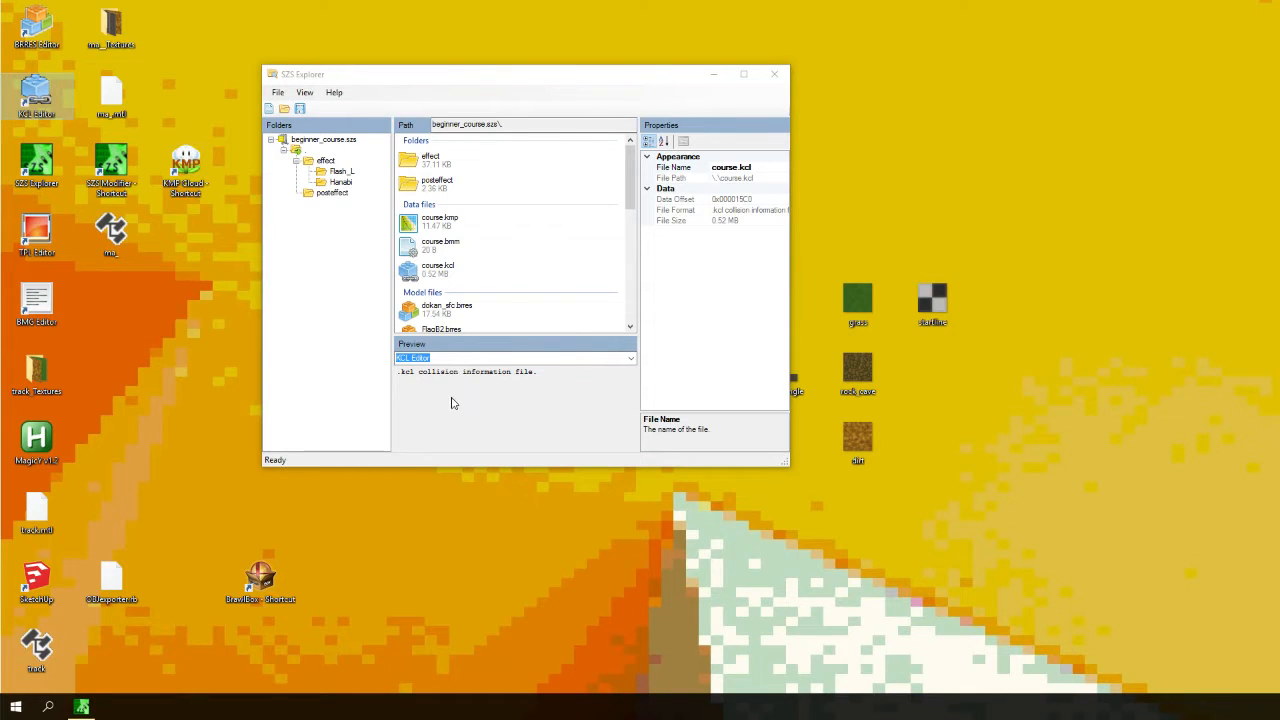
click(468, 271)
click(434, 279)
click(430, 281)
click(426, 291)
click(428, 253)
click(433, 273)
click(436, 253)
click(440, 272)
click(436, 250)
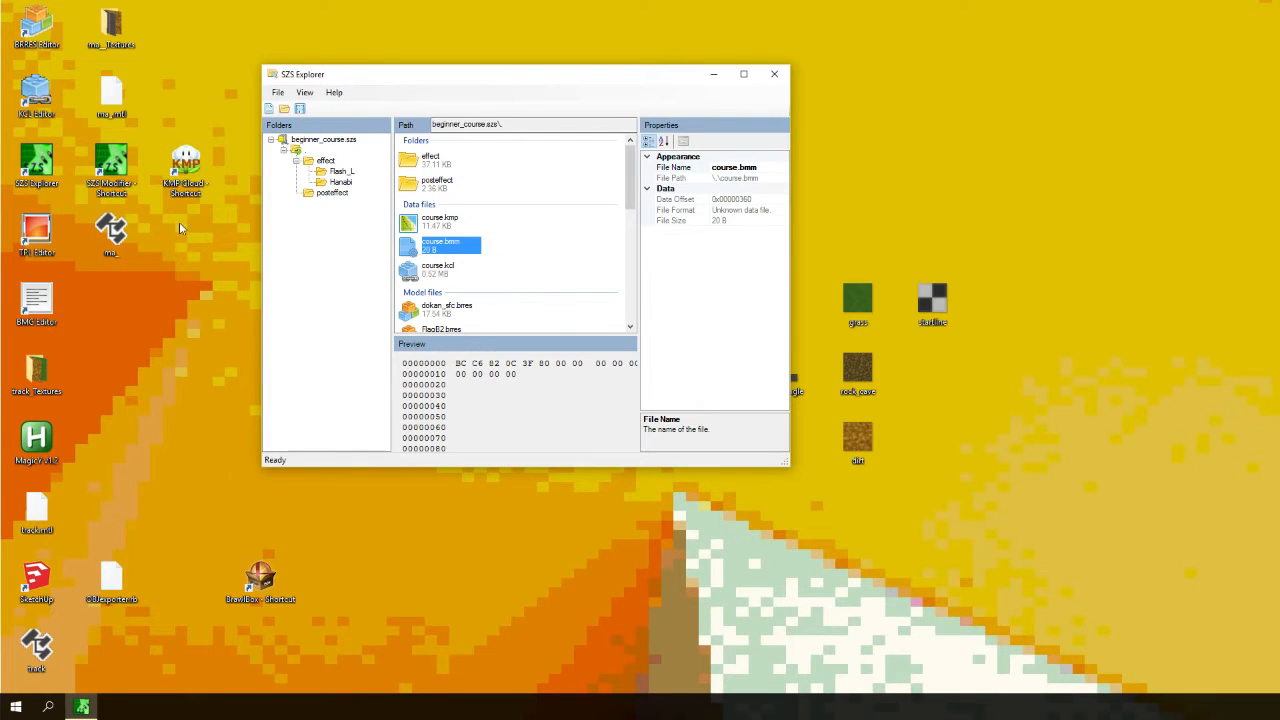
click(148, 186)
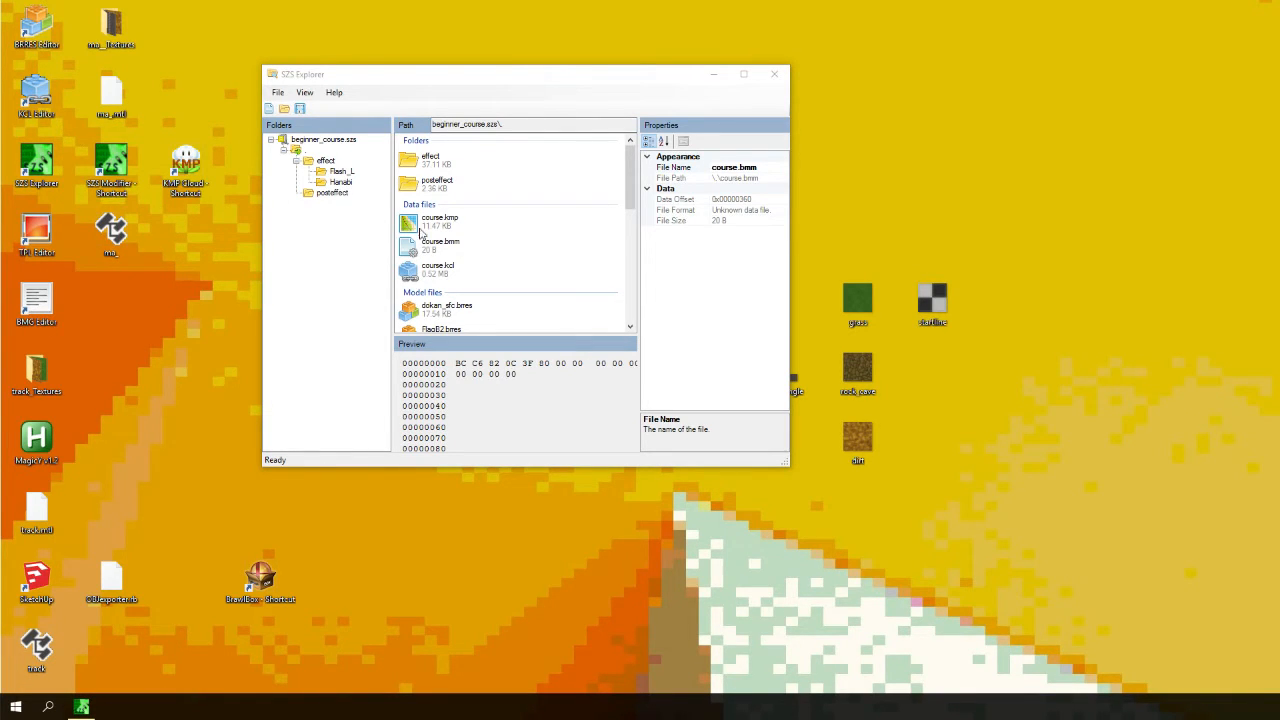
click(430, 274)
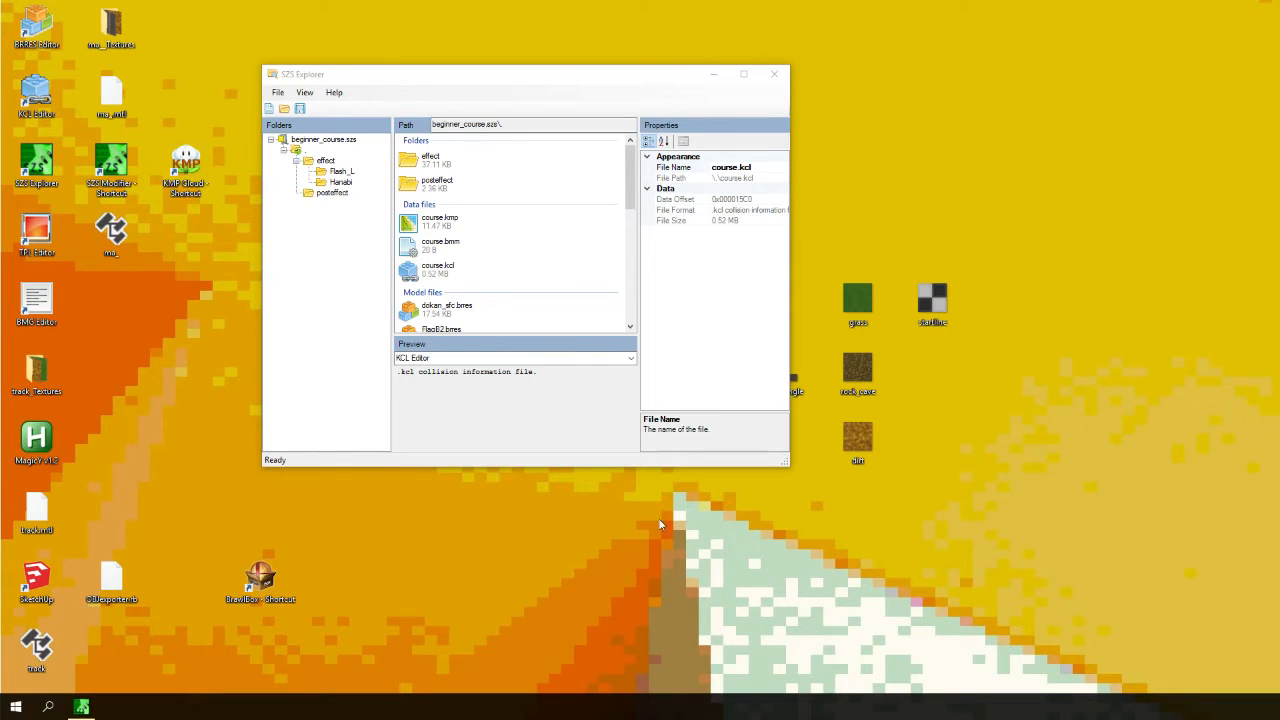
click(445, 272)
click(435, 254)
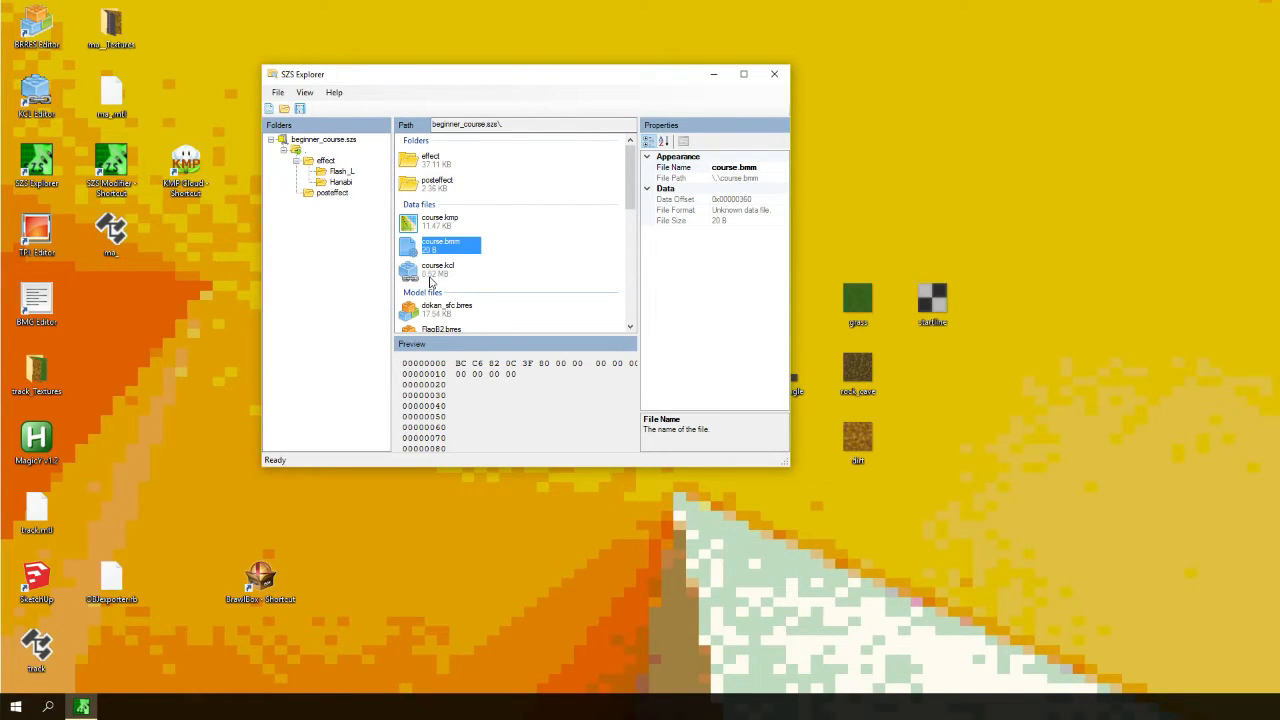
click(431, 280)
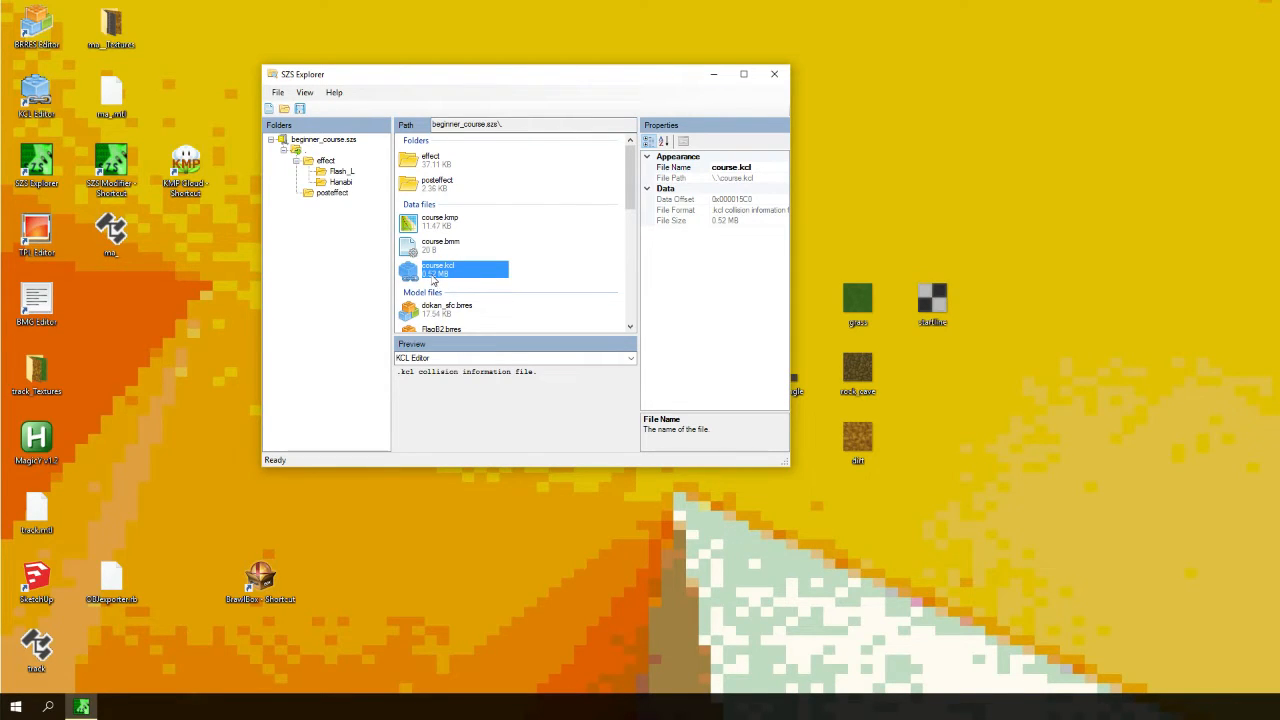
click(438, 251)
click(436, 274)
click(438, 251)
click(437, 275)
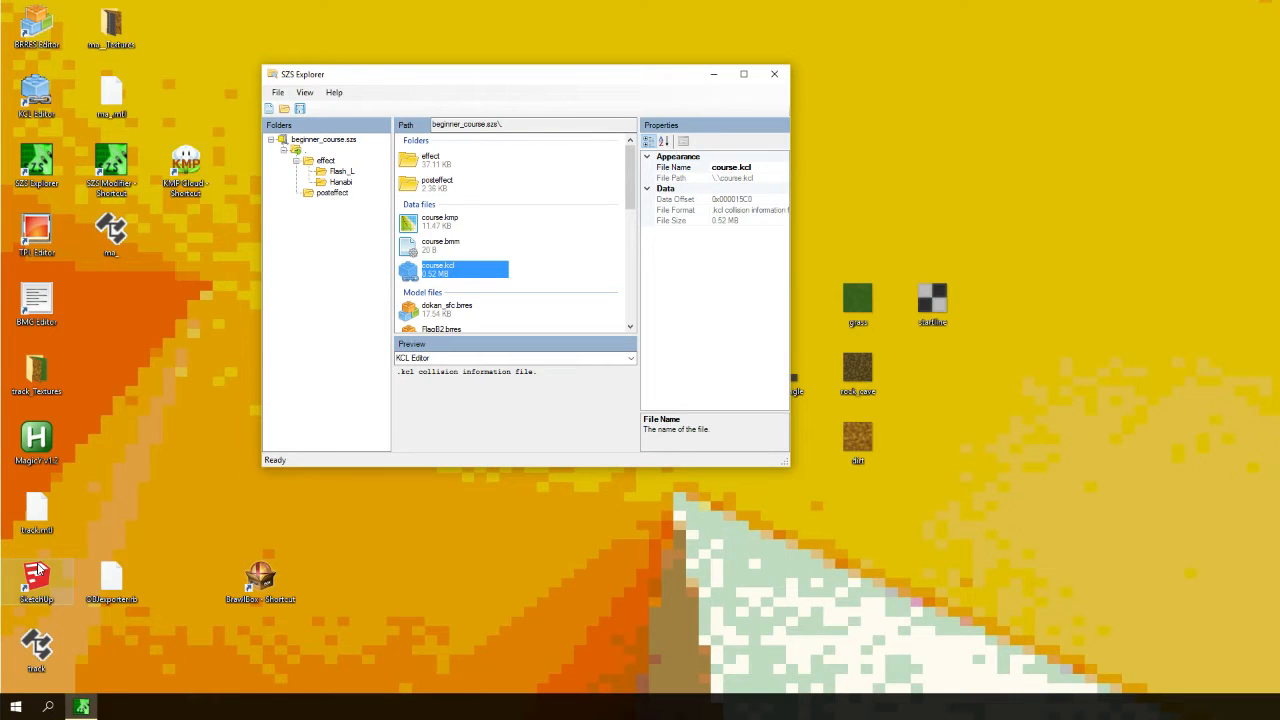
drag(580, 80, 418, 102)
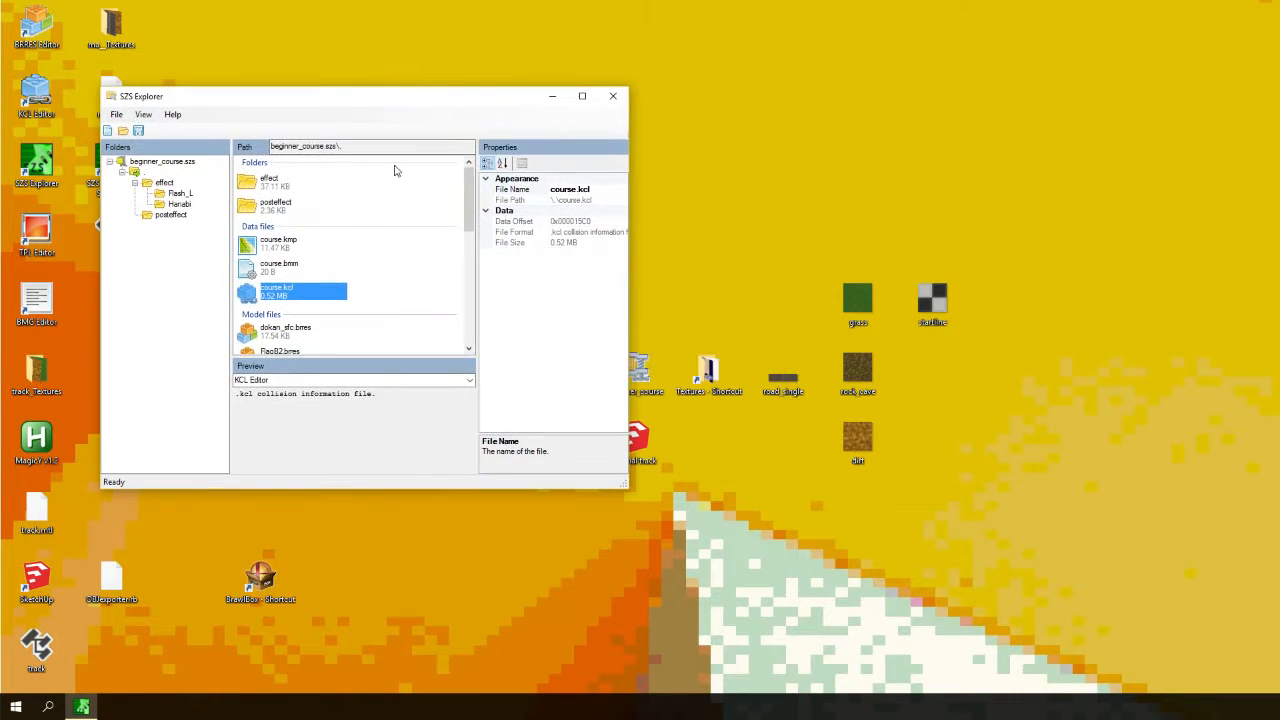
- Launch SketchUp and open the tutorial track model from the desktop
double_click(22, 573)
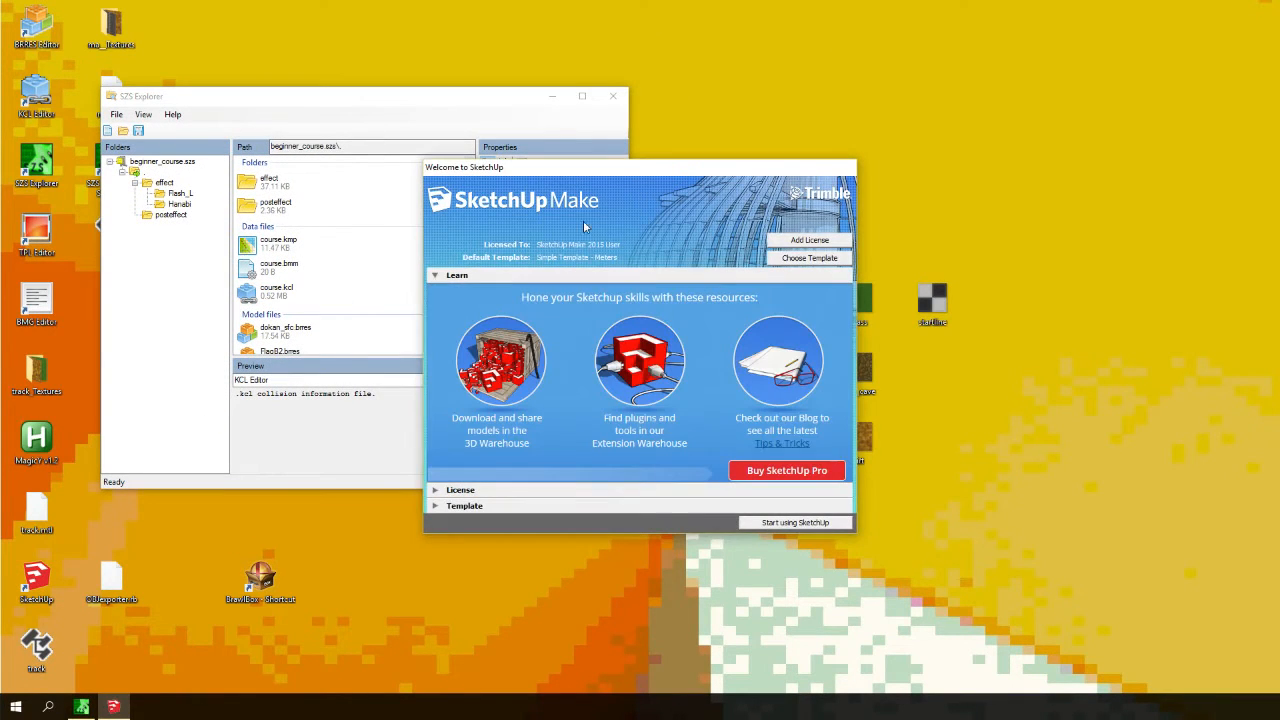
key(Return)
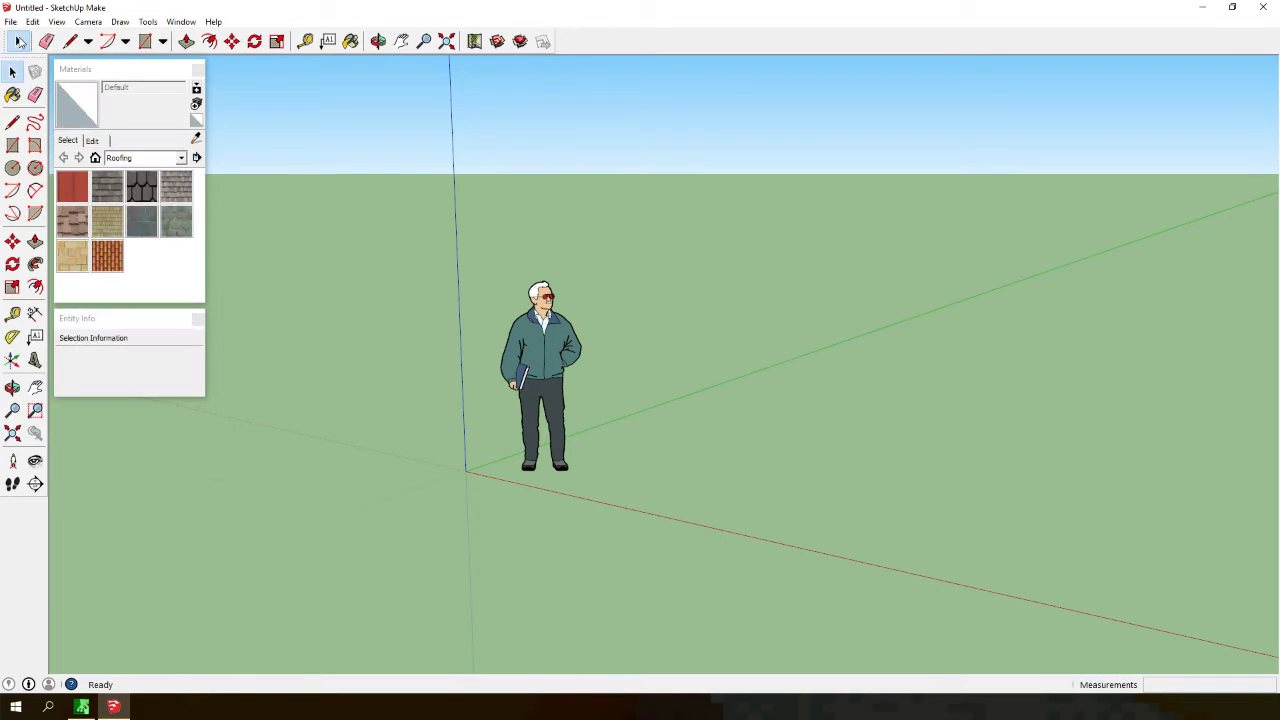
click(11, 21)
click(40, 49)
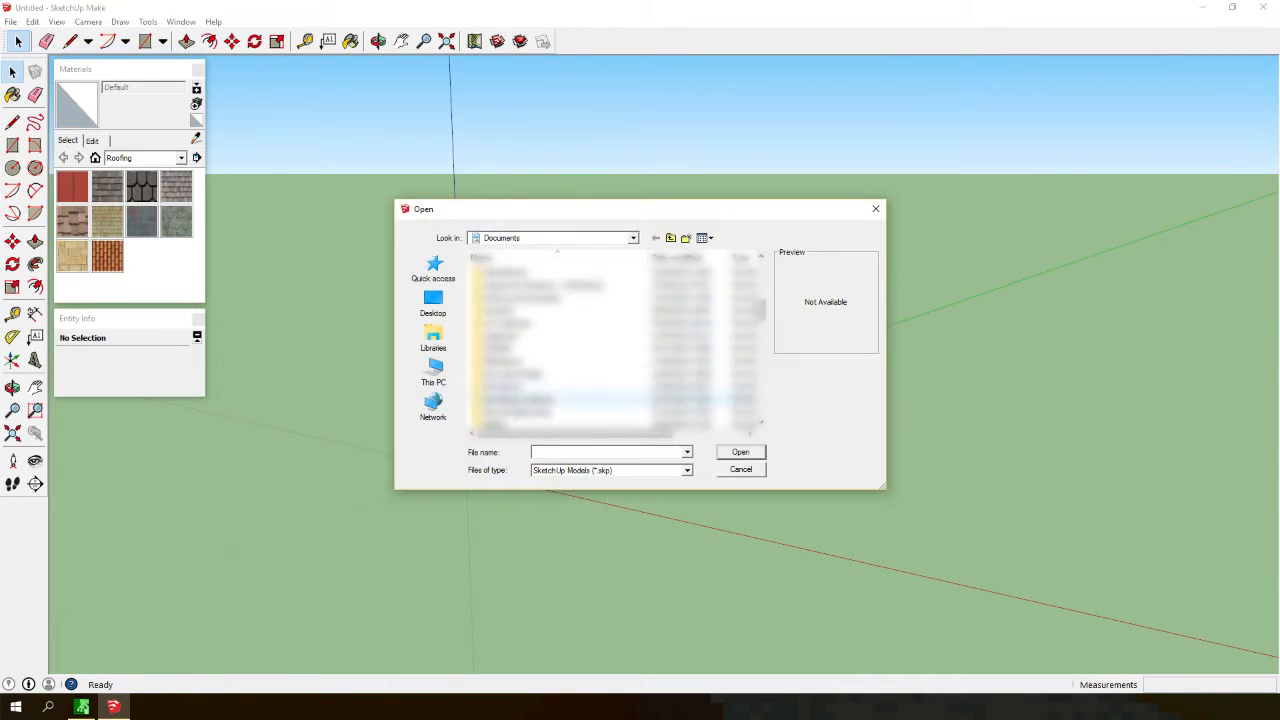
scroll(464, 314, up, 5)
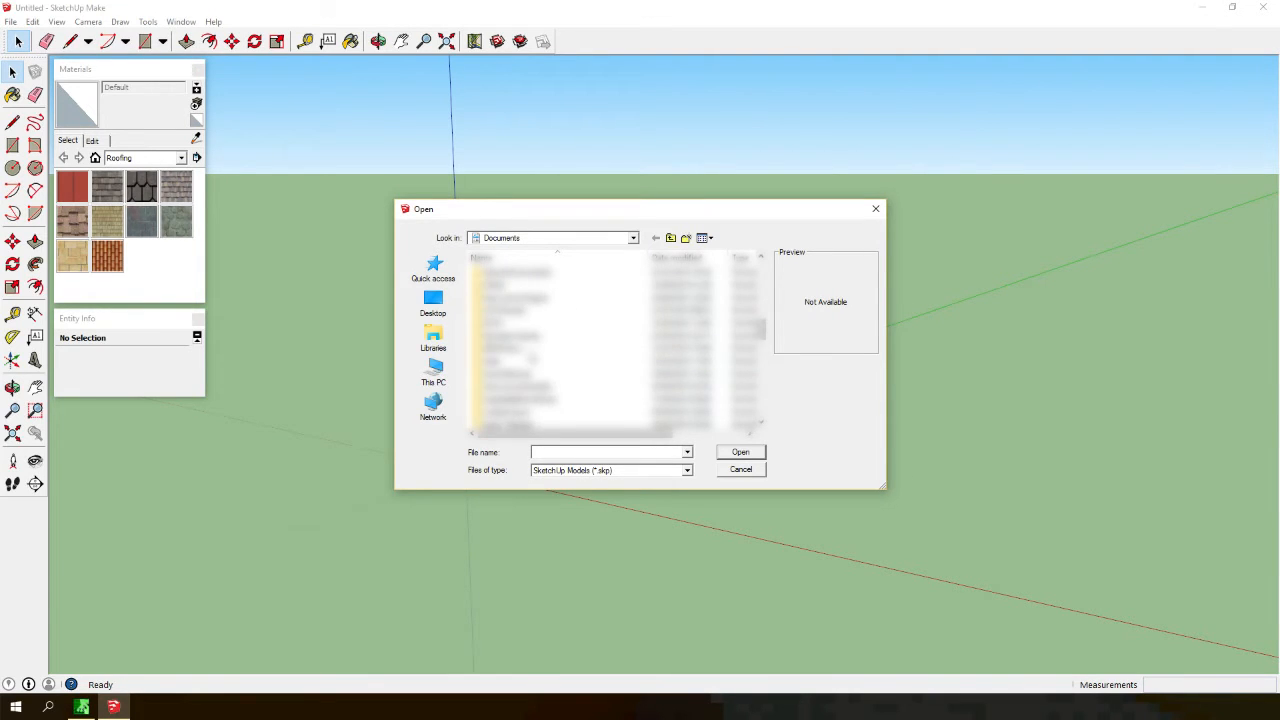
click(434, 304)
scroll(560, 390, down, 5)
click(531, 425)
double_click(530, 425)
scroll(597, 243, down, 4)
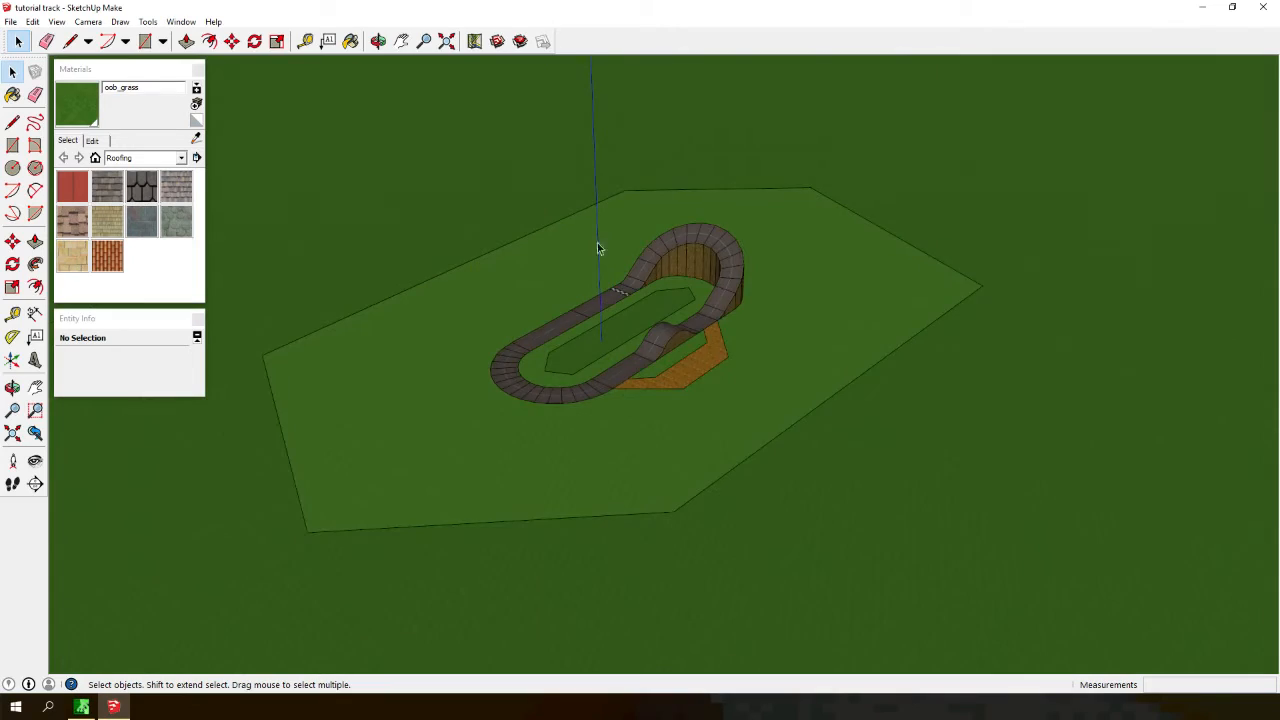
scroll(610, 232, up, 4)
scroll(620, 199, down, 3)
scroll(515, 374, up, 2)
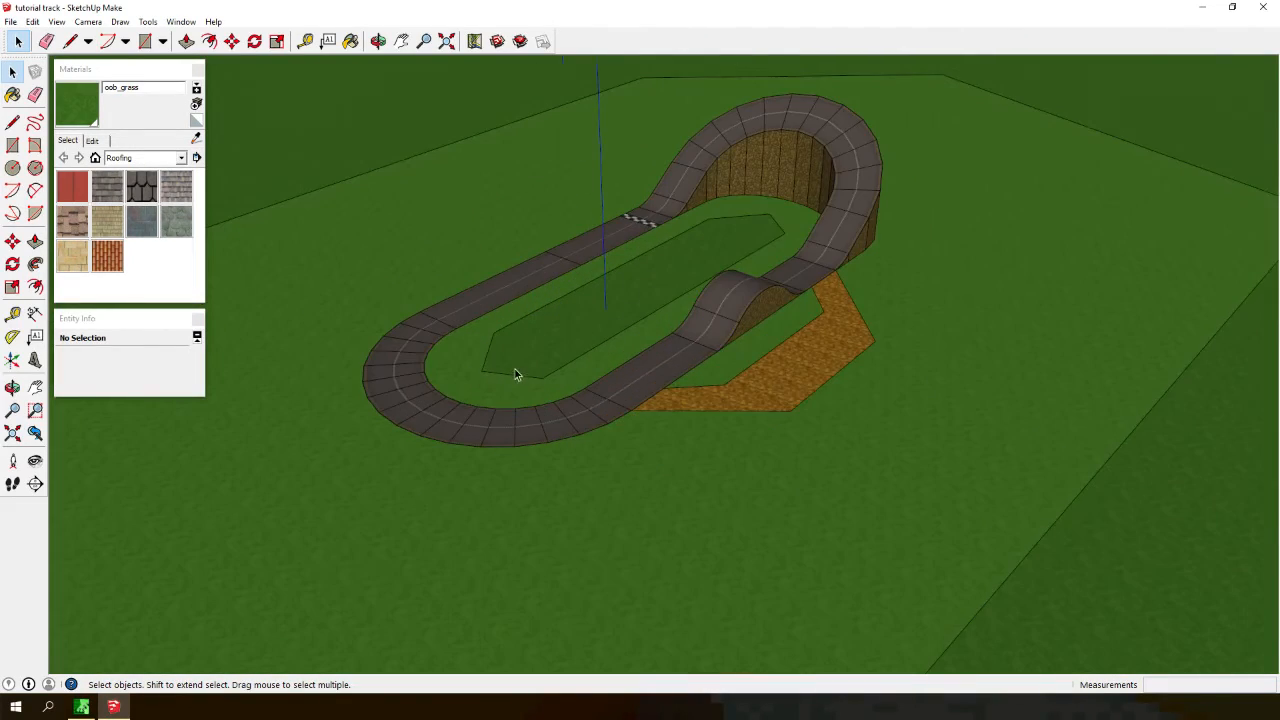
- Select the whole track model and paste a copy of it beside the original
scroll(437, 311, down, 1)
key(ctrl+a)
scroll(452, 322, down, 4)
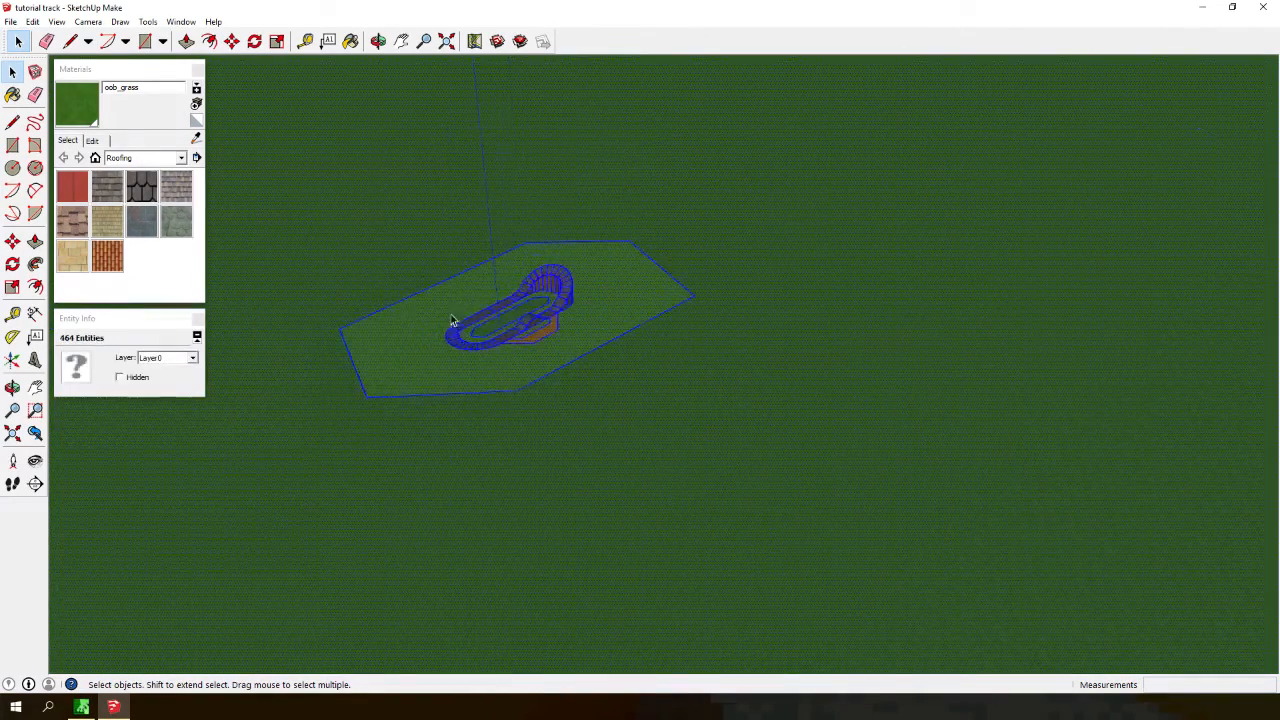
scroll(450, 300, up, 6)
key(ctrl+v)
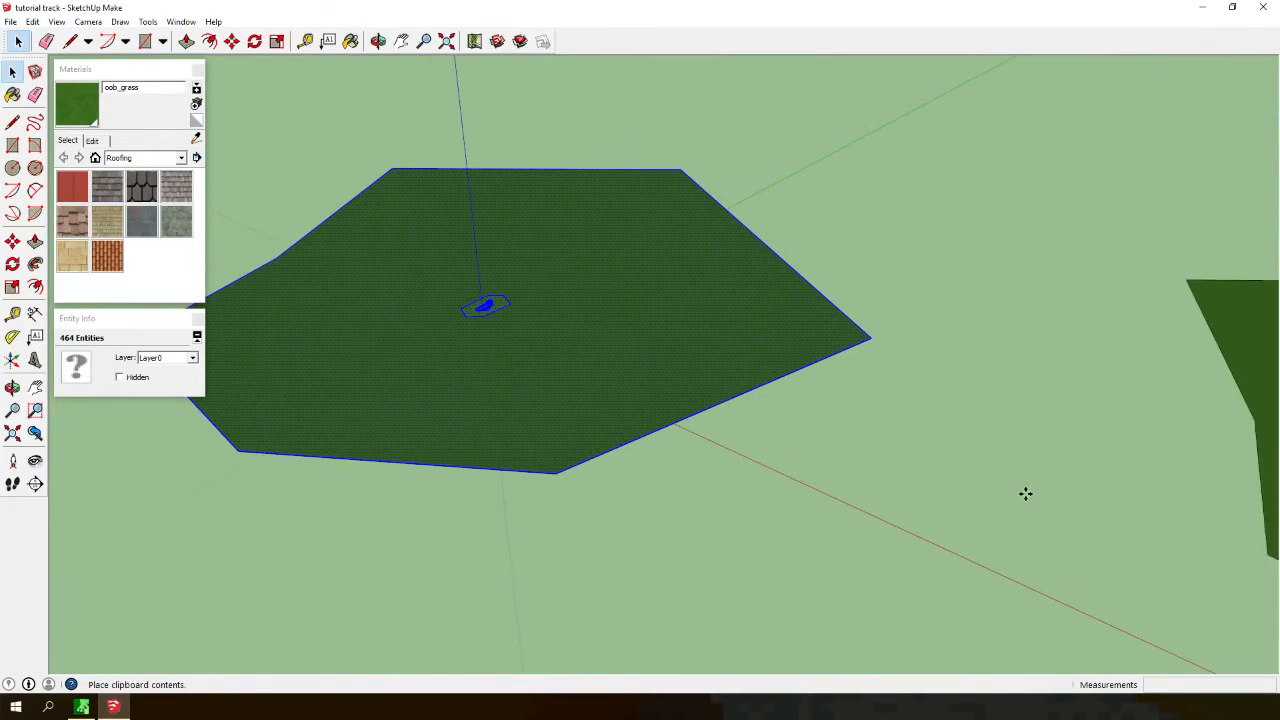
click(703, 409)
scroll(420, 349, down, 3)
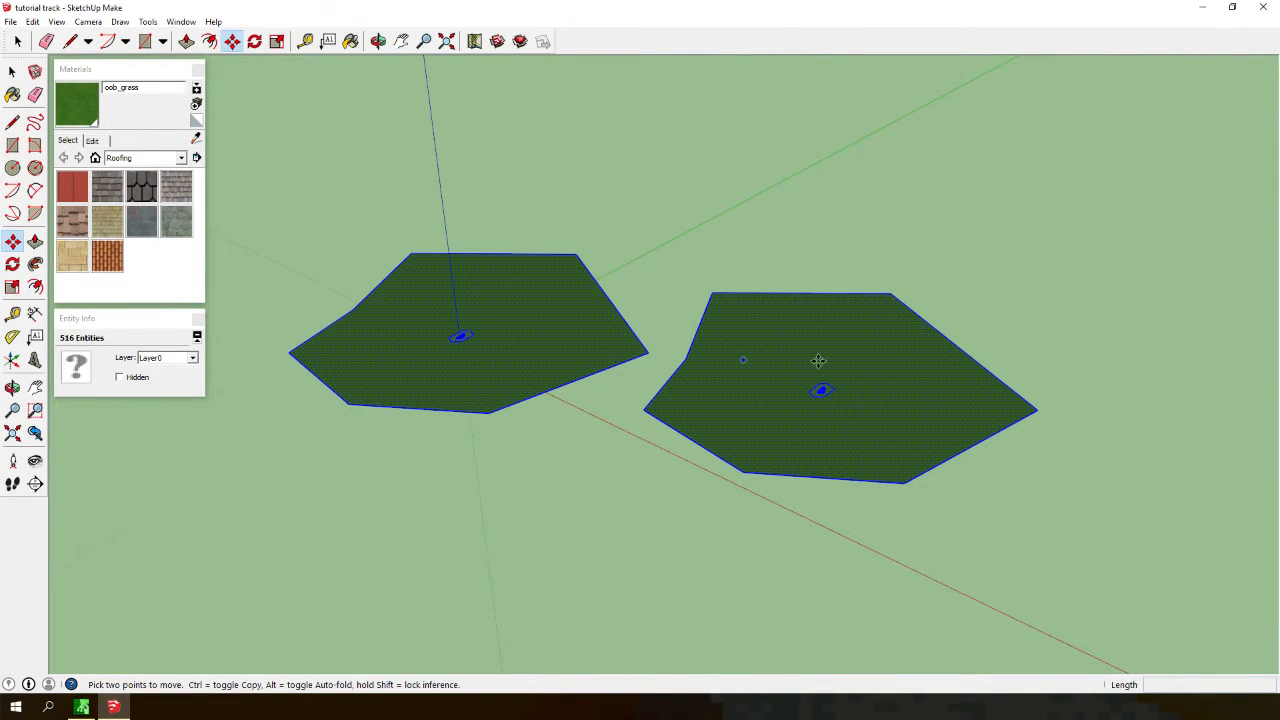
- Export the model with OBJexporter as big, declining PNG texture conversion, and close SketchUp
click(10, 21)
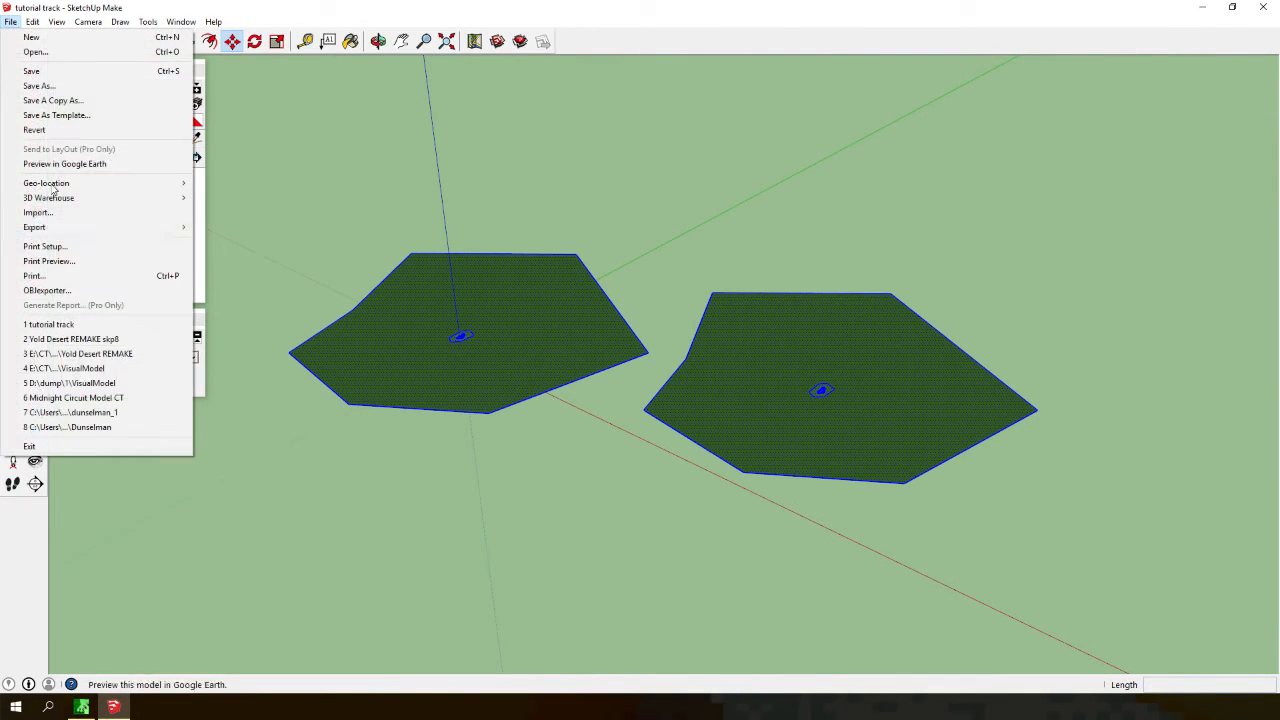
click(60, 291)
drag(584, 461, 457, 463)
text(bla)
key(Return)
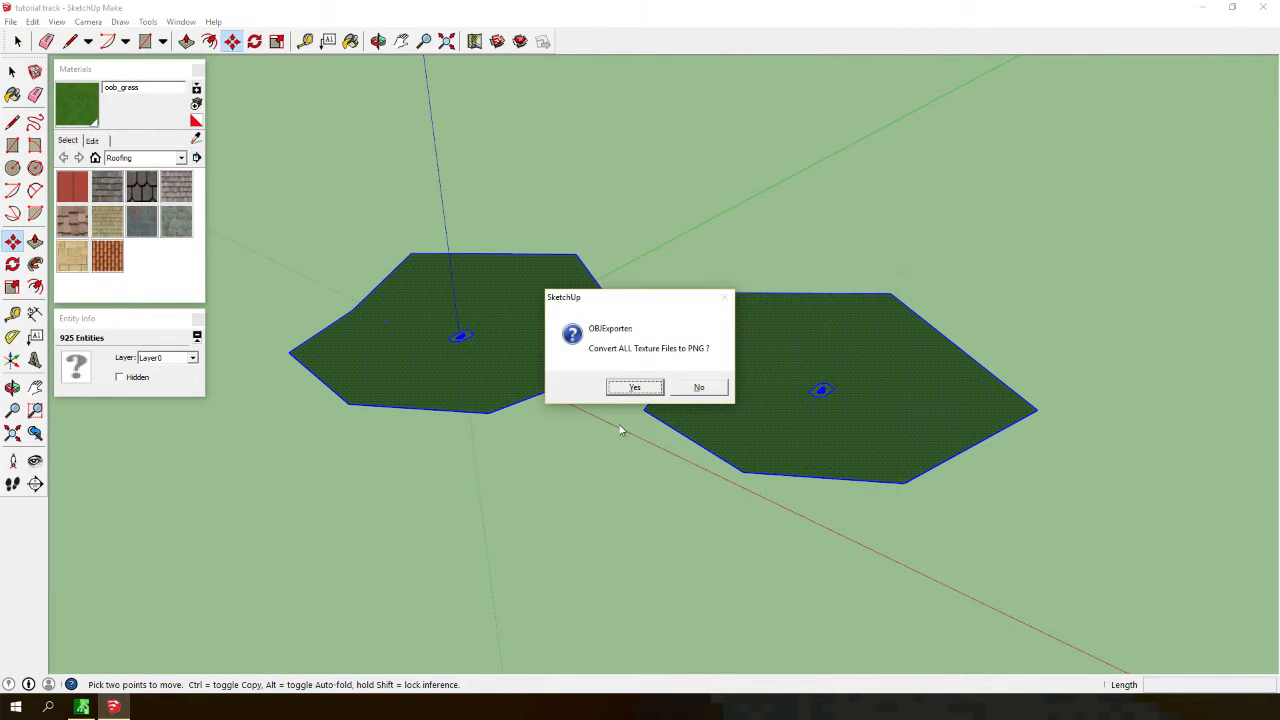
click(716, 384)
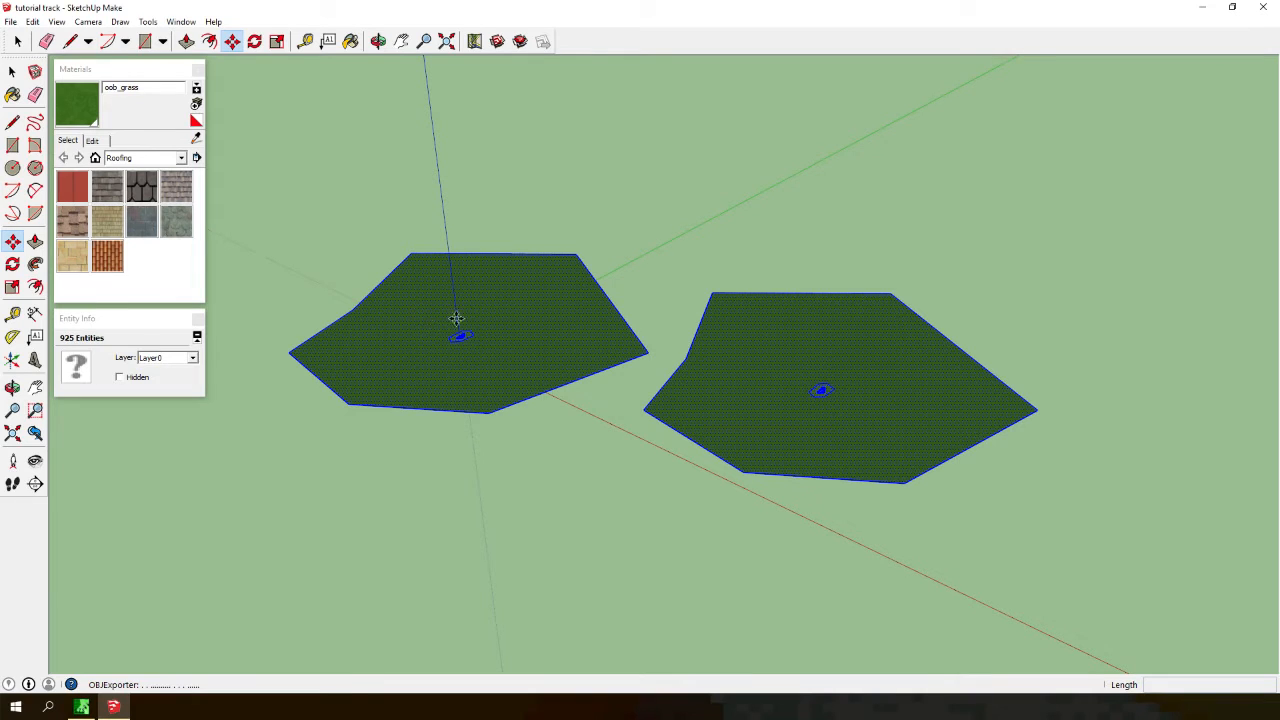
click(1264, 7)
click(655, 386)
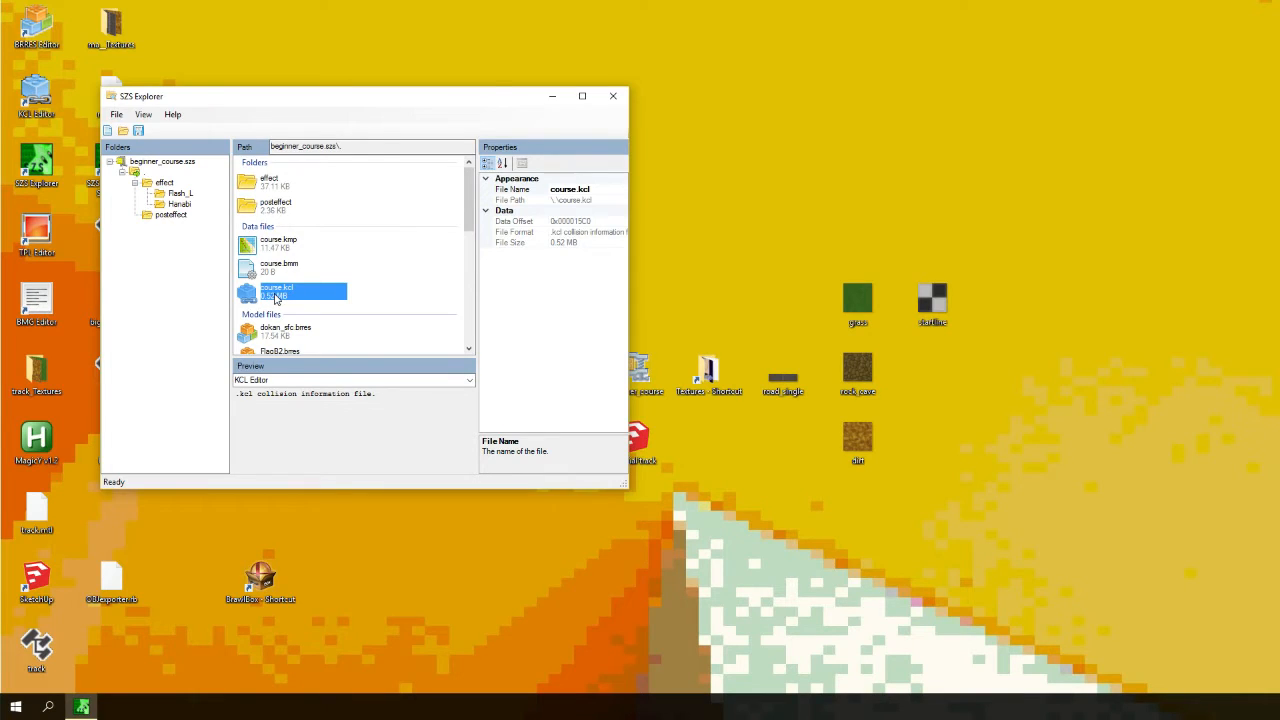
- Open course.kcl in KCL Editor and import big.obj as its collision, accepting the default polygon collision settings
double_click(276, 298)
click(90, 97)
mouse_move(110, 129)
click(193, 136)
click(266, 129)
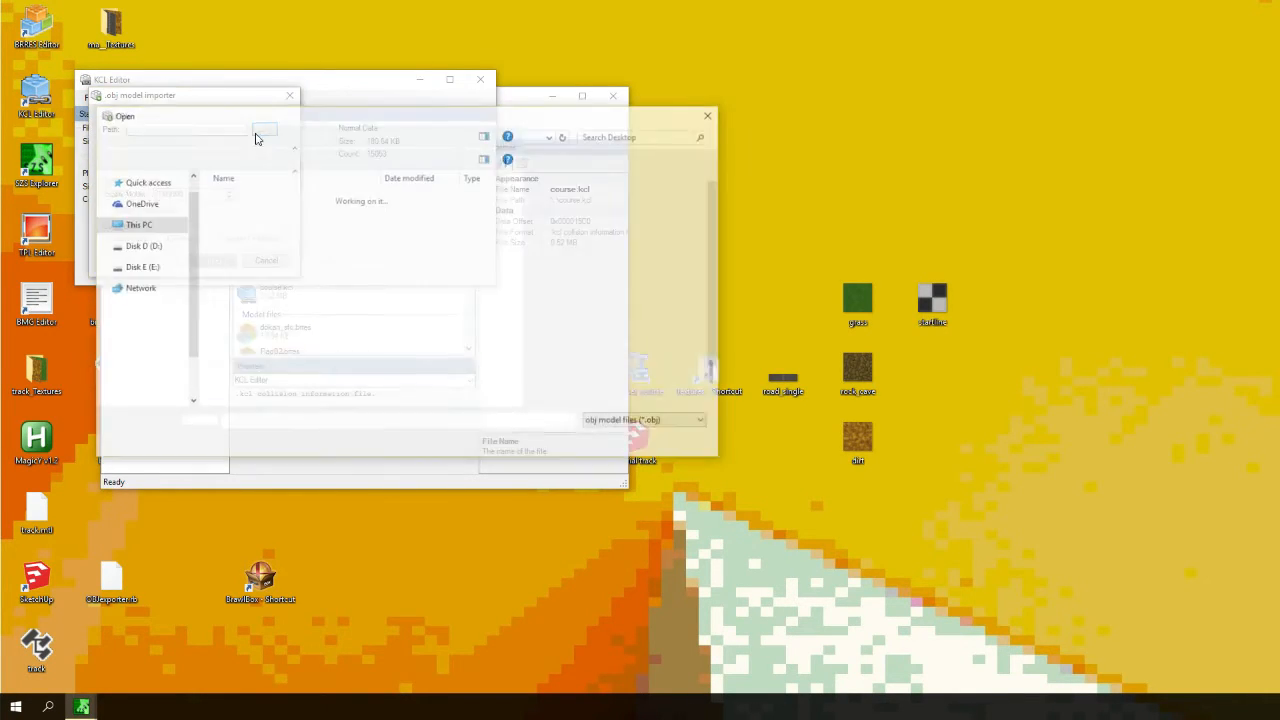
text(big)
key(Return)
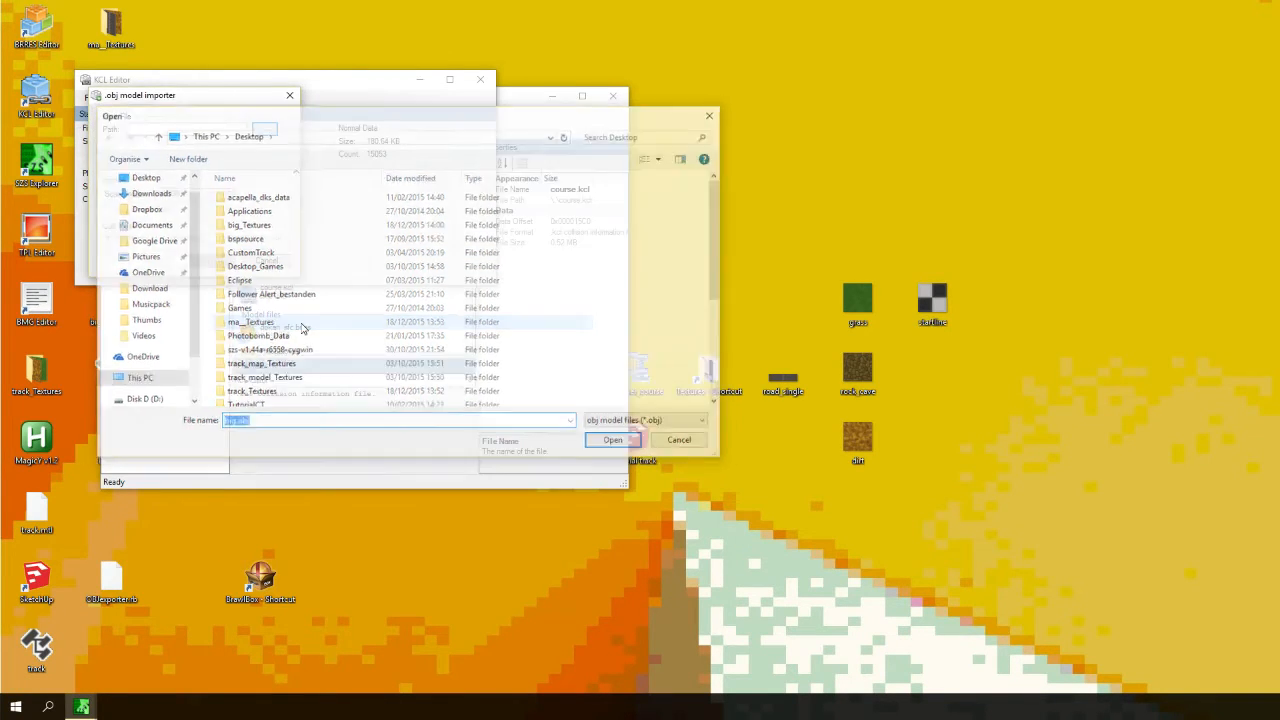
click(214, 261)
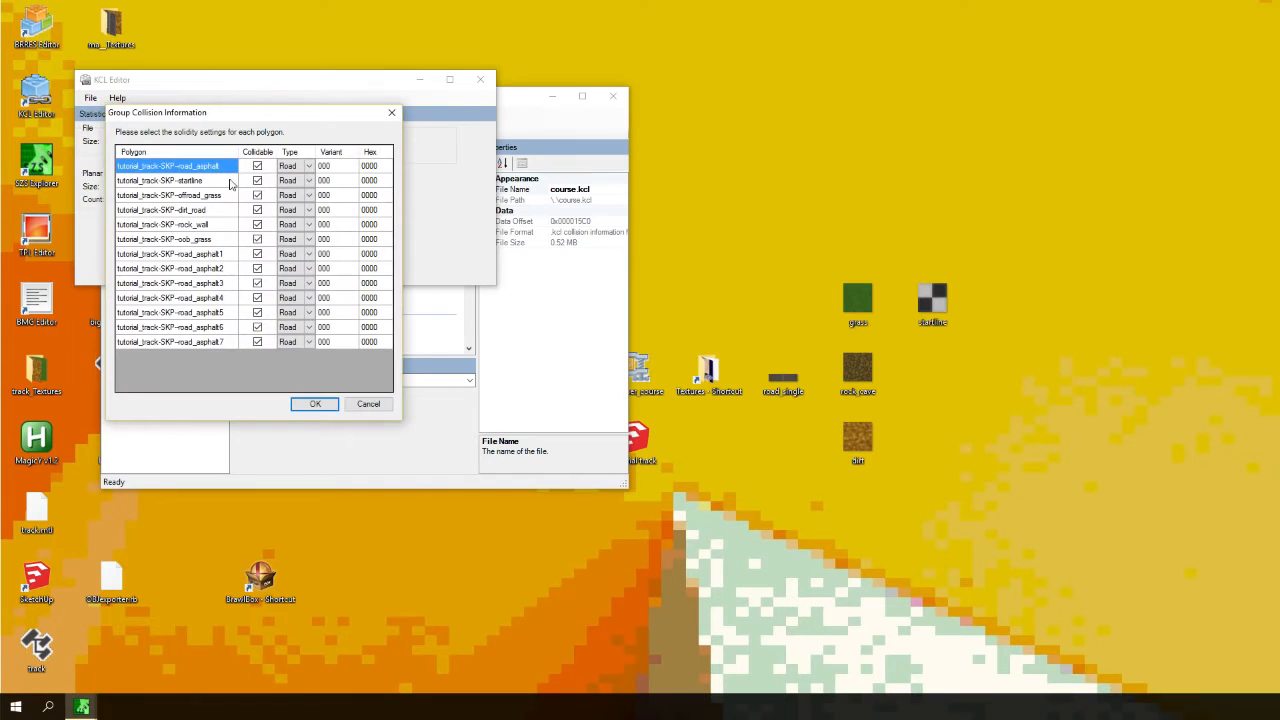
click(313, 403)
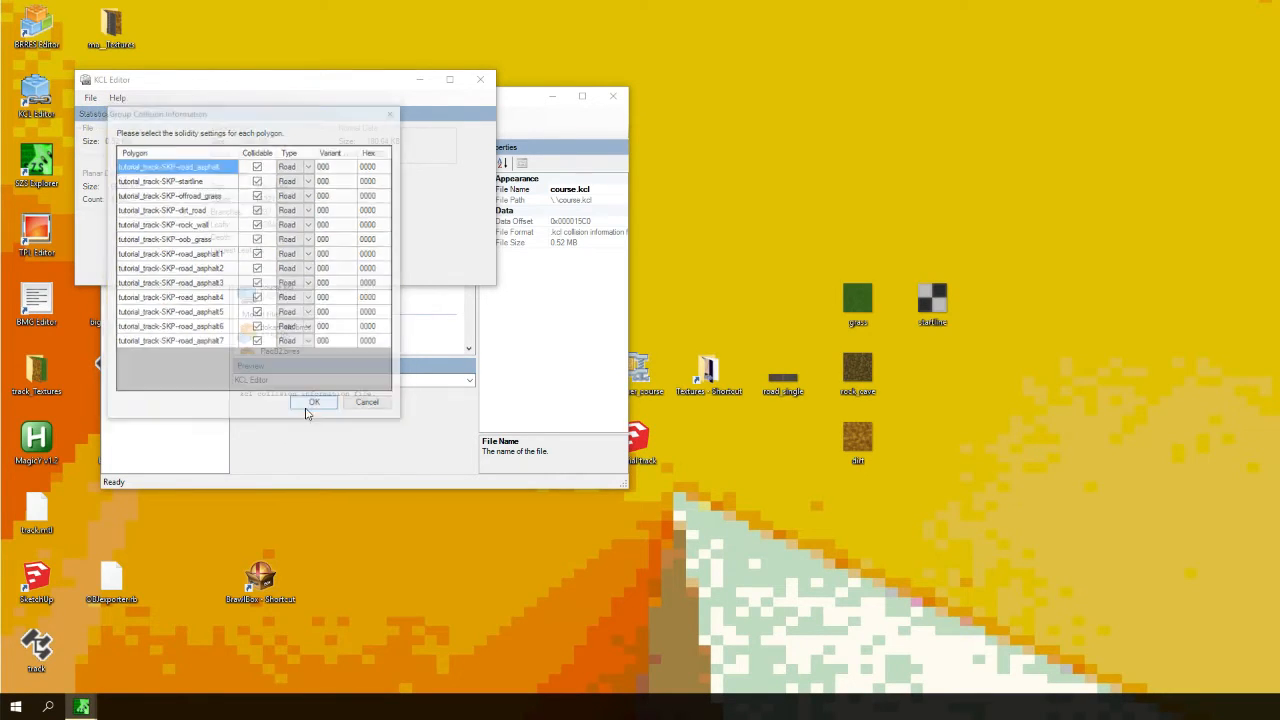
- Save the new collision file and close KCL Editor
click(90, 98)
click(103, 117)
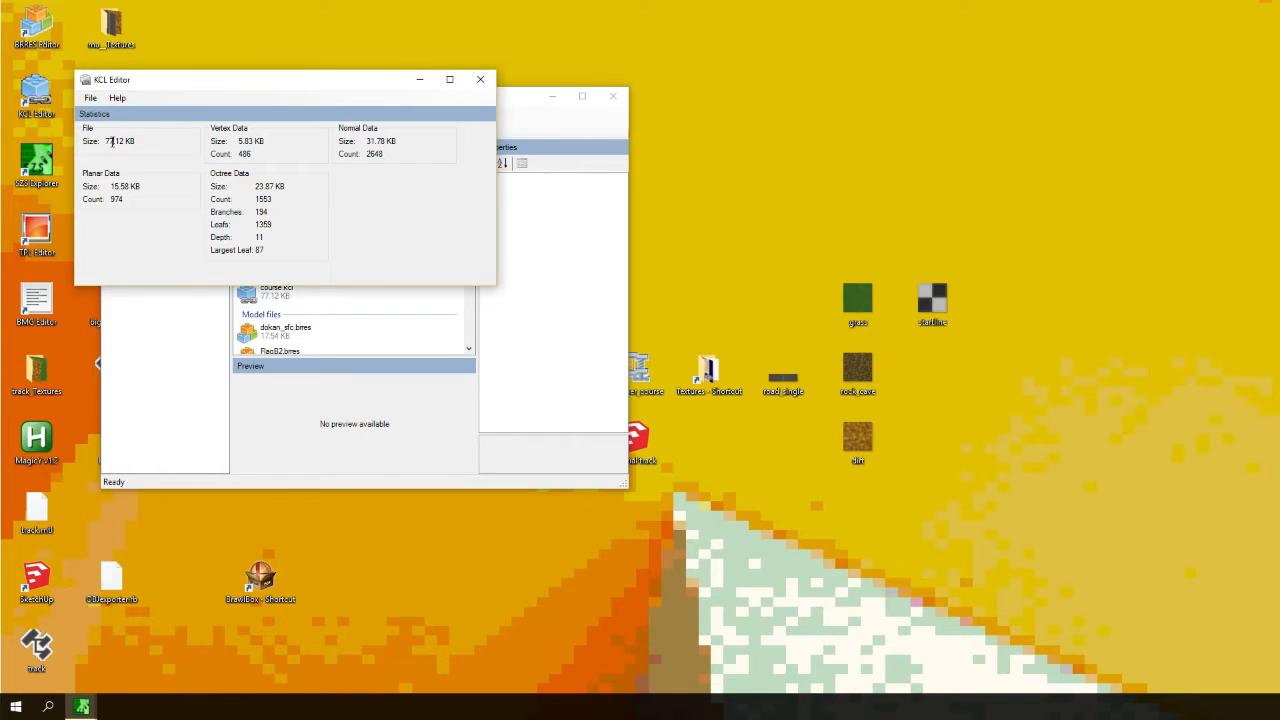
click(480, 79)
click(278, 290)
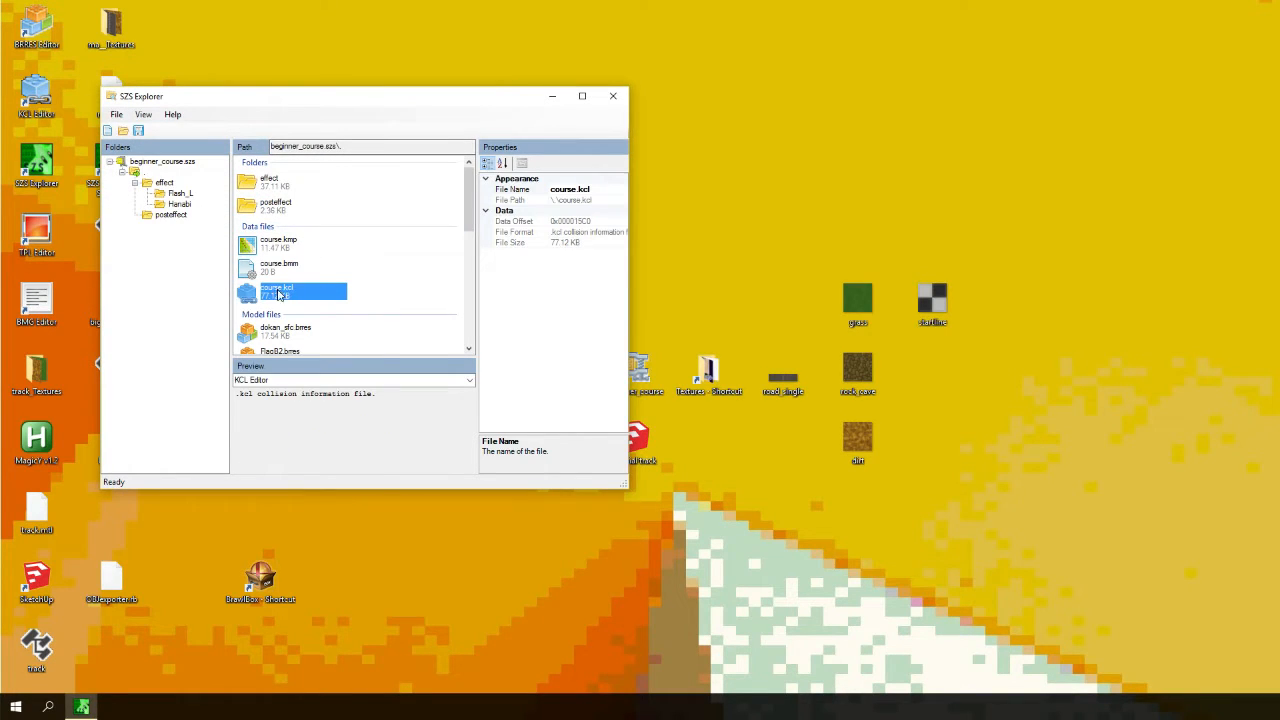
- Compare the course.bmm and course.kcl entries in the archive
click(277, 270)
click(278, 289)
click(264, 264)
click(277, 294)
click(276, 271)
click(276, 290)
click(270, 268)
click(275, 291)
click(273, 273)
click(275, 292)
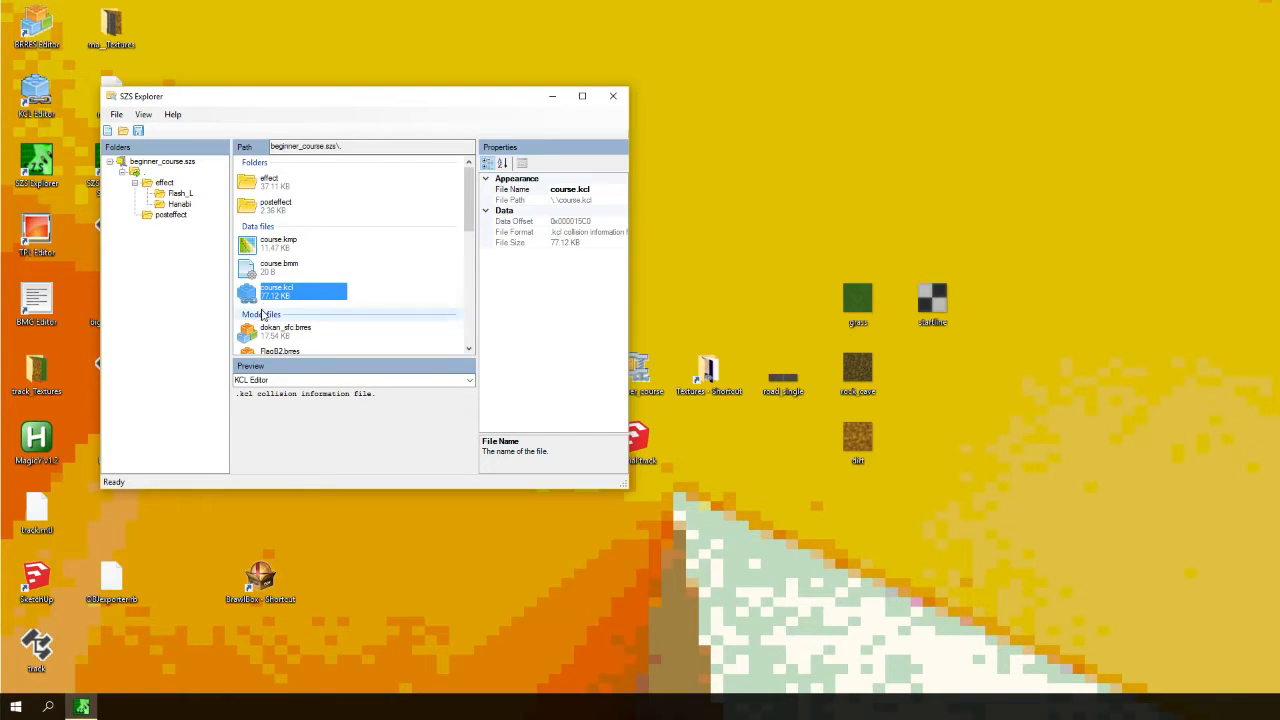
- Save the archive and close SZS Explorer
click(116, 115)
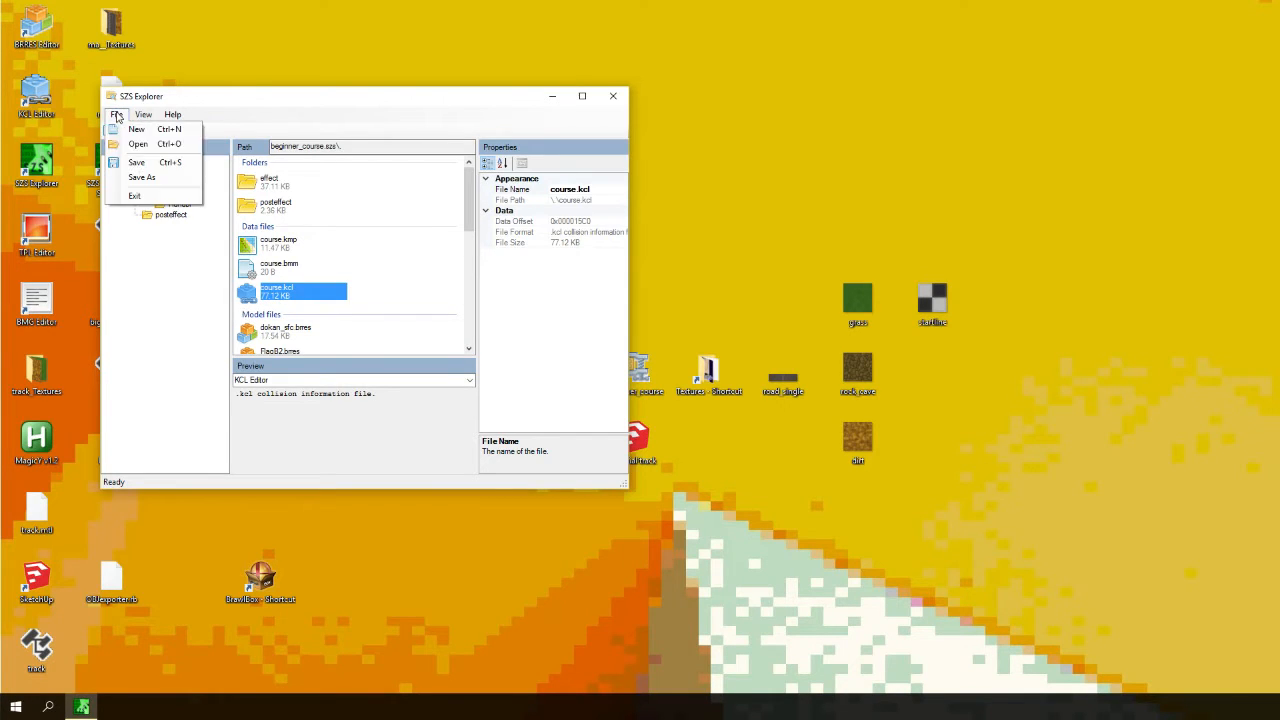
click(137, 162)
click(613, 95)
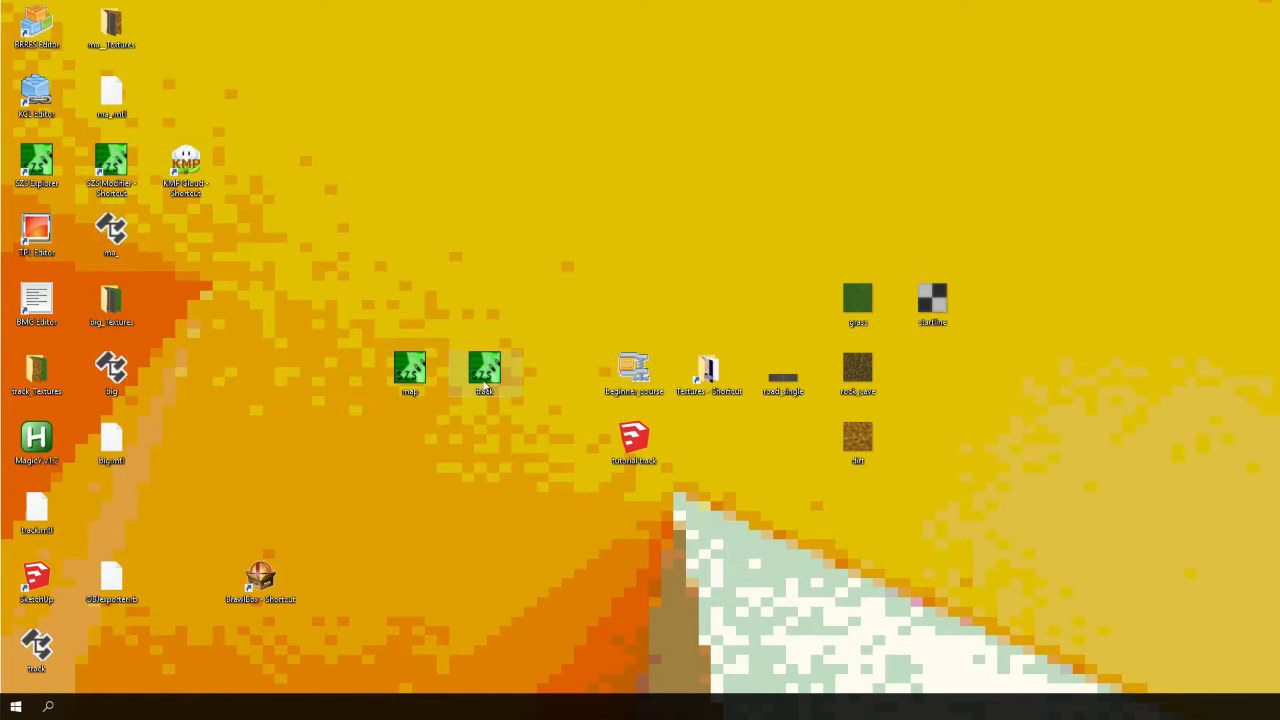
drag(636, 374, 646, 372)
double_click(645, 375)
click(656, 148)
right_click(650, 390)
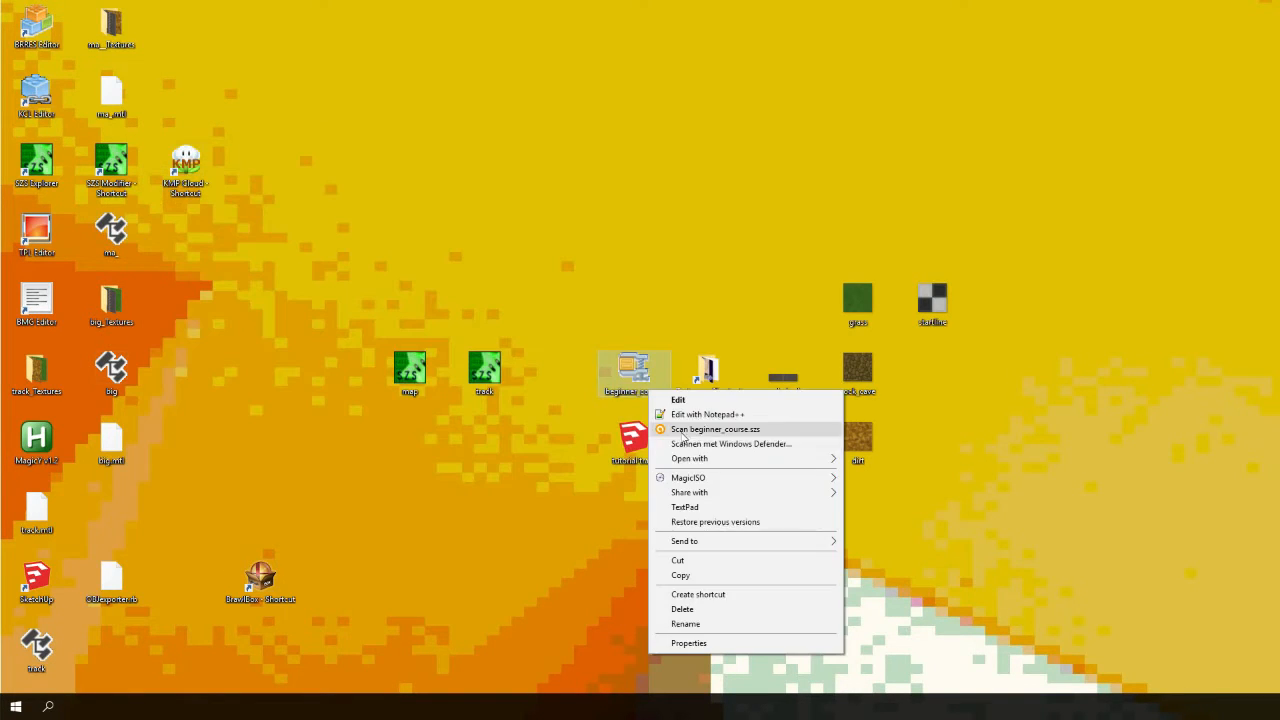
click(698, 450)
click(770, 408)
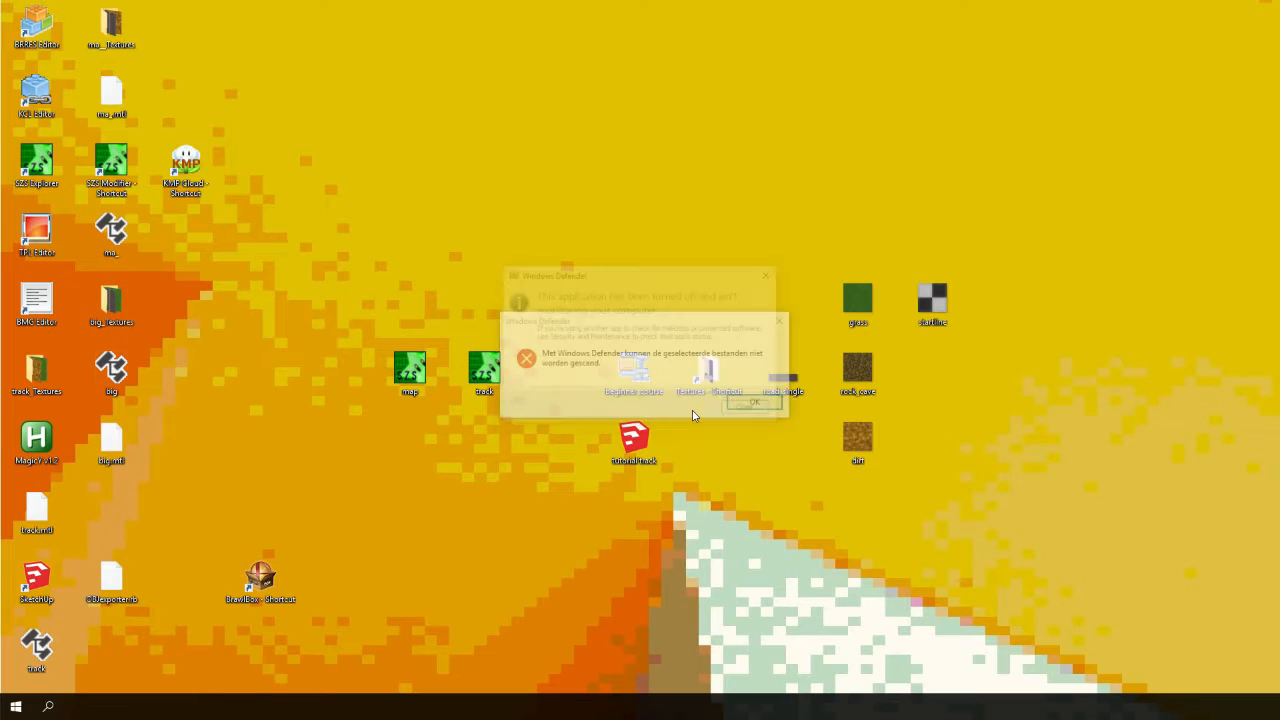
click(779, 403)
- Open beginner_course.szs with SZS Modifier
right_click(650, 373)
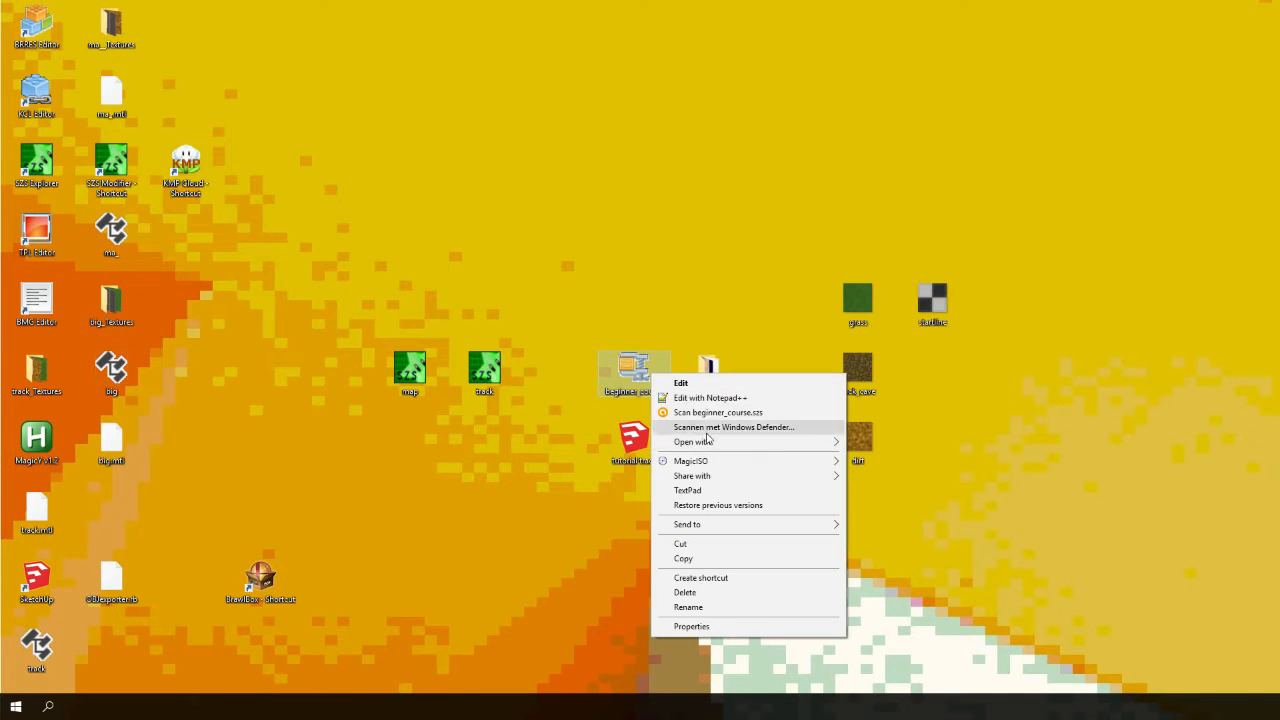
mouse_move(751, 442)
click(885, 457)
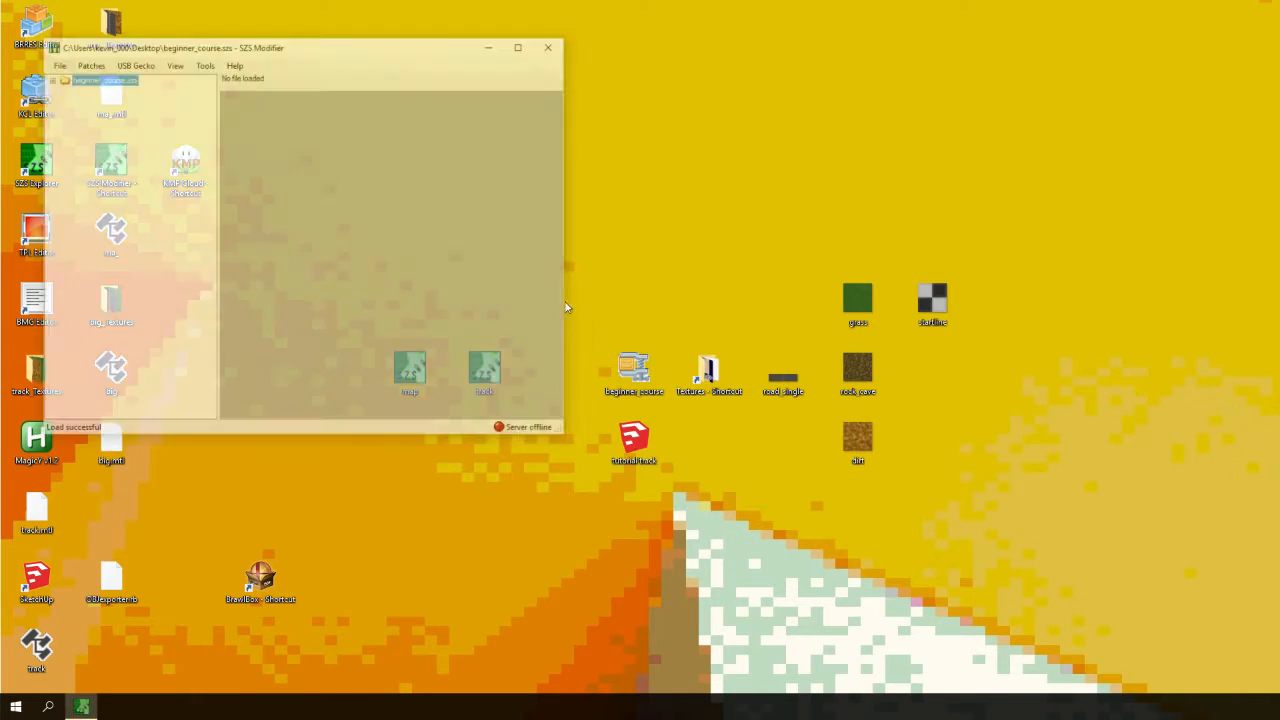
- Expand the archive and course_model.brres, and open the course 3D model in the viewer
drag(263, 47, 420, 0)
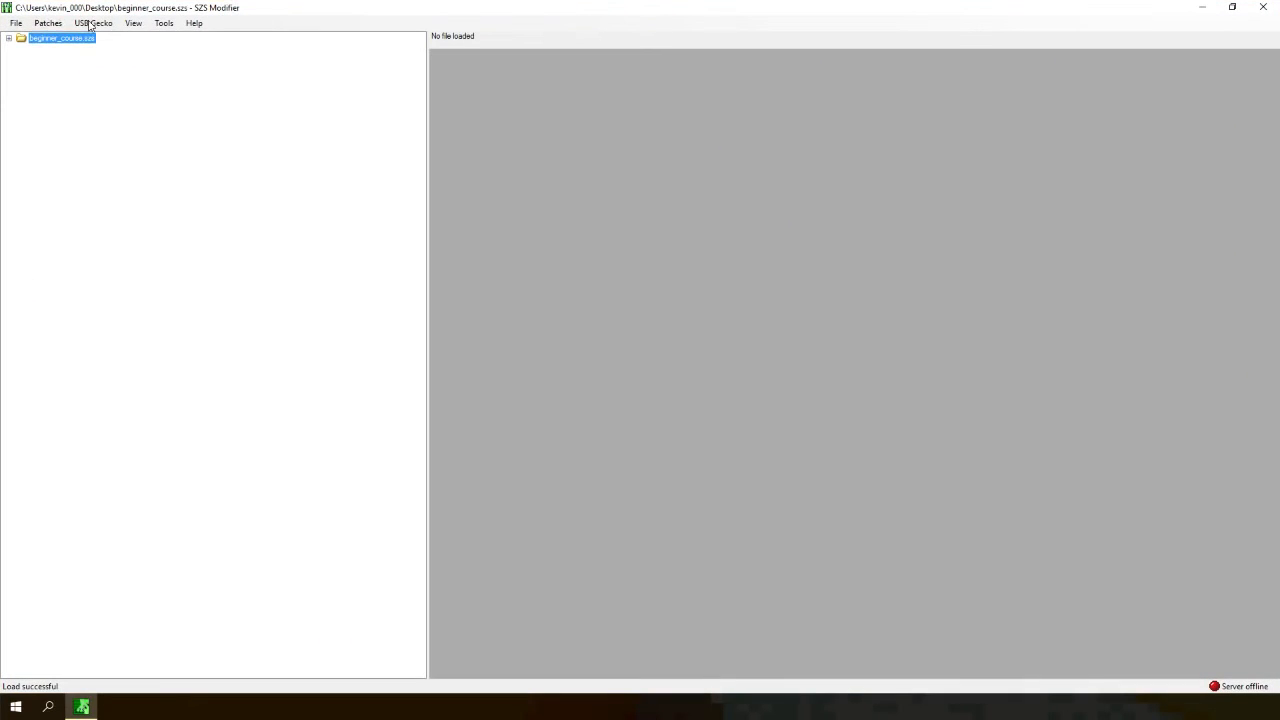
click(8, 38)
click(21, 48)
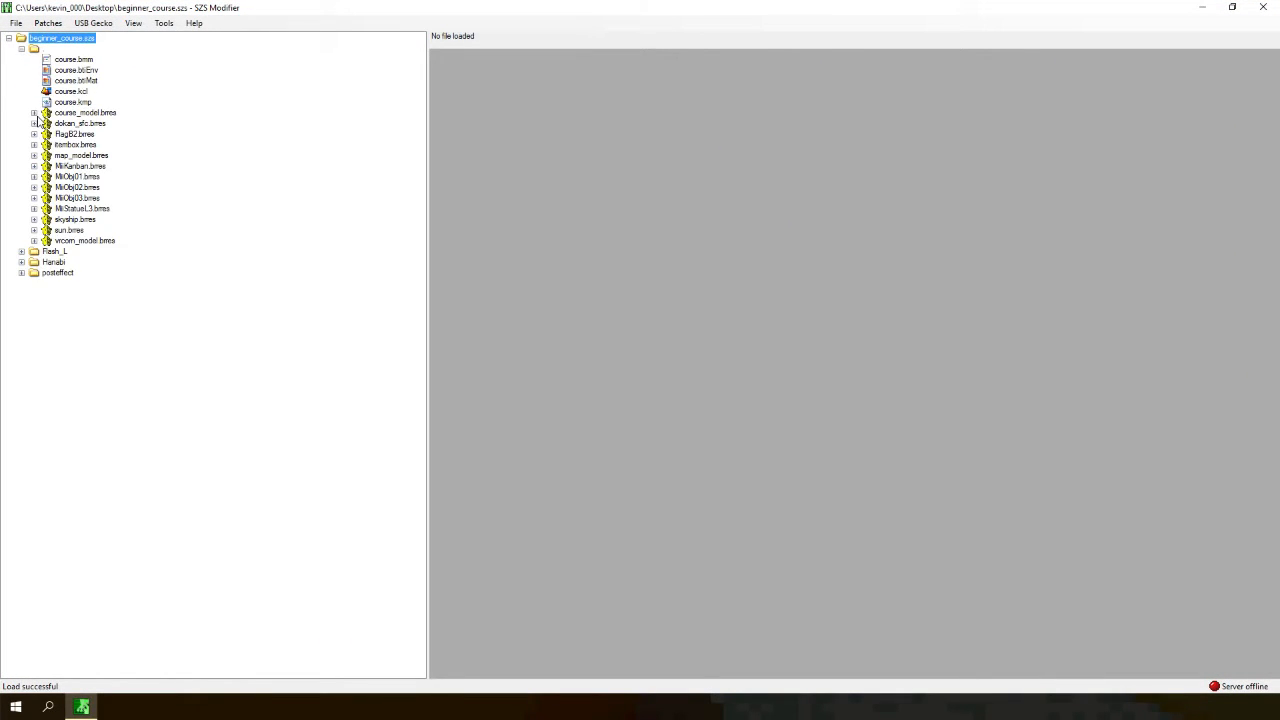
click(21, 48)
click(21, 48)
click(34, 113)
click(47, 123)
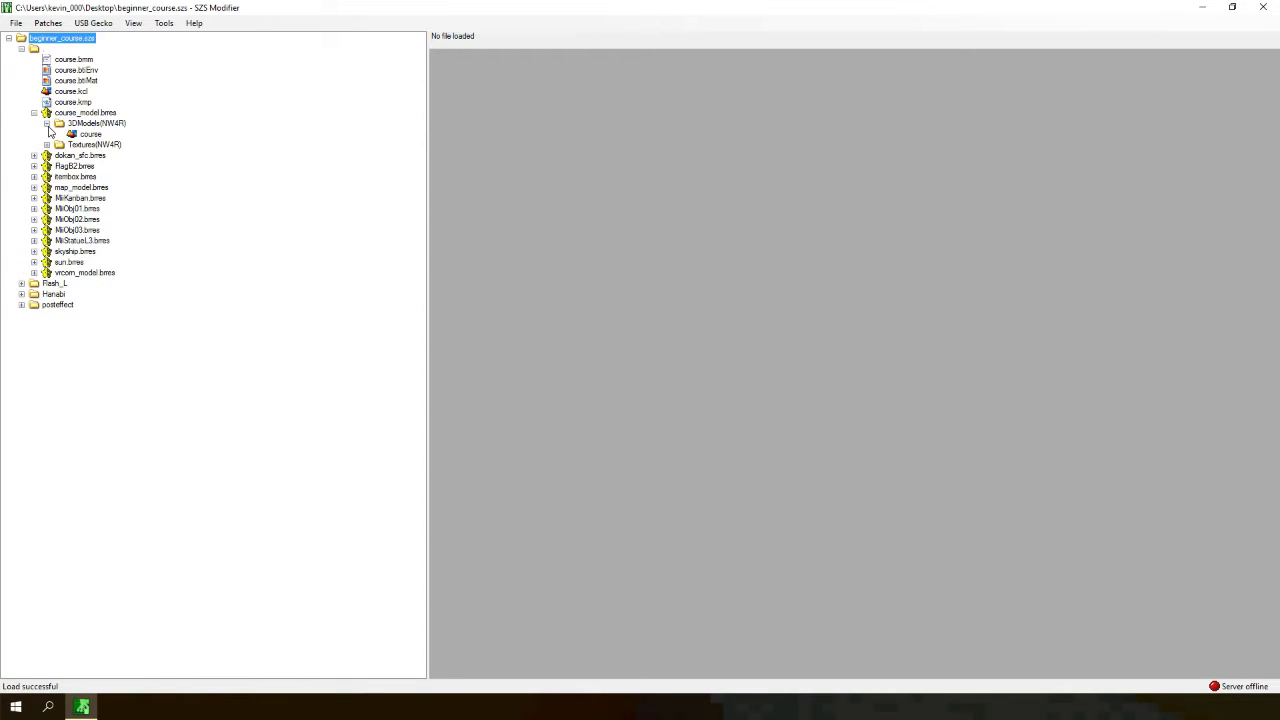
double_click(90, 133)
- Read the KCL flag page on the Custom Mario Kart Wiki for collision types and their variants
drag(403, 70, 580, 0)
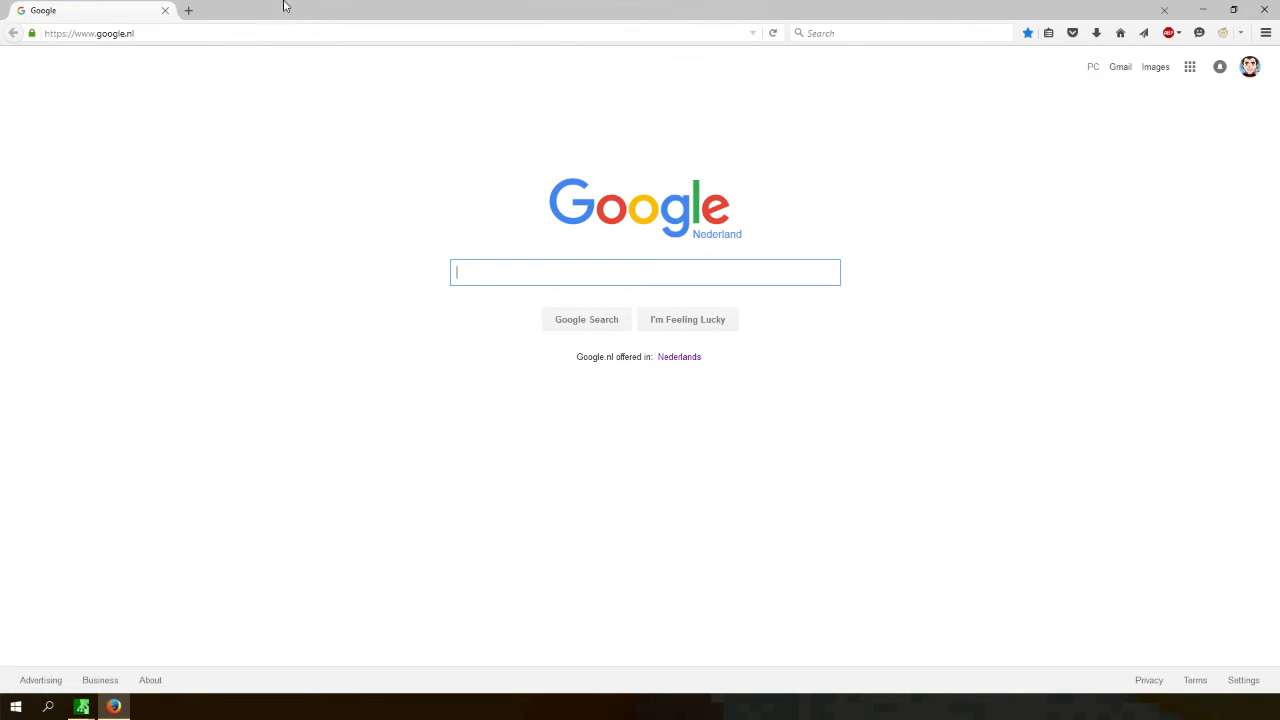
drag(262, 20, 0, 92)
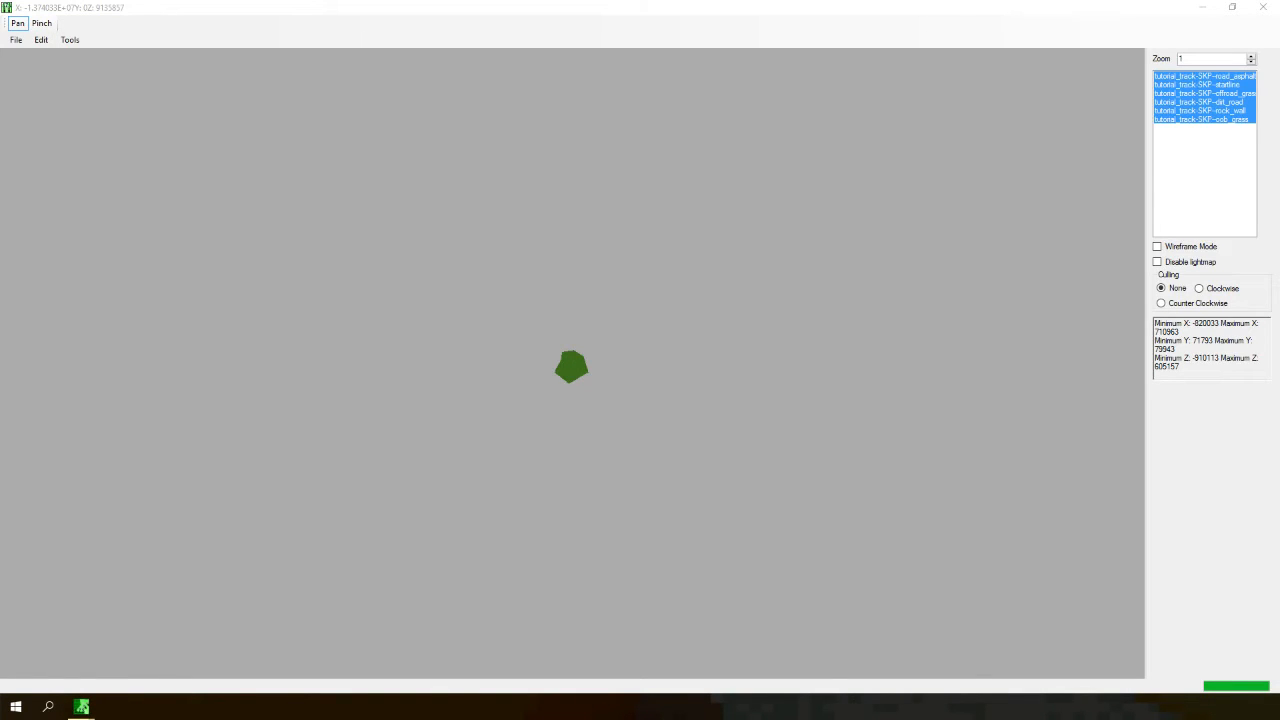
drag(0, 205, 262, 0)
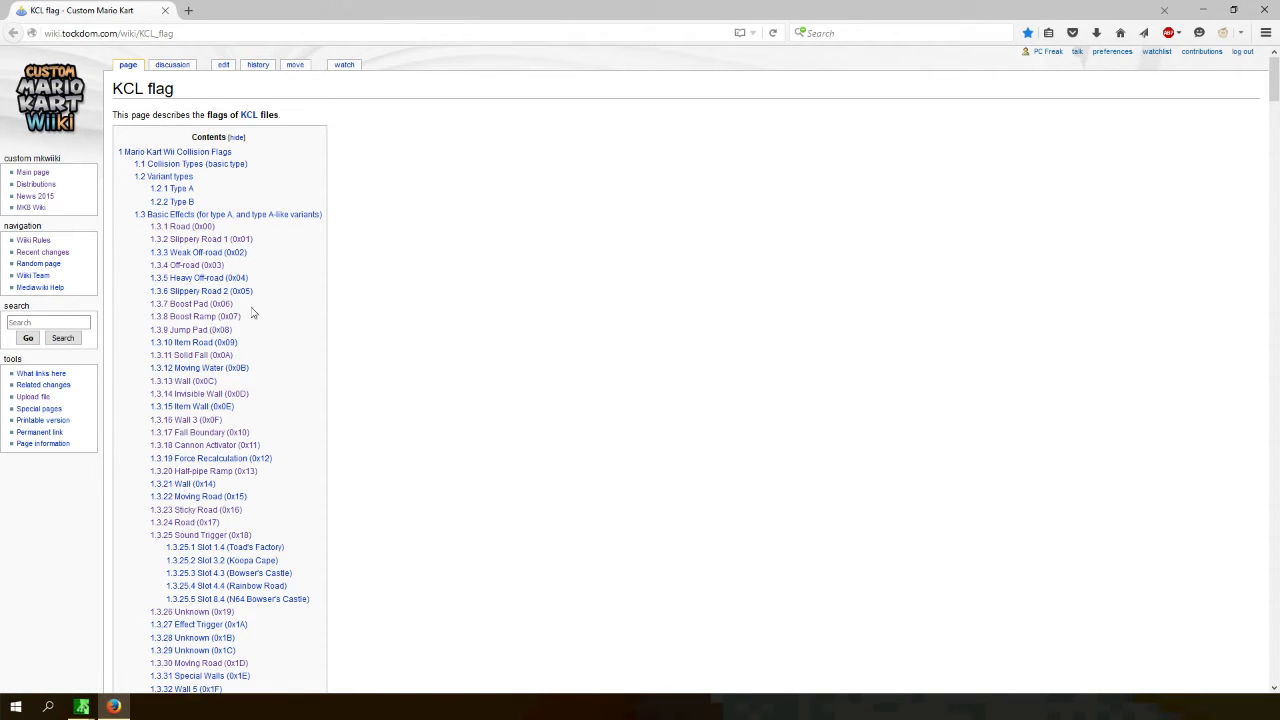
mouse_move(183, 89)
mouse_down()
mouse_move(110, 88)
mouse_move(178, 89)
mouse_up()
click(114, 87)
click(336, 387)
scroll(400, 255, down, 12)
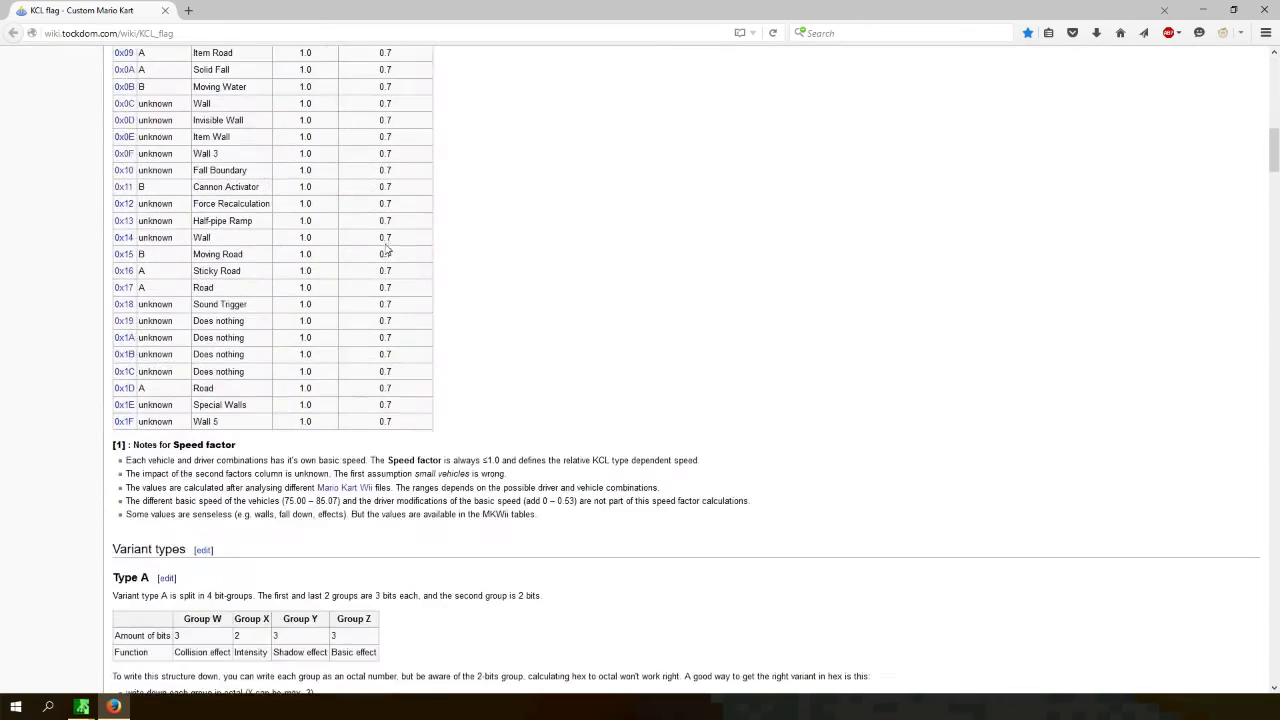
scroll(340, 265, down, 20)
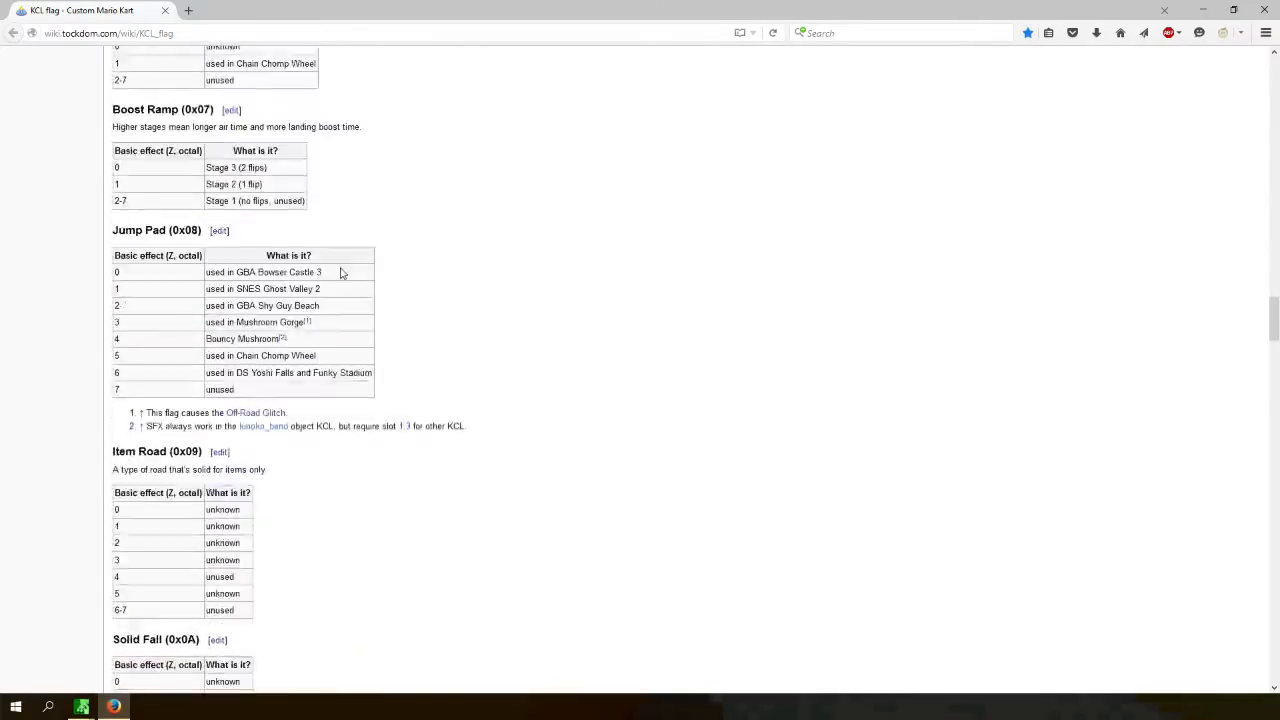
scroll(344, 275, down, 16)
middle_click(349, 447)
middle_click(330, 165)
scroll(313, 173, up, 20)
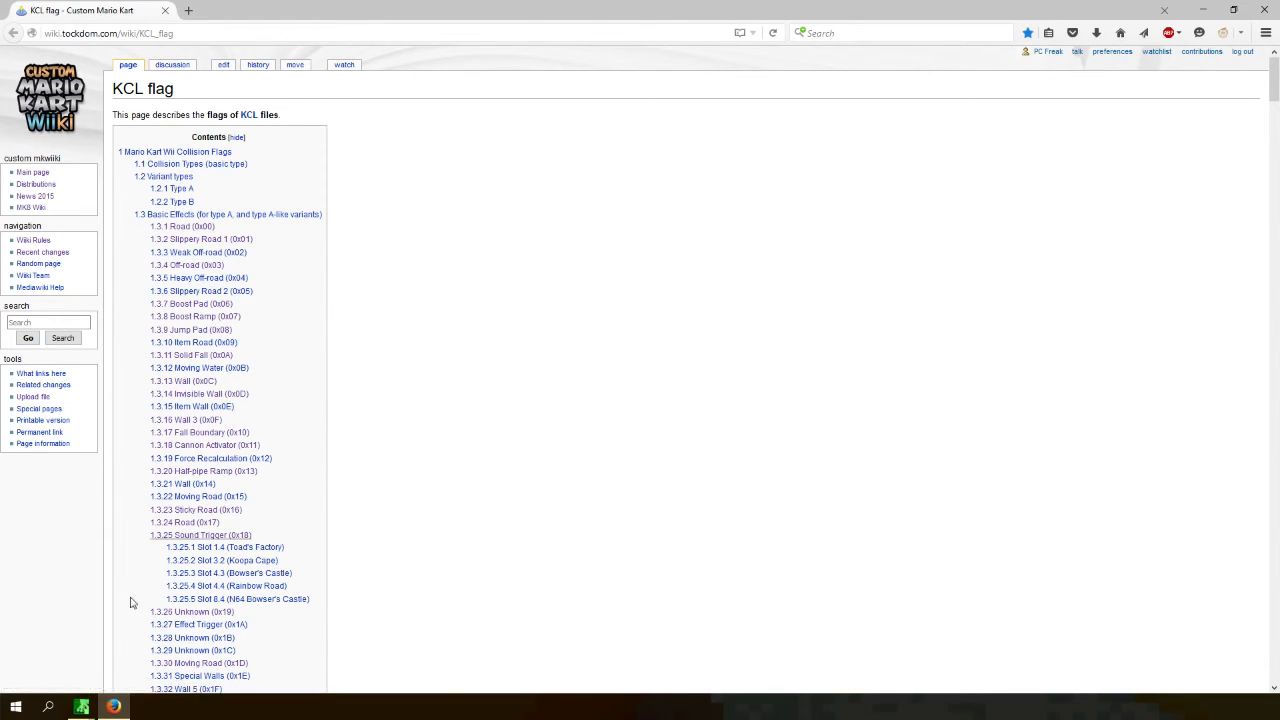
- Close the model viewer and arrange SZS Modifier and the wiki page side by side
mouse_move(86, 708)
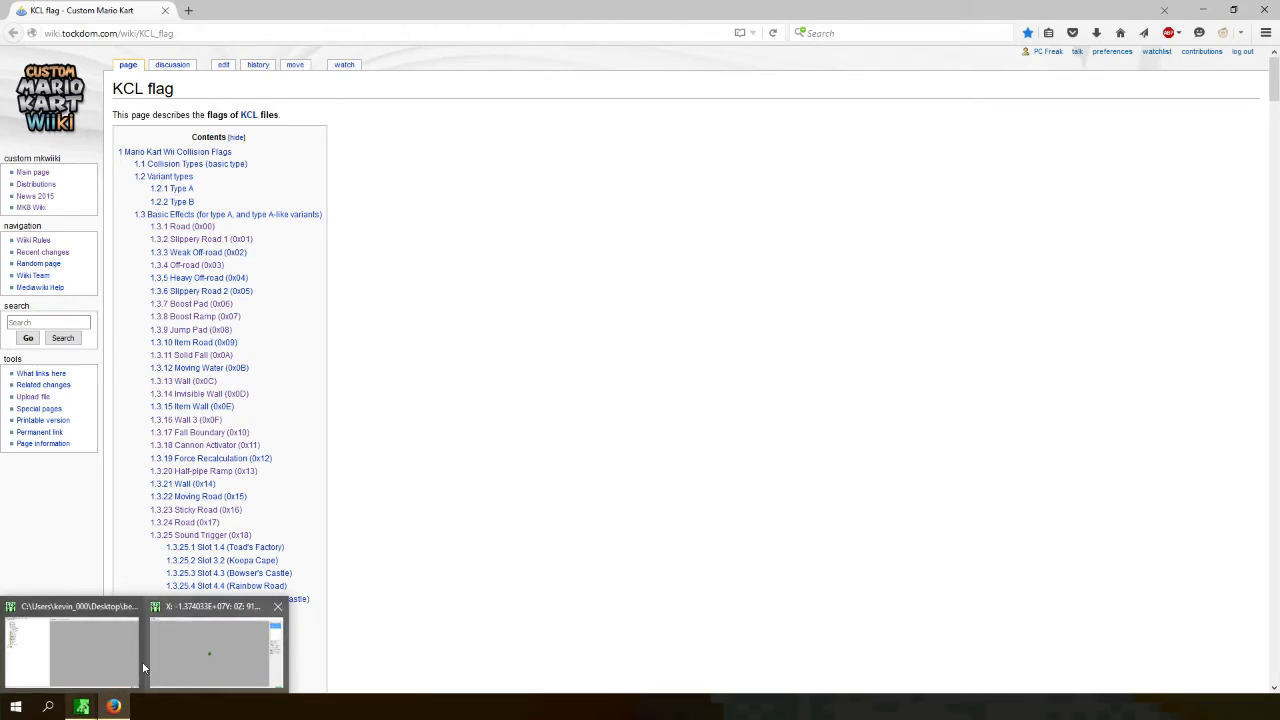
click(197, 649)
drag(345, 8, 697, 146)
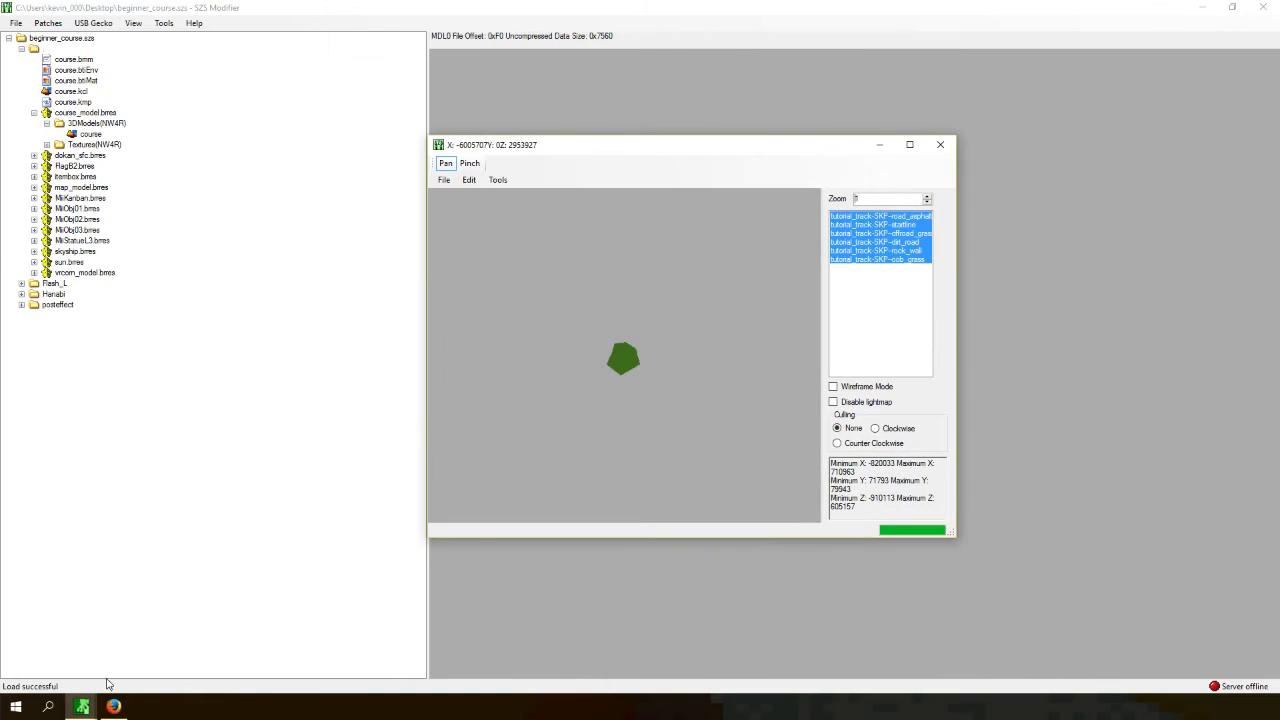
click(940, 145)
drag(777, 5, 1277, 158)
click(363, 149)
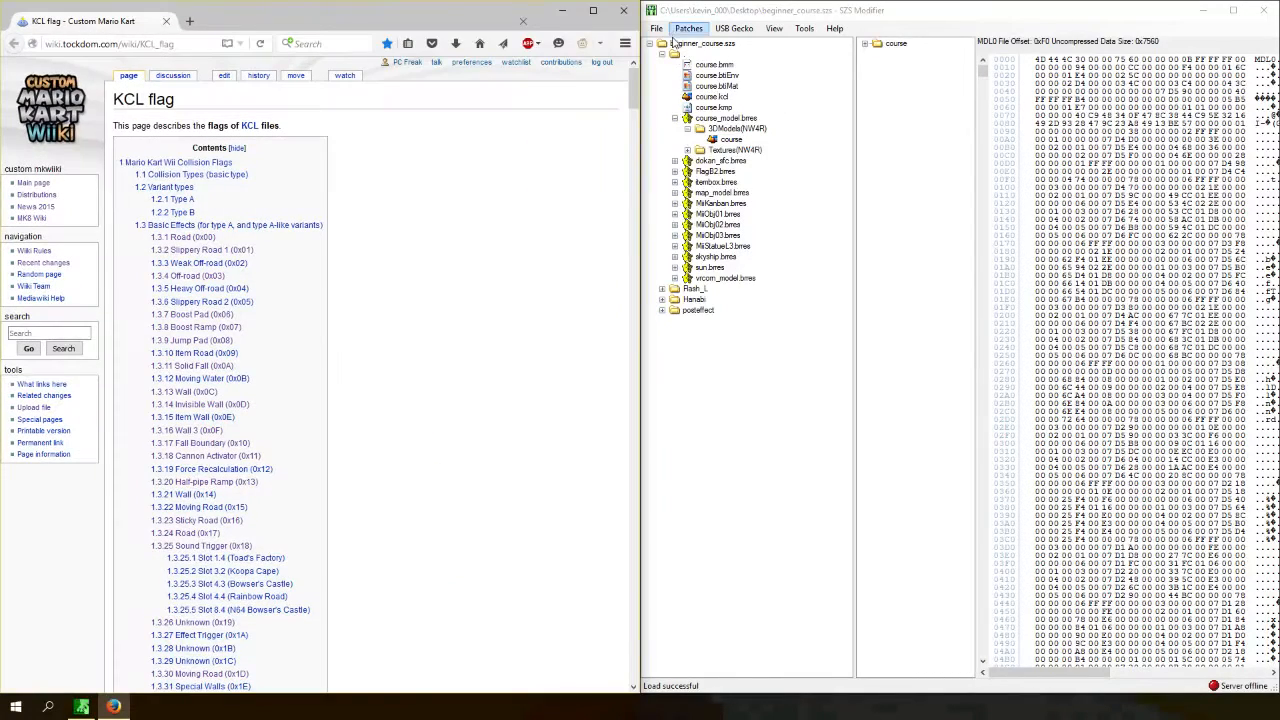
- Open the tutorial track model in the model viewer window
right_click(731, 140)
double_click(722, 140)
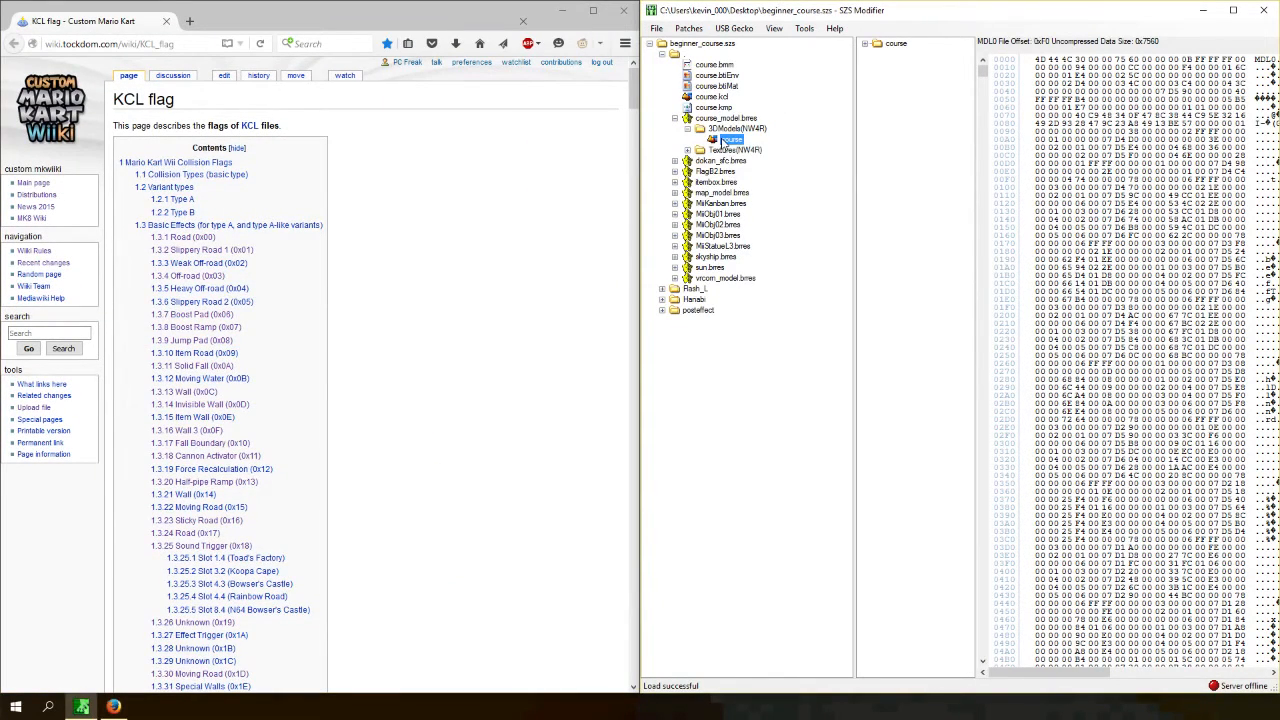
drag(442, 104, 1278, 130)
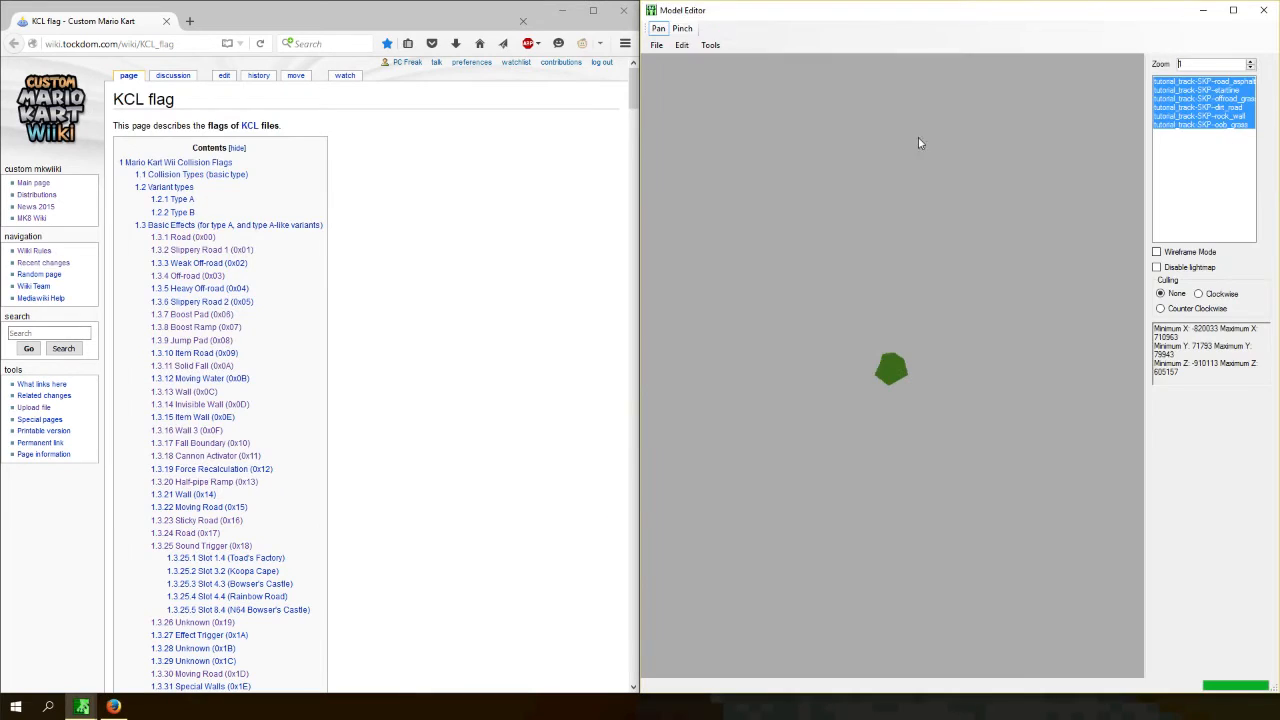
- Start the Create KCL tool for the track's polygons and move its dialog into view
click(710, 46)
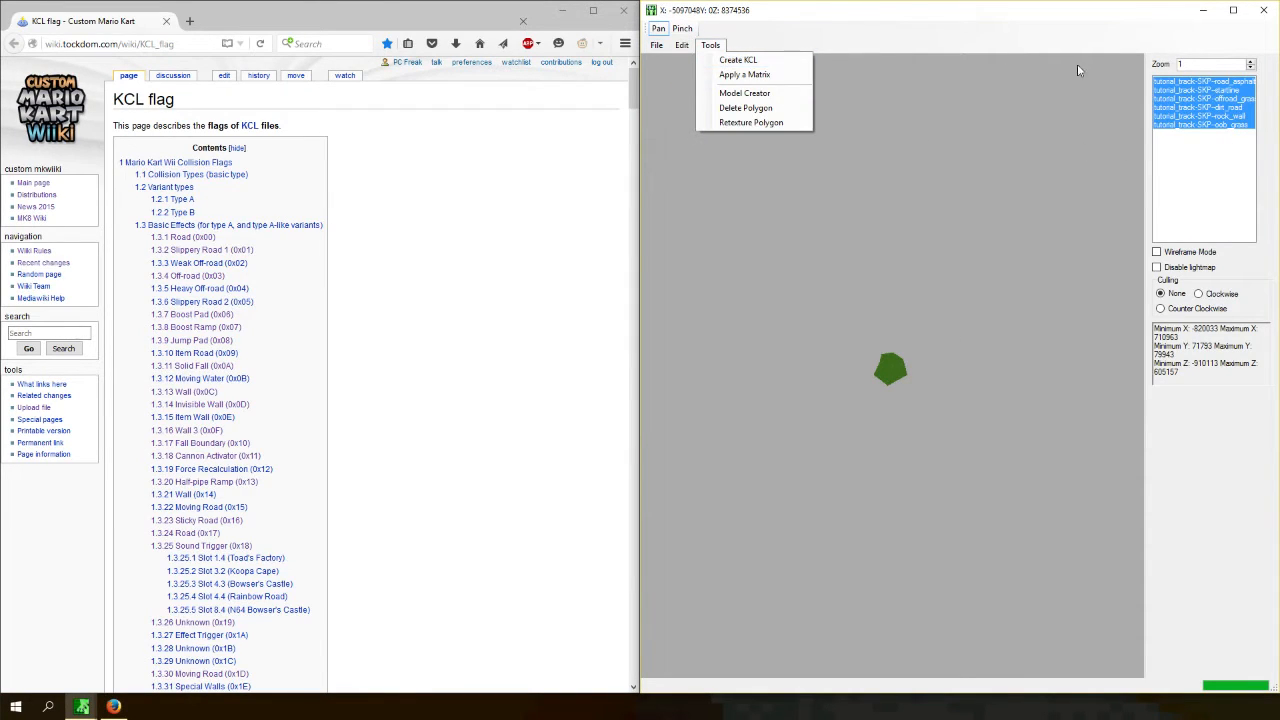
click(1157, 84)
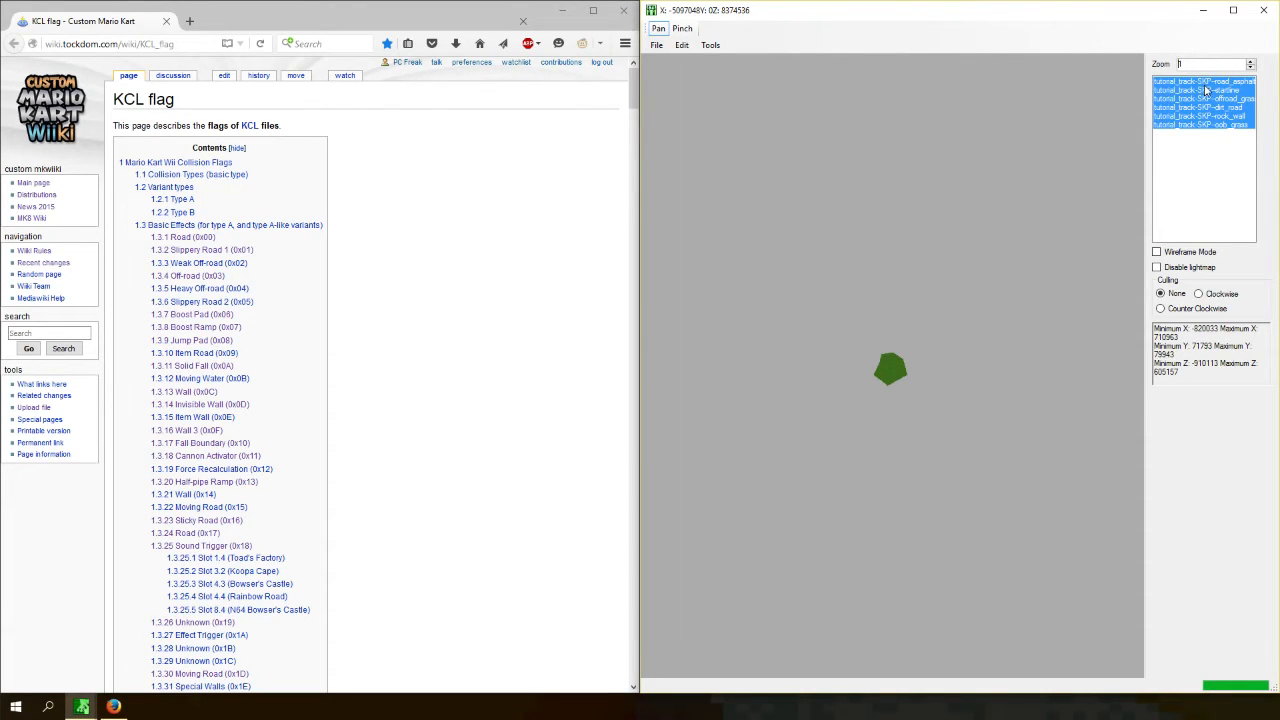
ctrl+click(1216, 82)
ctrl+click(1222, 84)
click(710, 45)
click(893, 60)
ctrl+click(1216, 83)
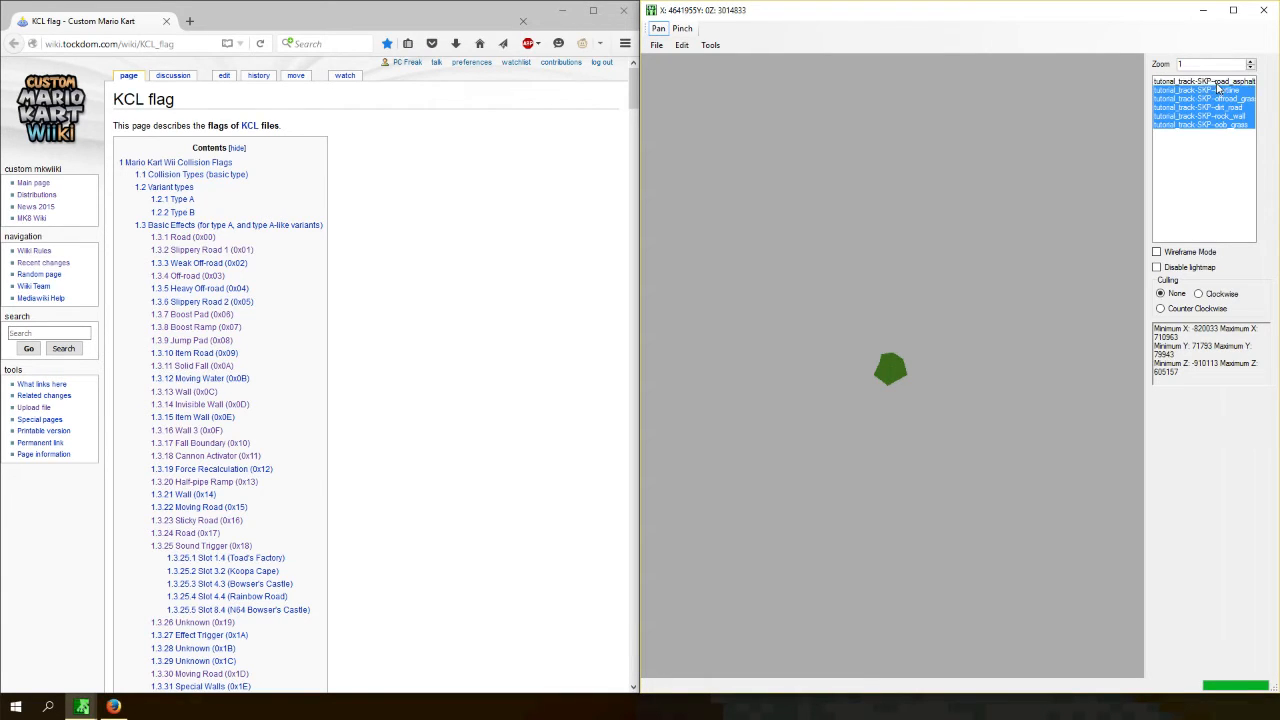
ctrl+click(1216, 83)
click(706, 45)
click(709, 61)
drag(886, 233, 759, 232)
- Read the Road variant tables on the KCL flag wiki page
click(371, 314)
scroll(371, 314, down, 8)
scroll(299, 205, up, 5)
scroll(299, 205, up, 3)
click(212, 246)
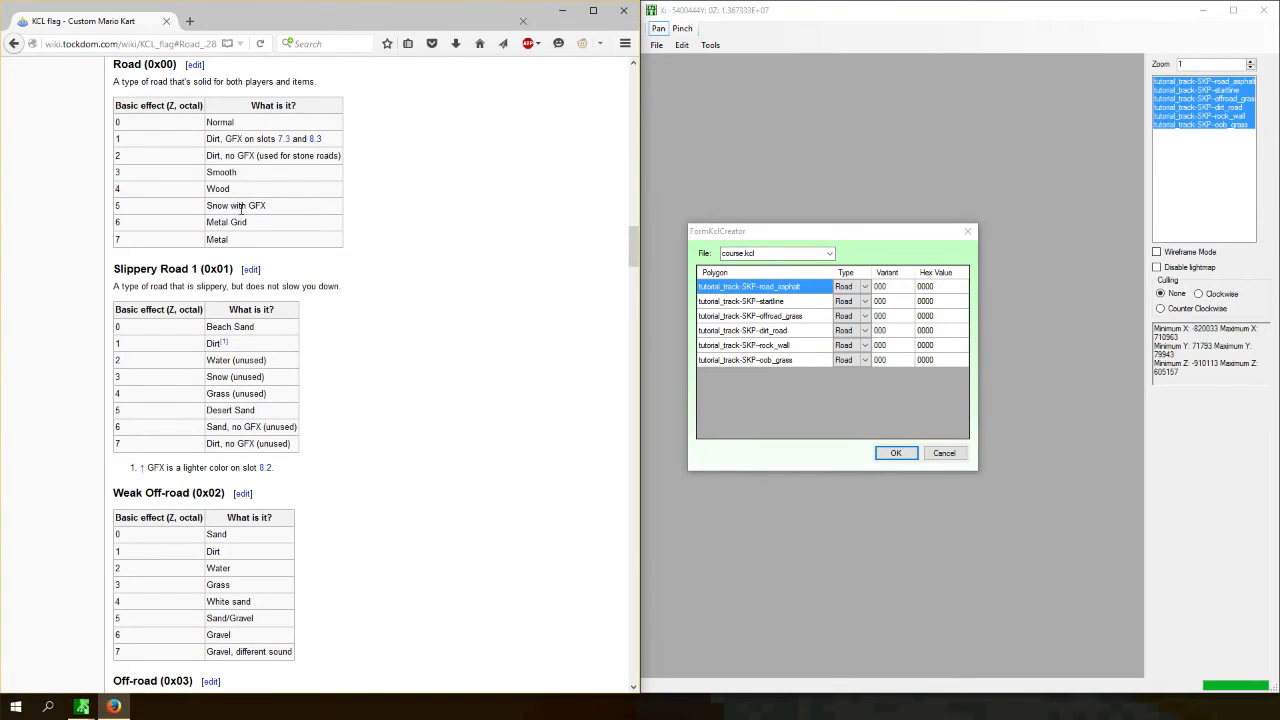
double_click(240, 128)
click(303, 299)
scroll(300, 290, up, 15)
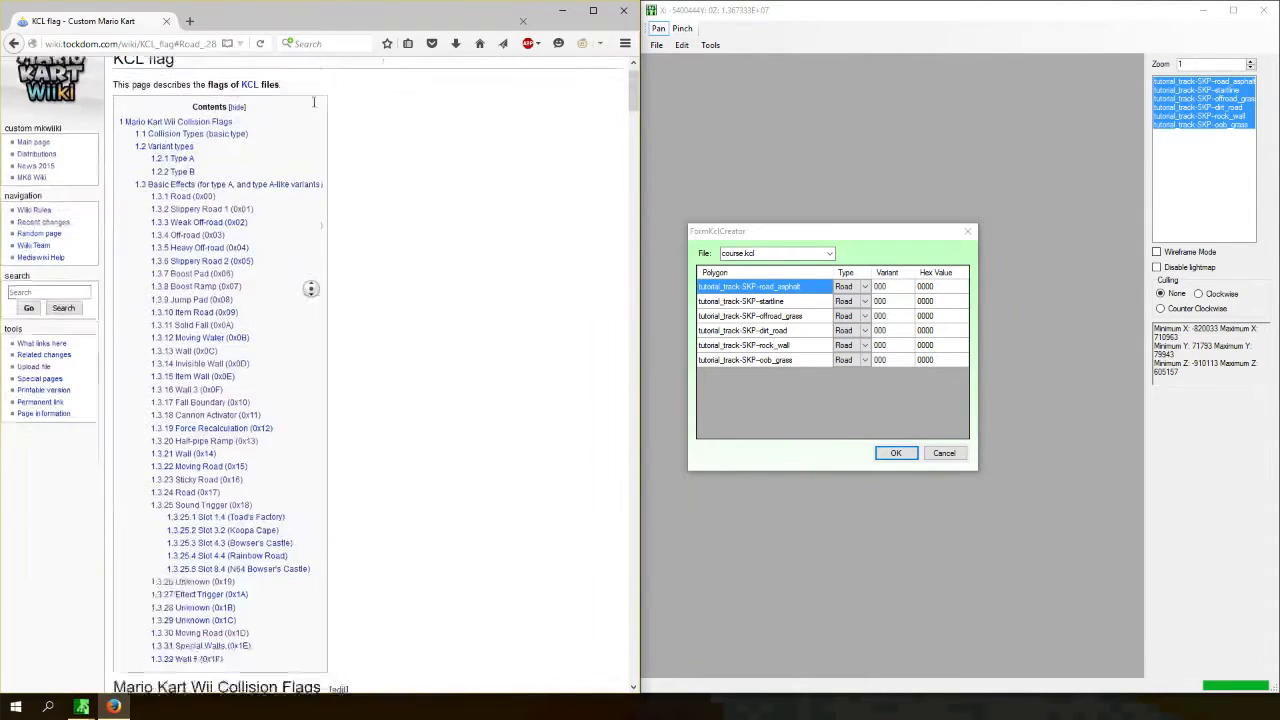
click(205, 534)
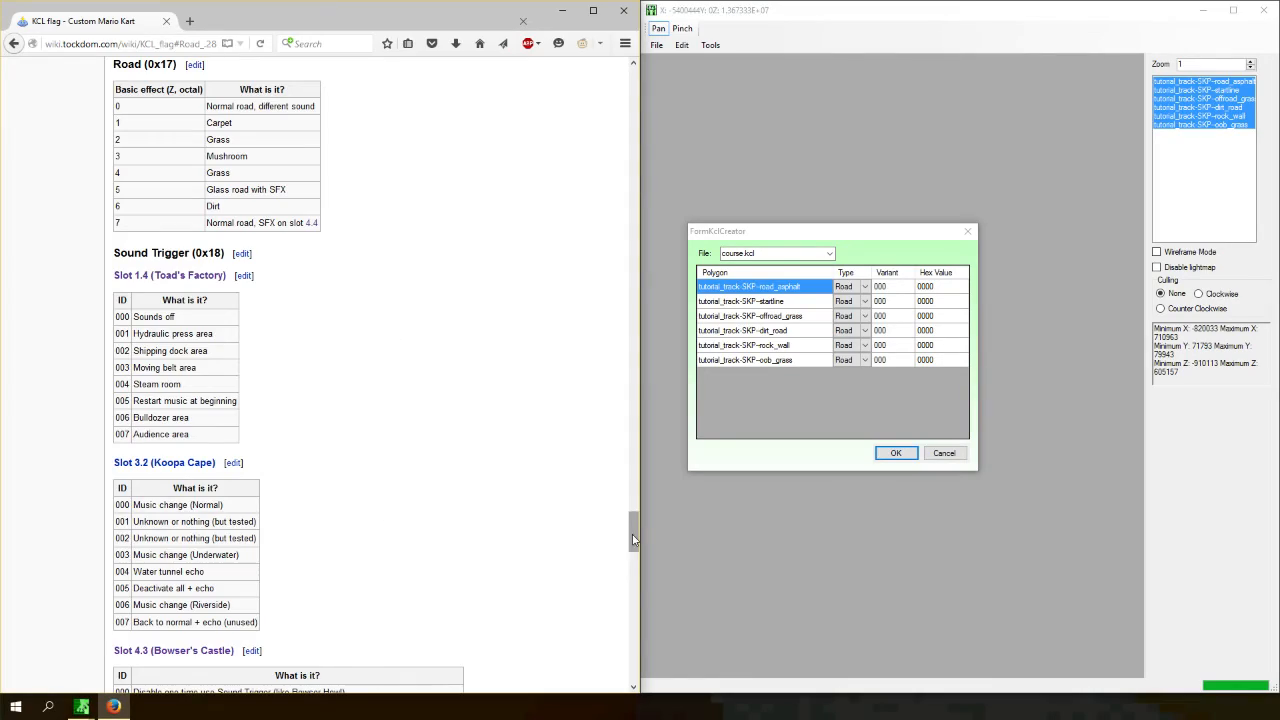
drag(632, 530, 632, 88)
scroll(394, 349, down, 10)
scroll(297, 343, down, 15)
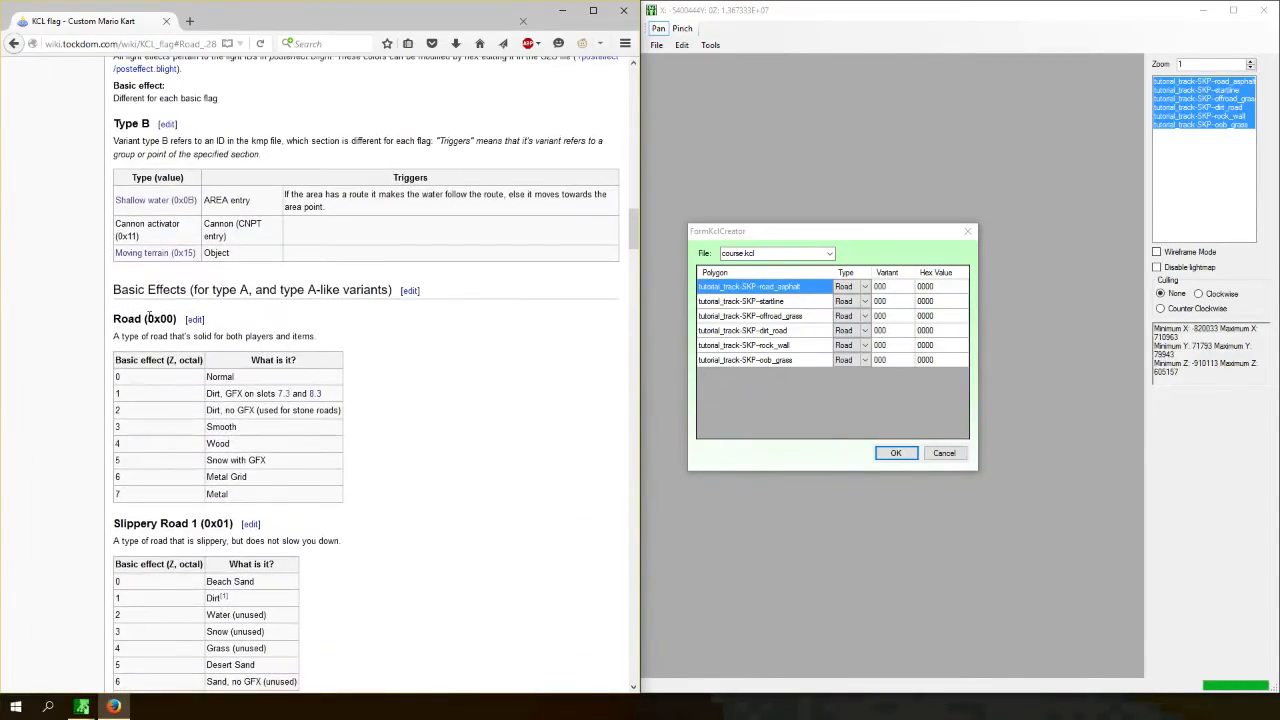
- Assign the Road type with variant 000 to the road_asphalt polygon
click(848, 286)
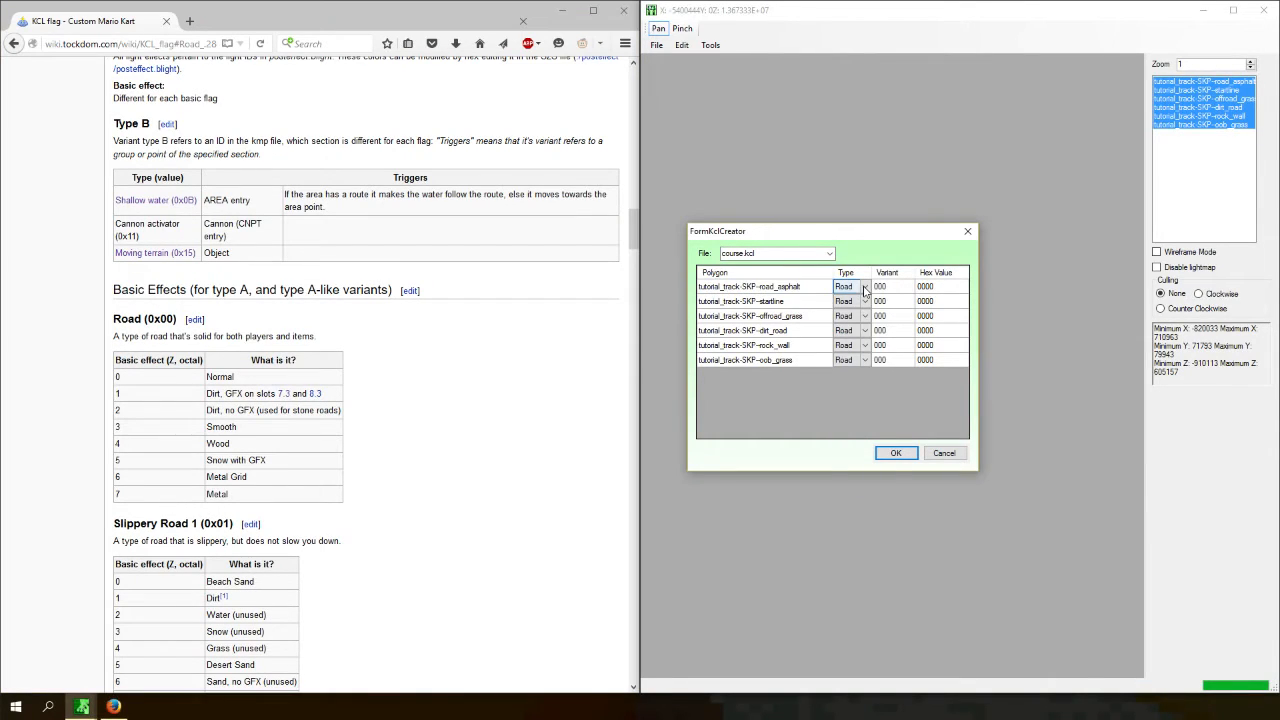
click(858, 287)
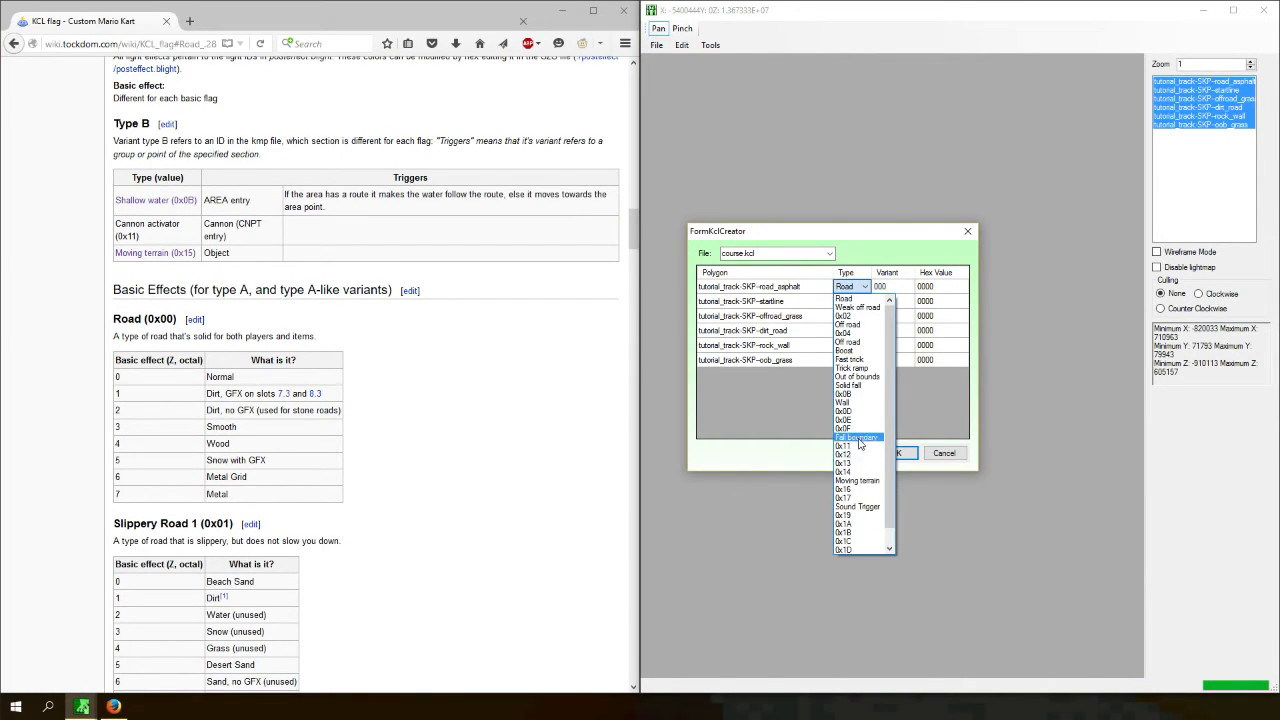
click(850, 299)
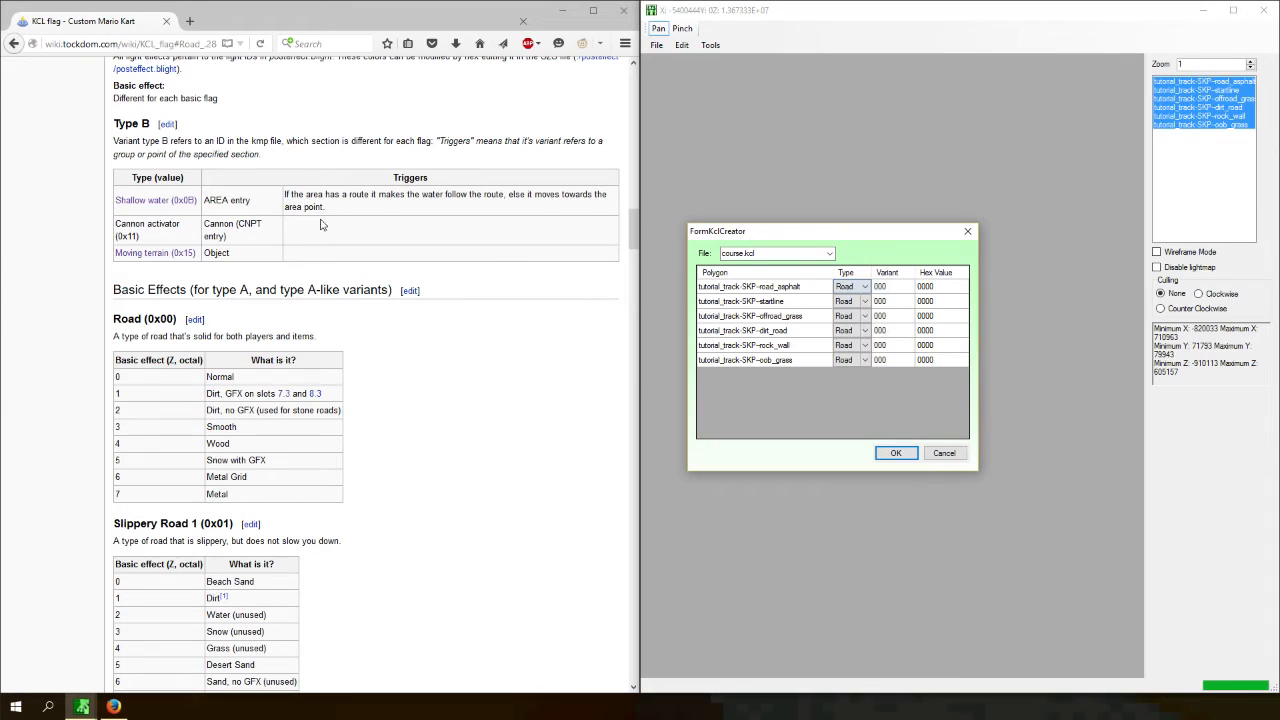
click(851, 288)
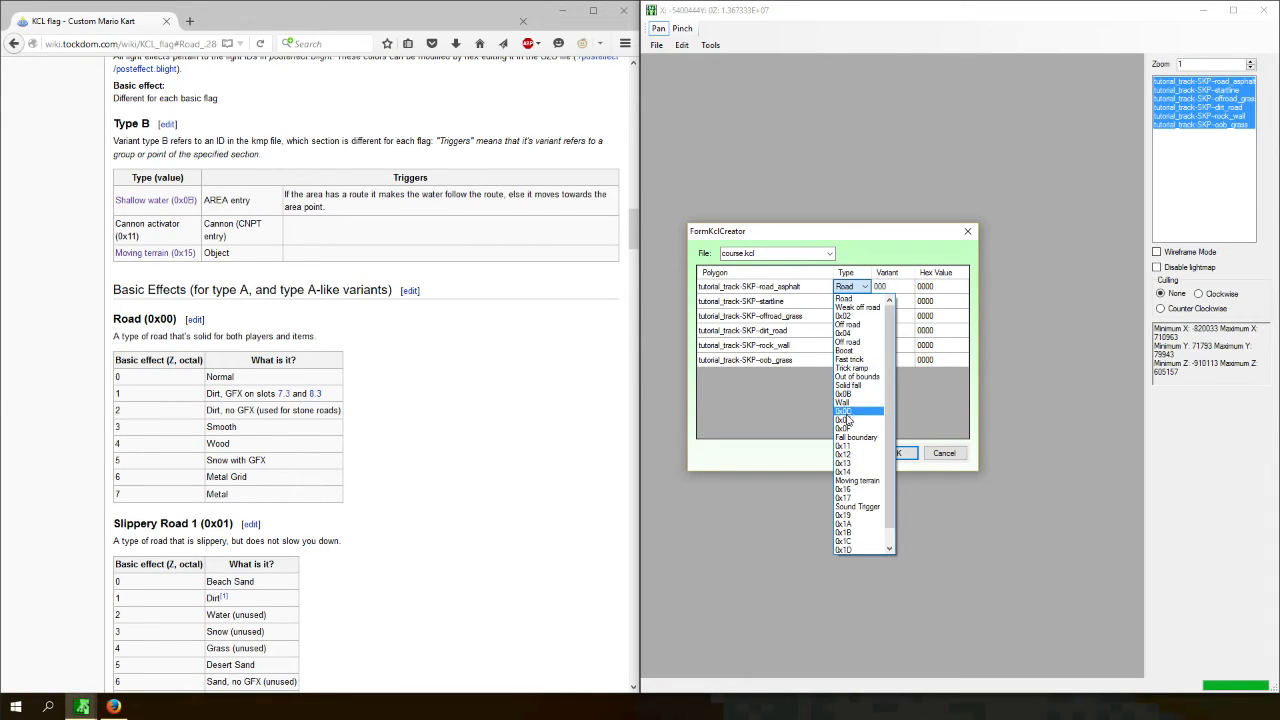
click(850, 298)
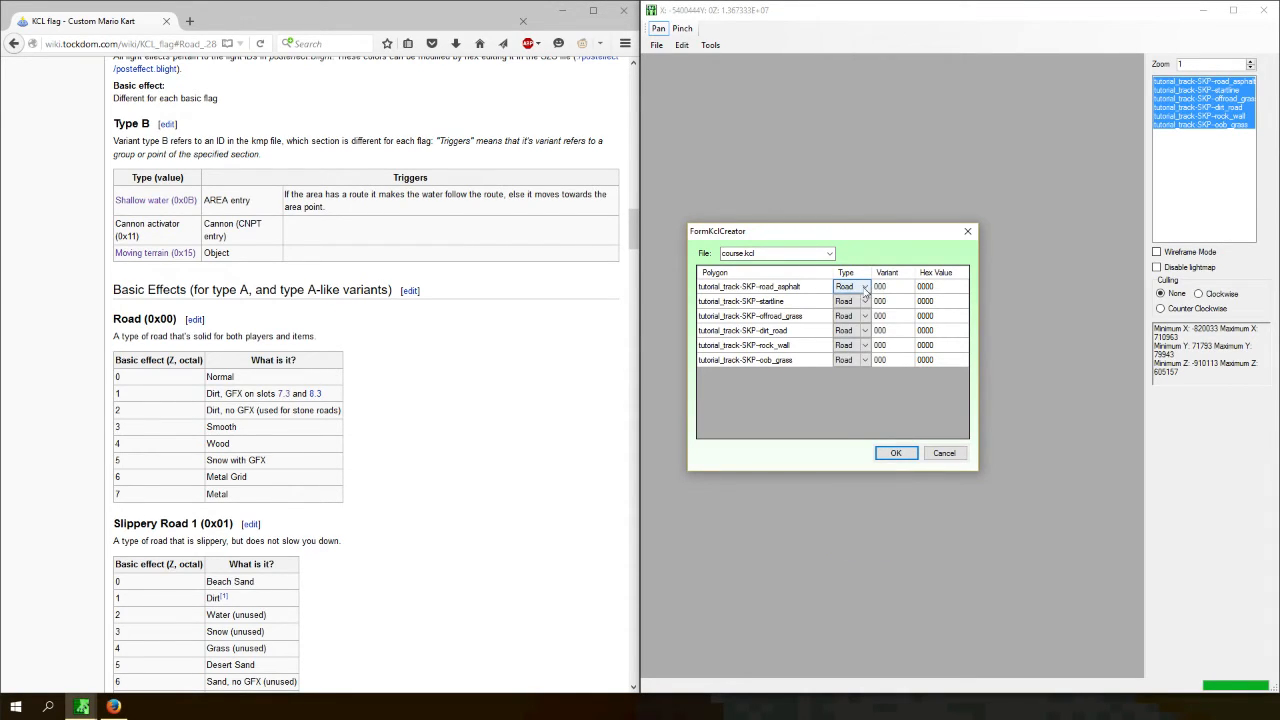
click(890, 291)
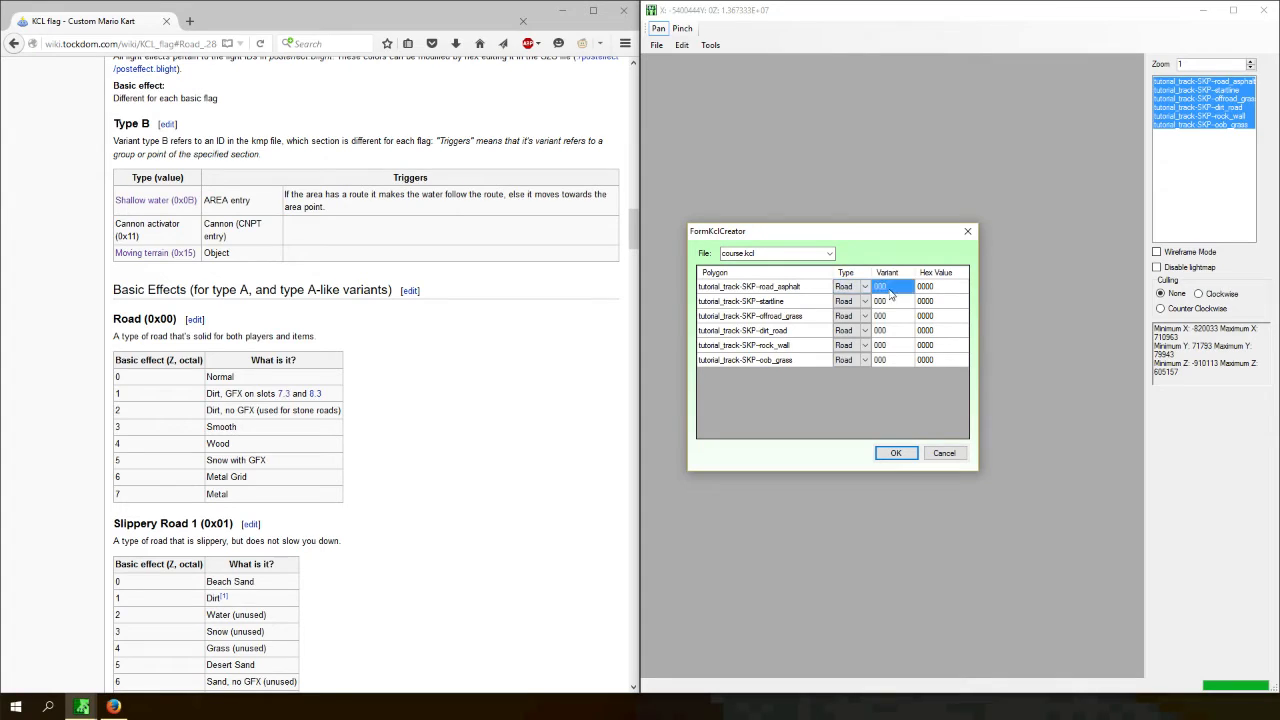
click(187, 377)
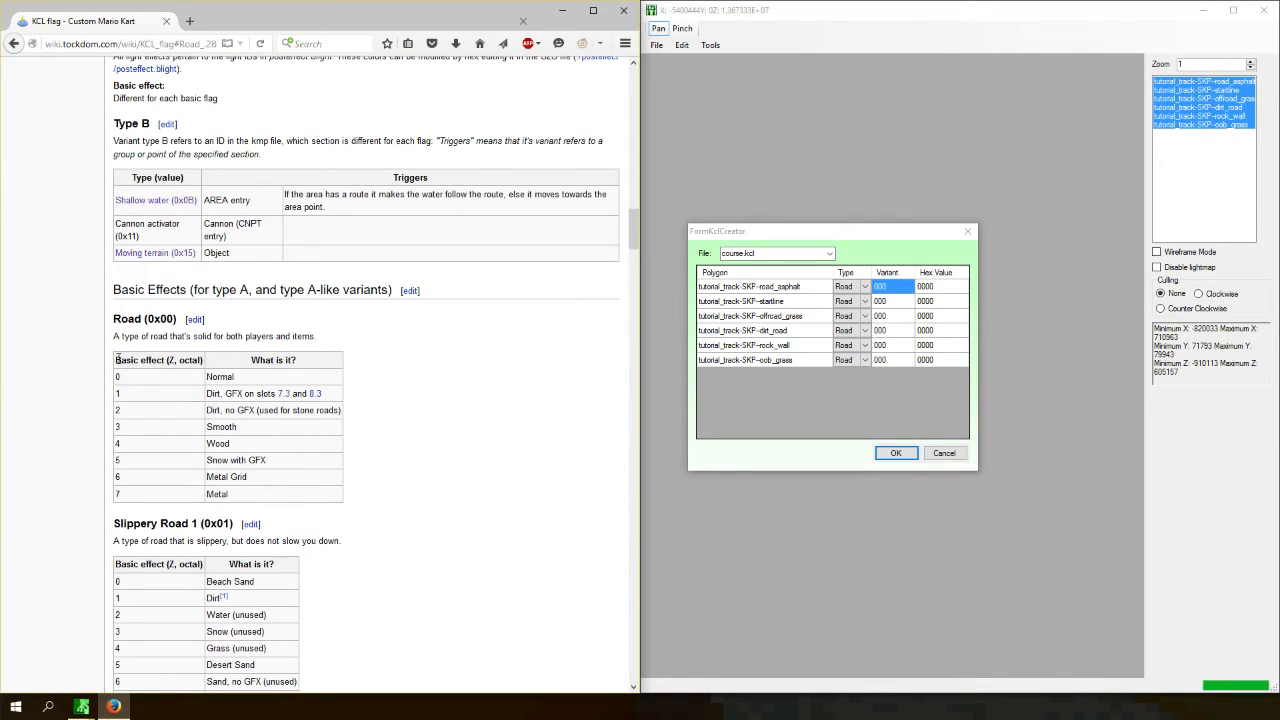
- Set the offroad_grass polygon to the Off road type with variant 004 for grass
scroll(137, 352, down, 2)
double_click(220, 300)
click(813, 302)
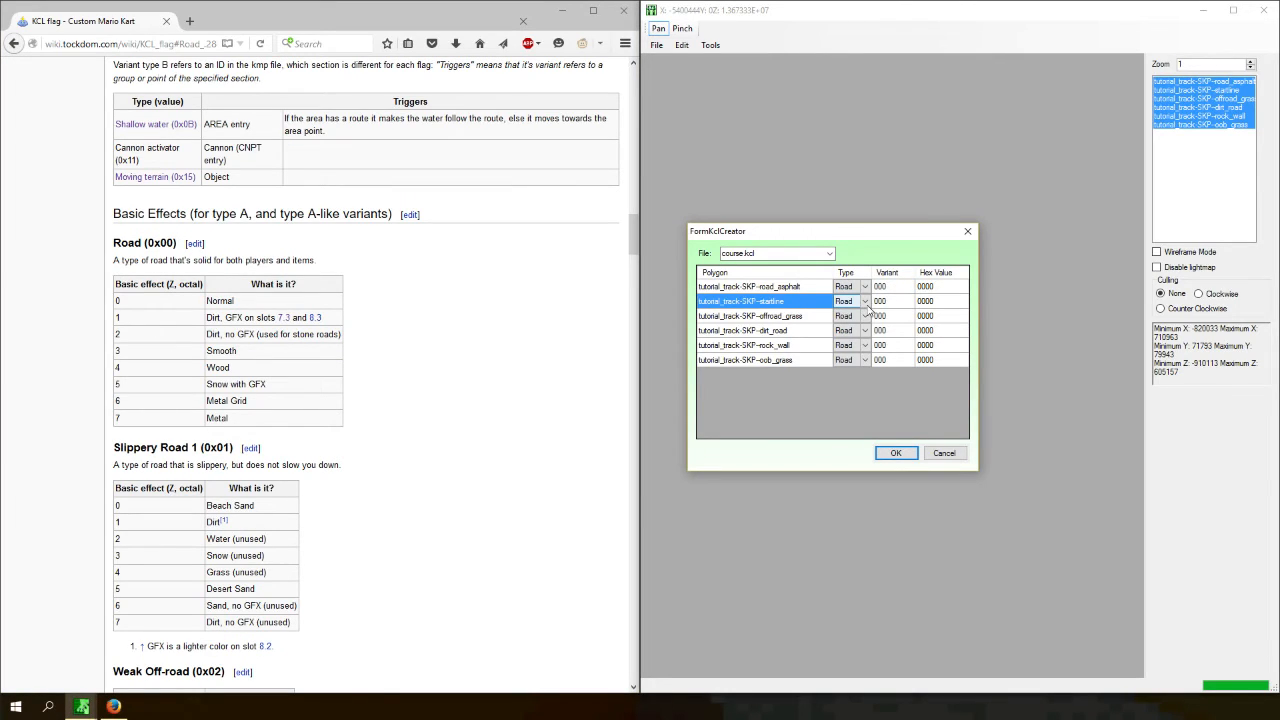
click(808, 316)
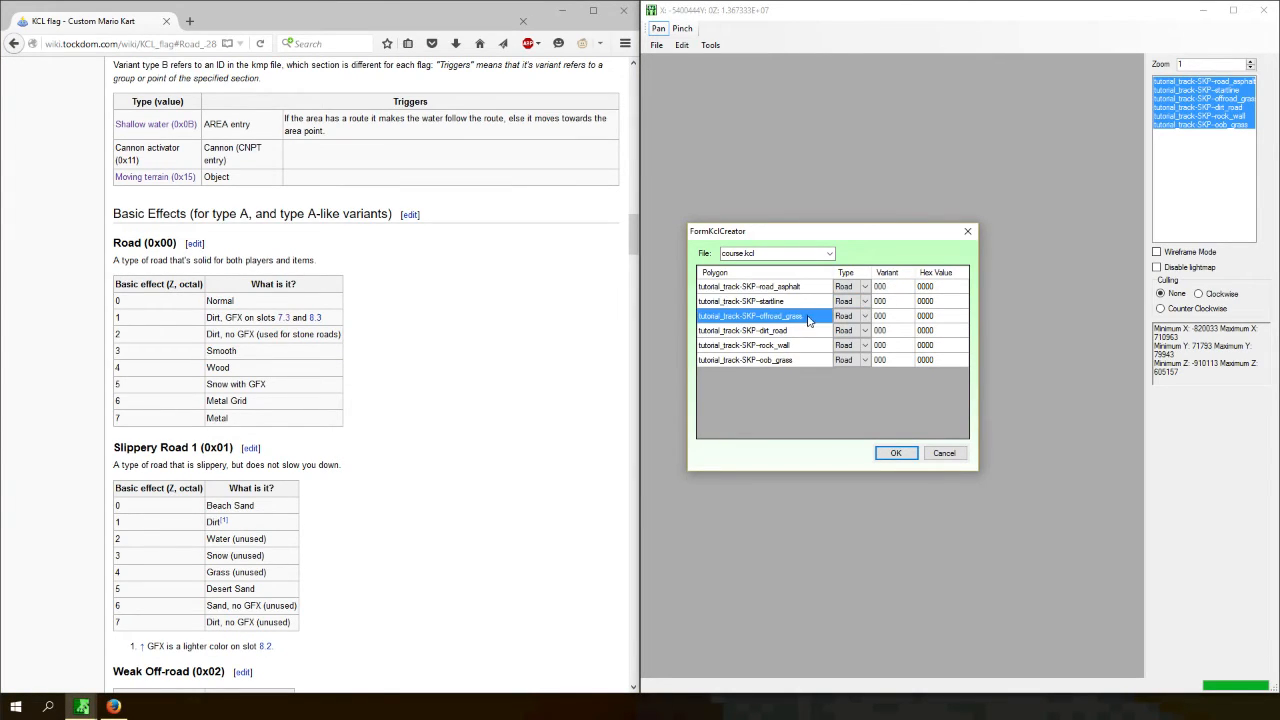
middle_drag(453, 461, 453, 188)
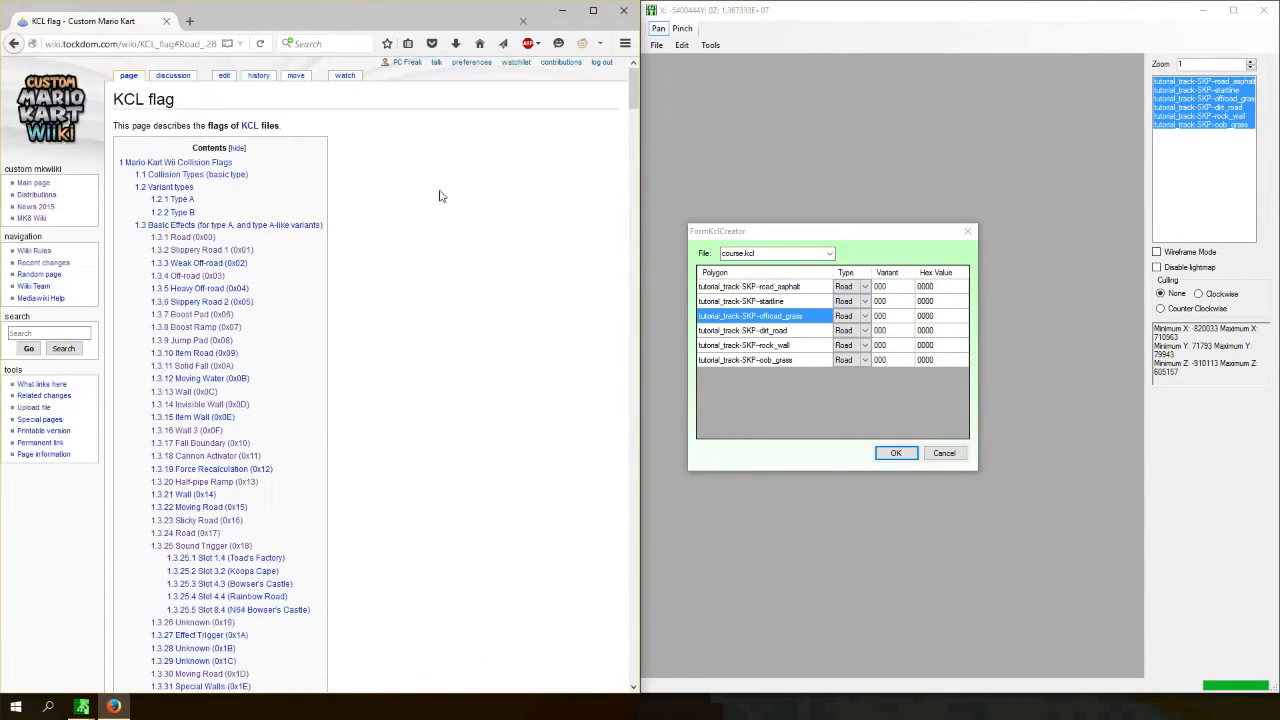
click(205, 277)
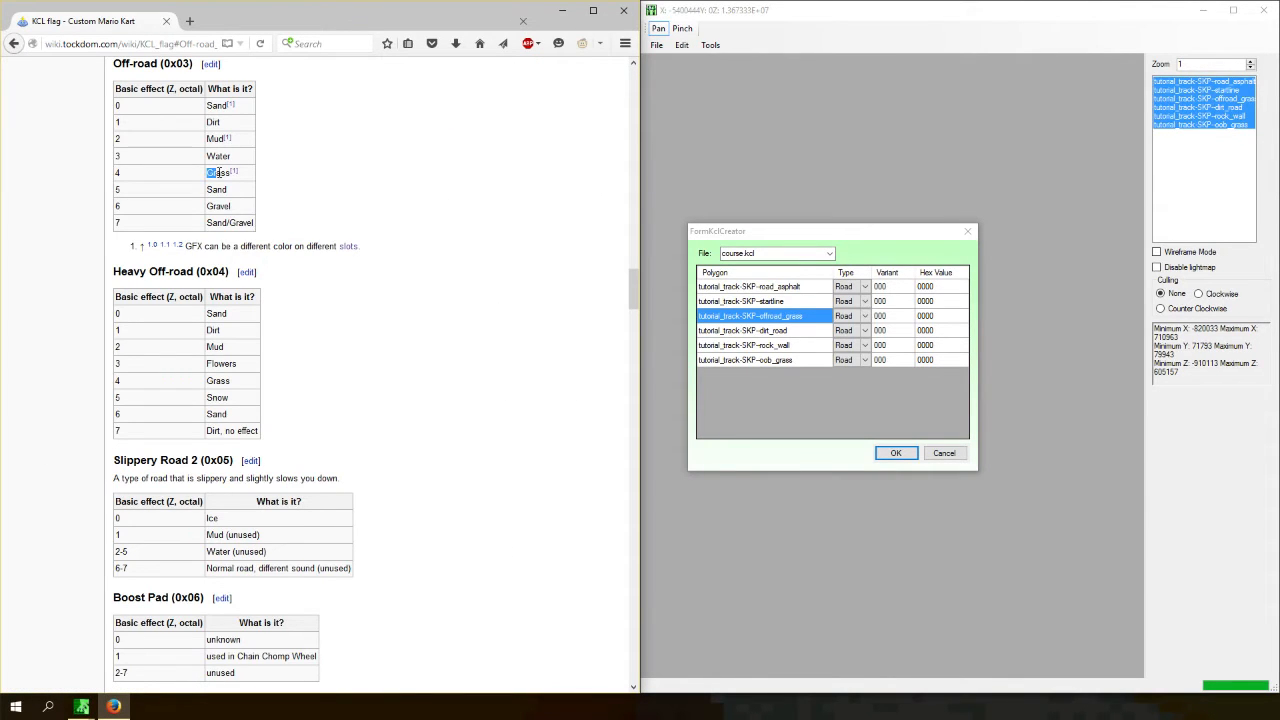
drag(187, 247, 309, 247)
click(204, 144)
click(866, 318)
click(866, 318)
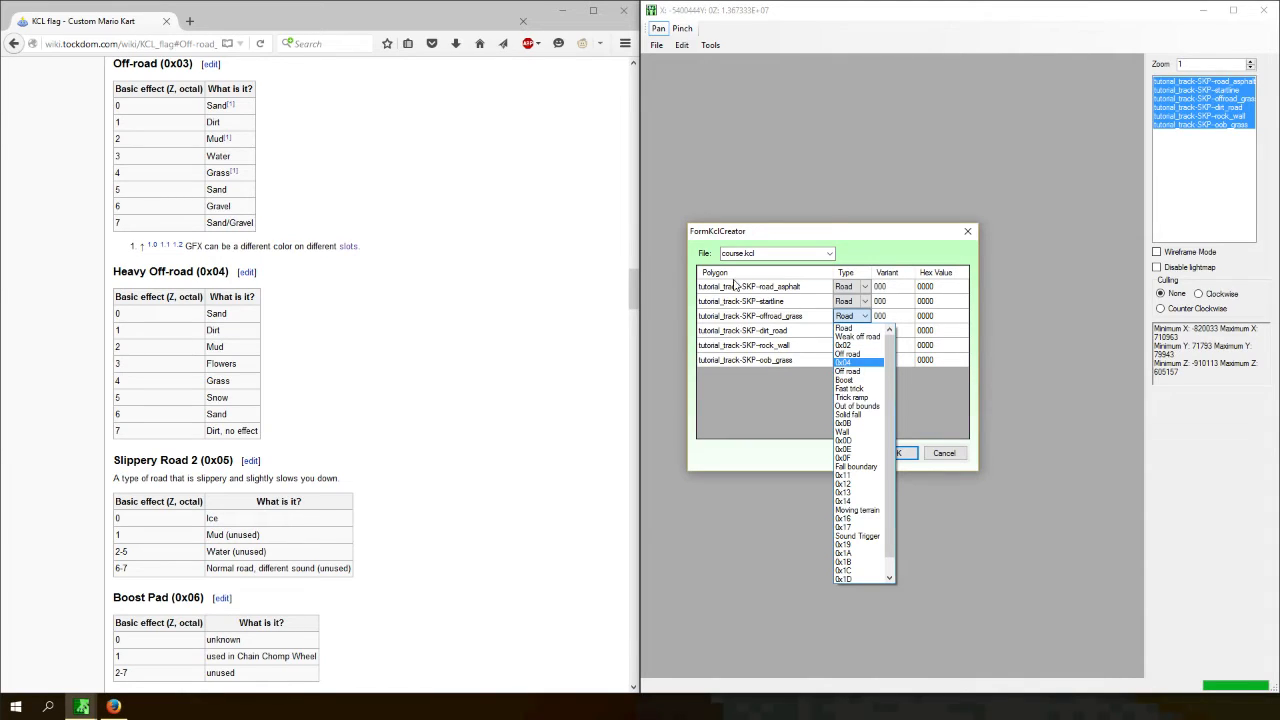
click(847, 372)
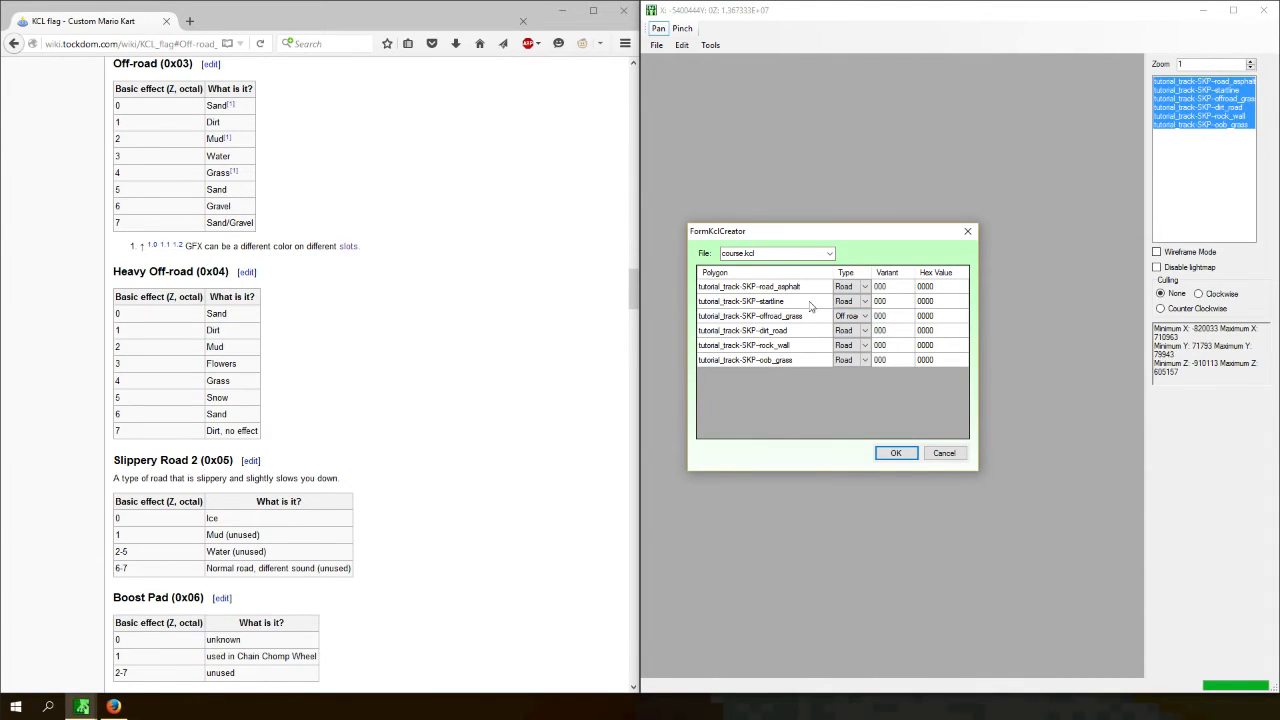
click(895, 315)
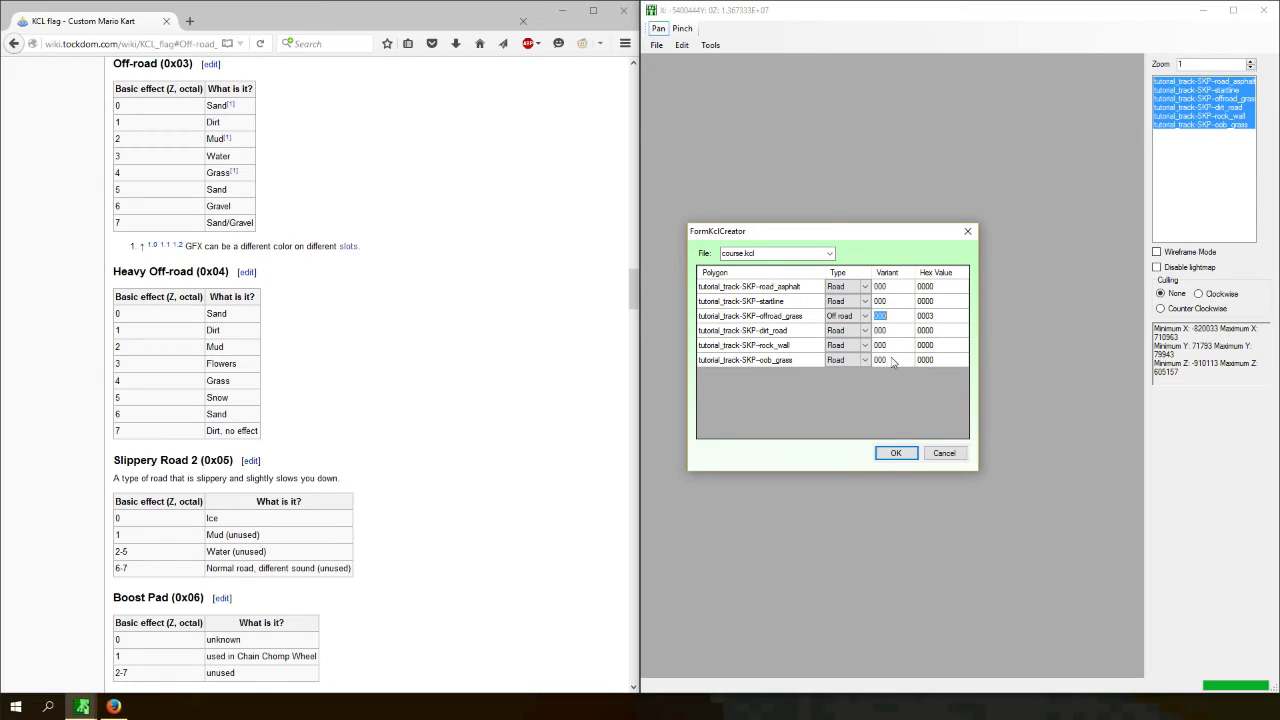
text(4)
key(Return)
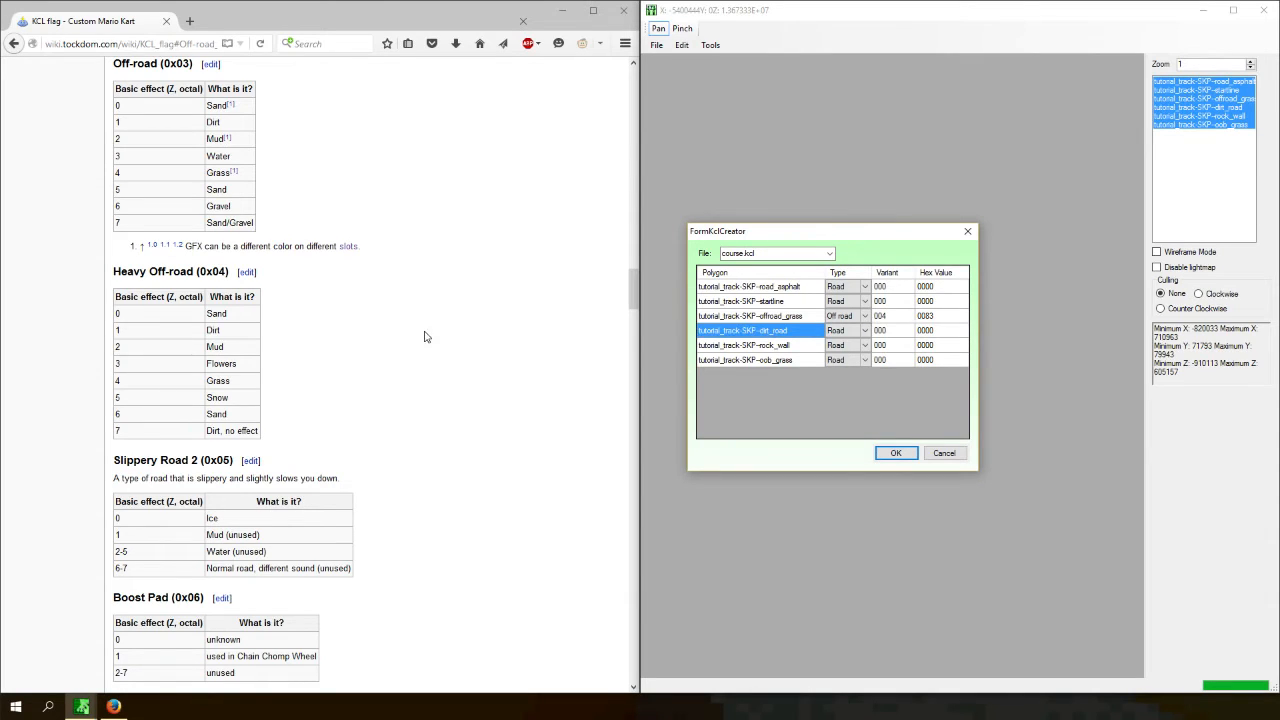
- Look up the dirt variants of the Road types on the KCL flag page
middle_click(424, 419)
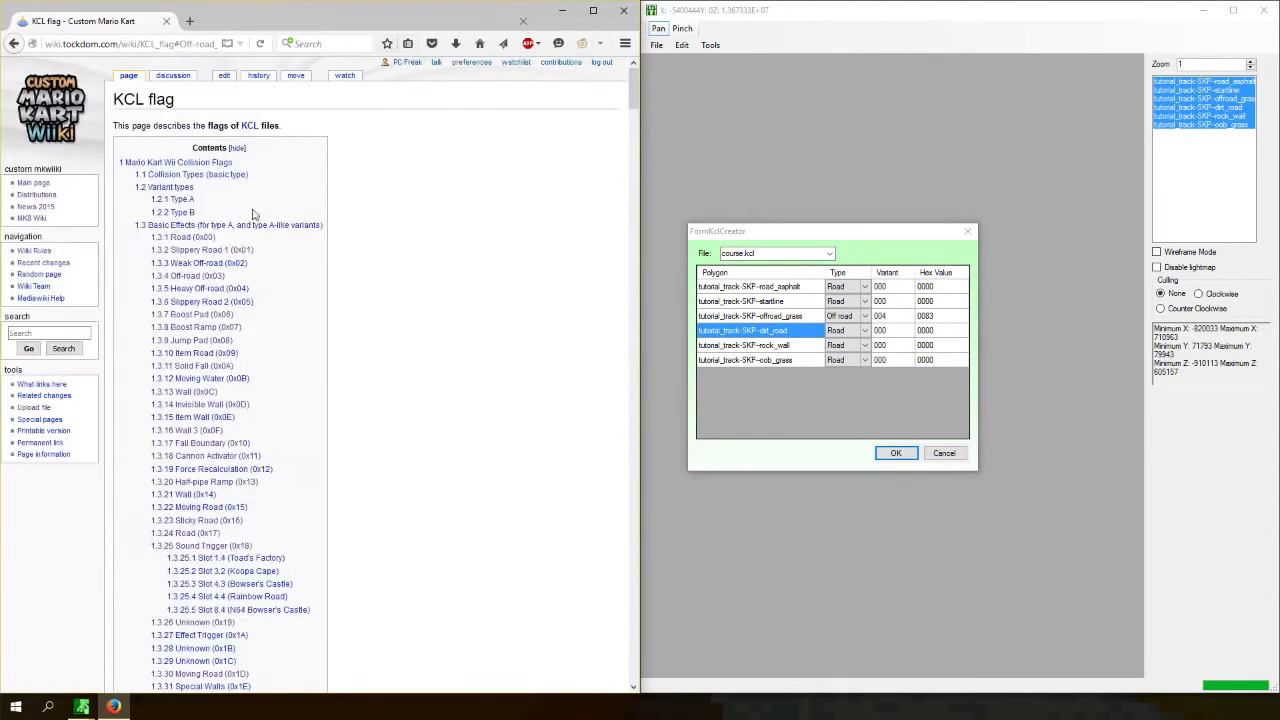
click(225, 188)
middle_drag(399, 255, 372, 155)
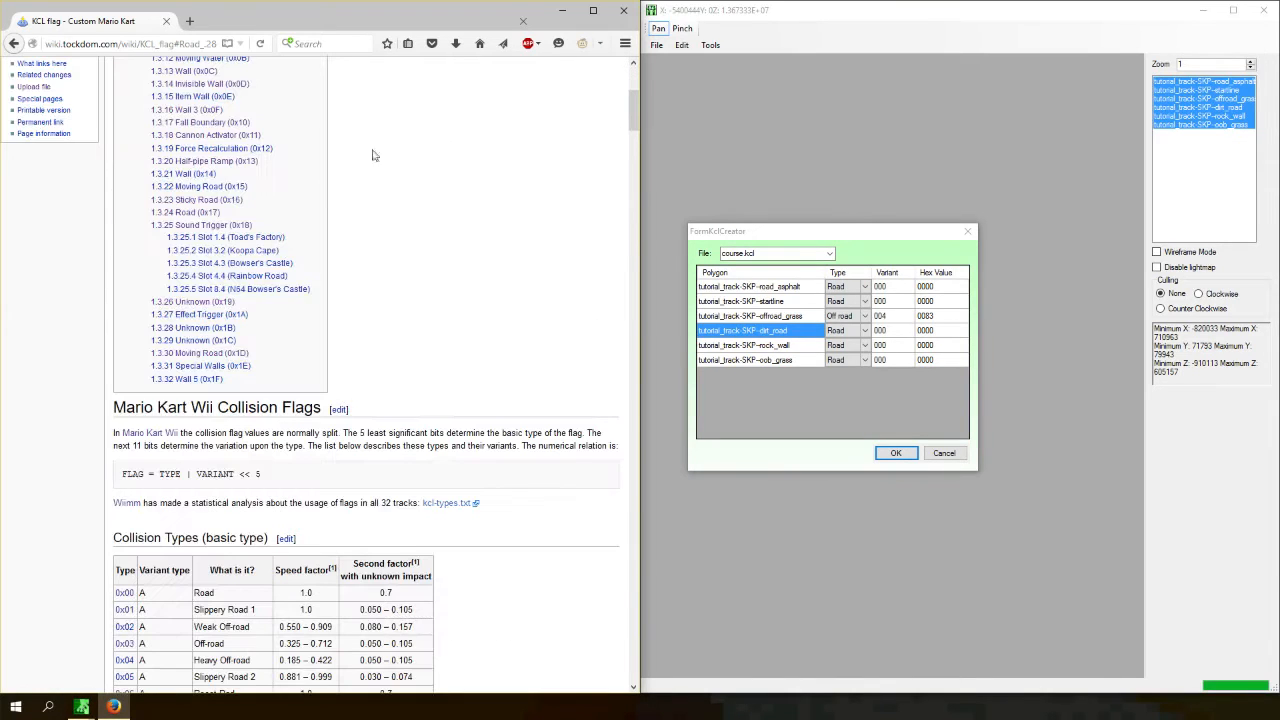
scroll(210, 260, up, 3)
click(206, 190)
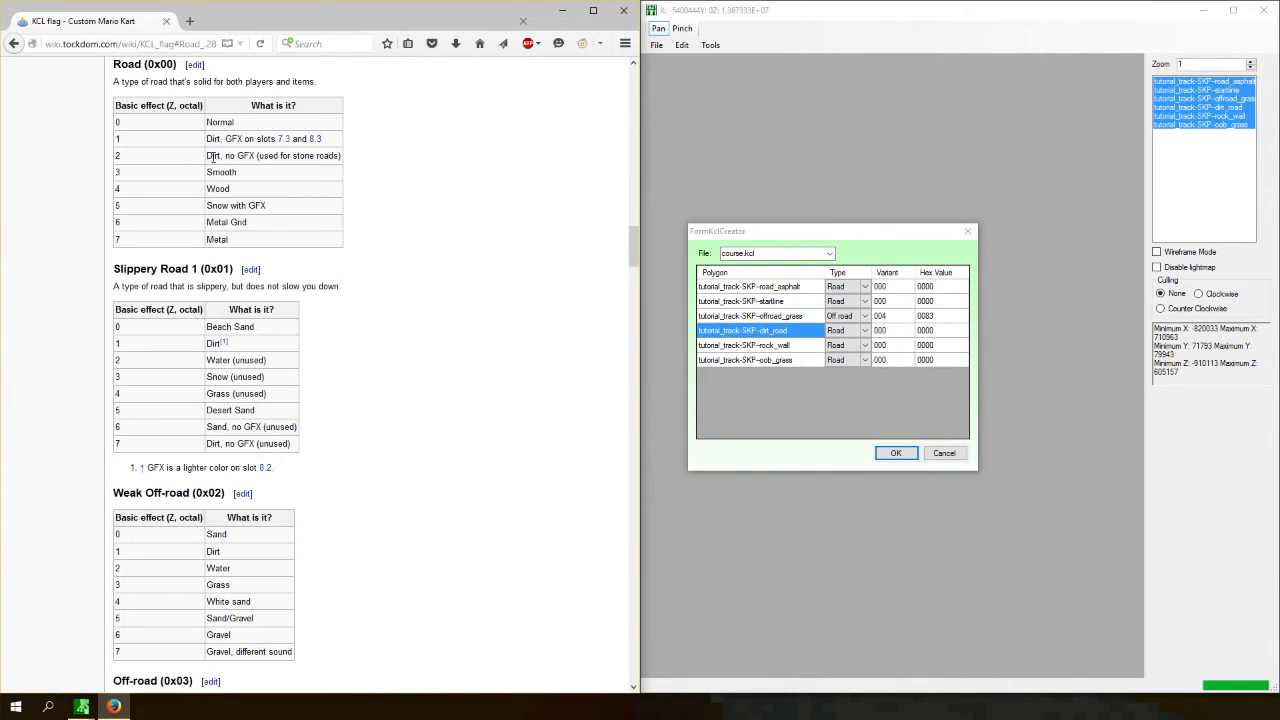
drag(231, 155, 325, 157)
click(308, 157)
click(285, 158)
middle_drag(357, 332, 357, 120)
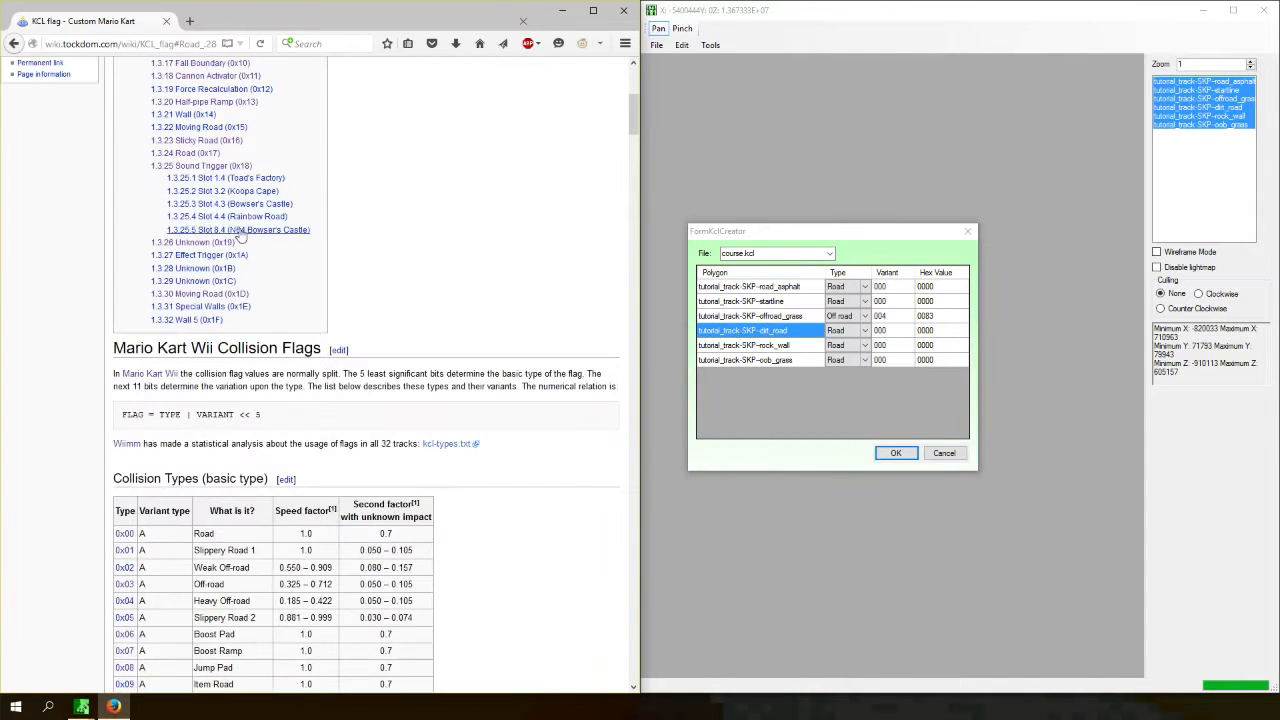
click(202, 155)
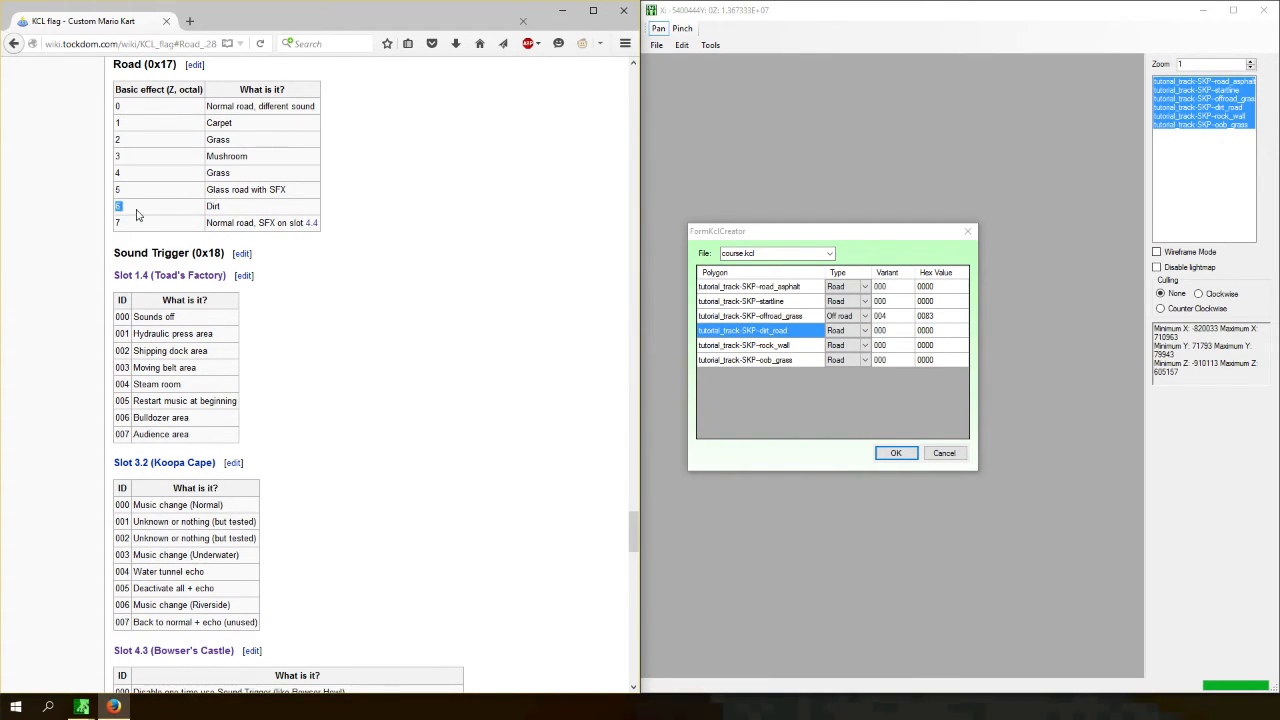
- Set the dirt_road polygon to type 0x17 with variant 006 for dirt
click(865, 333)
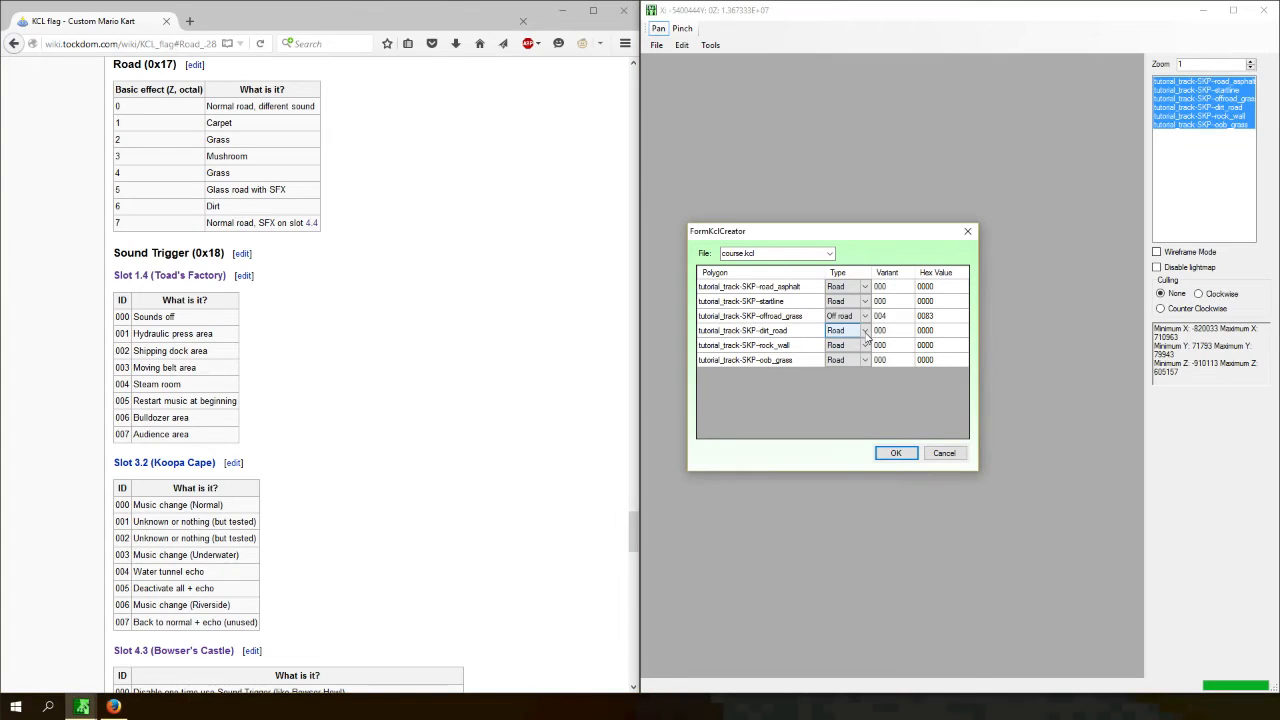
drag(113, 64, 177, 64)
click(529, 297)
click(860, 331)
click(864, 331)
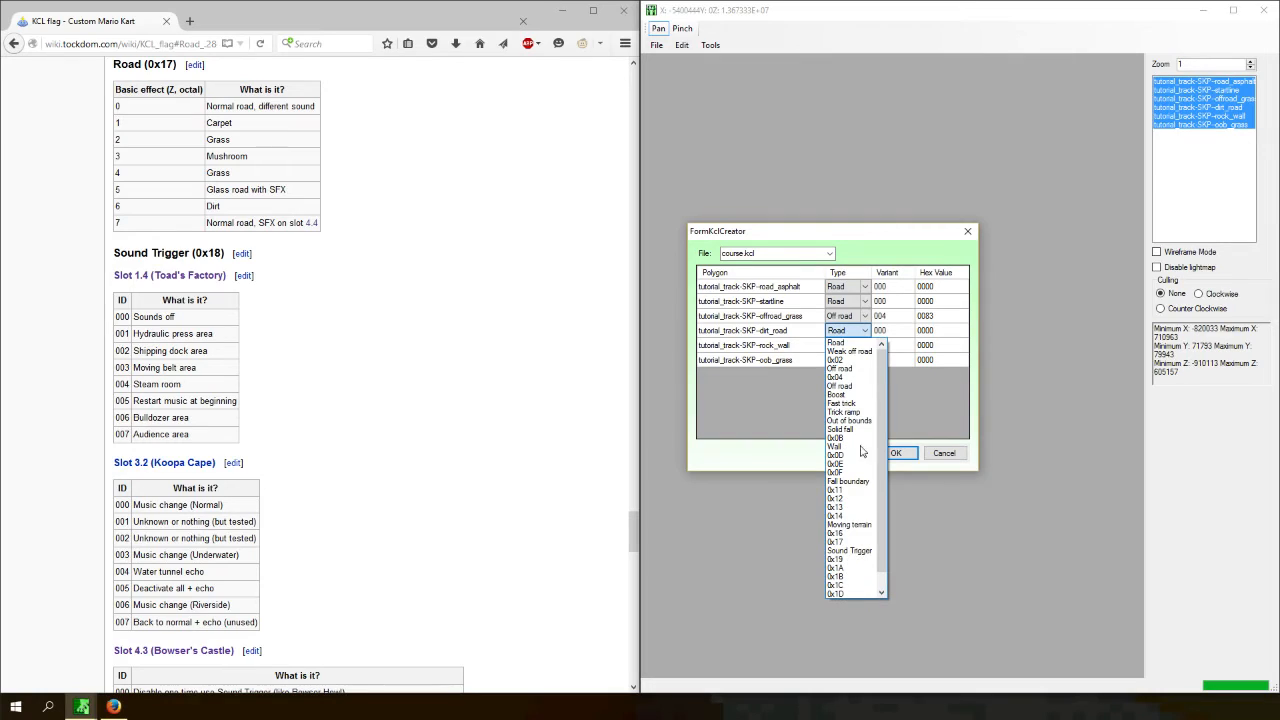
click(840, 542)
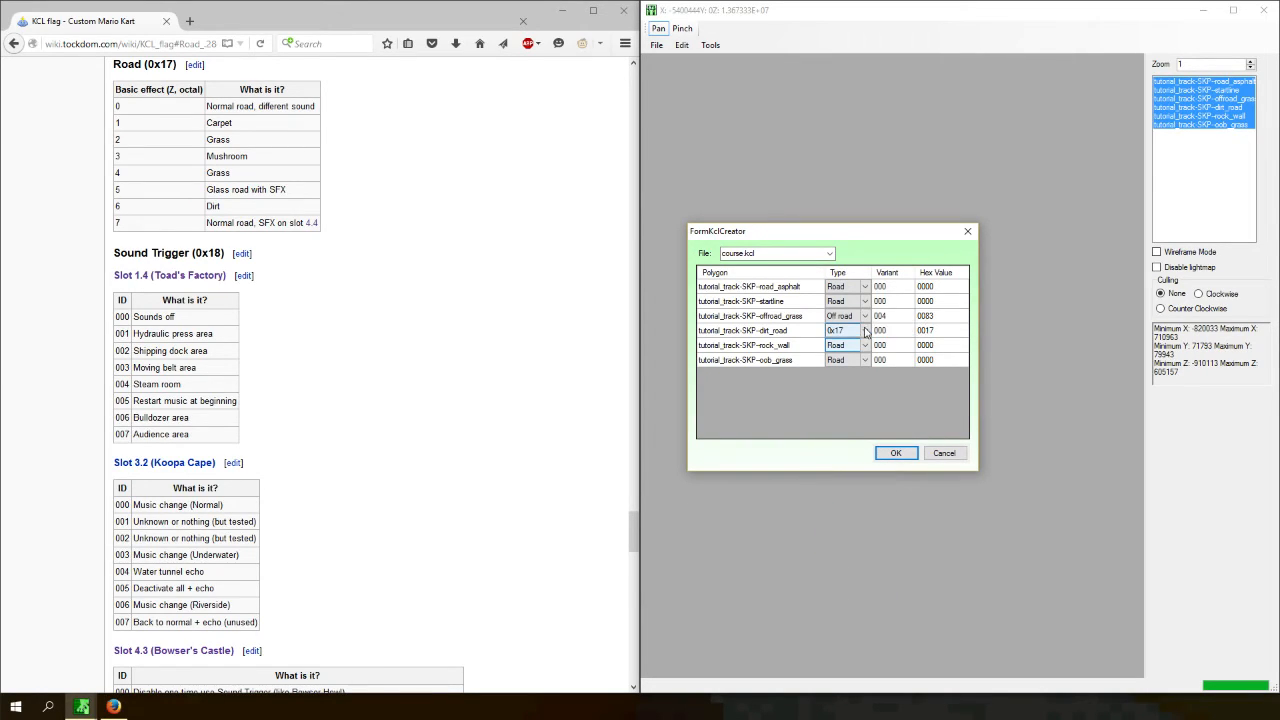
click(866, 331)
click(870, 336)
click(886, 333)
click(888, 332)
click(856, 362)
text(006)
key(Return)
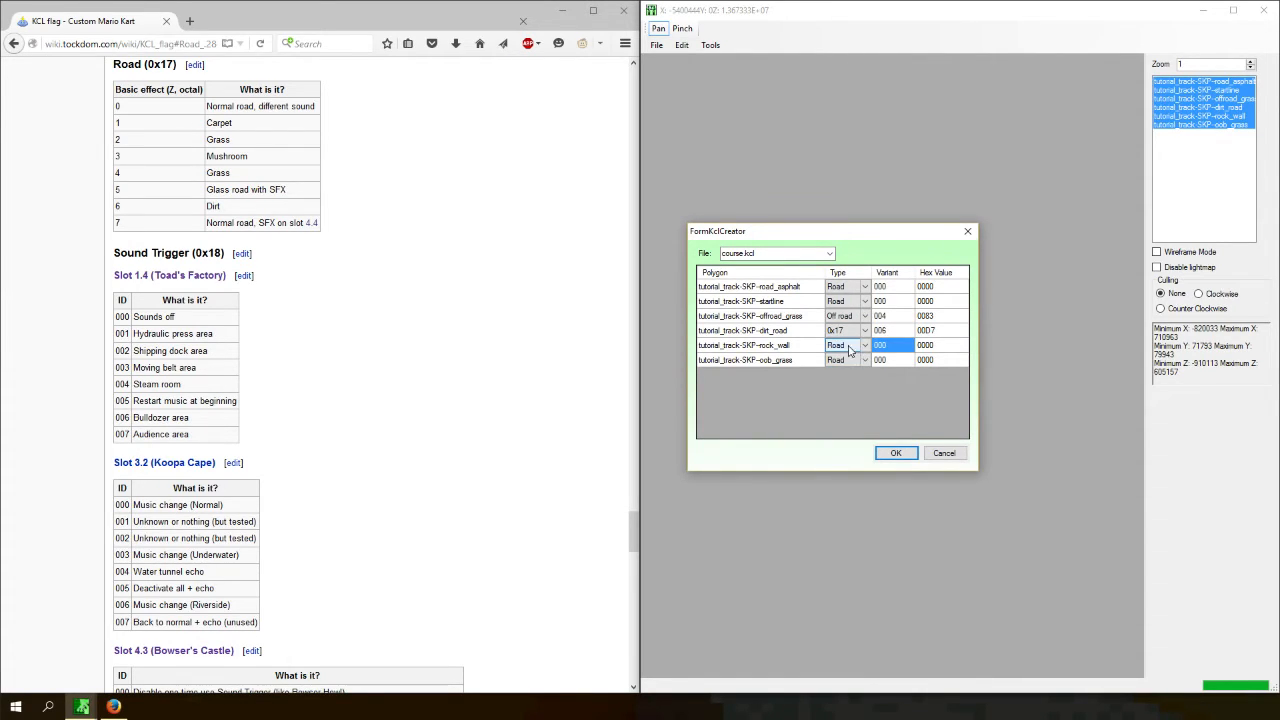
- Look up the Wall type variants on the KCL flag page
click(409, 362)
middle_click(401, 488)
middle_click(416, 172)
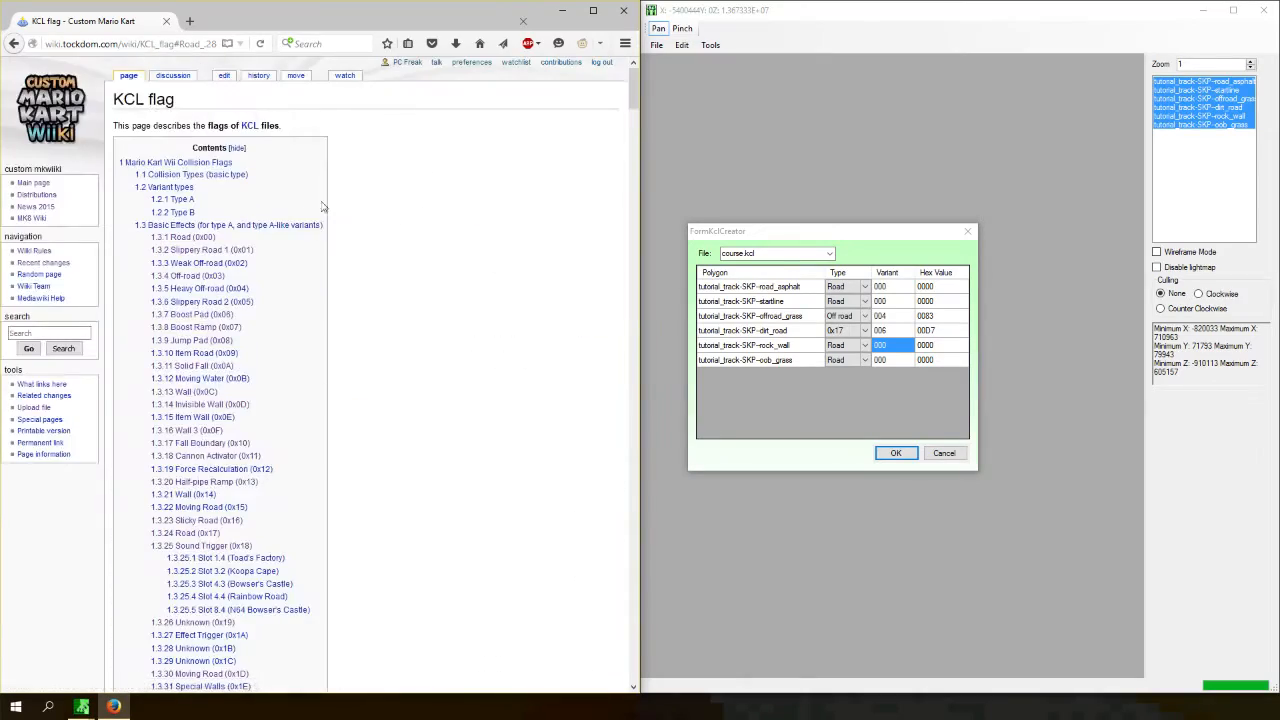
click(187, 447)
middle_click(334, 355)
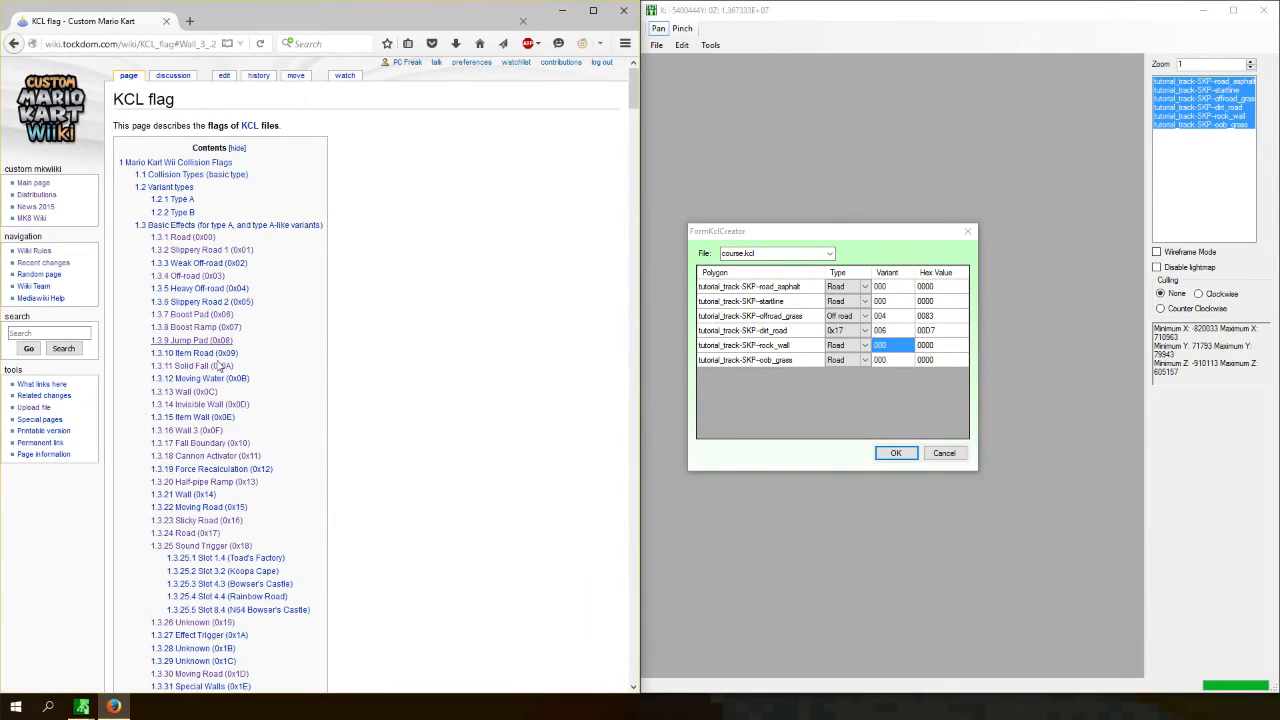
click(208, 392)
- Set the rock_wall polygon to the Wall type with variant 001 for rock
click(858, 344)
click(860, 344)
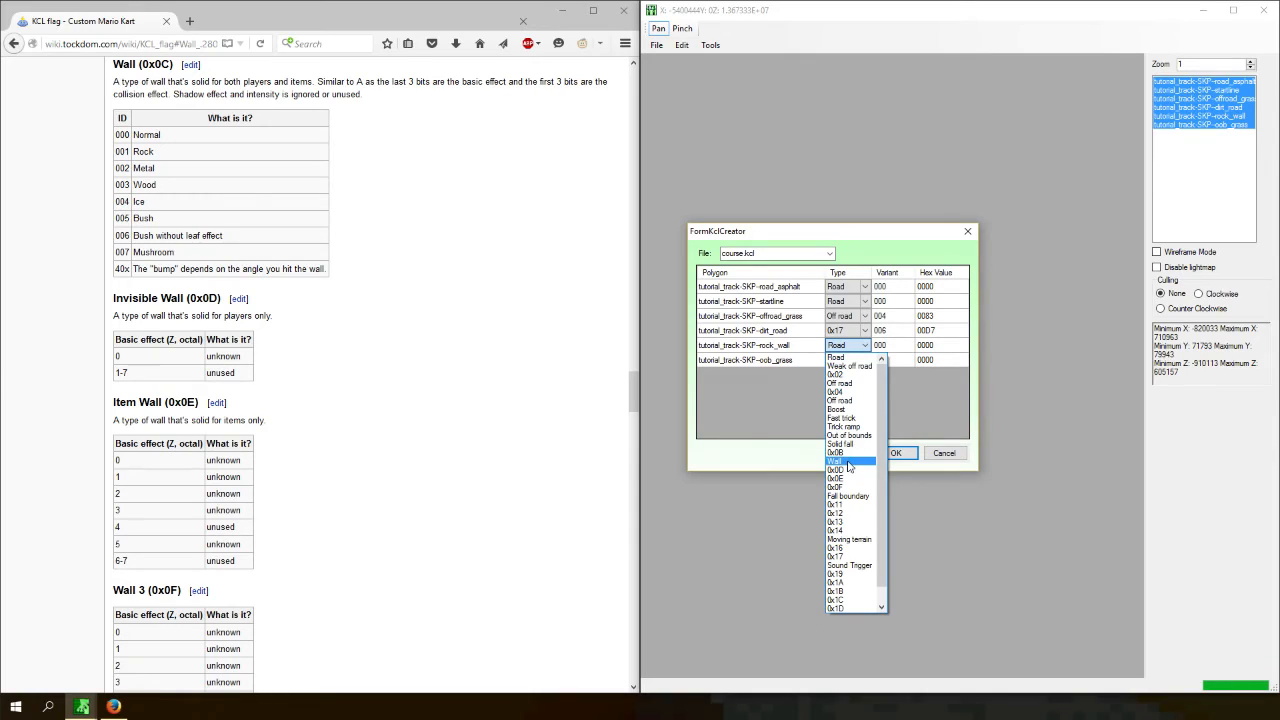
click(850, 461)
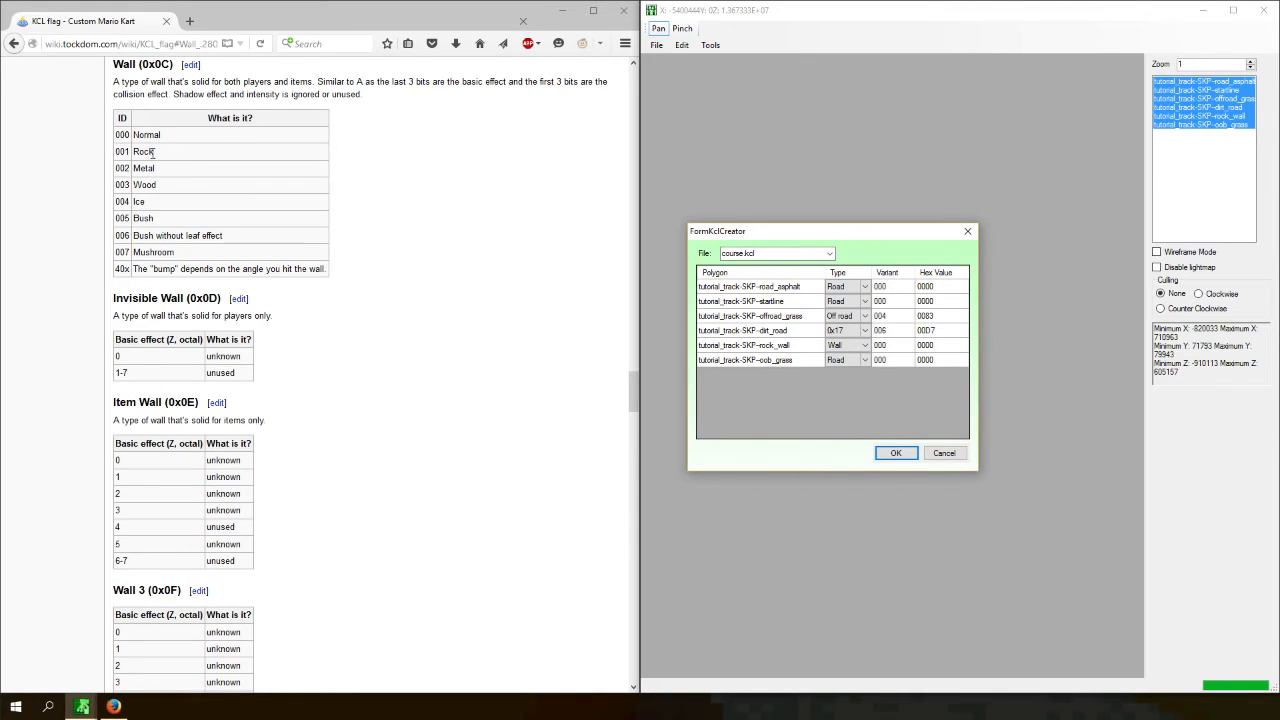
click(889, 345)
text(1)
key(Return)
- Look up Fall Boundary and set the oob_grass polygon to the Fall boundary type
middle_click(381, 389)
middle_click(379, 112)
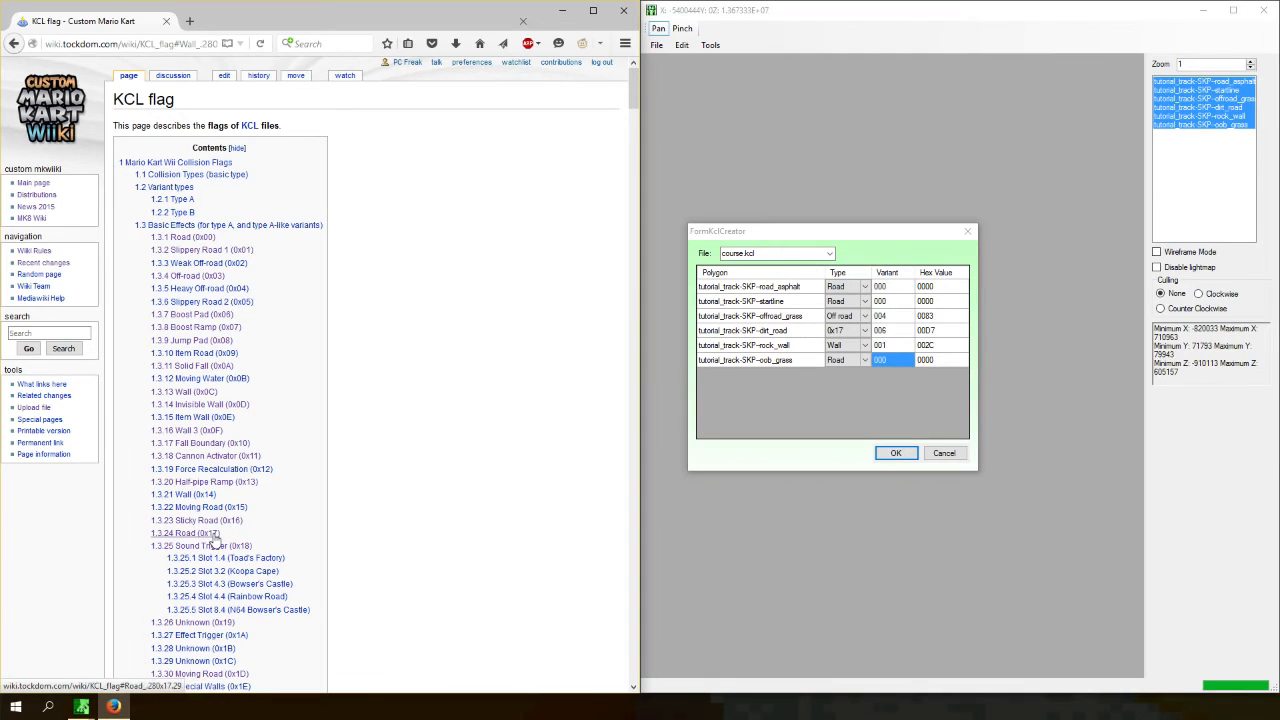
scroll(212, 550, down, 2)
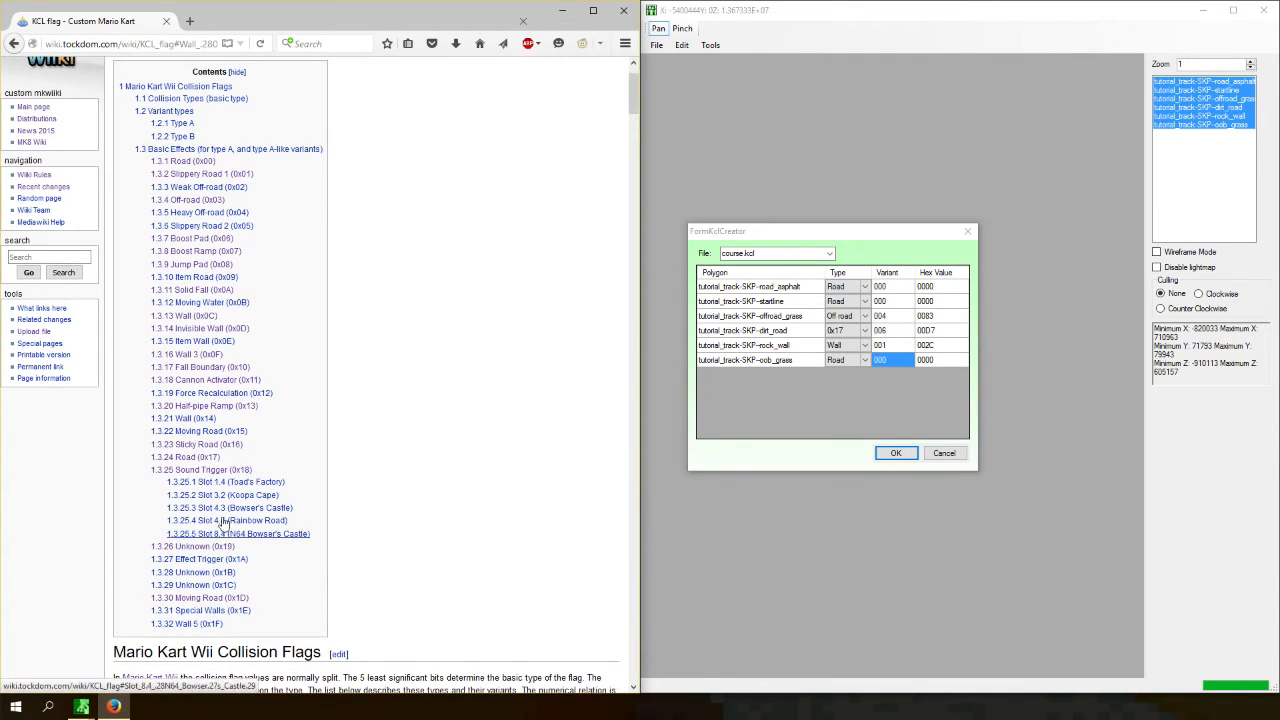
click(205, 367)
click(845, 359)
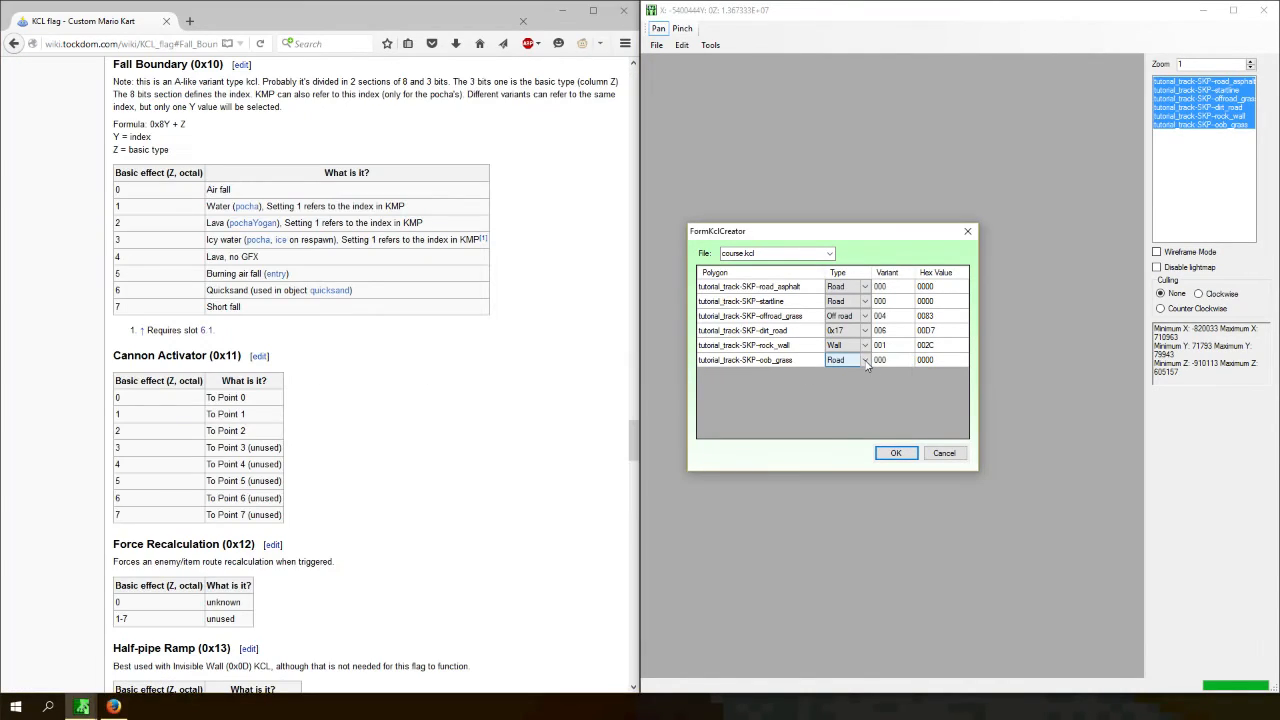
click(850, 359)
click(848, 510)
click(133, 82)
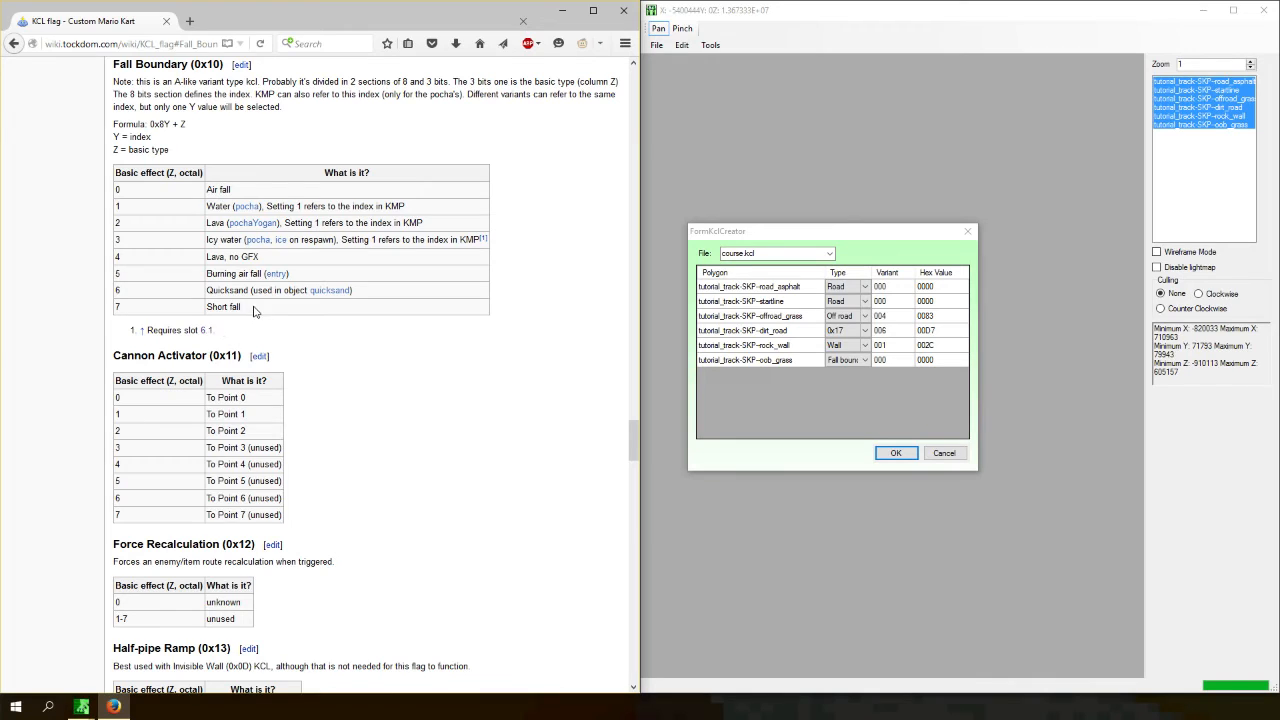
middle_drag(590, 471, 540, 133)
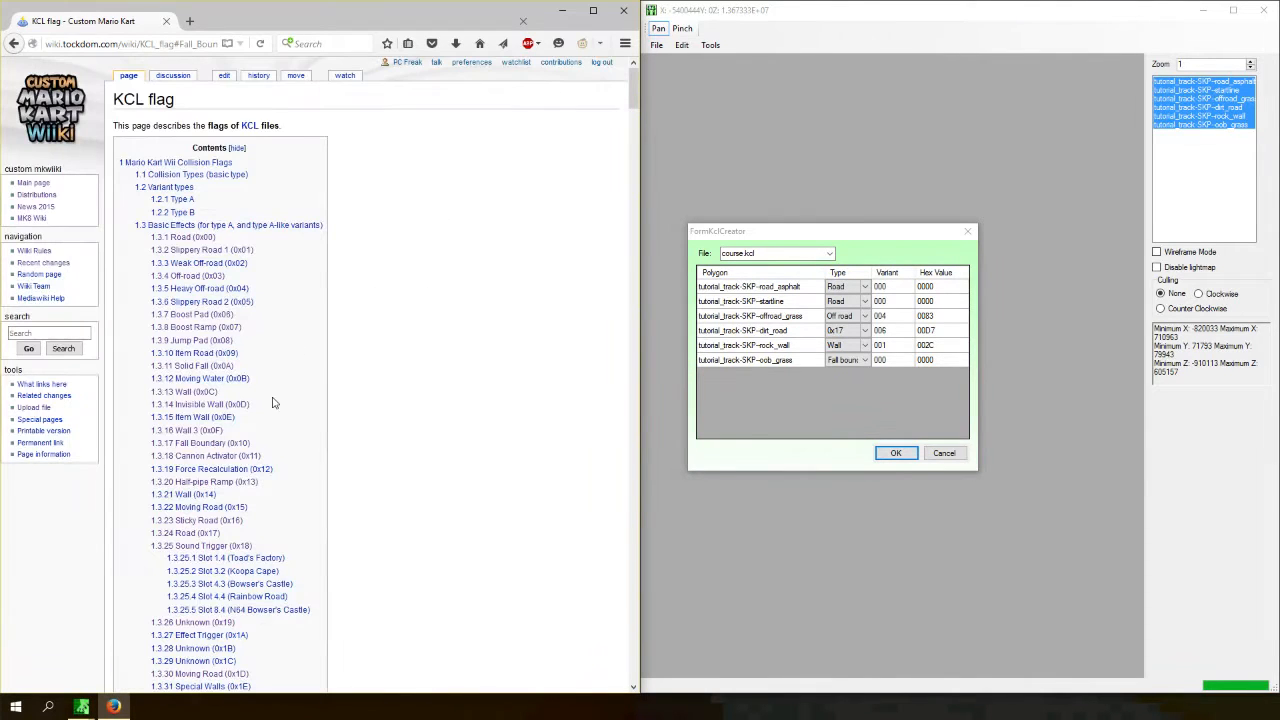
- Look up Solid Fall and set the oob_grass polygon to the Solid fall type
click(206, 368)
click(865, 360)
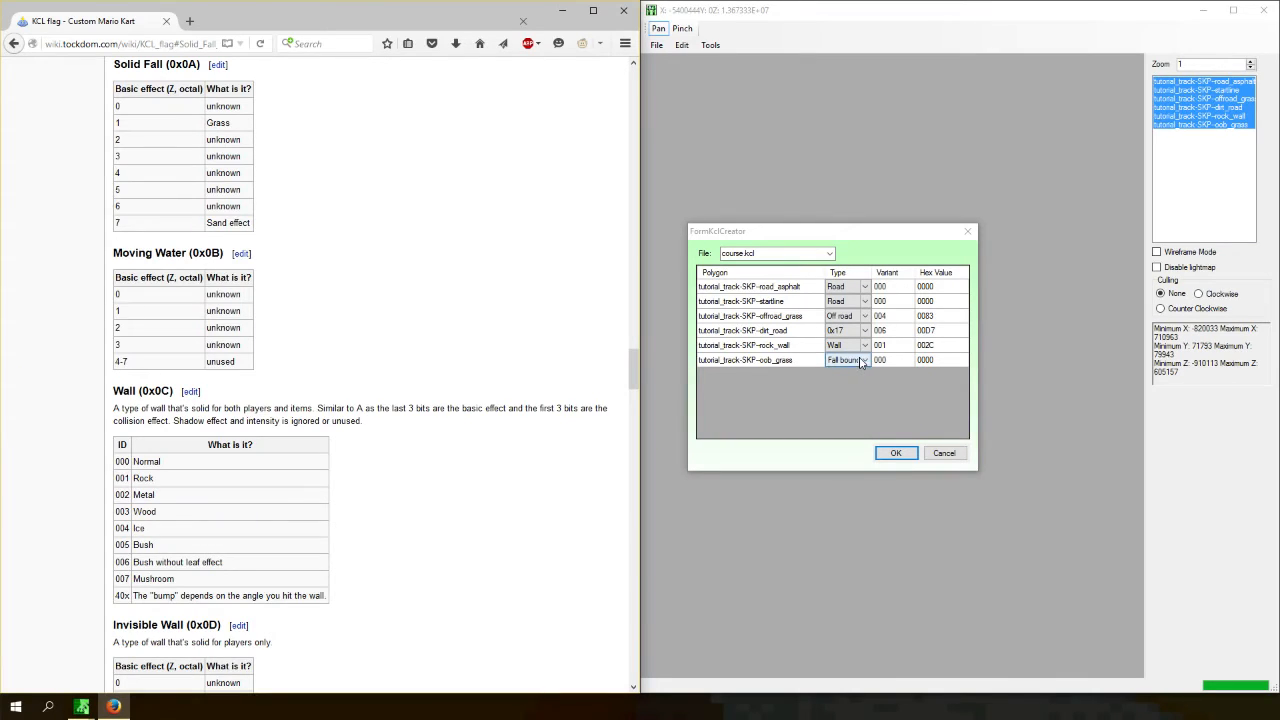
click(866, 361)
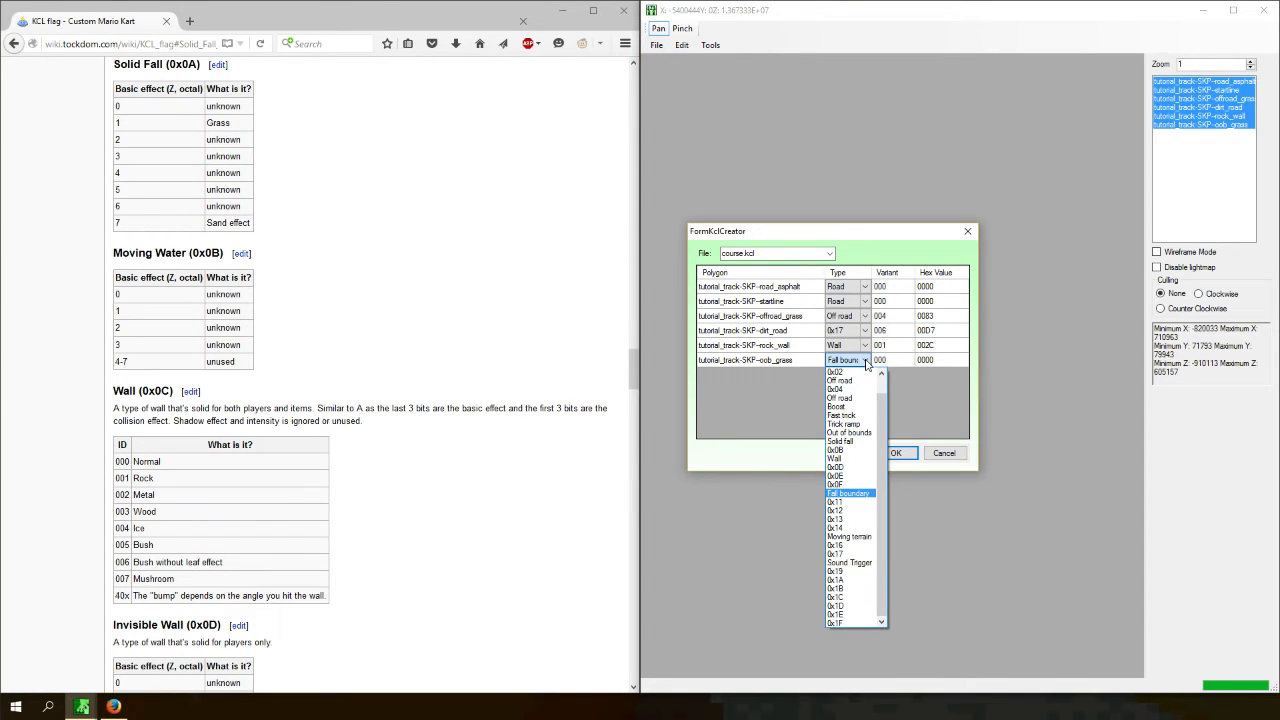
click(852, 441)
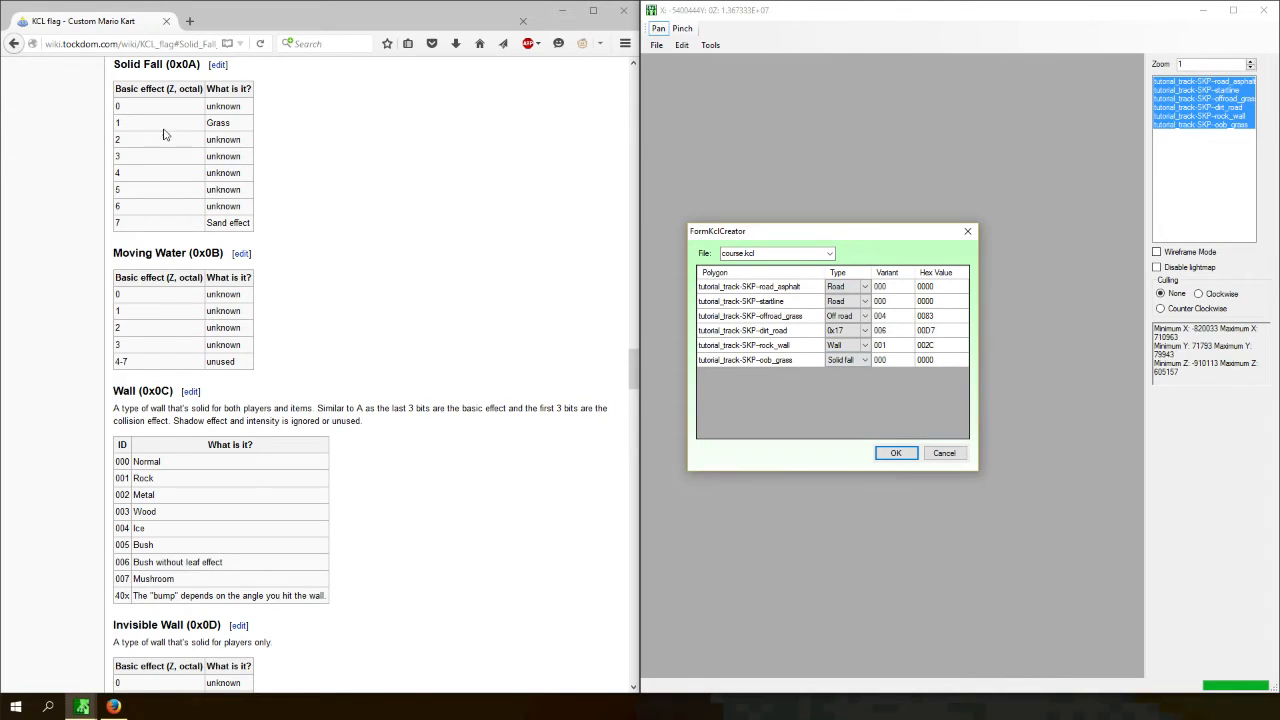
double_click(170, 132)
click(885, 360)
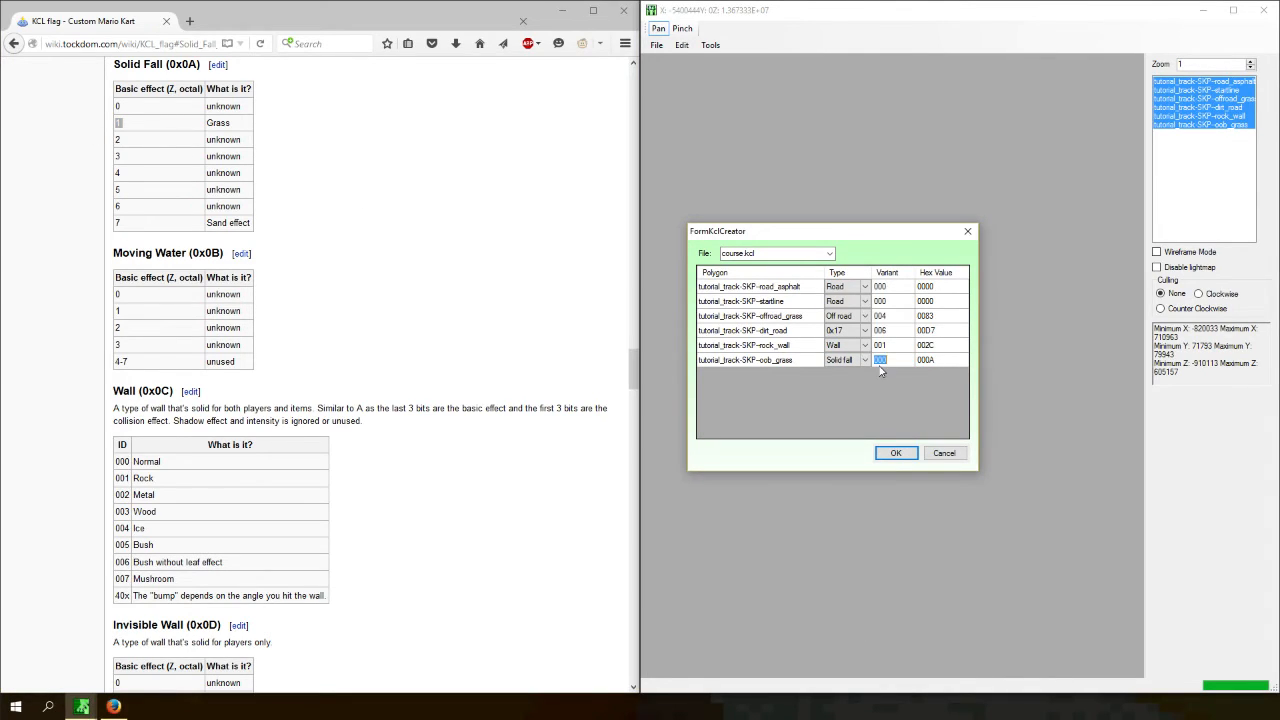
key(Return)
- Review the variant cells and confirm the collision settings to generate the KCL, dismissing the warning
drag(254, 225, 210, 208)
click(229, 133)
mouse_move(242, 109)
mouse_down()
mouse_move(208, 107)
mouse_move(250, 110)
mouse_up()
click(208, 112)
click(249, 114)
click(891, 380)
click(890, 345)
click(899, 360)
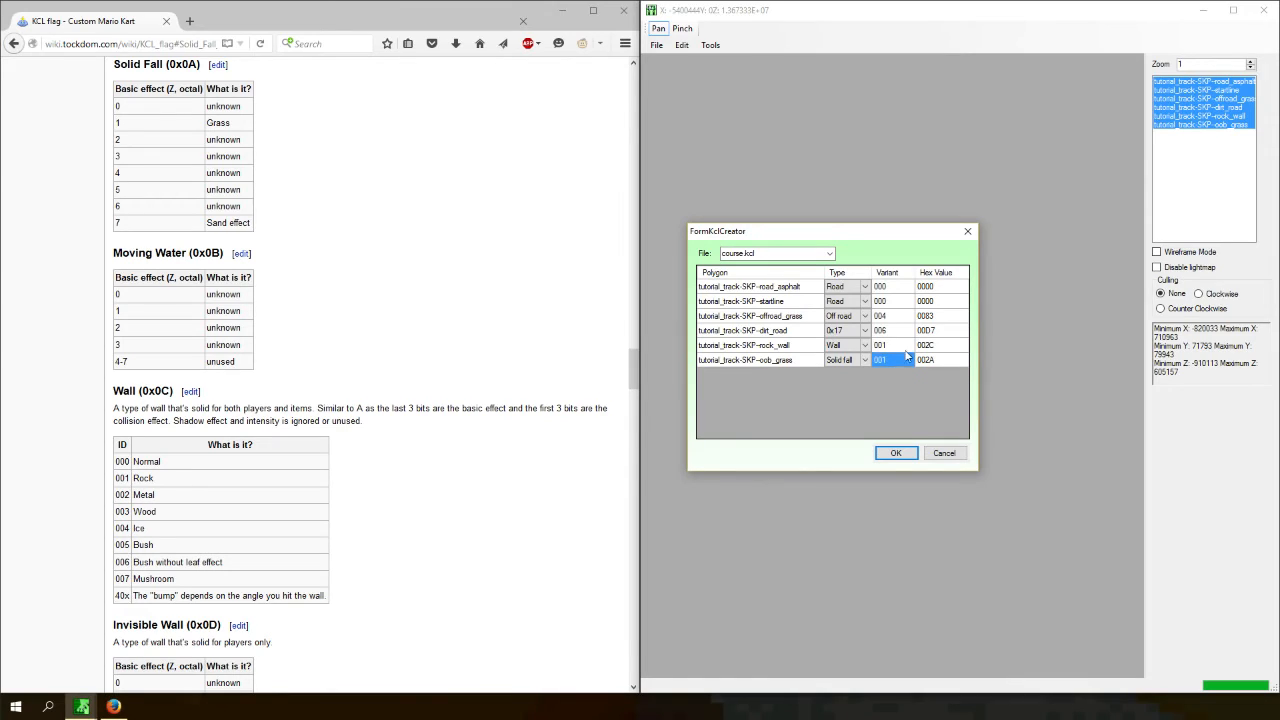
click(880, 345)
click(876, 360)
click(895, 453)
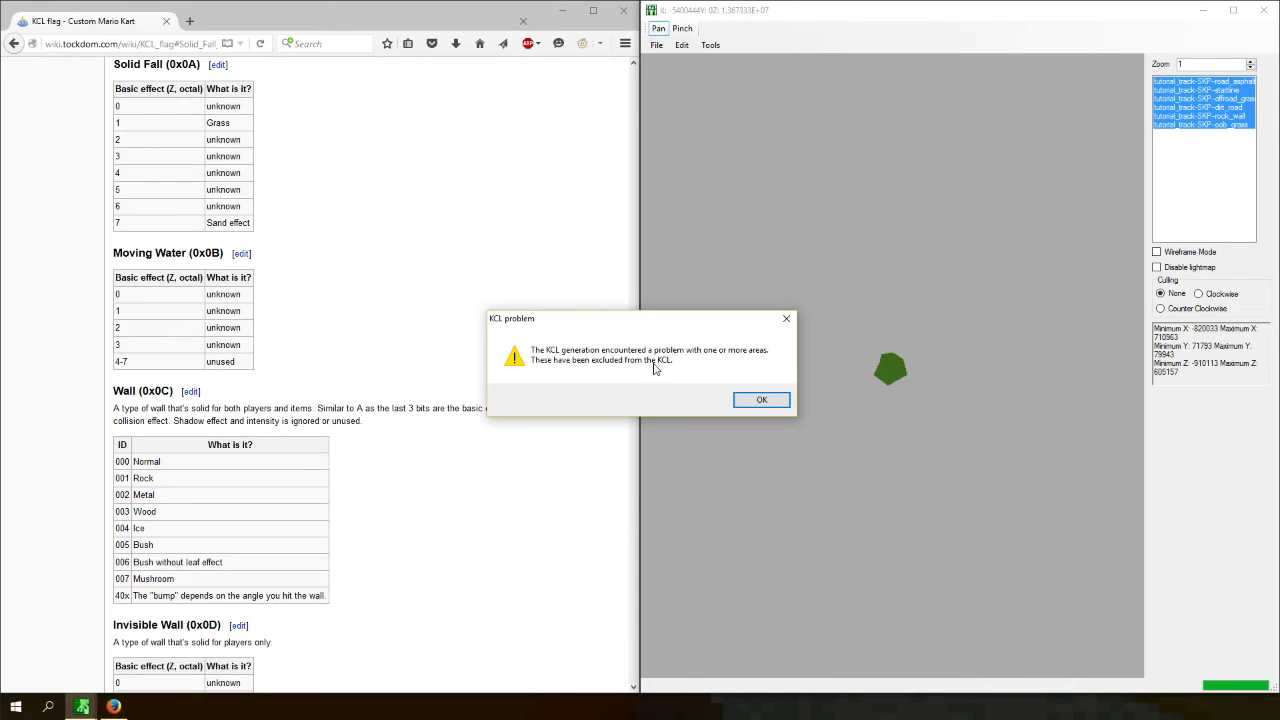
click(760, 400)
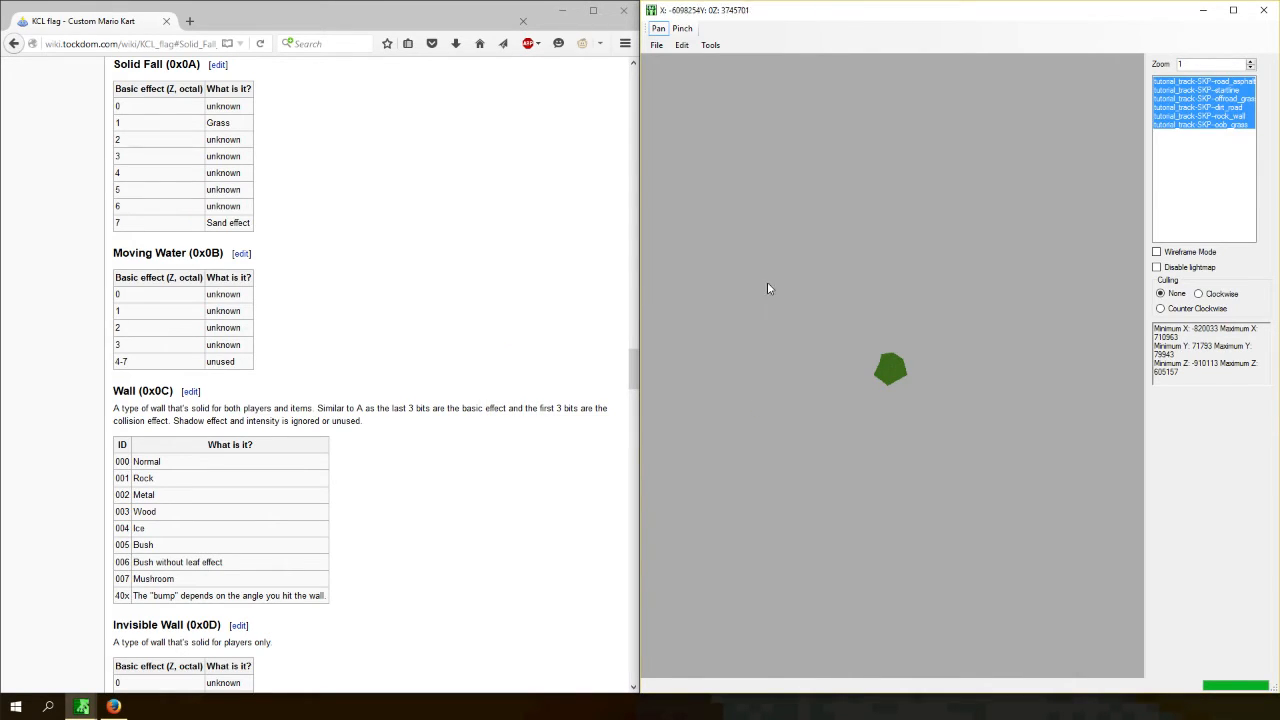
- Save the generated KCL collision file
click(656, 45)
click(655, 110)
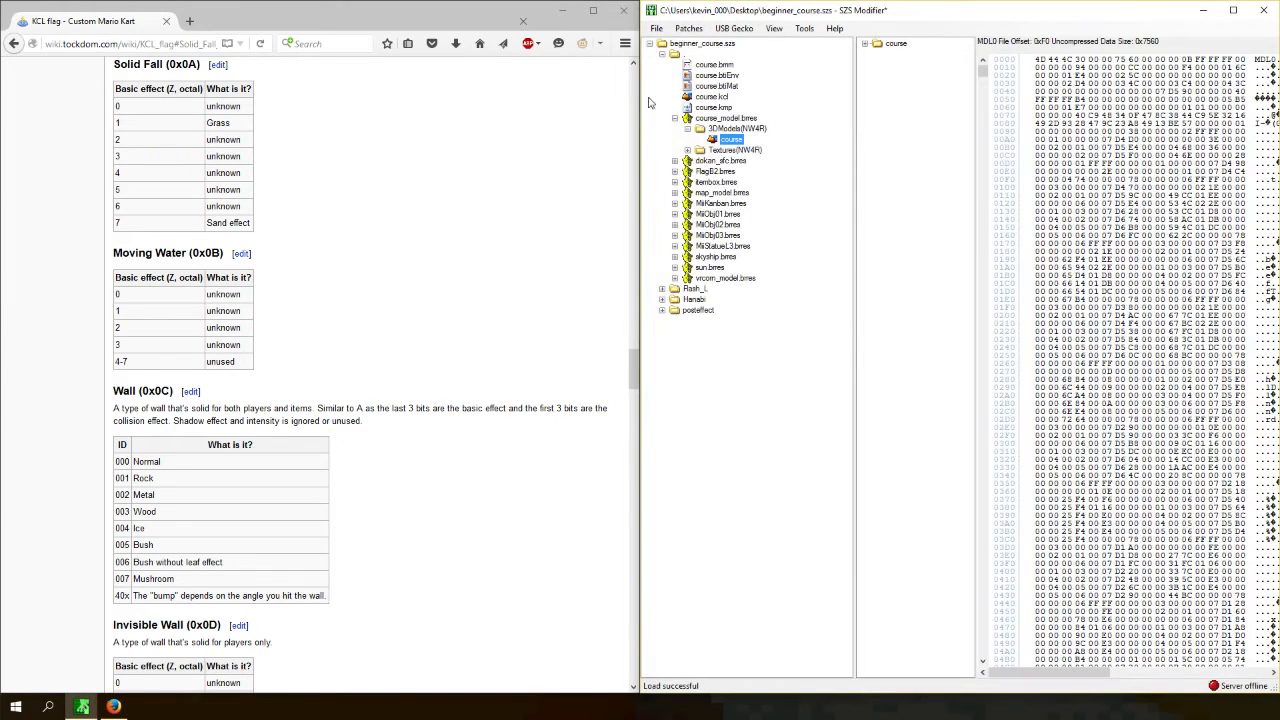
click(656, 28)
click(690, 61)
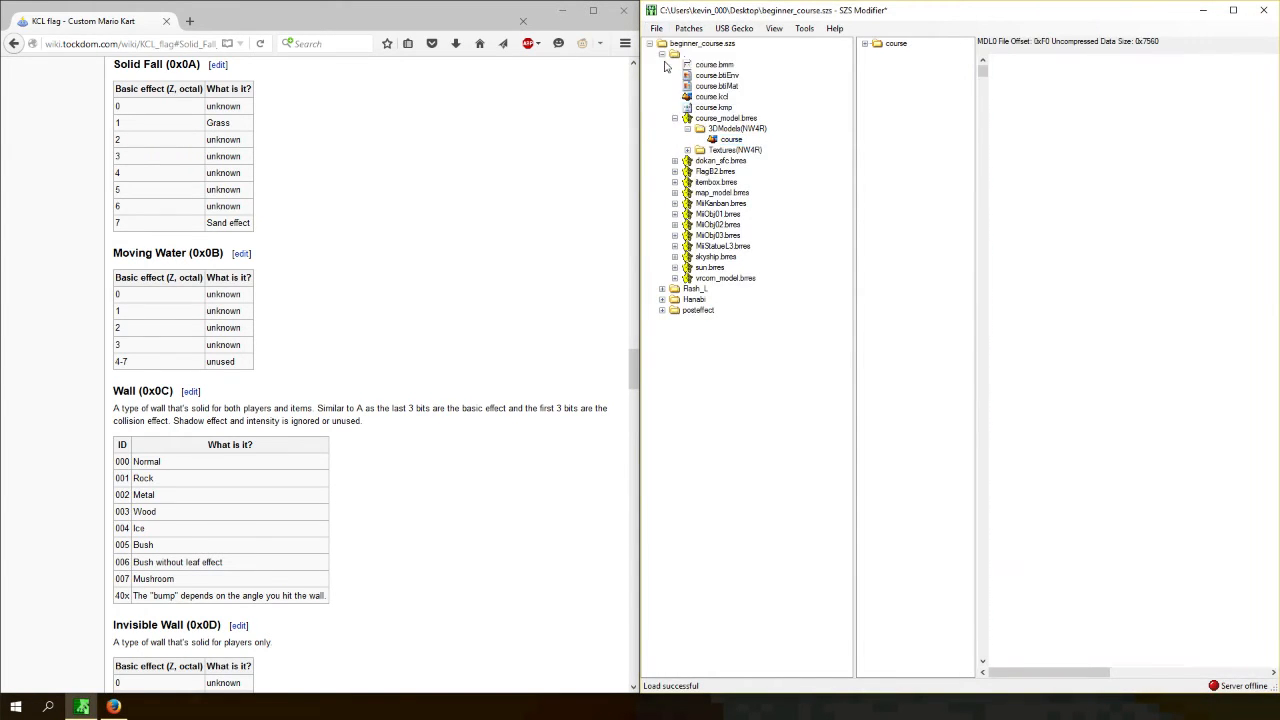
- Close the SZS Modifier window and minimize the browser
click(1258, 10)
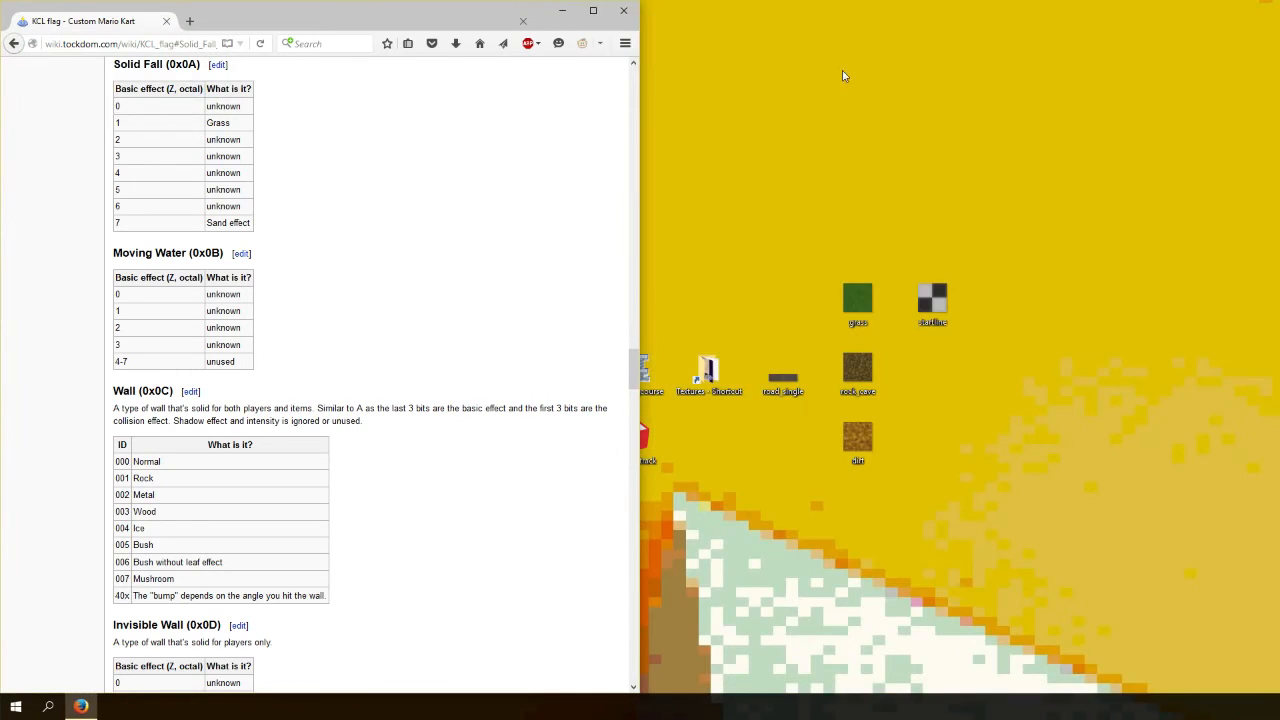
double_click(474, 24)
click(1201, 11)
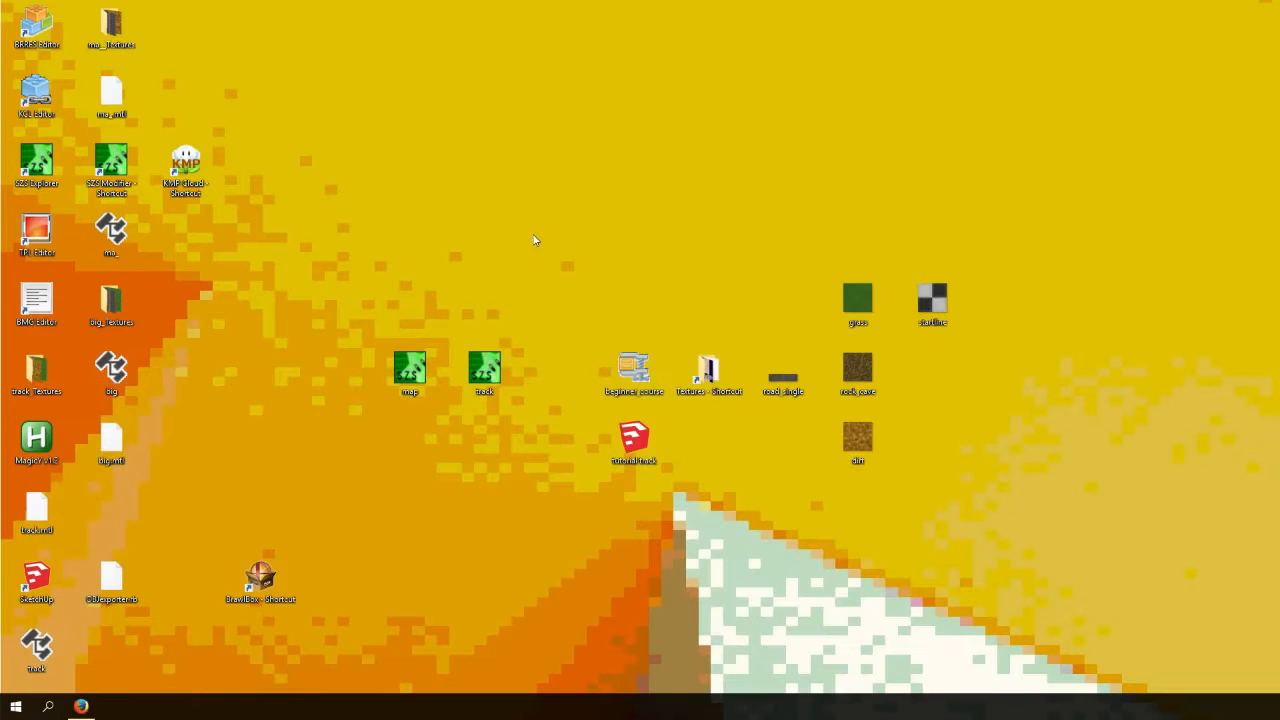
- Open beginner_course.szs with SzsTool
mouse_move(697, 445)
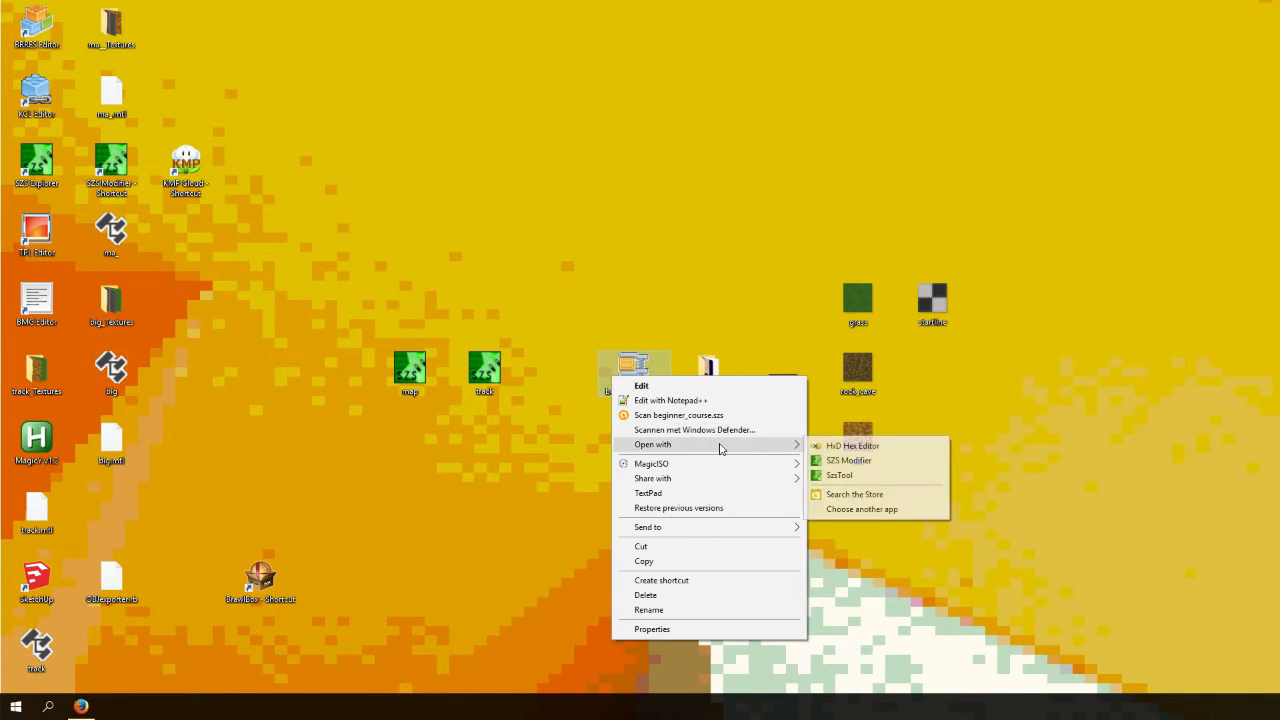
click(833, 475)
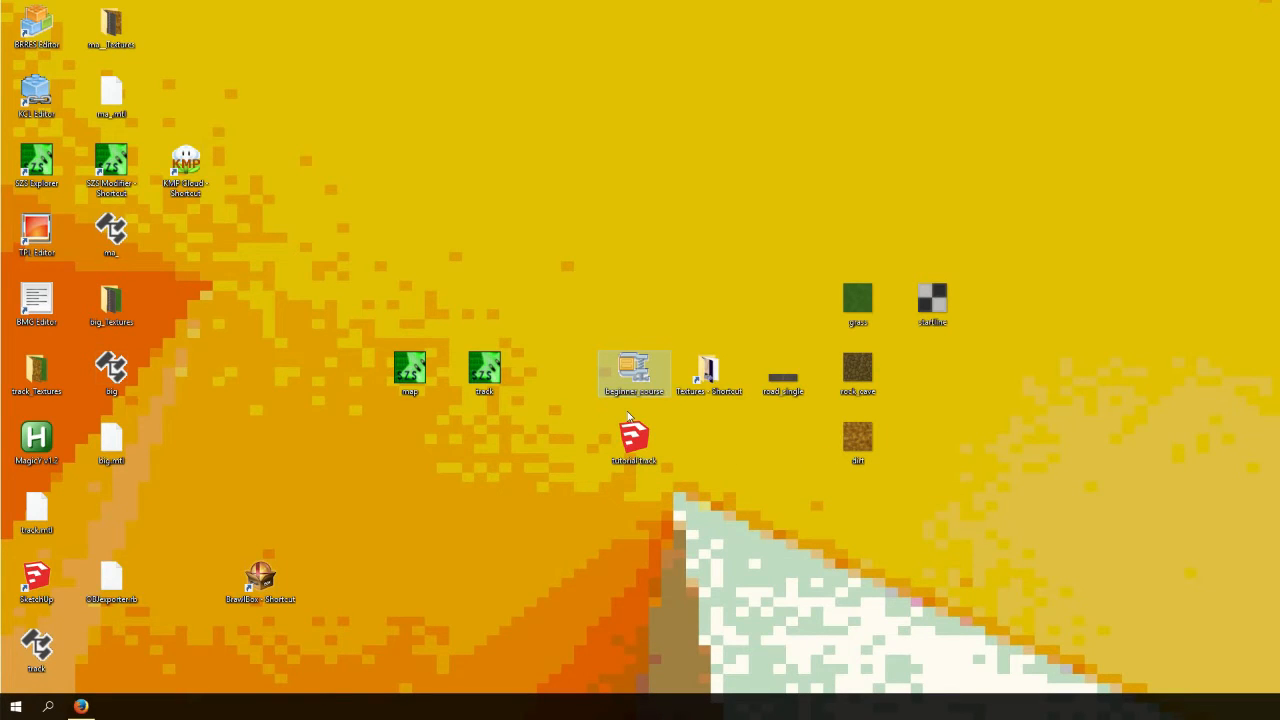
double_click(188, 145)
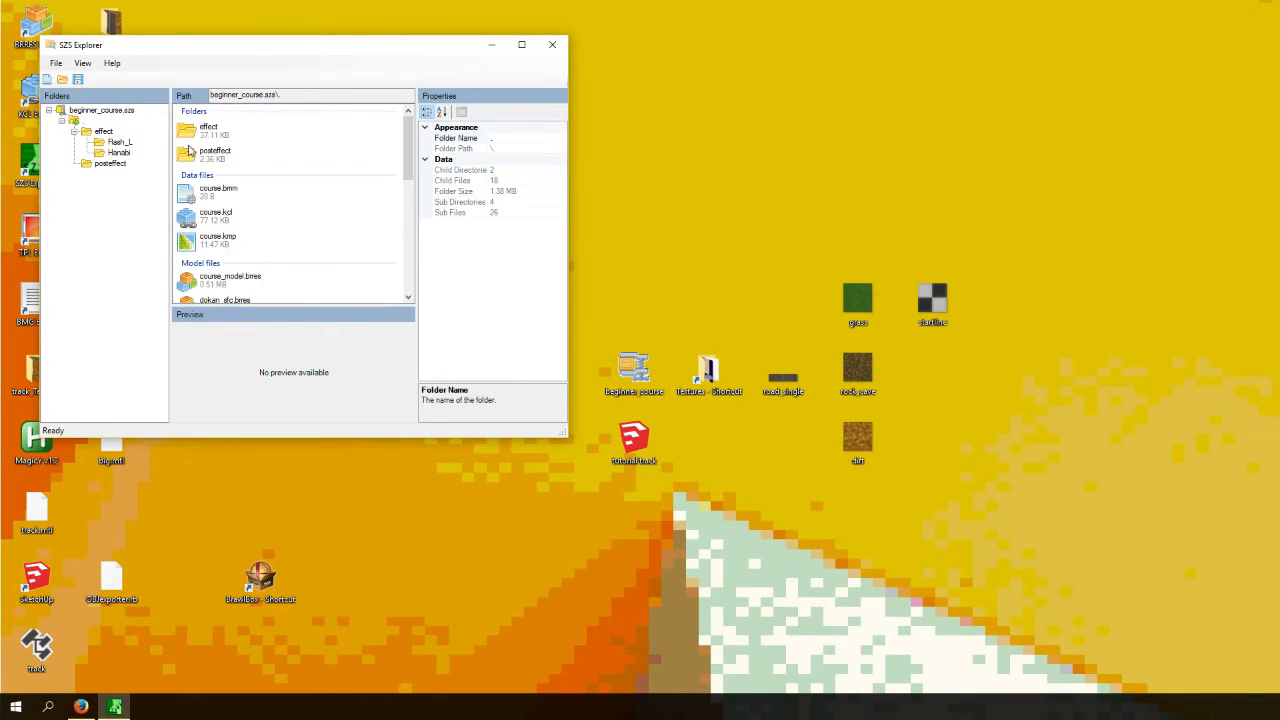
- Replace course_model.brres in the archive with the track BRRES file from the Desktop
click(222, 216)
scroll(252, 250, down, 1)
click(226, 199)
right_click(224, 200)
click(260, 272)
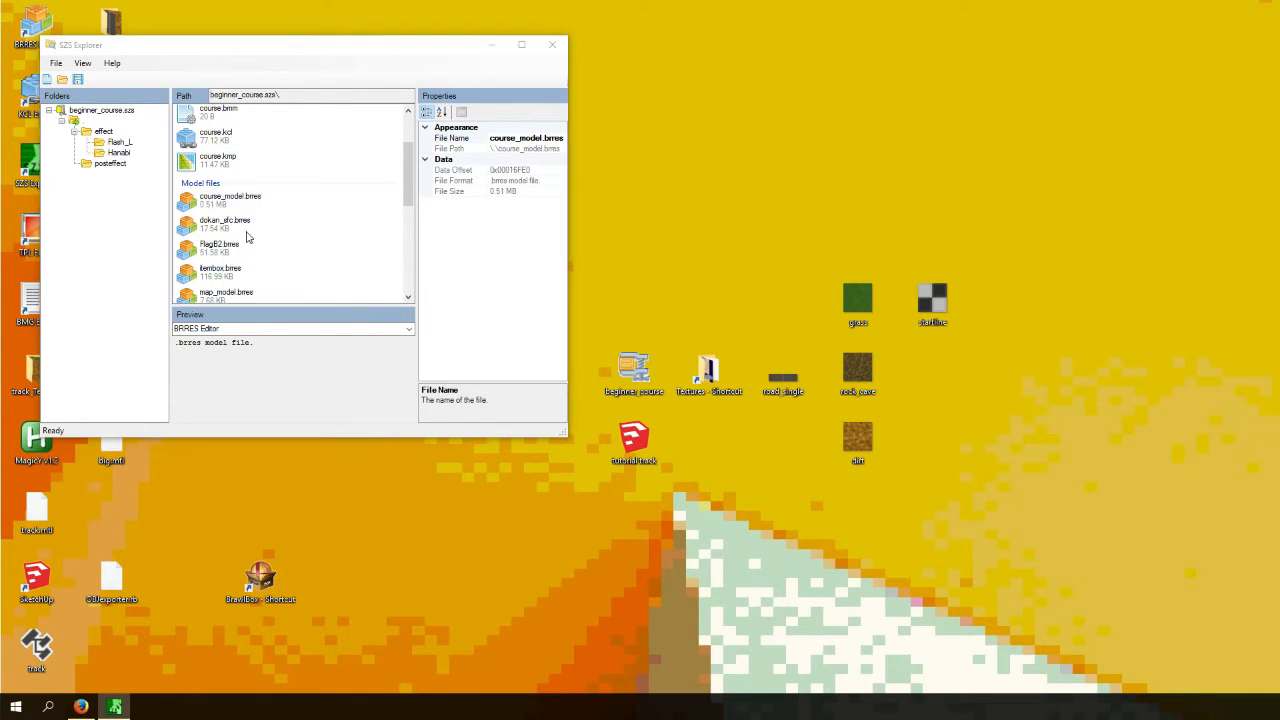
scroll(260, 300, down, 5)
double_click(205, 352)
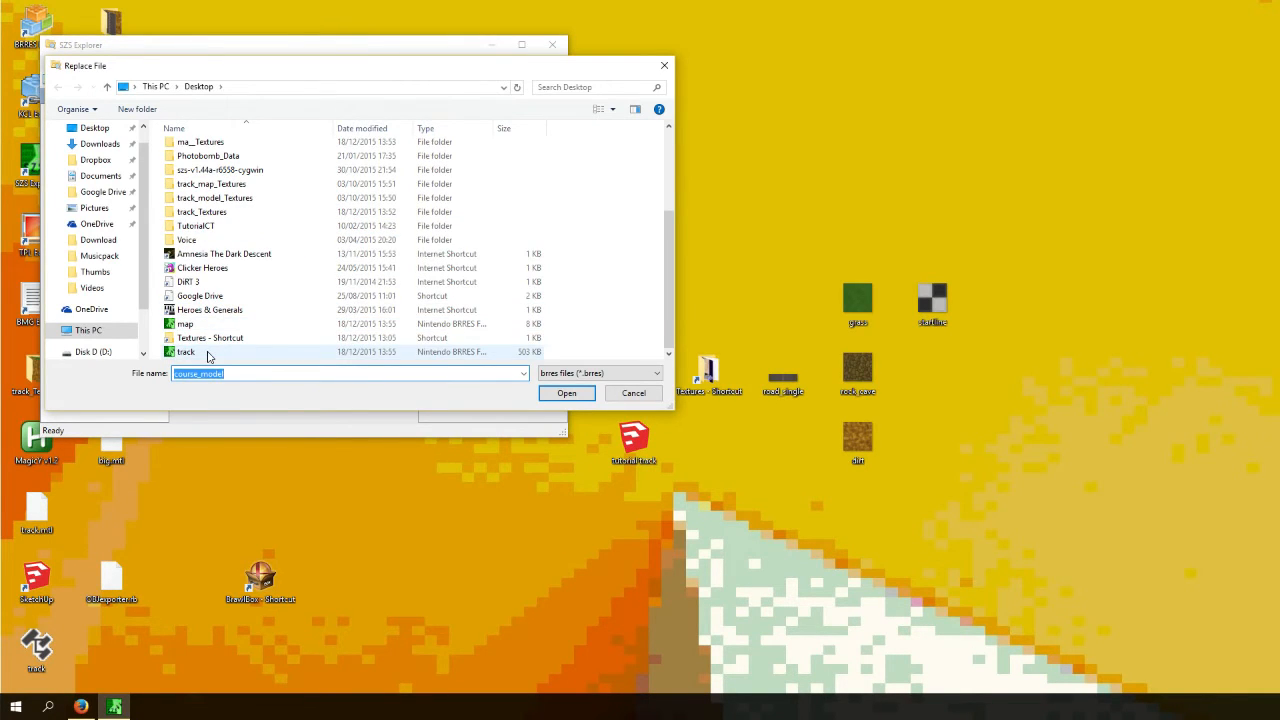
- Save the modified archive and maximize the SZS Explorer window
click(58, 65)
click(75, 112)
click(521, 44)
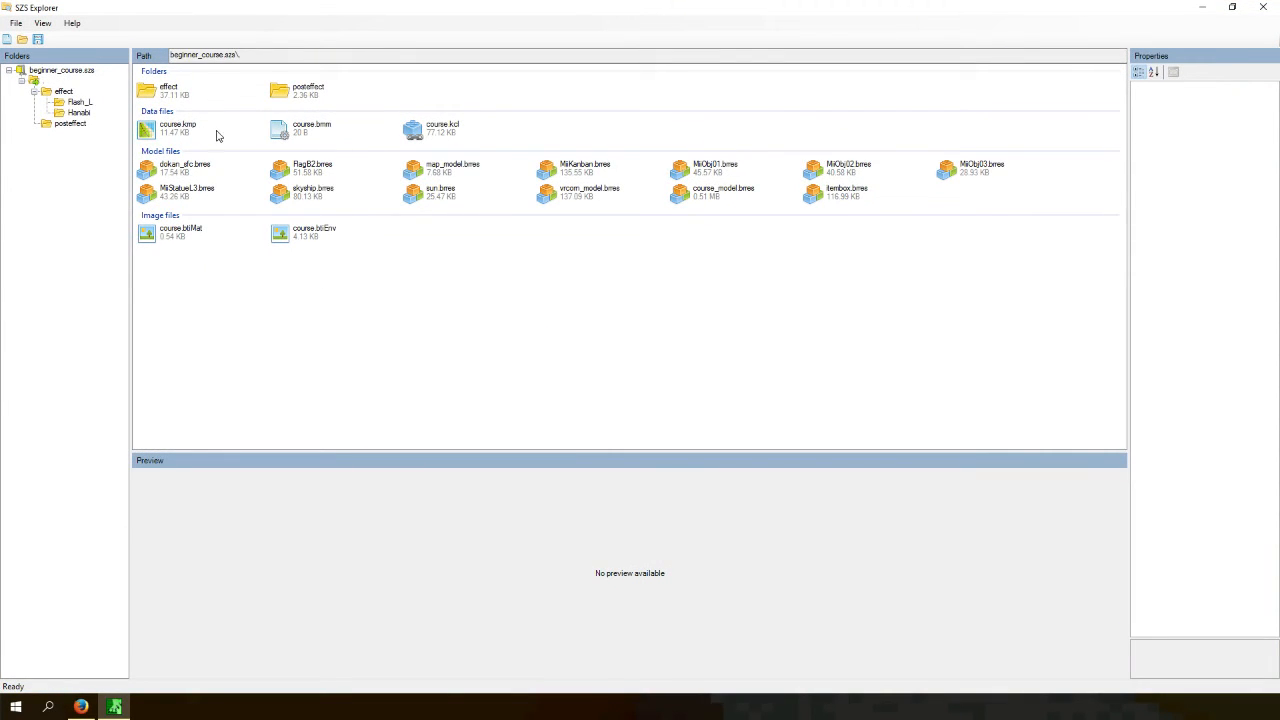
- Export course.kmp from the archive to the Desktop as course
click(177, 132)
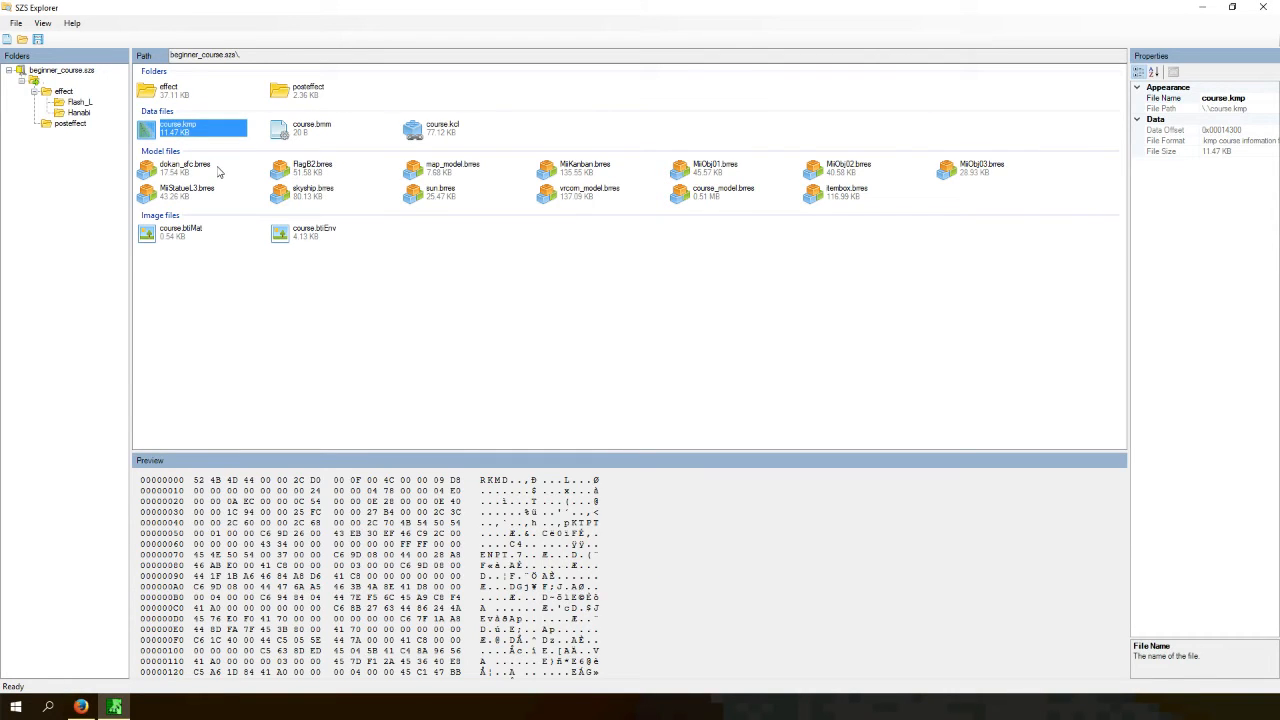
click(427, 133)
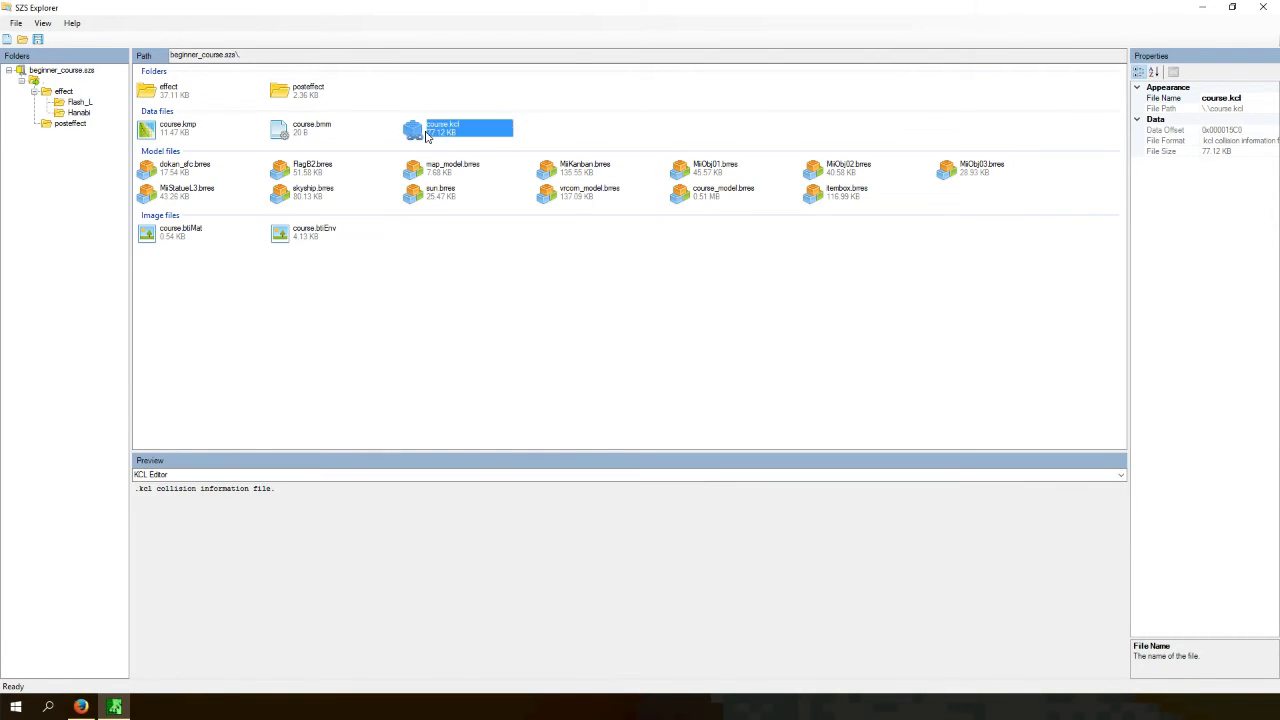
click(283, 138)
click(169, 137)
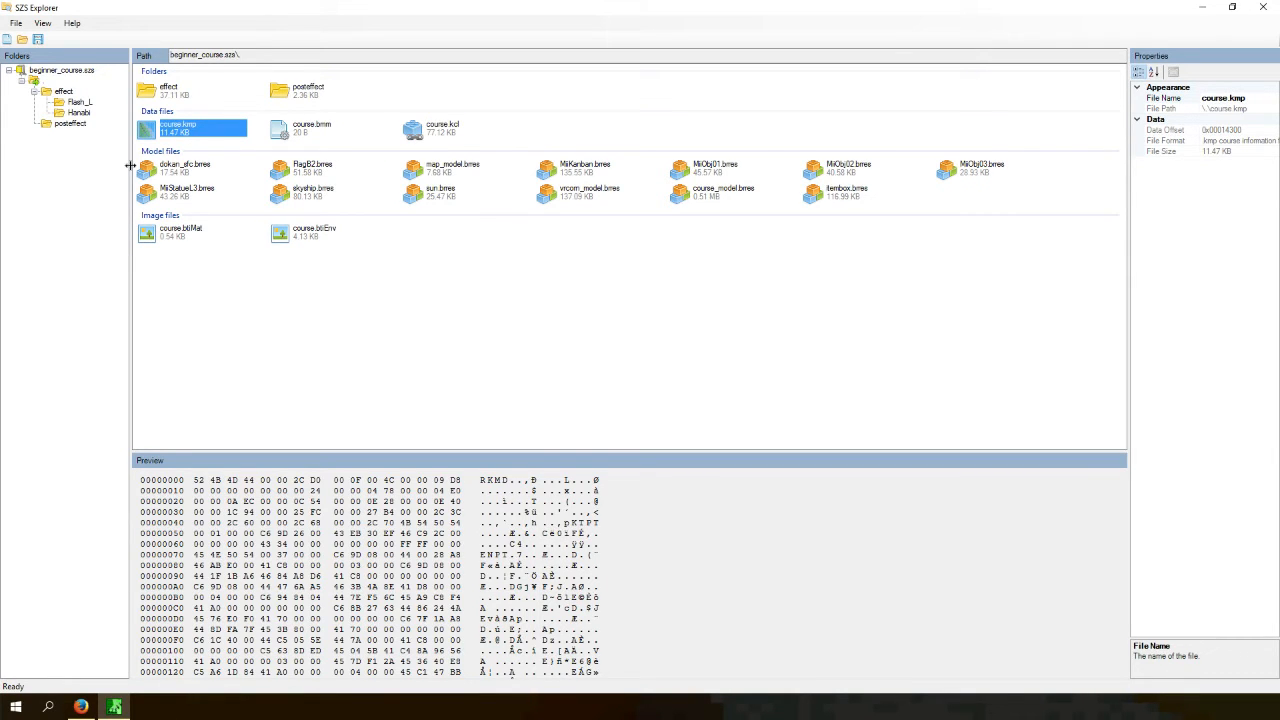
right_click(153, 129)
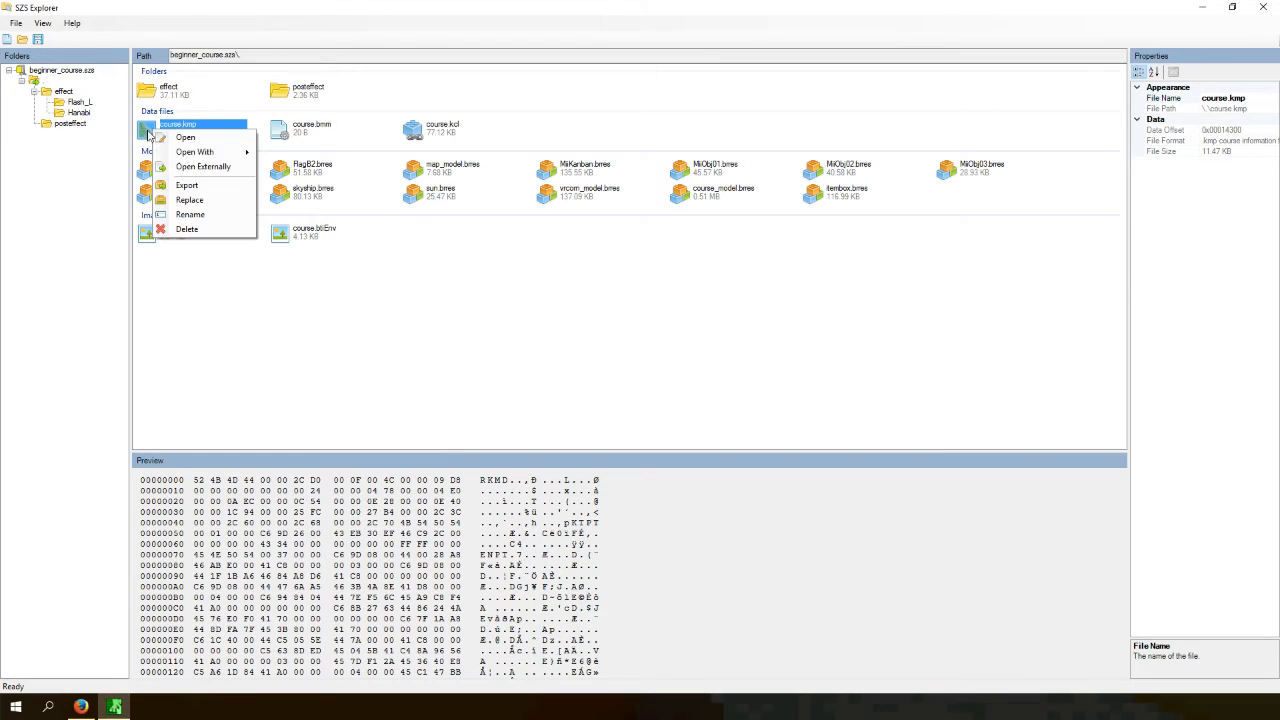
click(187, 184)
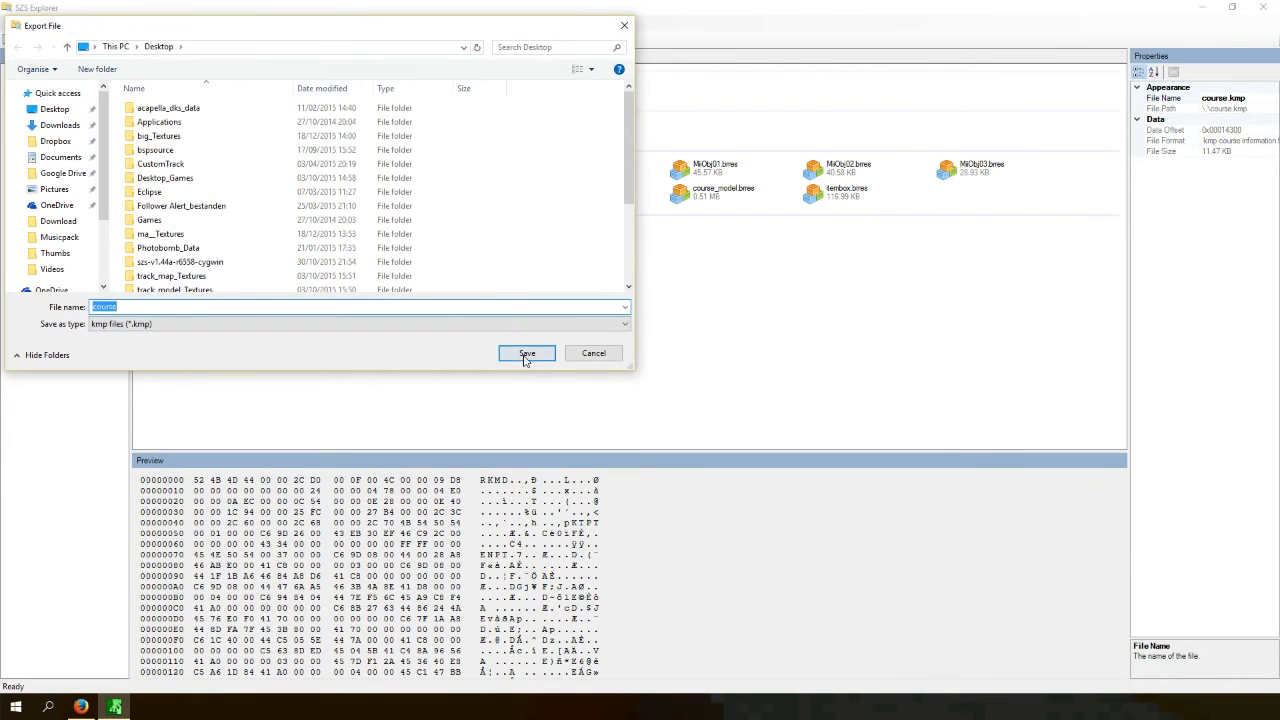
click(526, 353)
- Open the exported course.kmp in KMP Cloud
click(1202, 7)
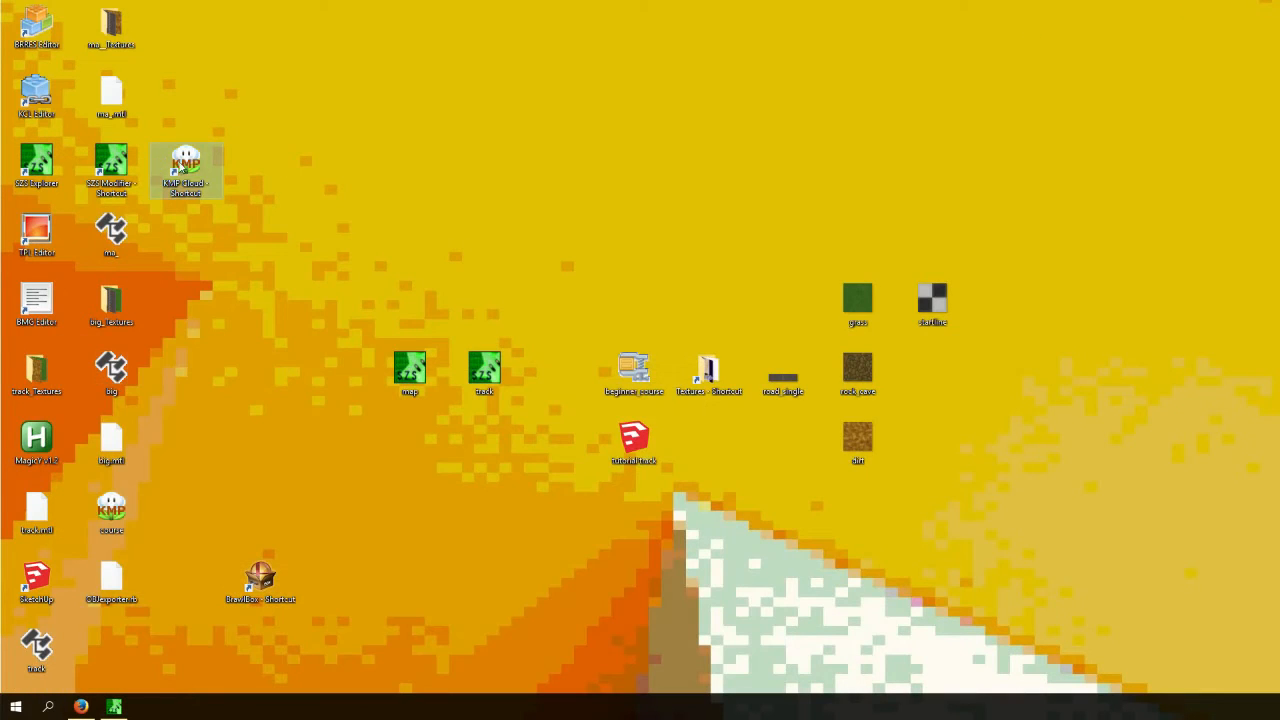
drag(115, 512, 668, 494)
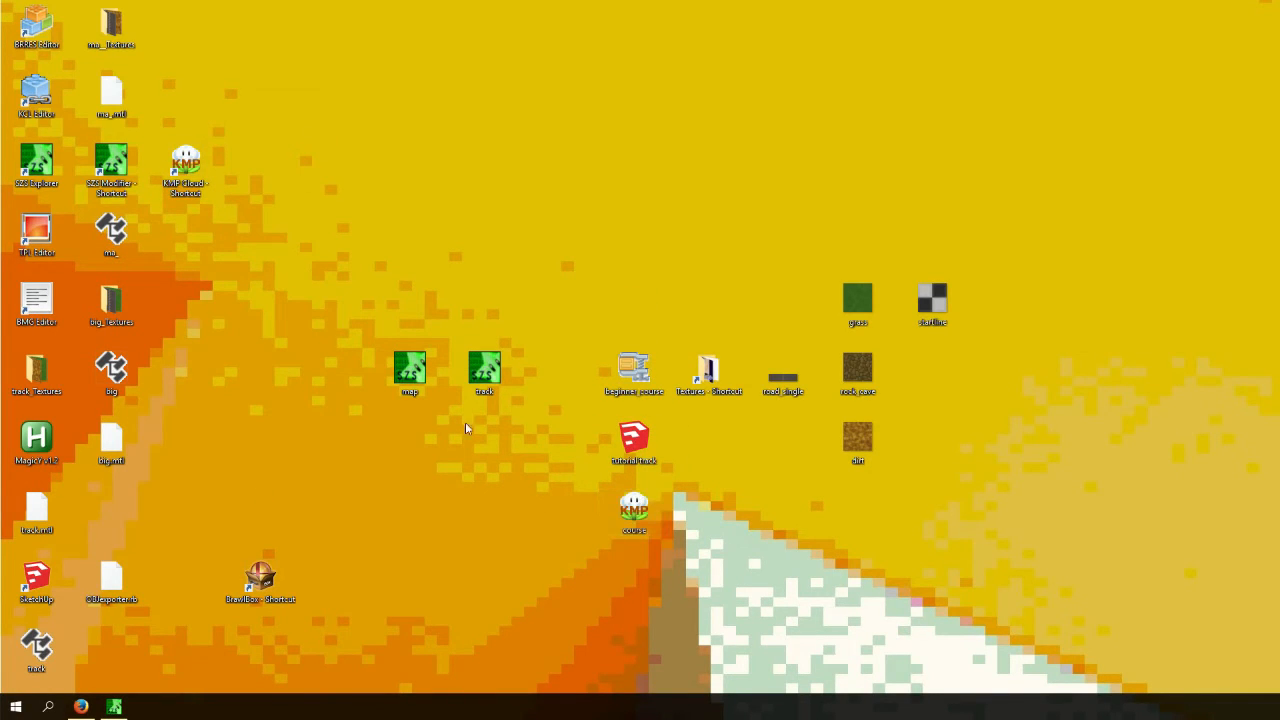
double_click(630, 508)
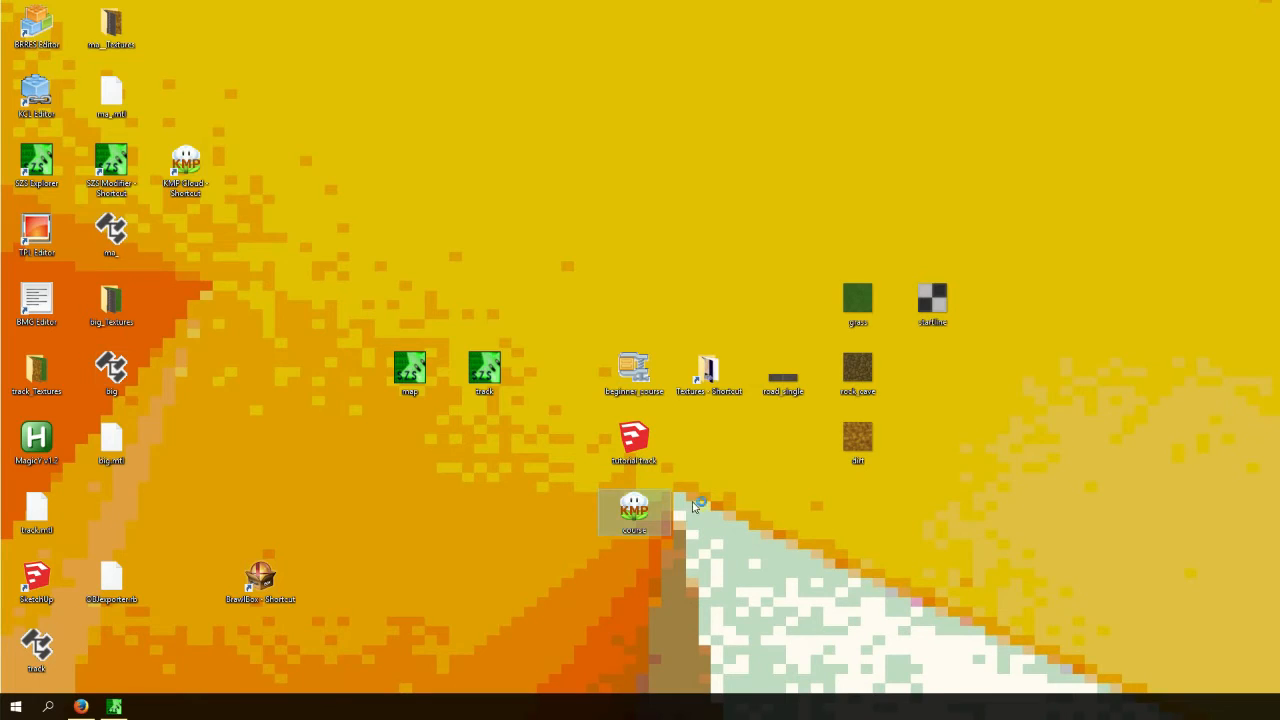
click(66, 96)
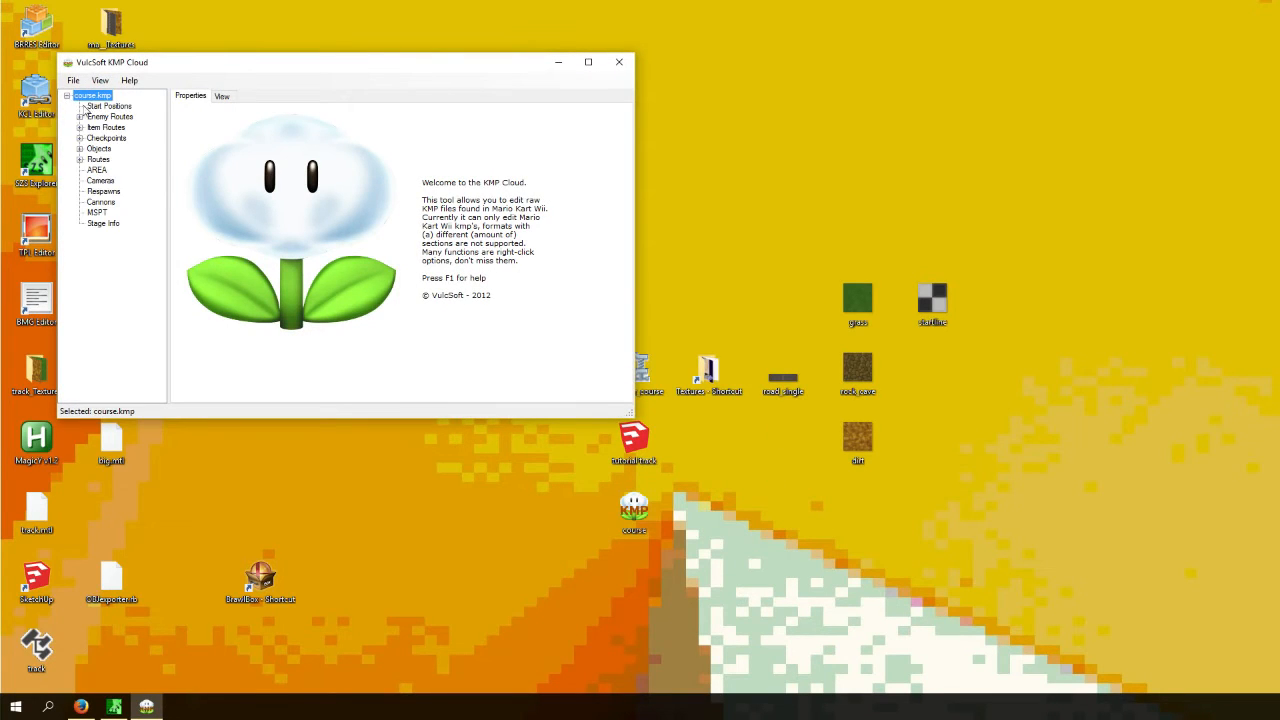
- Maximize the KMP Cloud window and examine the start position in both the property table and the 2D view
click(105, 106)
right_click(103, 112)
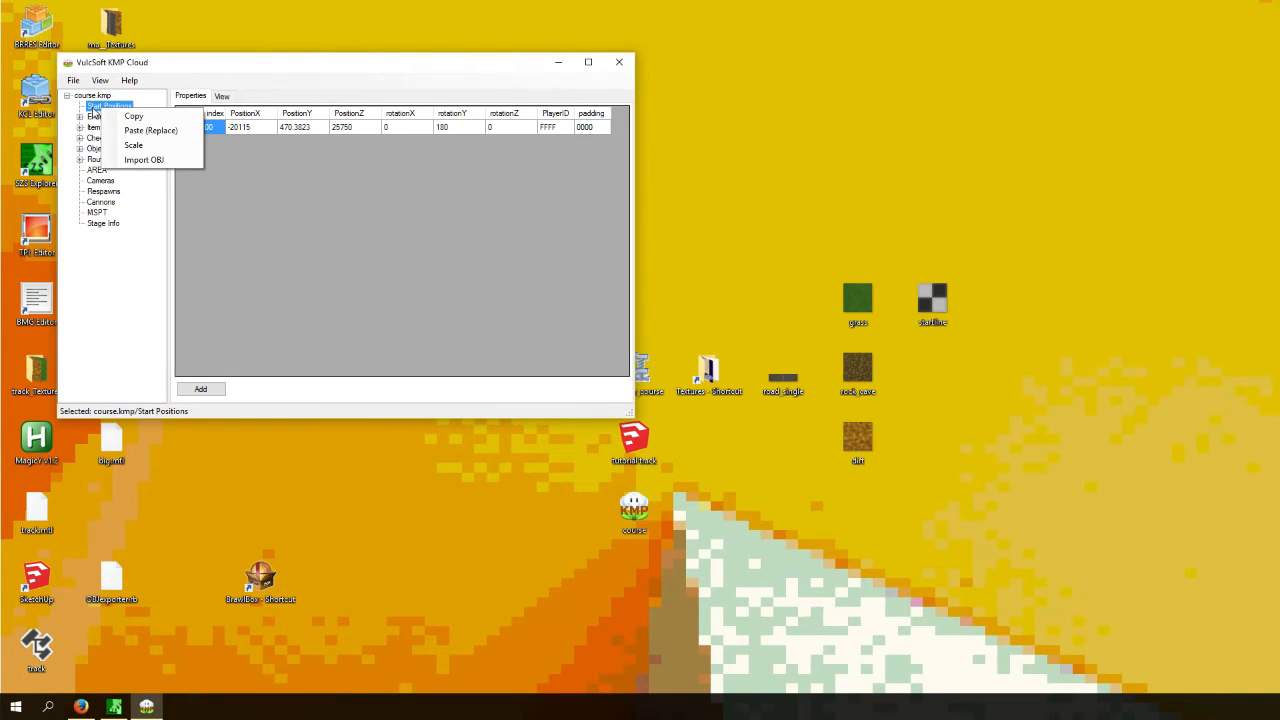
click(220, 93)
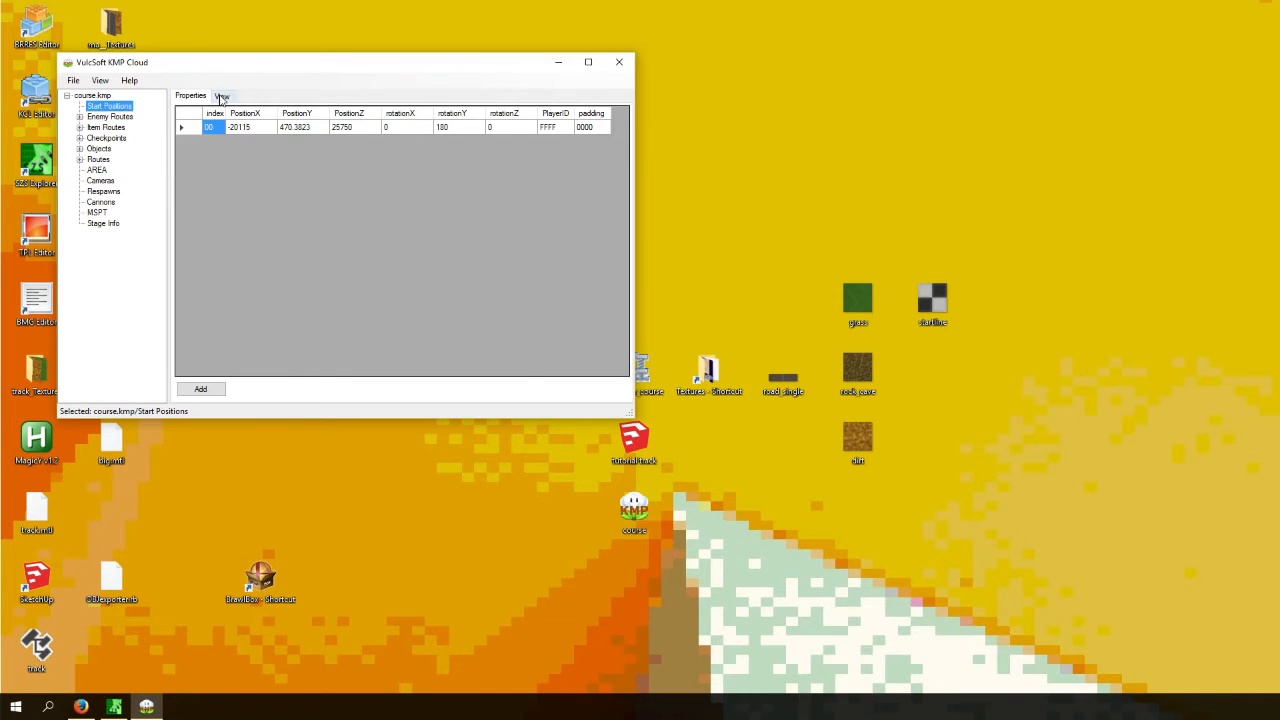
drag(227, 67, 300, 1)
click(137, 42)
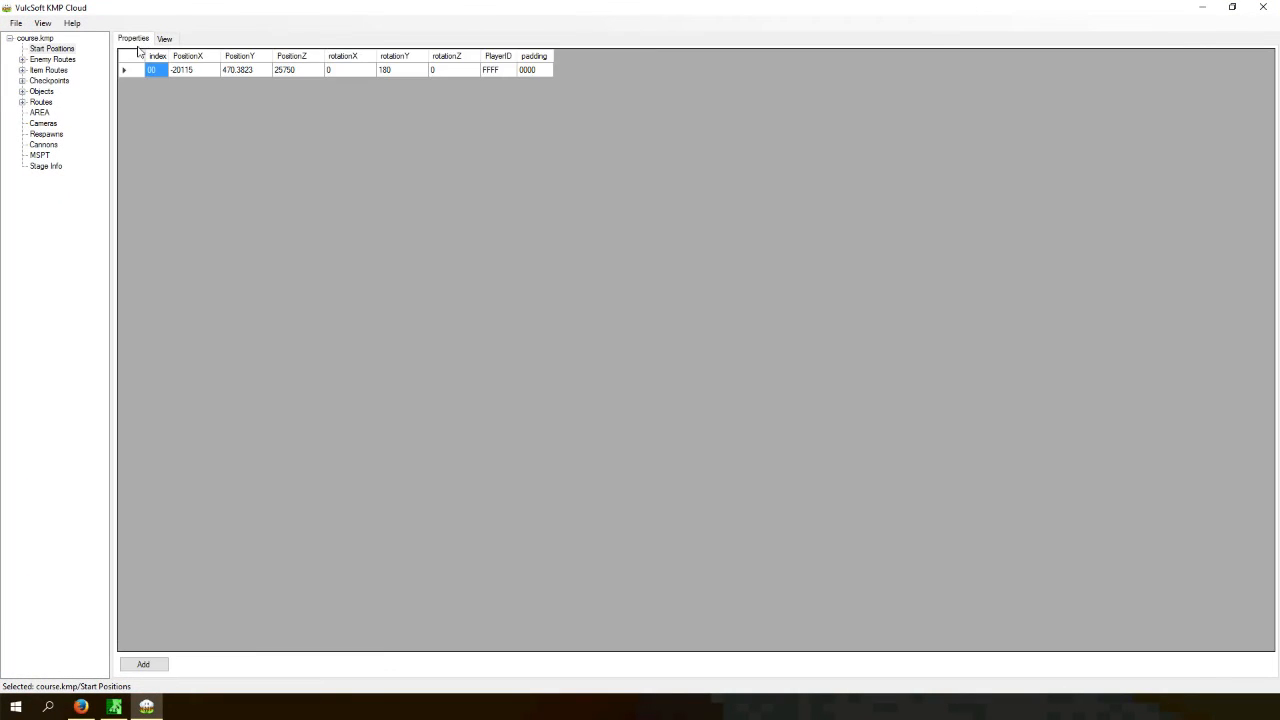
click(164, 39)
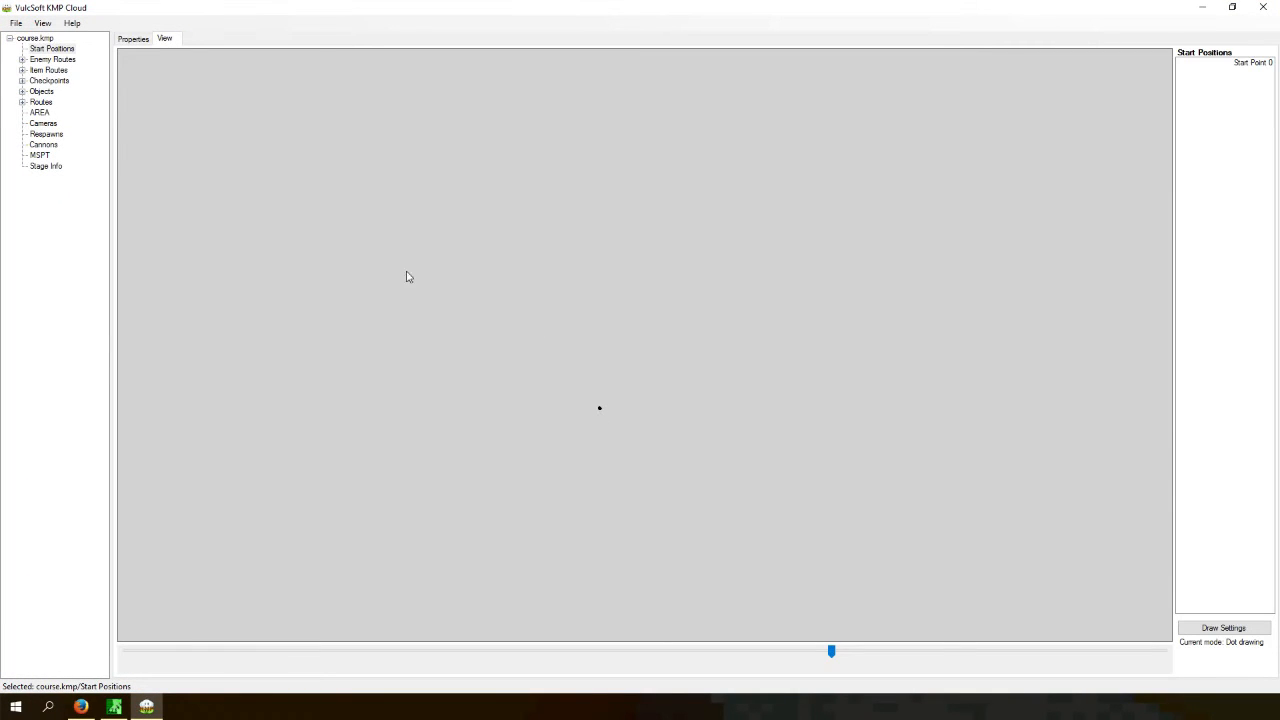
click(36, 39)
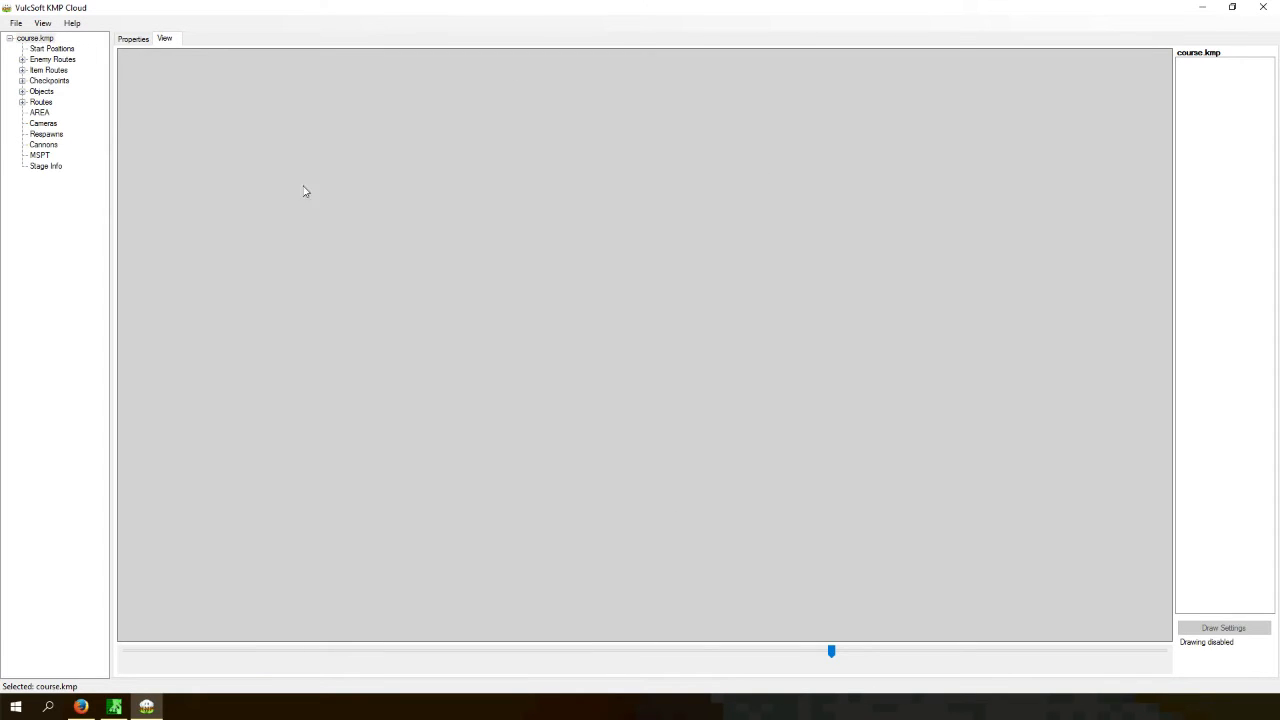
- Examine the enemy routes, item routes and checkpoints of the course in the 2D view
click(46, 62)
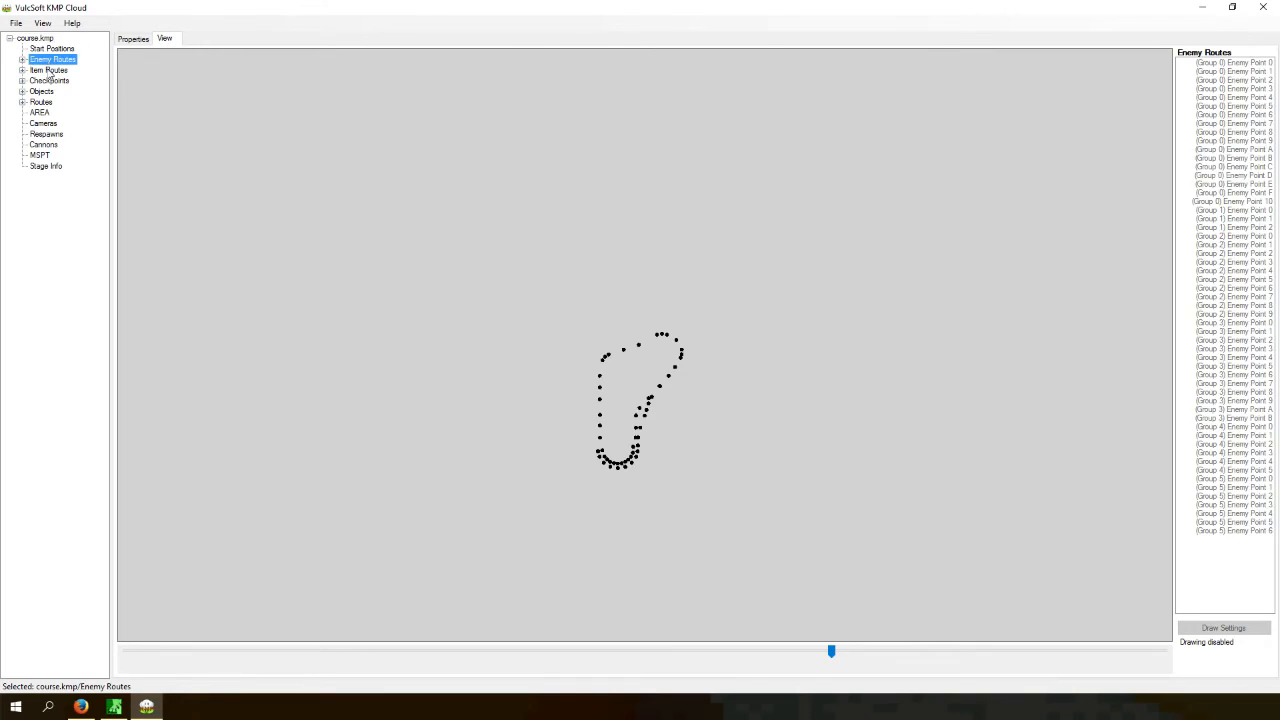
click(48, 51)
click(47, 60)
drag(845, 648, 795, 660)
drag(815, 418, 840, 346)
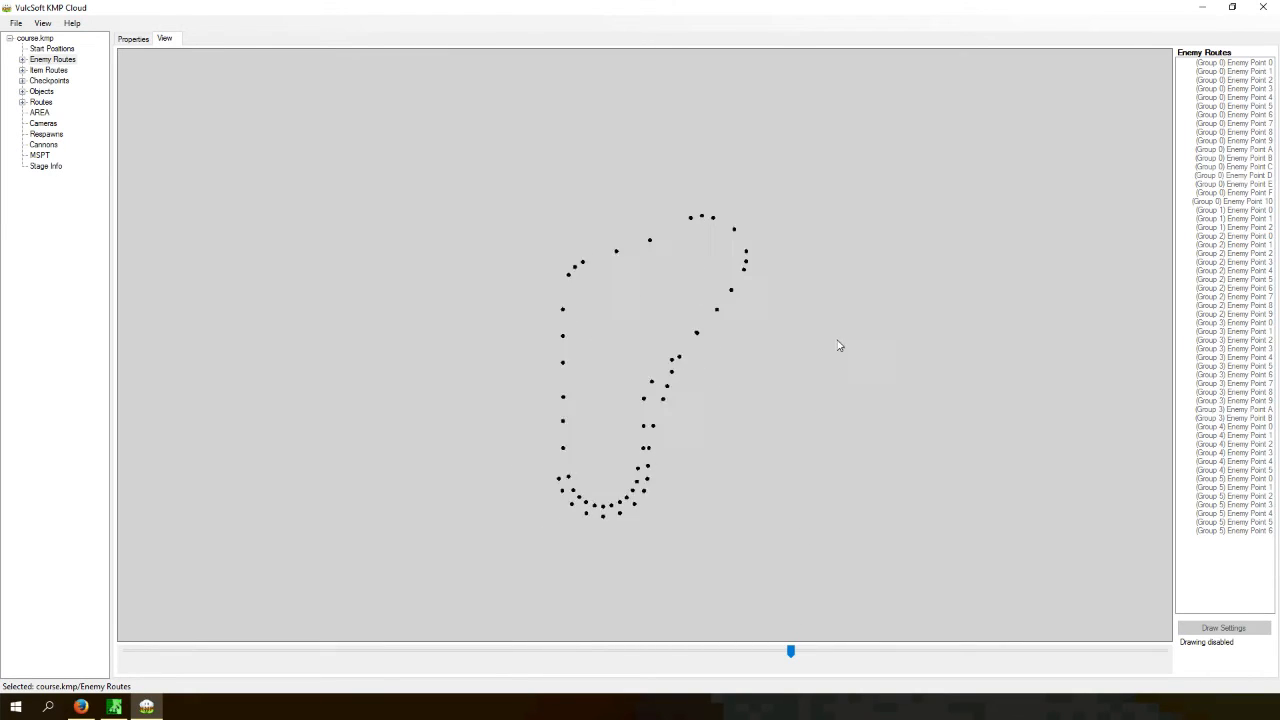
drag(751, 353, 842, 374)
click(47, 70)
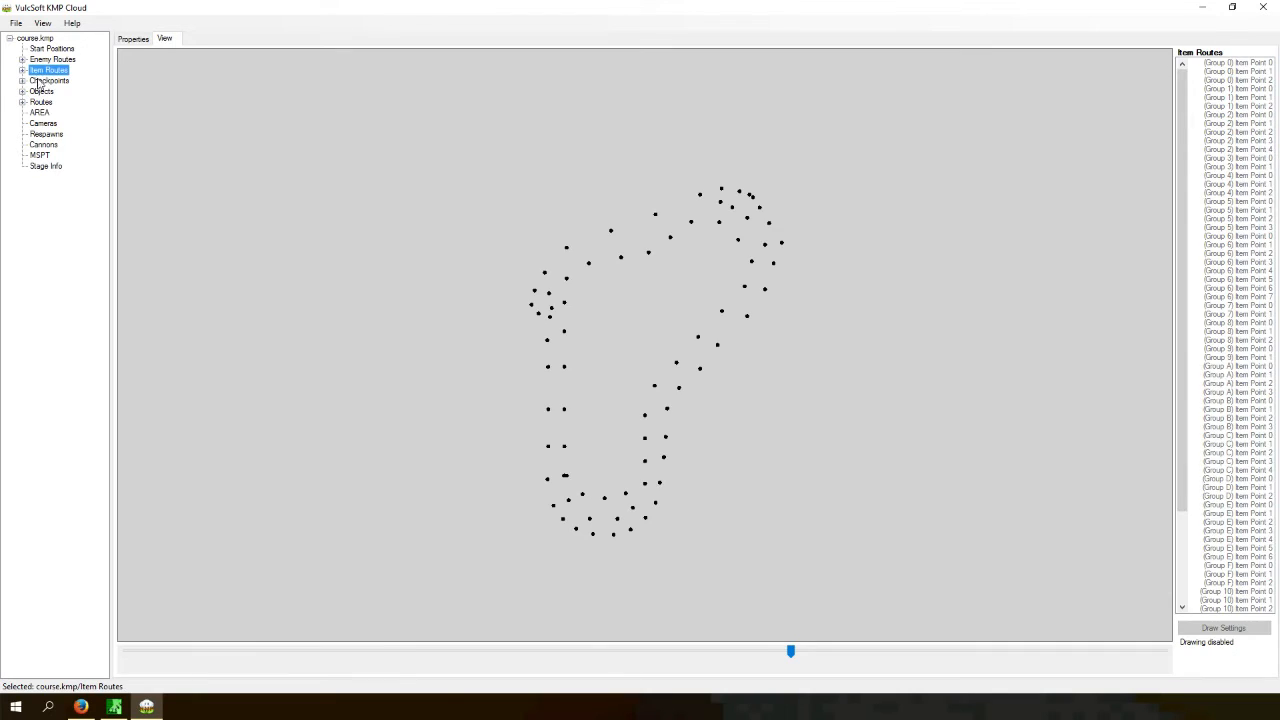
click(42, 81)
click(50, 48)
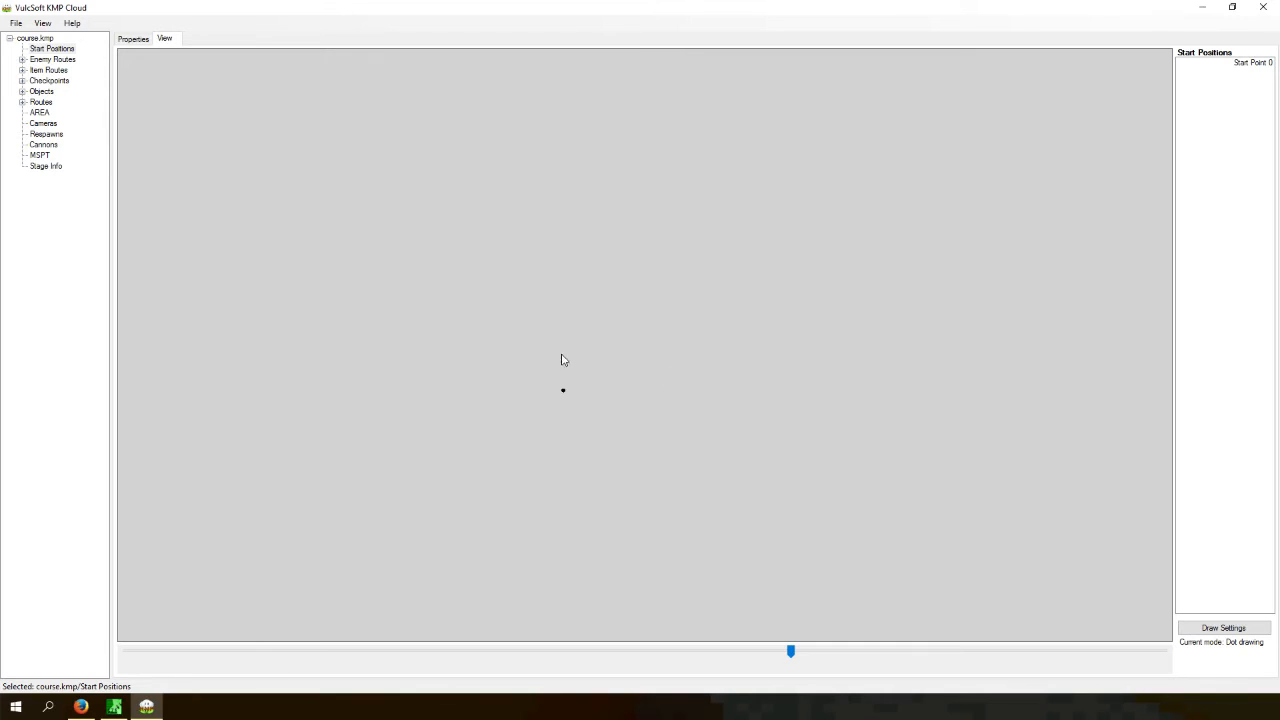
- Try to import track.brres from the Desktop as the 2D view background
click(46, 24)
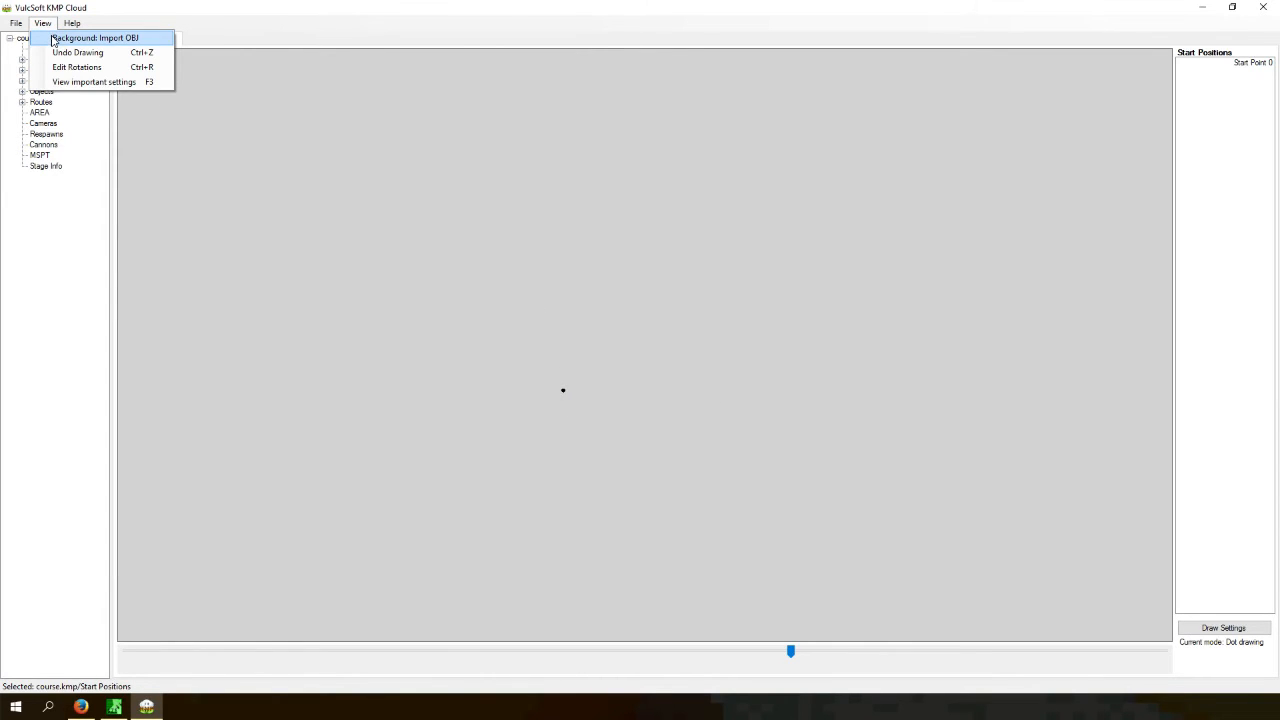
click(53, 41)
click(124, 135)
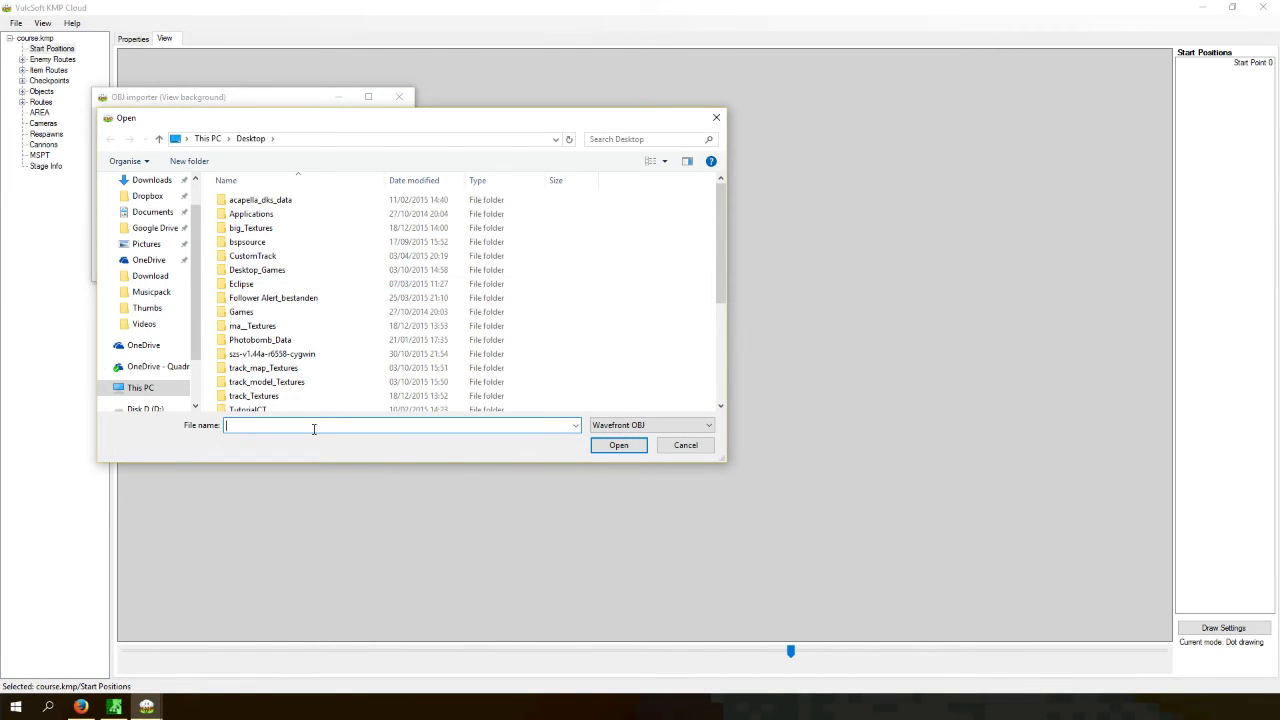
text(trac)
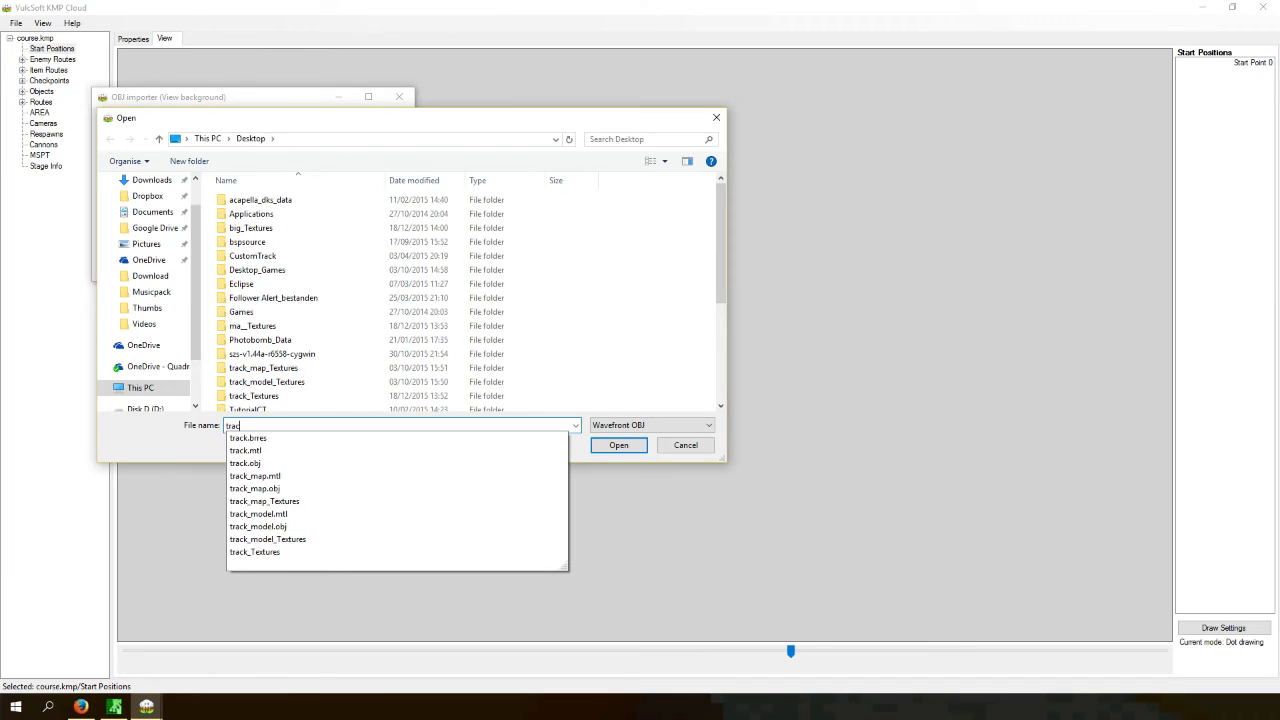
key(Down)
key(Return)
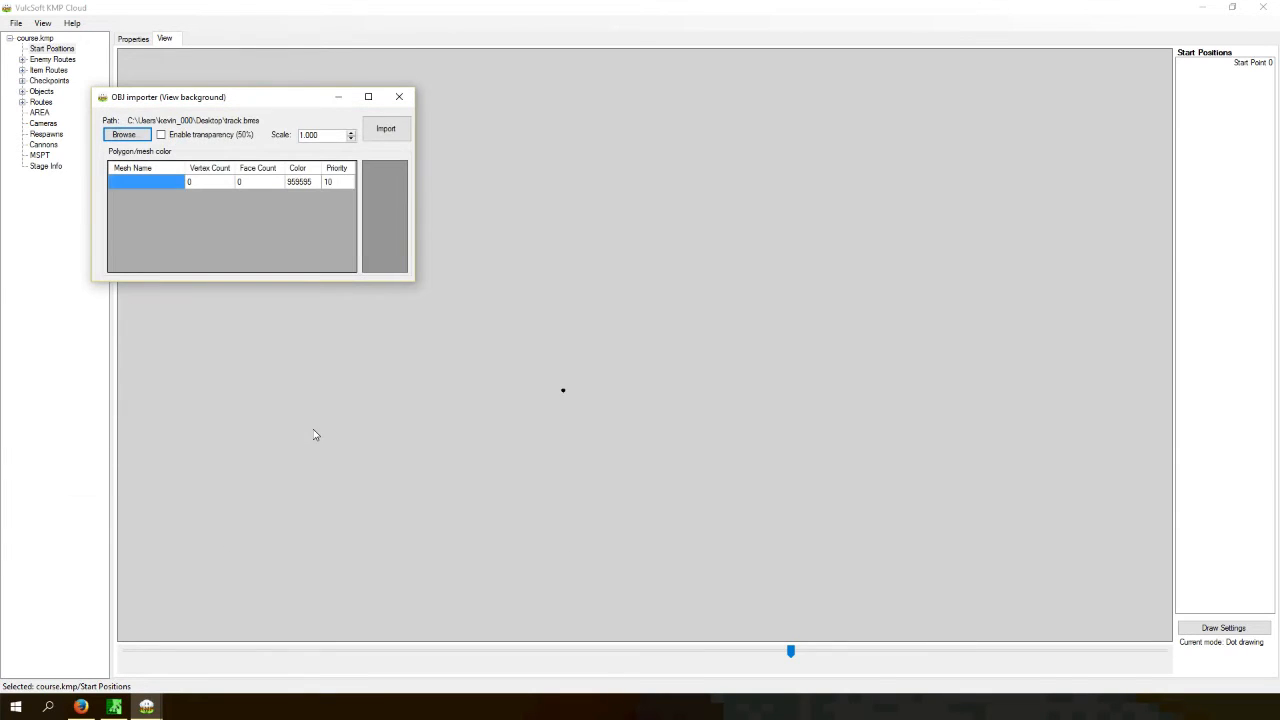
click(379, 138)
- Import track_model.obj from the Desktop as the 2D view background
click(43, 22)
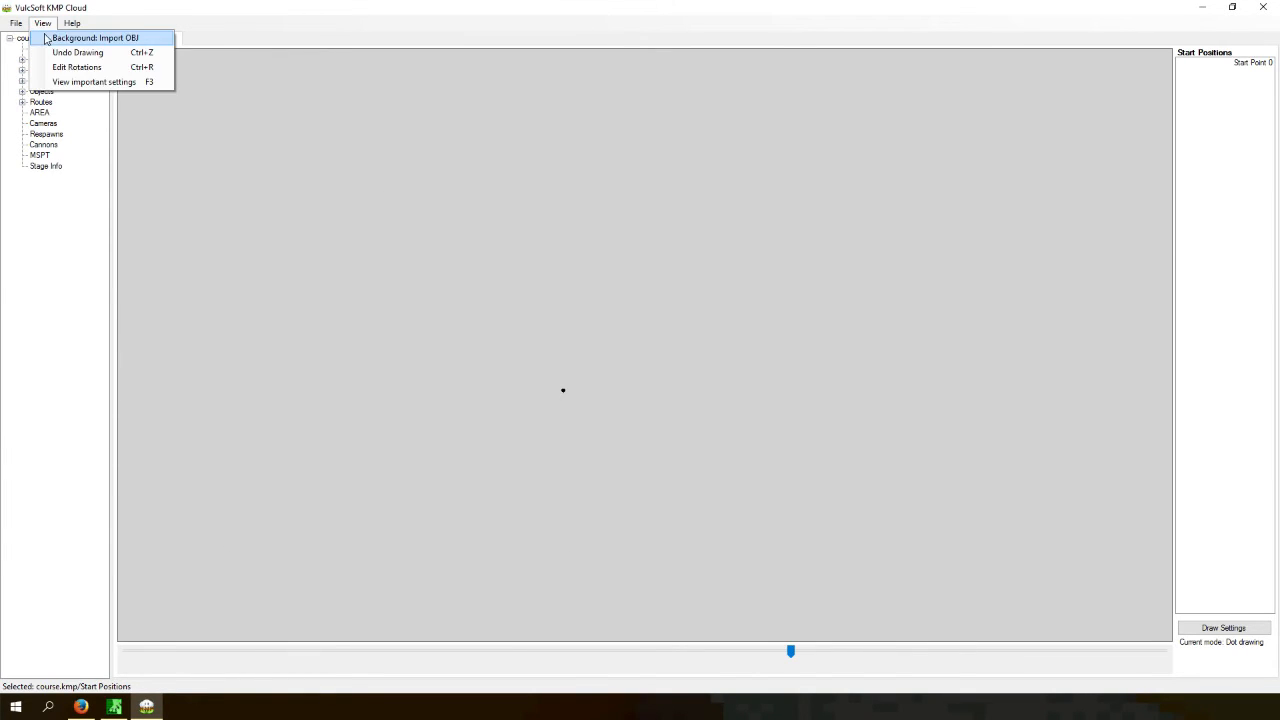
click(85, 80)
click(124, 134)
text(track)
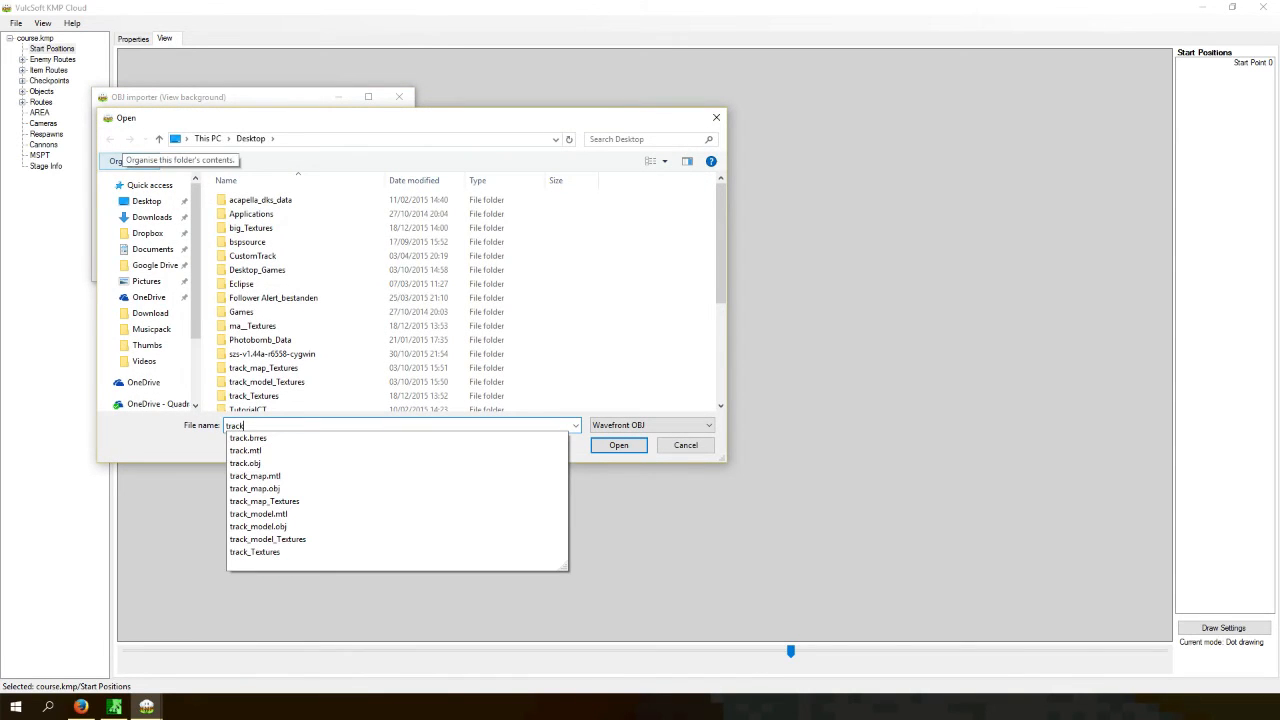
click(337, 528)
click(618, 445)
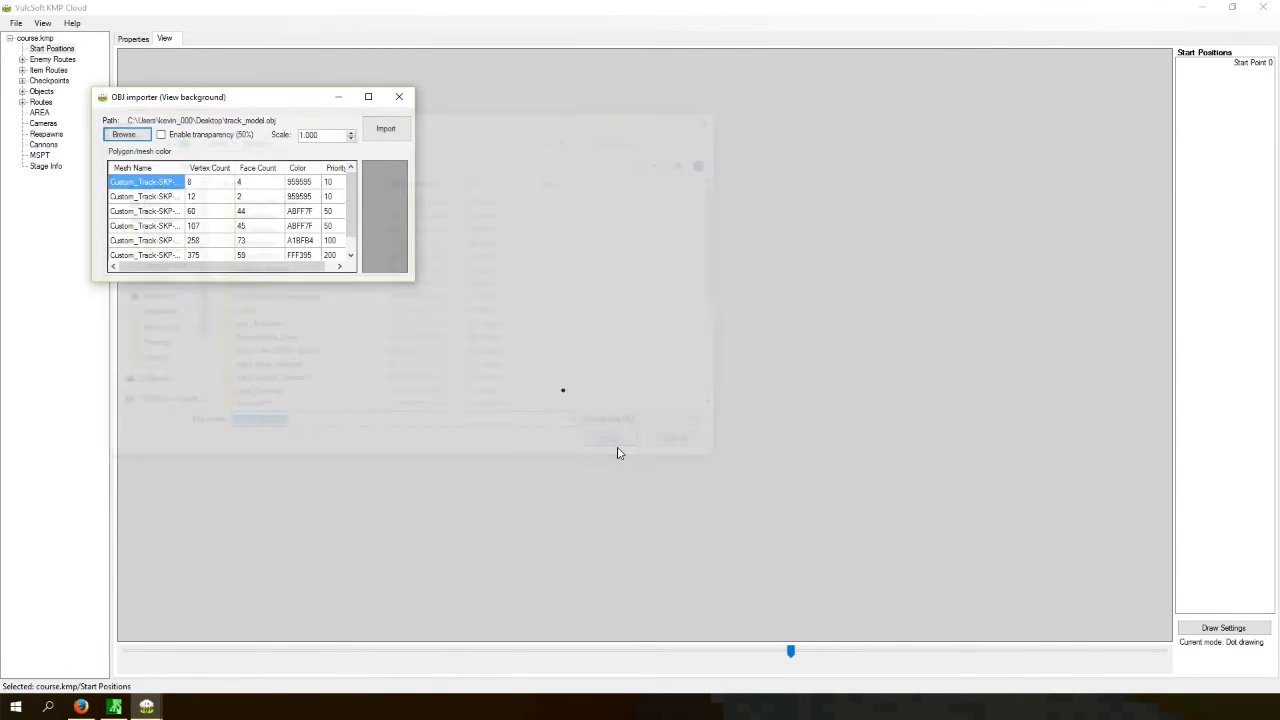
click(386, 129)
- Import track.obj from the Desktop as the 2D view background and maximize the window
click(1198, 7)
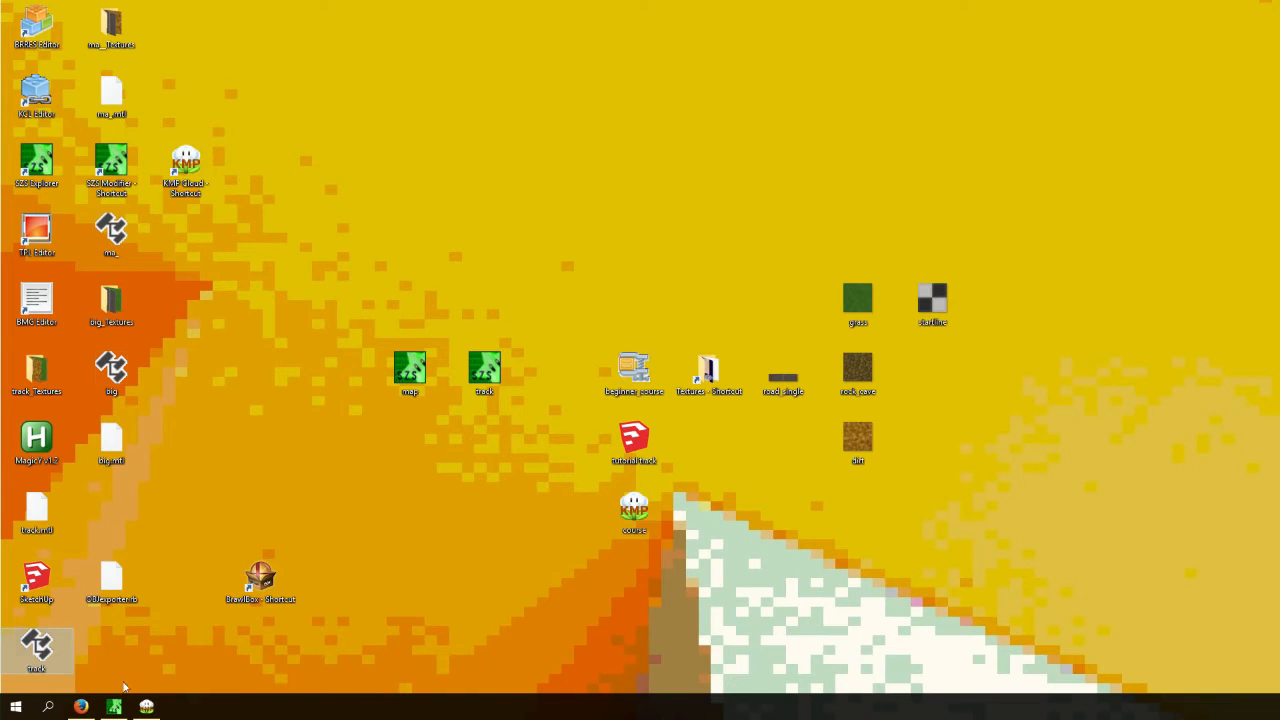
click(146, 706)
double_click(45, 14)
click(43, 26)
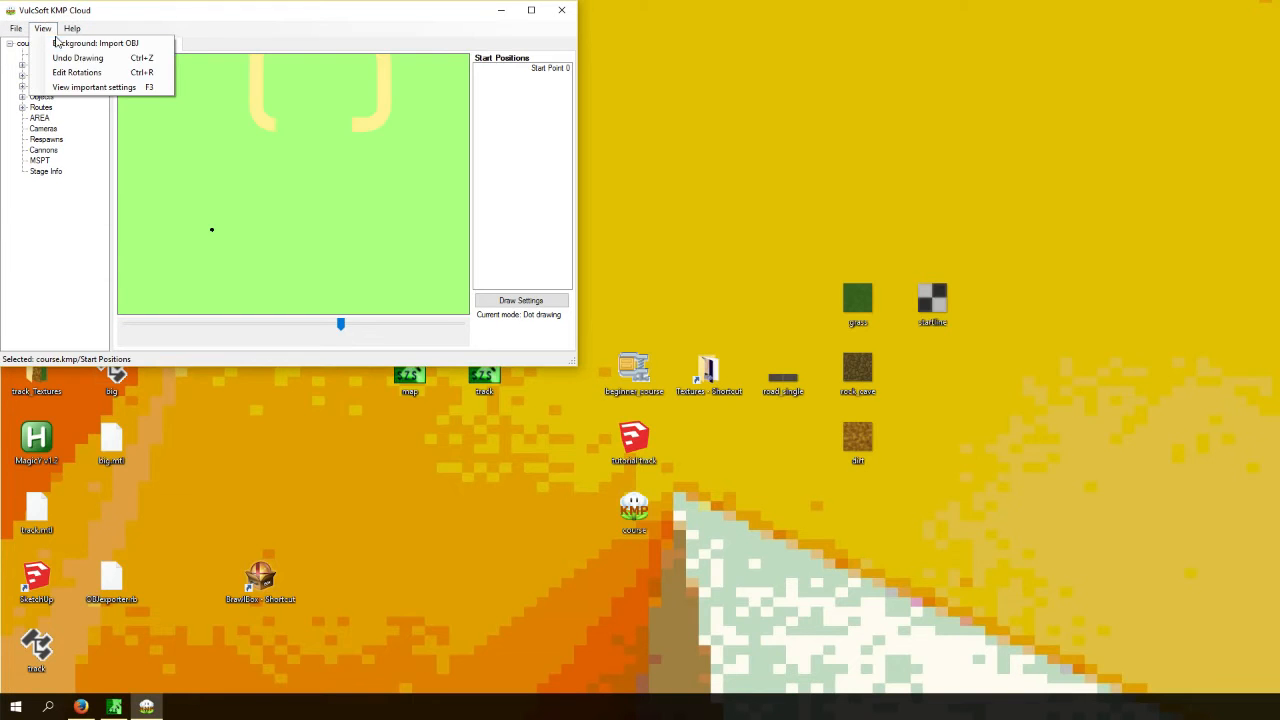
click(90, 40)
click(125, 133)
text(tra)
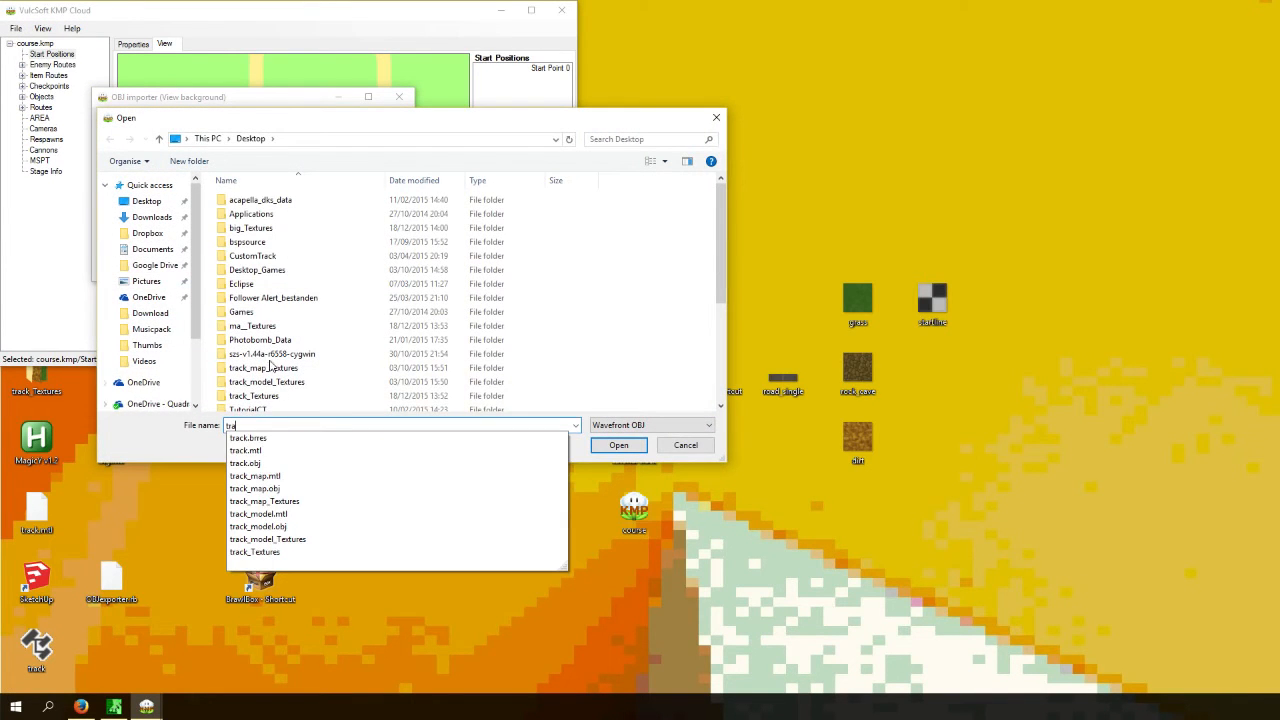
key(Return)
click(618, 445)
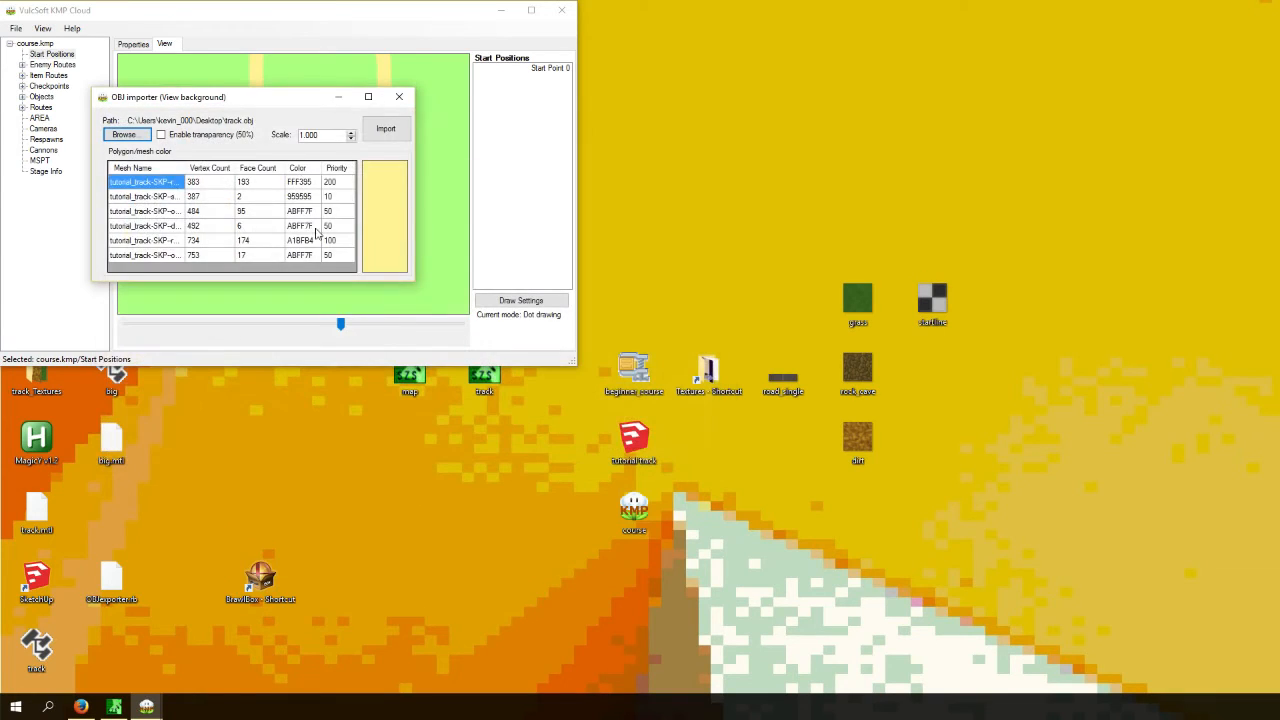
click(385, 132)
click(531, 10)
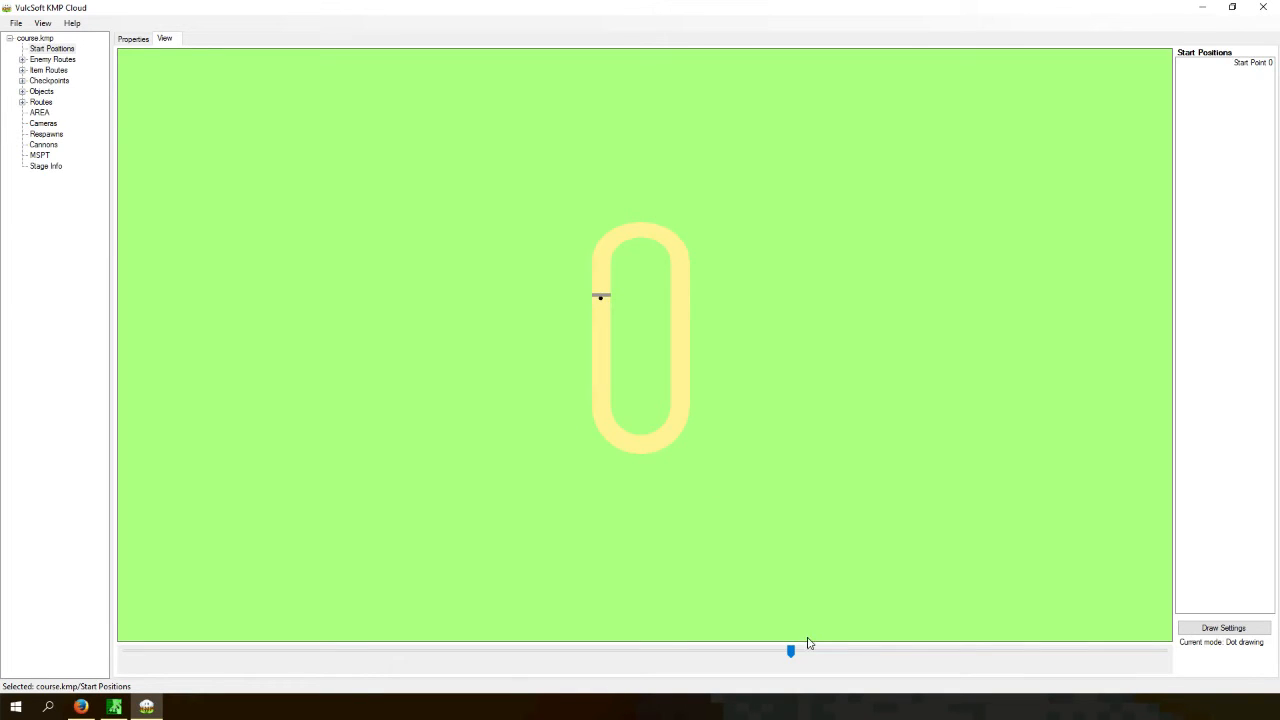
- Zoom in on the start line and try rotating the start position by dragging in Edit Rotations mode
drag(790, 651, 708, 651)
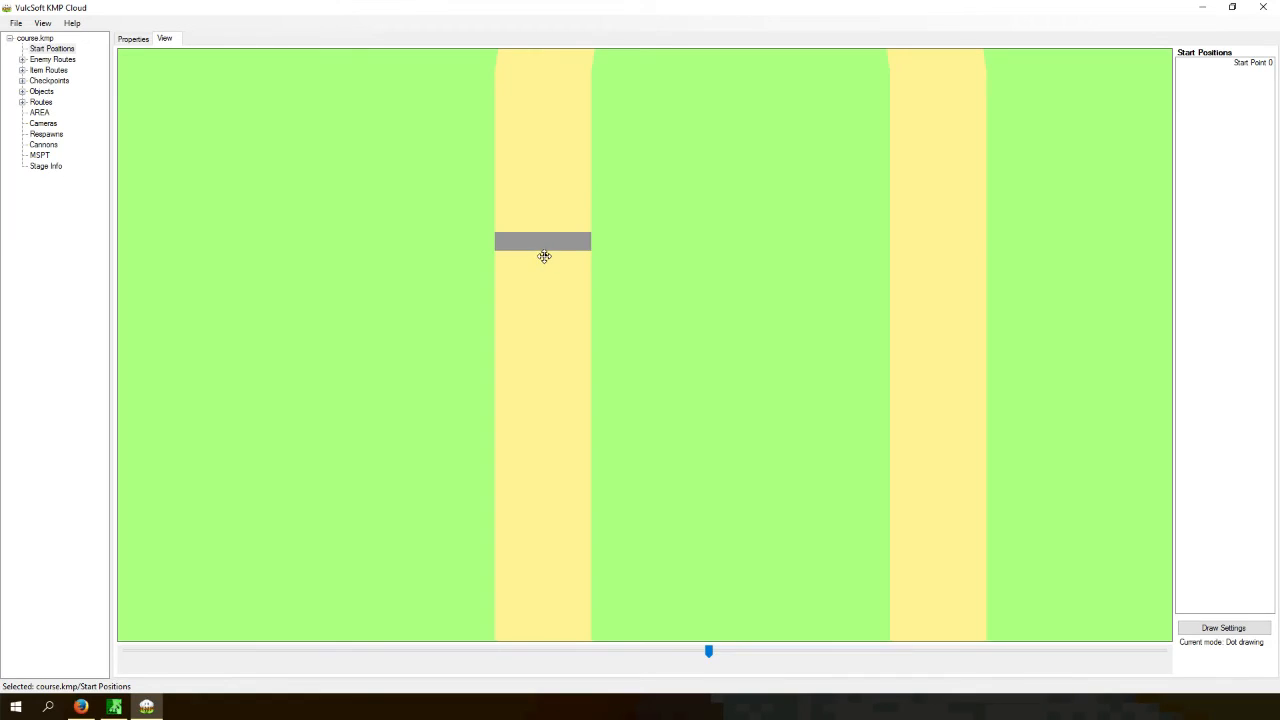
double_click(29, 13)
double_click(66, 11)
click(42, 23)
click(57, 67)
drag(543, 243, 610, 188)
drag(554, 251, 663, 262)
drag(555, 257, 708, 258)
click(42, 22)
click(60, 66)
- Set the start position's rotationY to 180
click(133, 38)
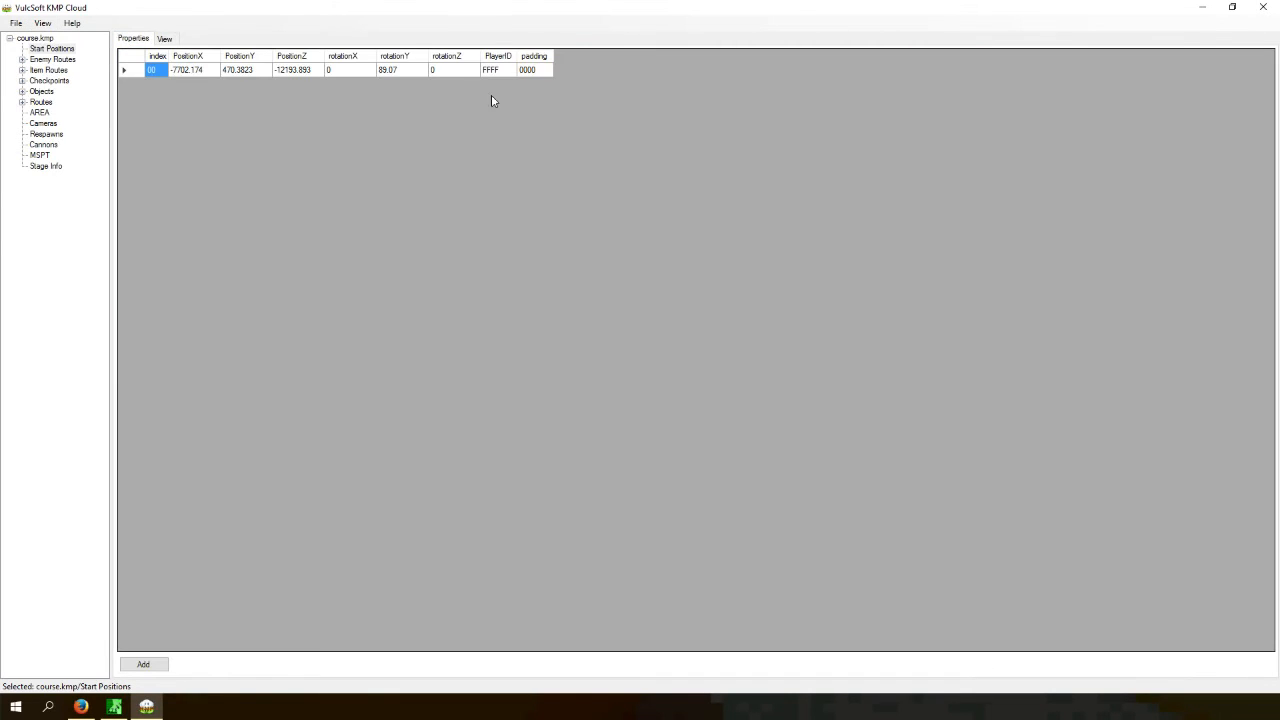
click(397, 72)
click(399, 70)
text(180)
key(Return)
- Compare the start position's table values with its placement in the 2D view
click(165, 39)
click(134, 39)
click(165, 39)
click(42, 23)
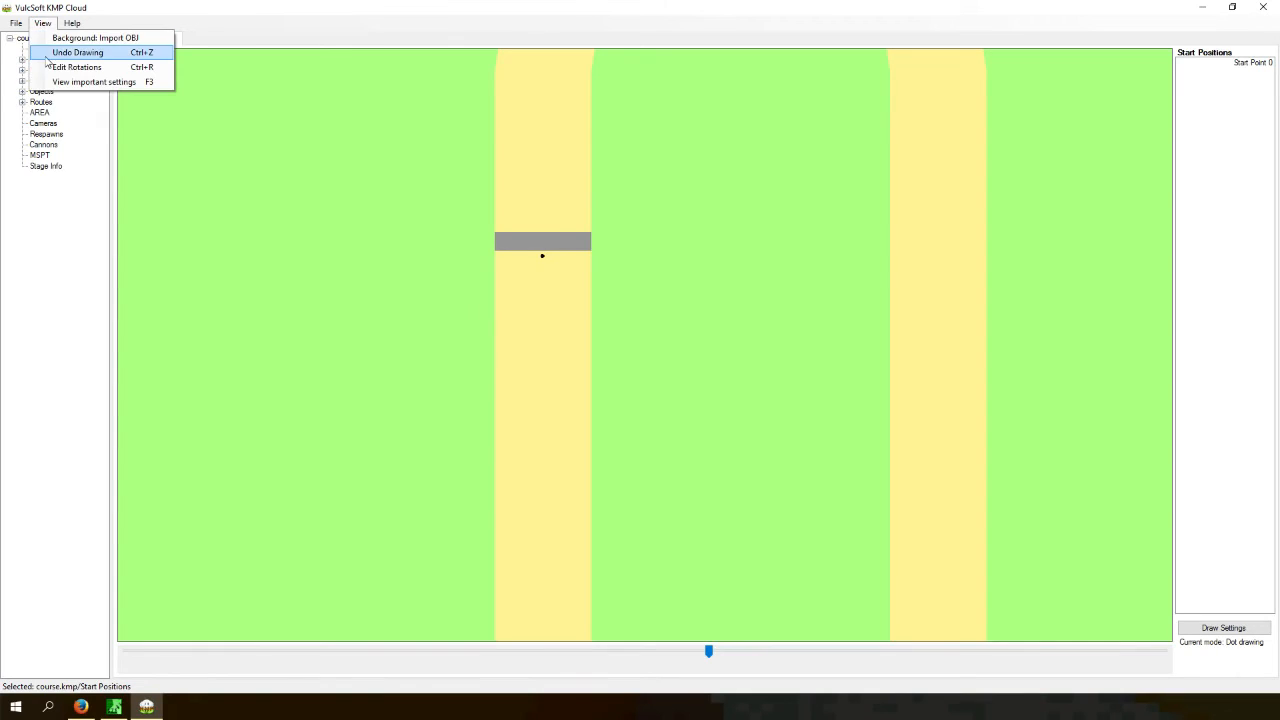
click(78, 67)
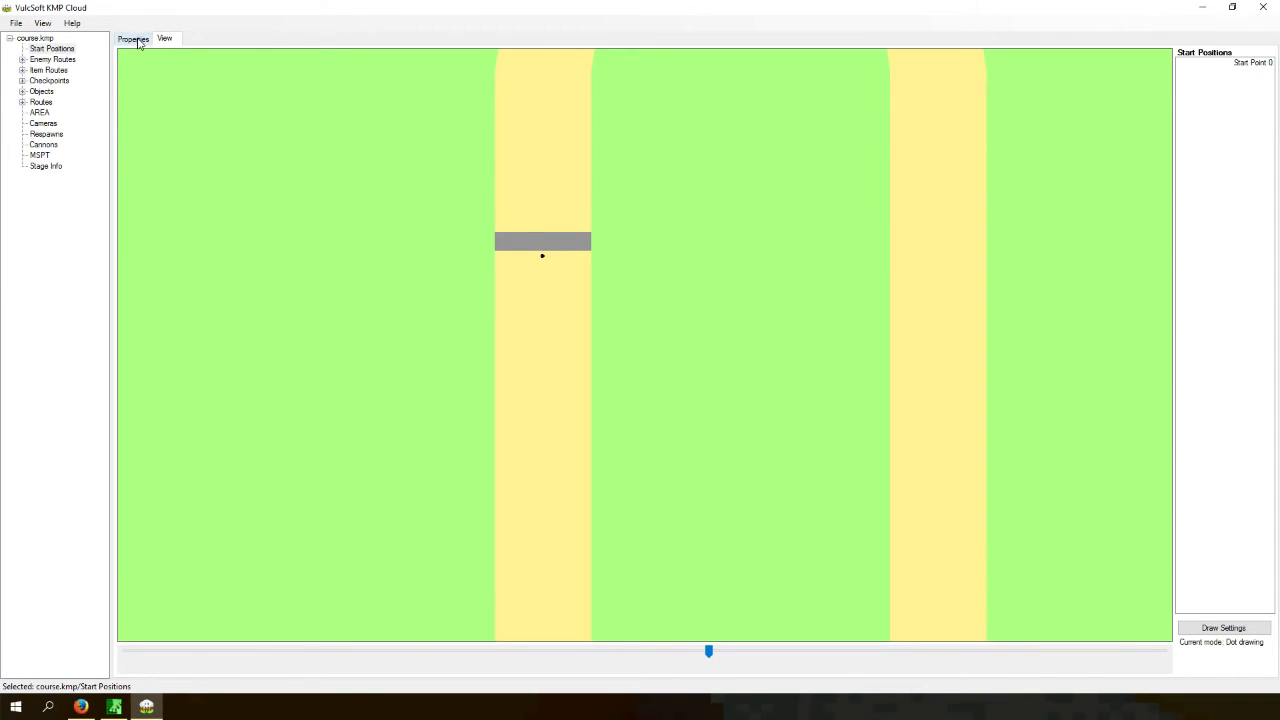
click(137, 40)
click(246, 72)
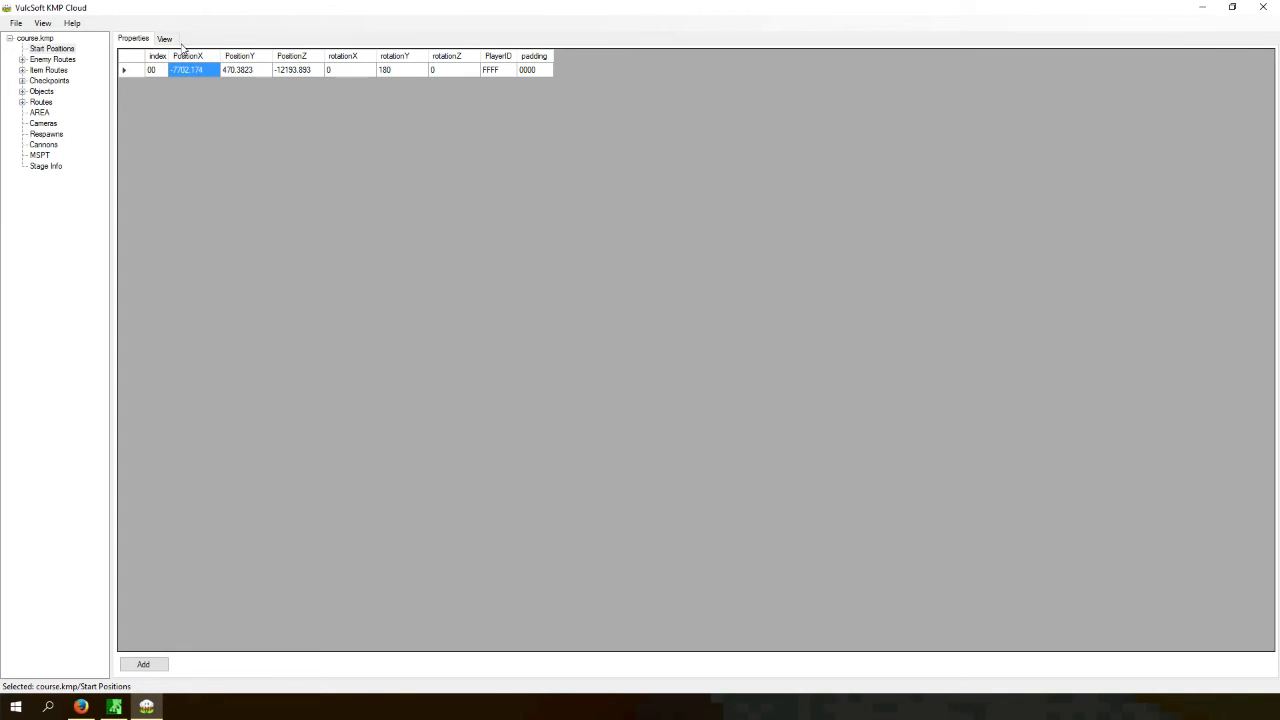
click(165, 39)
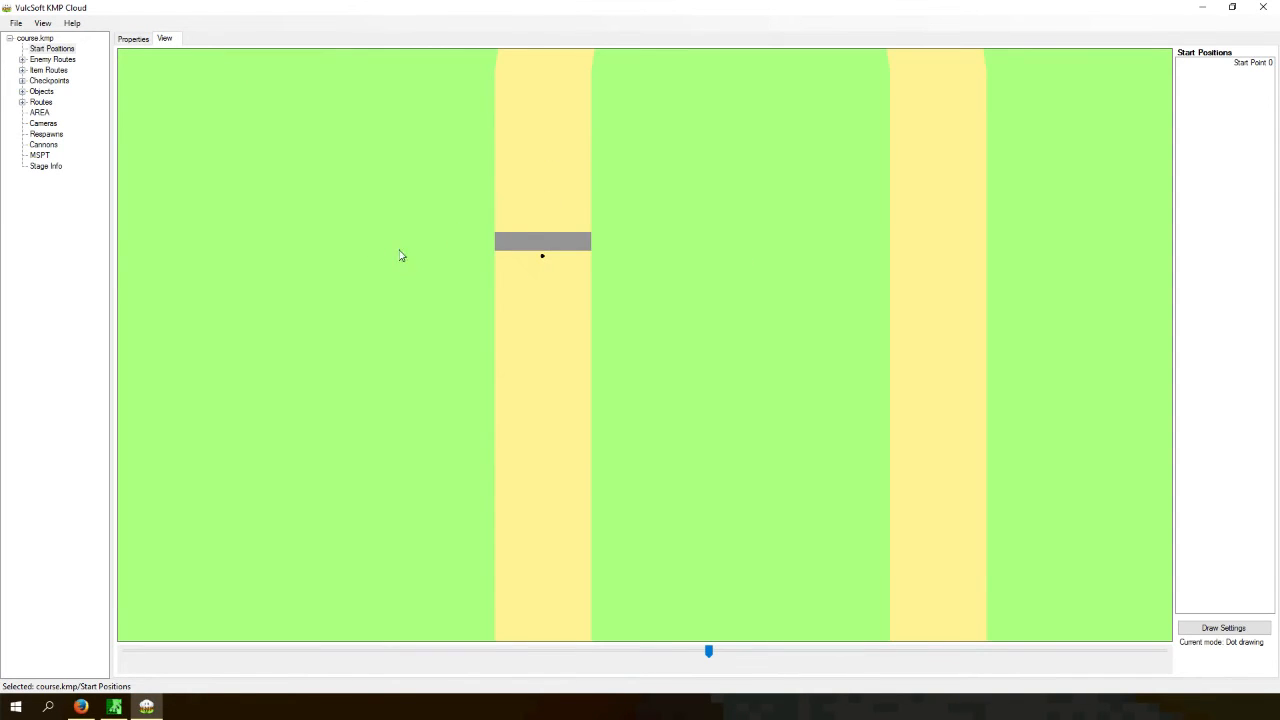
click(124, 38)
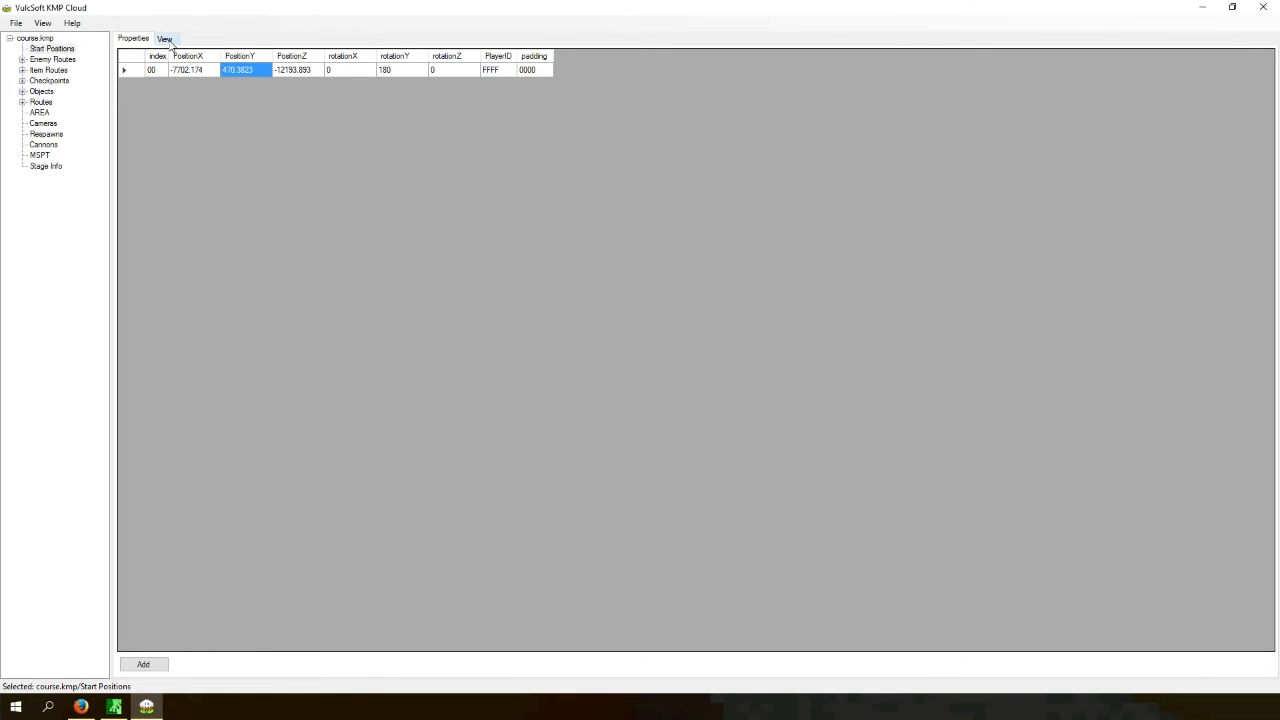
click(168, 40)
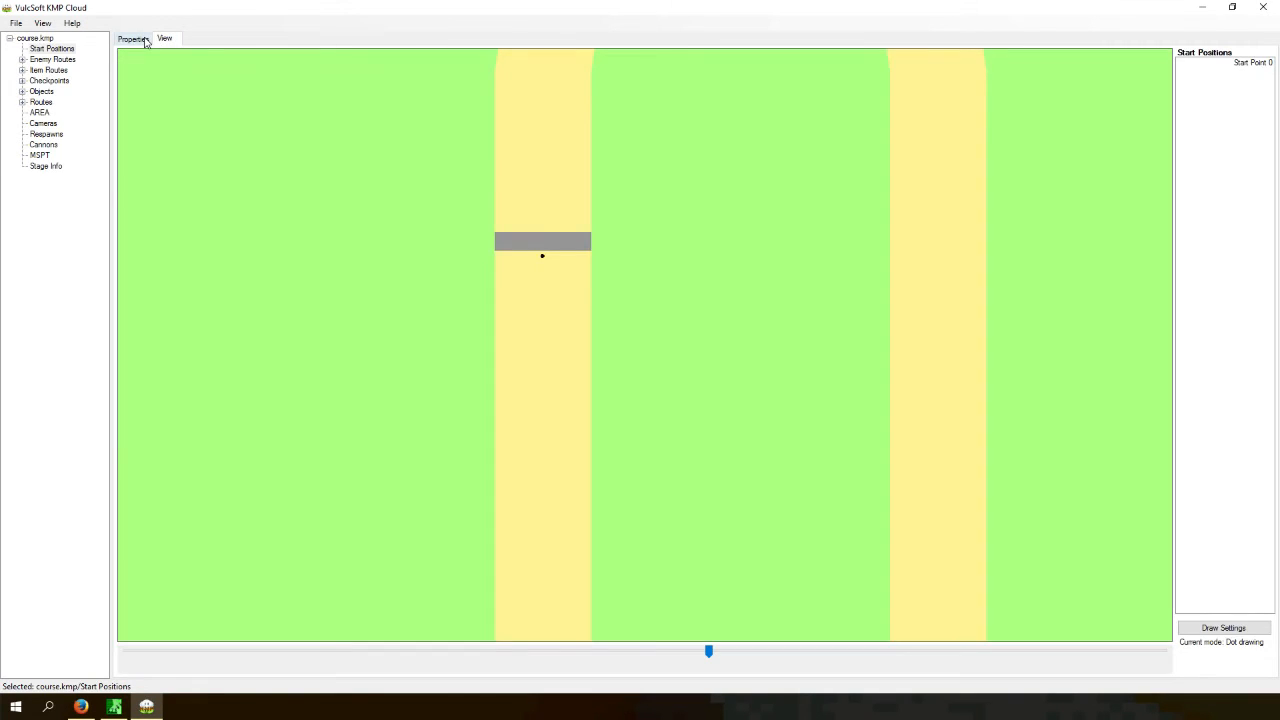
- Import track.obj into Start Positions using Rotation Route Detection mode
click(16, 22)
click(52, 49)
right_click(52, 49)
click(72, 98)
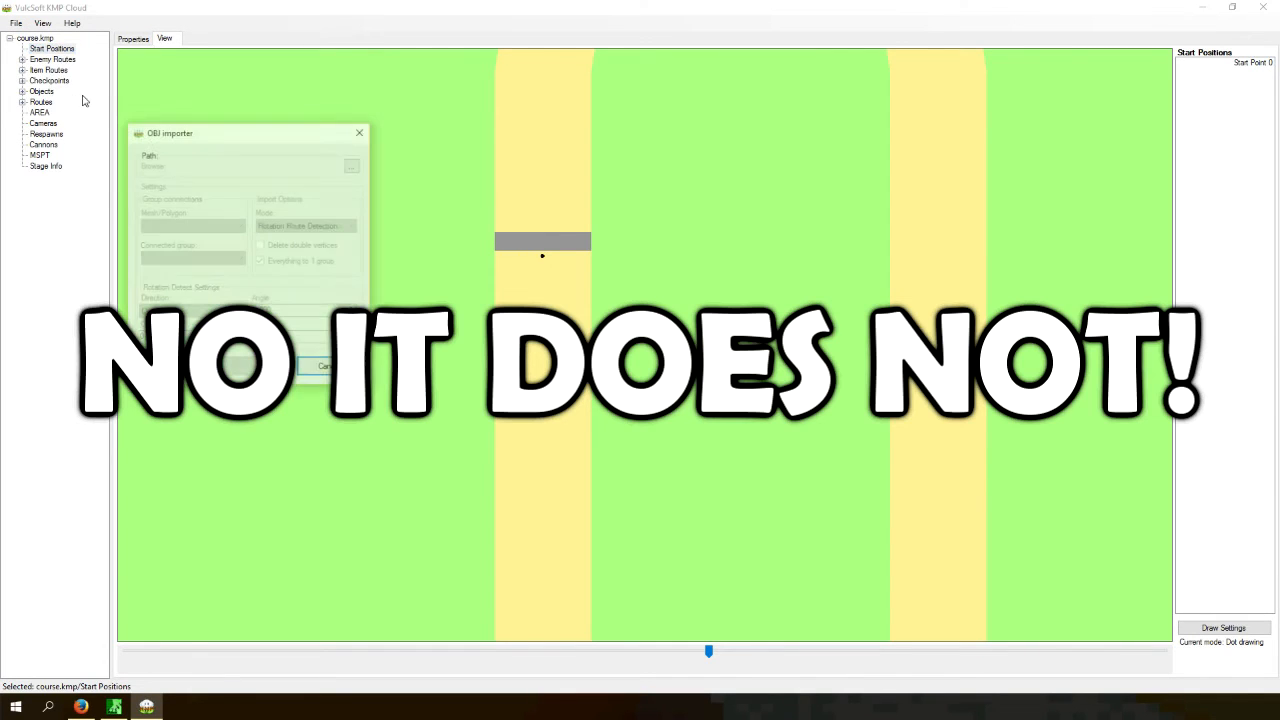
click(353, 167)
scroll(310, 375, down, 5)
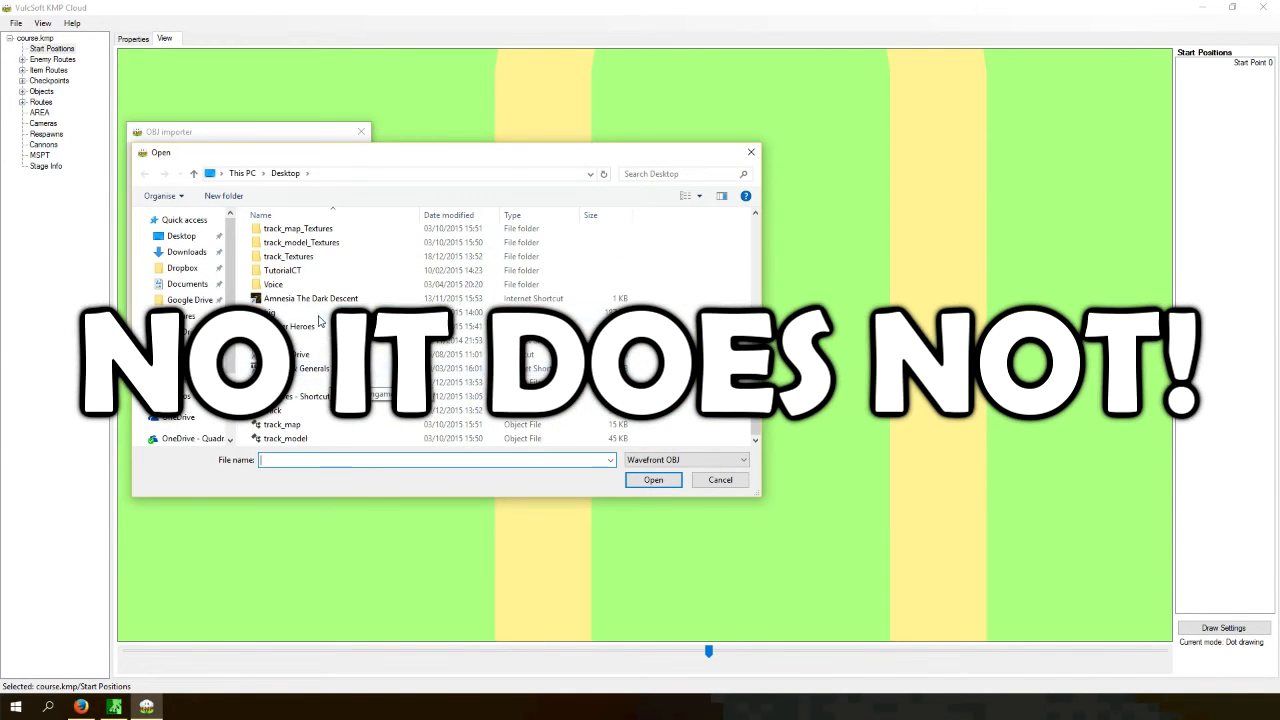
double_click(300, 410)
click(296, 226)
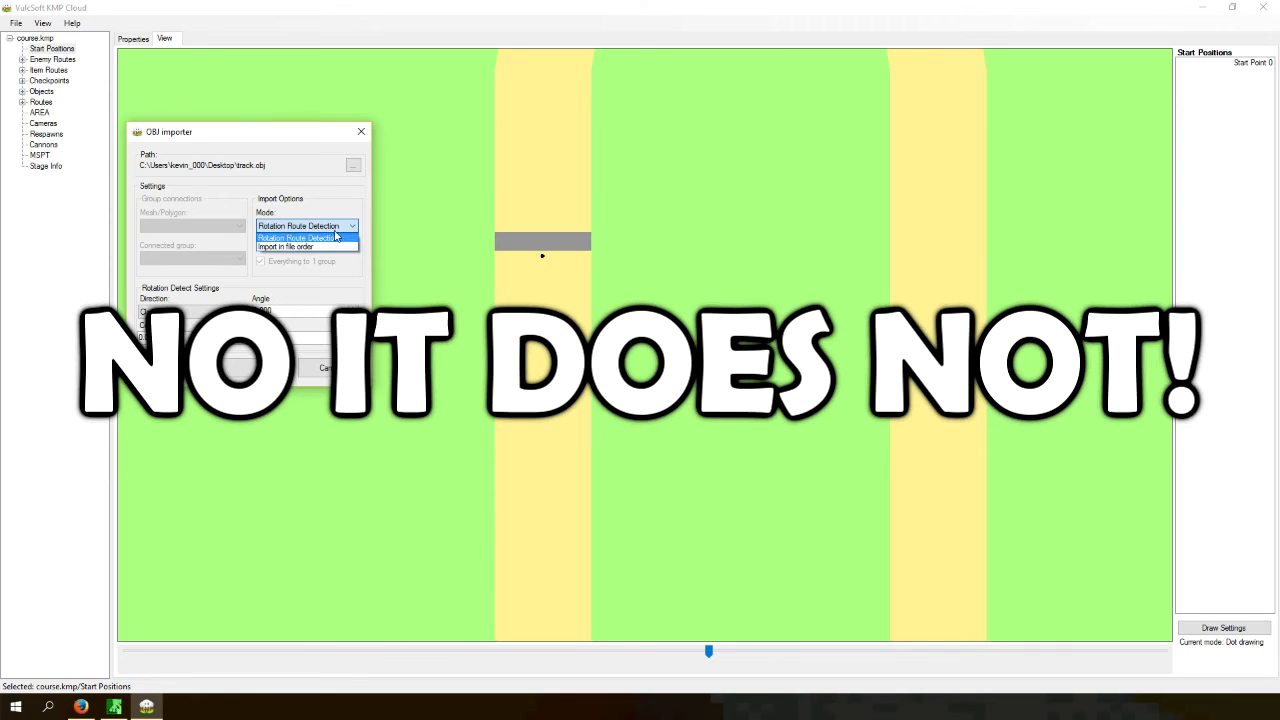
click(305, 237)
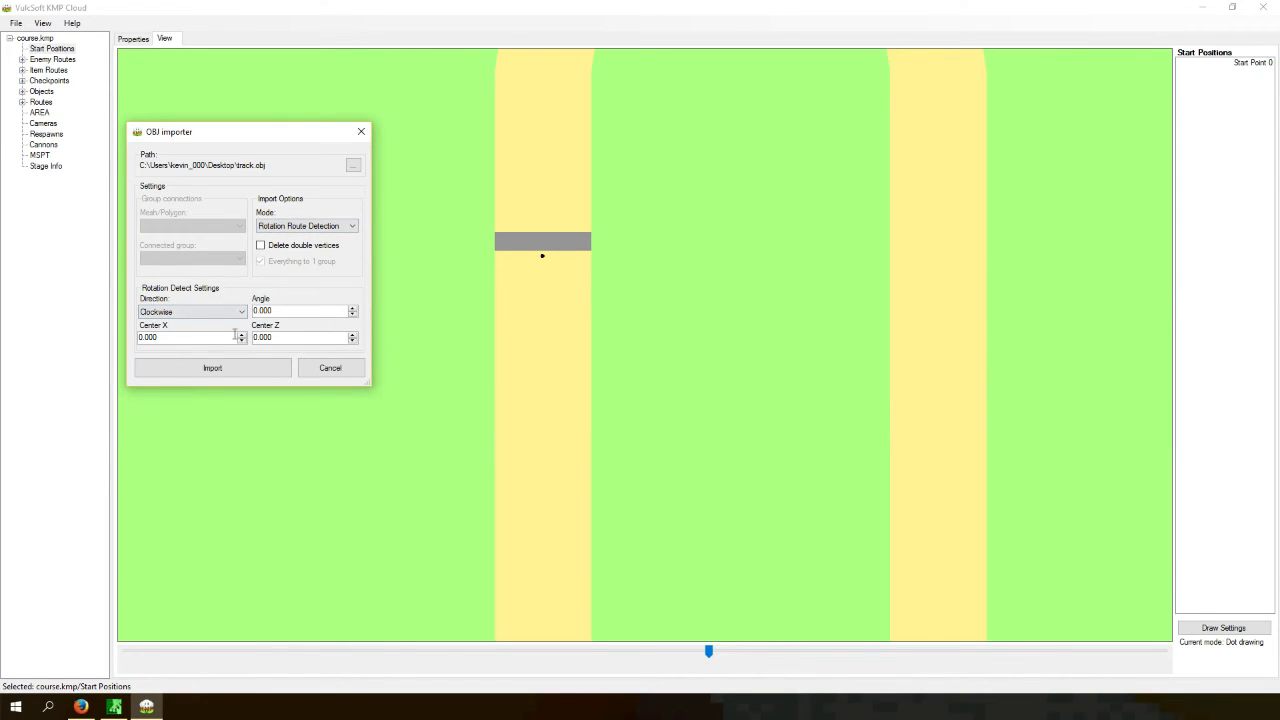
click(258, 369)
click(140, 38)
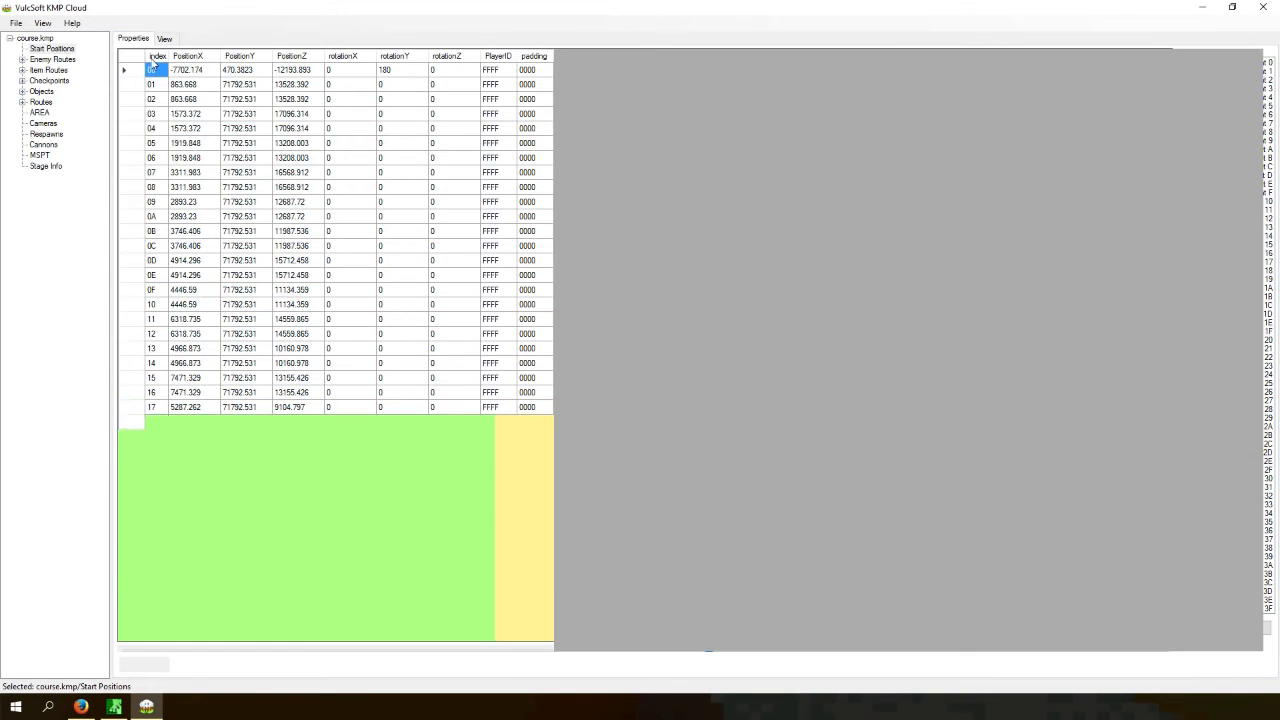
click(164, 39)
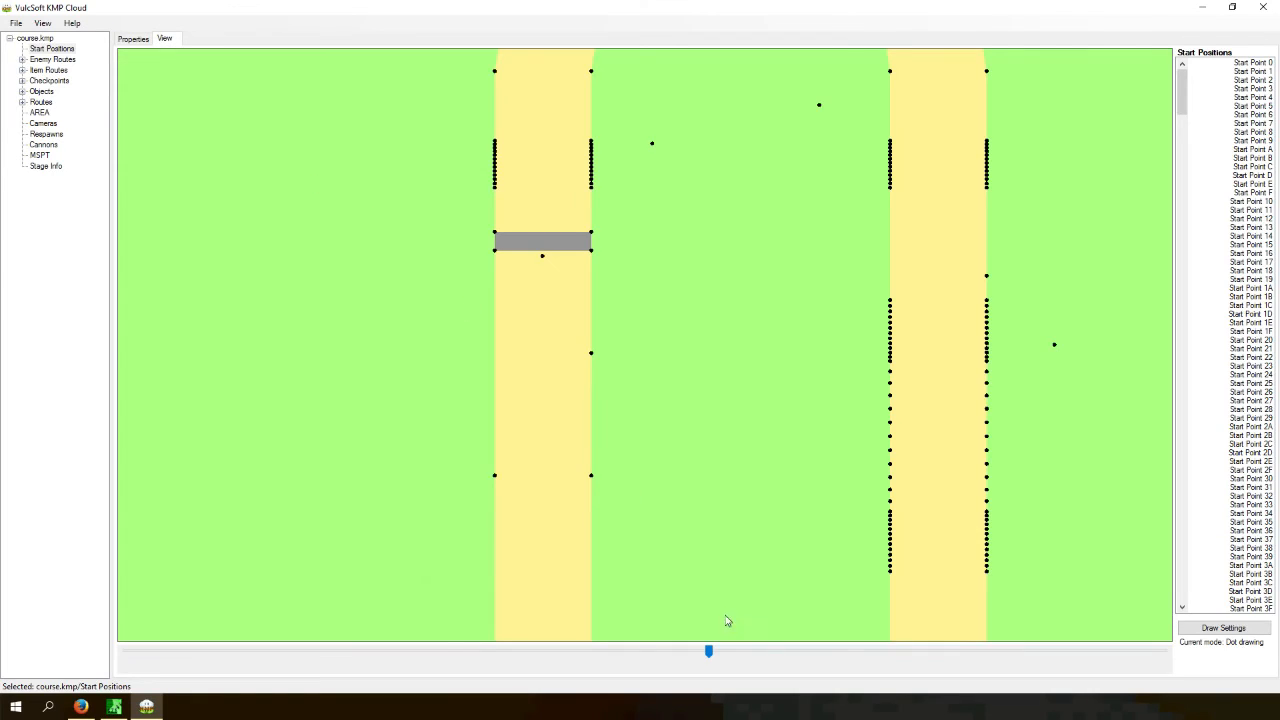
- Delete every imported start point except Start Point 0 from the Start Positions table
drag(709, 651, 748, 649)
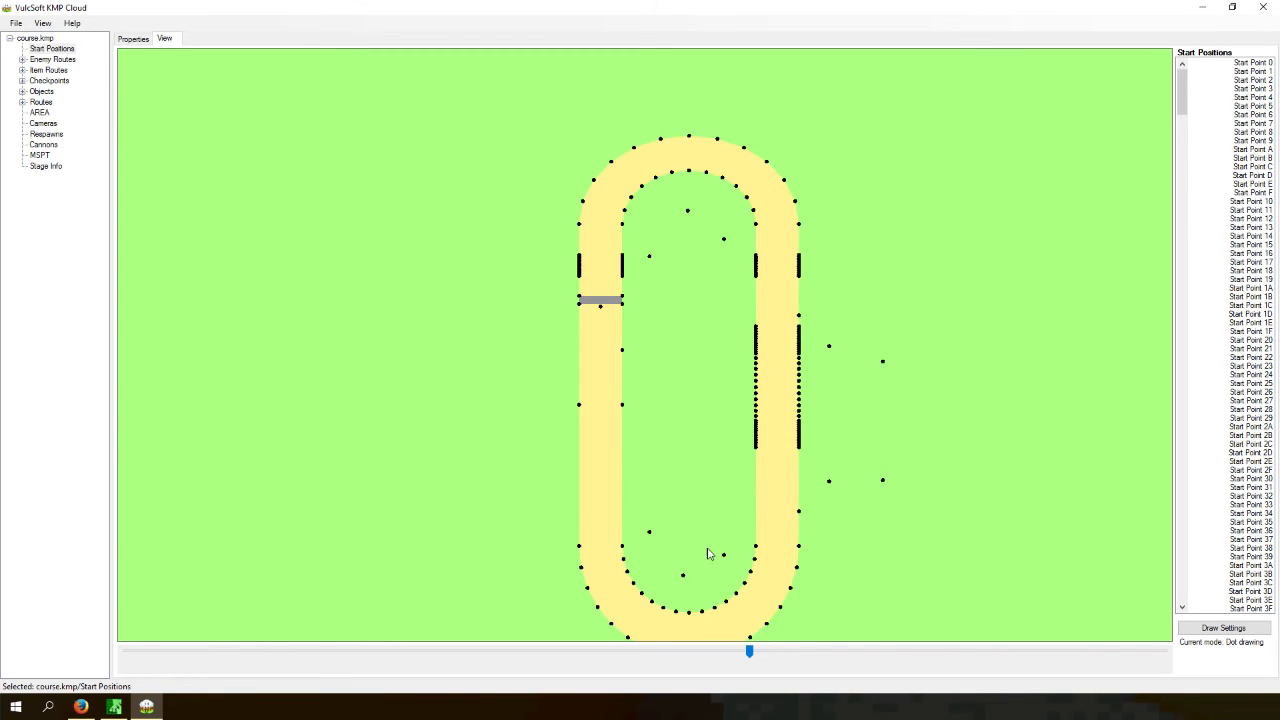
click(63, 60)
click(52, 48)
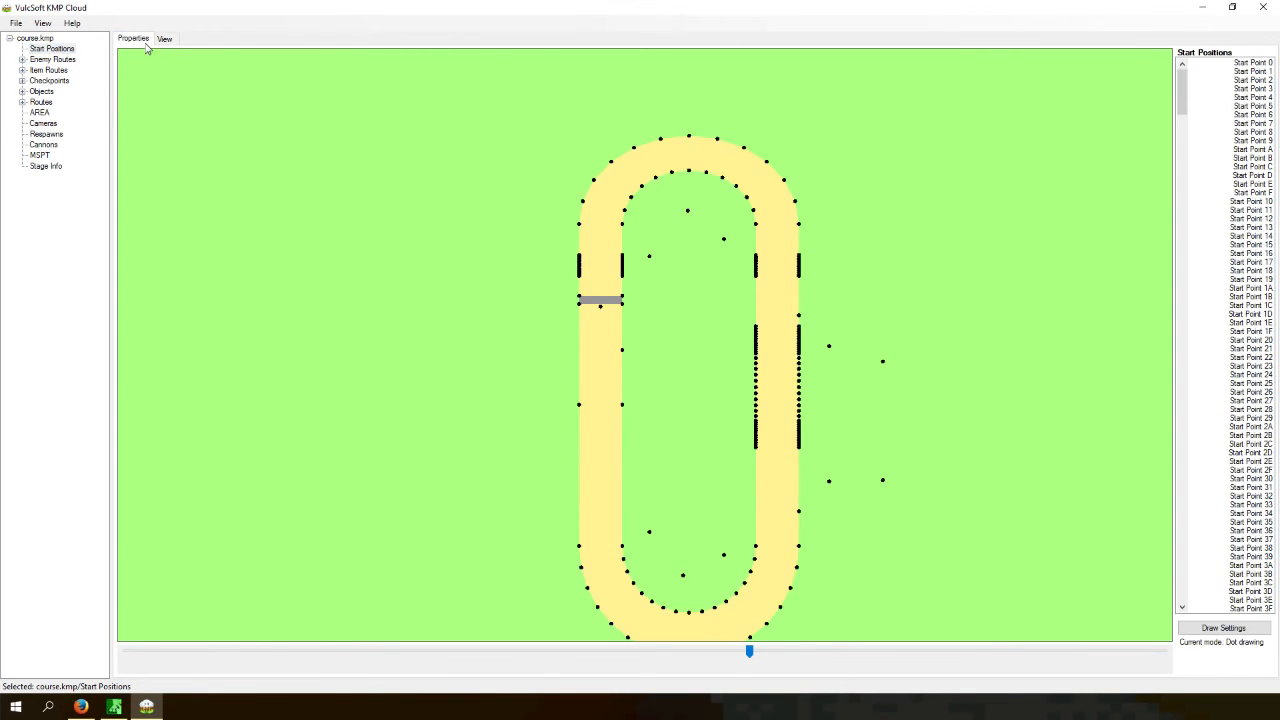
click(136, 39)
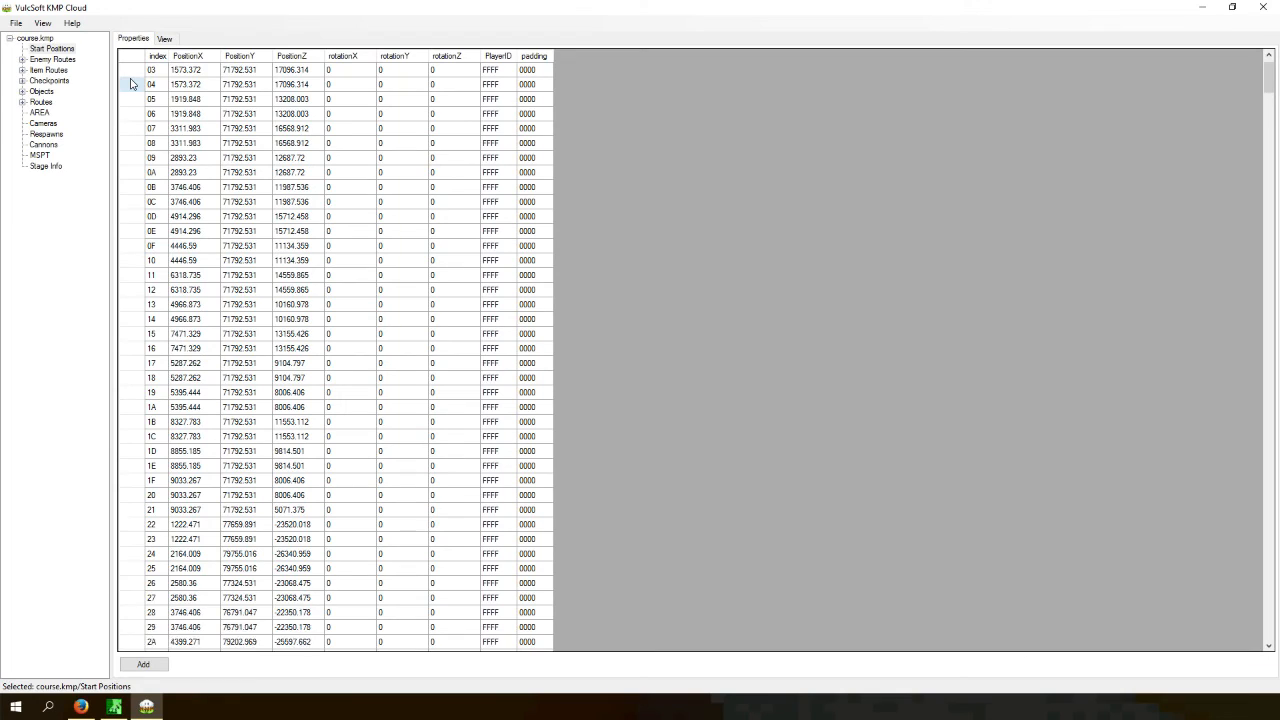
click(127, 84)
drag(1269, 76, 1269, 624)
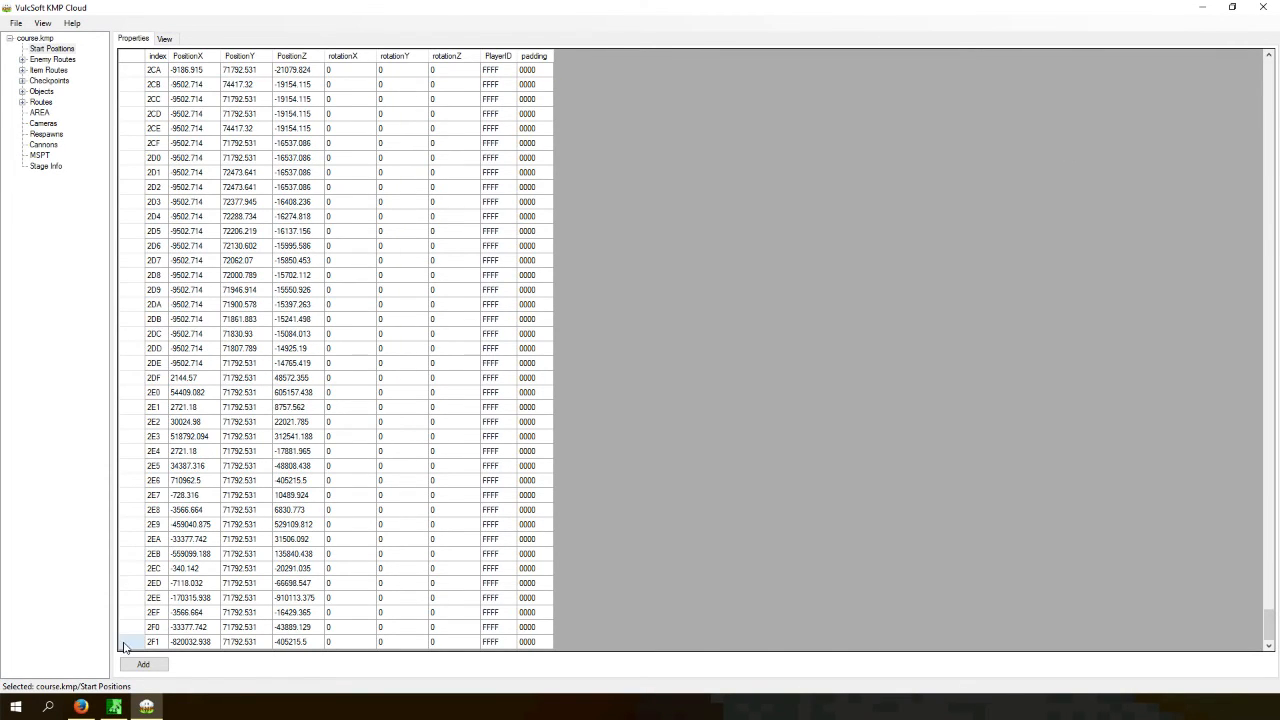
shift+click(128, 641)
key(Delete)
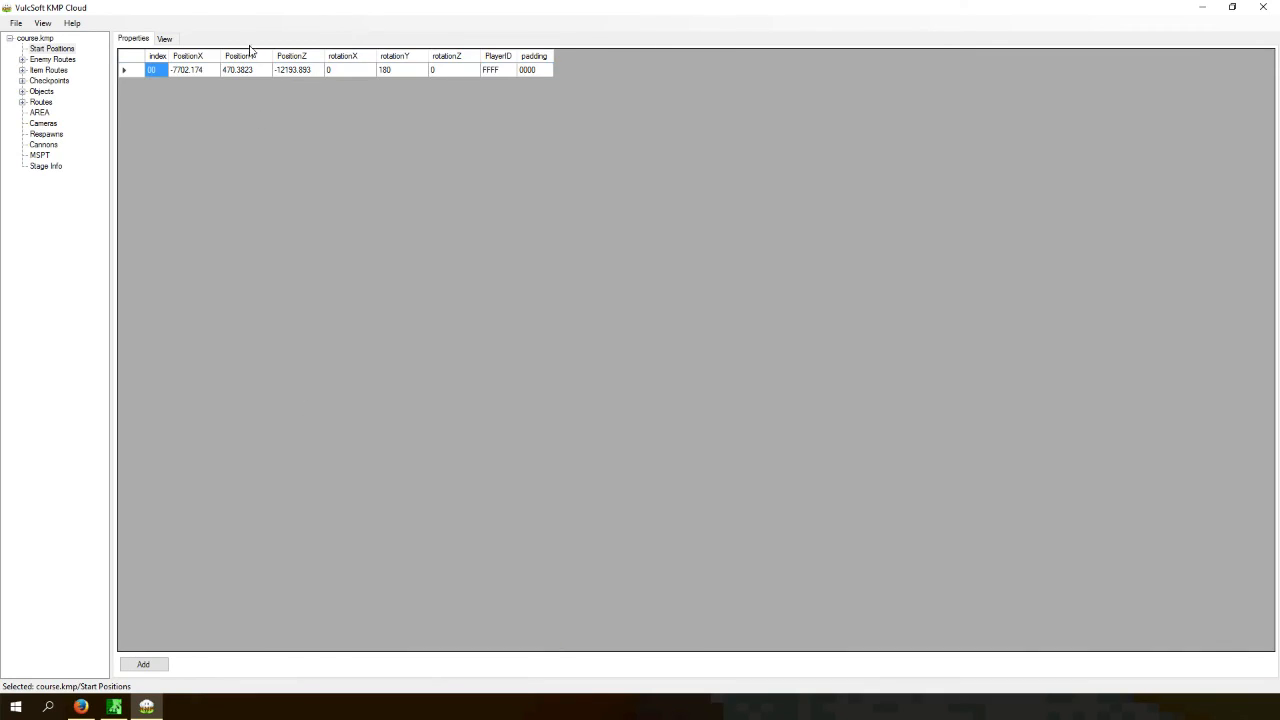
- Save the edited course.kmp file
click(166, 39)
click(133, 39)
click(16, 23)
click(25, 65)
click(526, 354)
click(16, 23)
click(27, 68)
click(158, 40)
click(137, 38)
- Shrink the KMP Cloud window and review the remaining start position in the view and its table row
drag(160, 6, 463, 173)
click(540, 239)
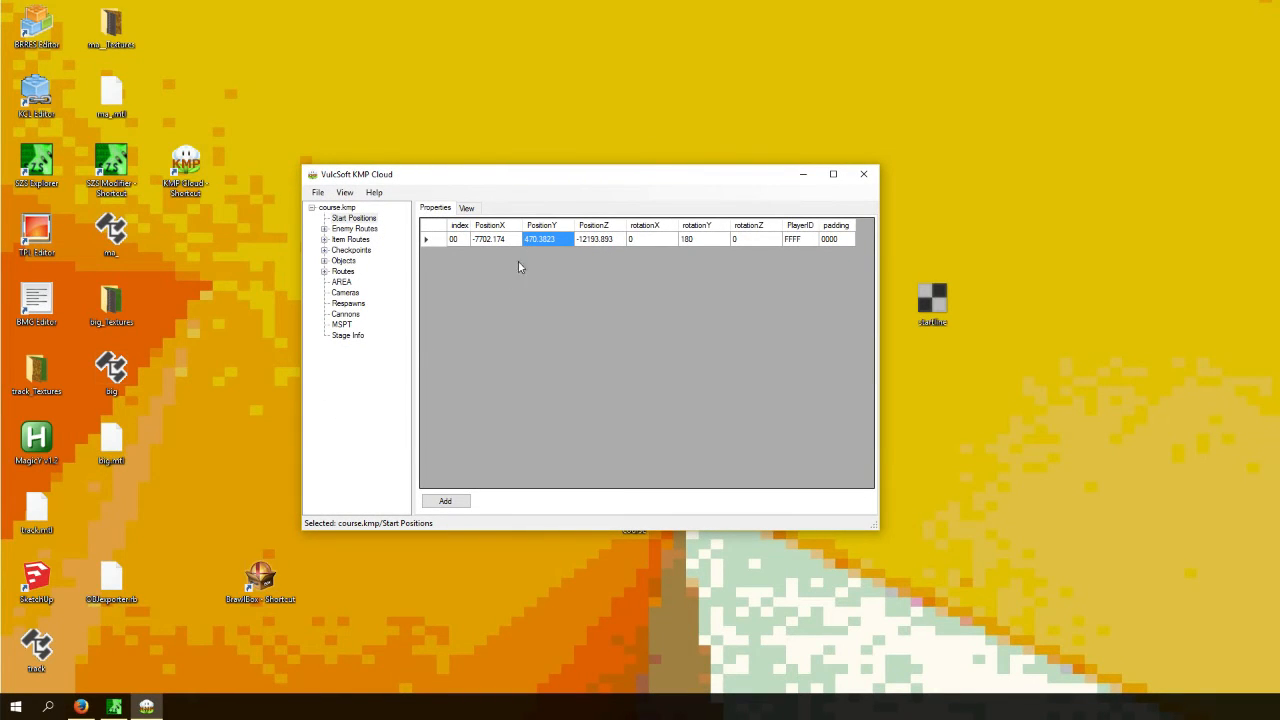
click(468, 208)
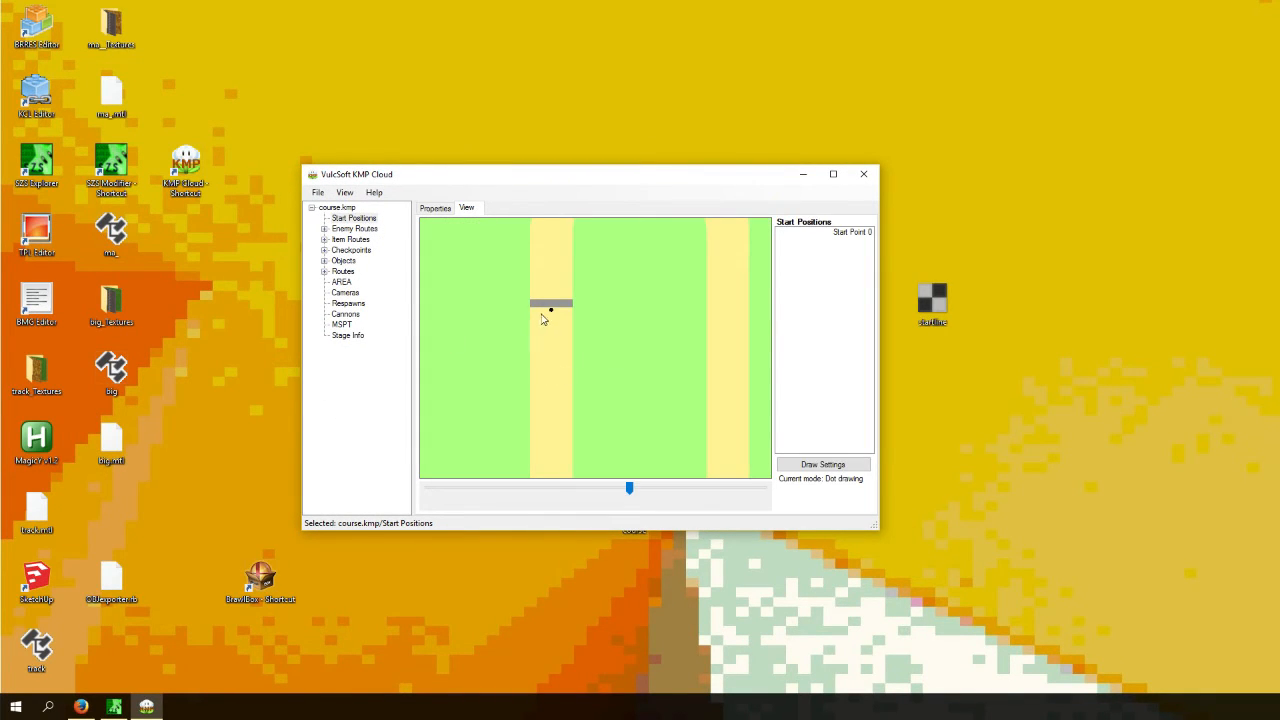
click(445, 210)
mouse_move(36, 440)
mouse_down()
mouse_move(74, 457)
mouse_move(110, 508)
mouse_move(38, 442)
mouse_up()
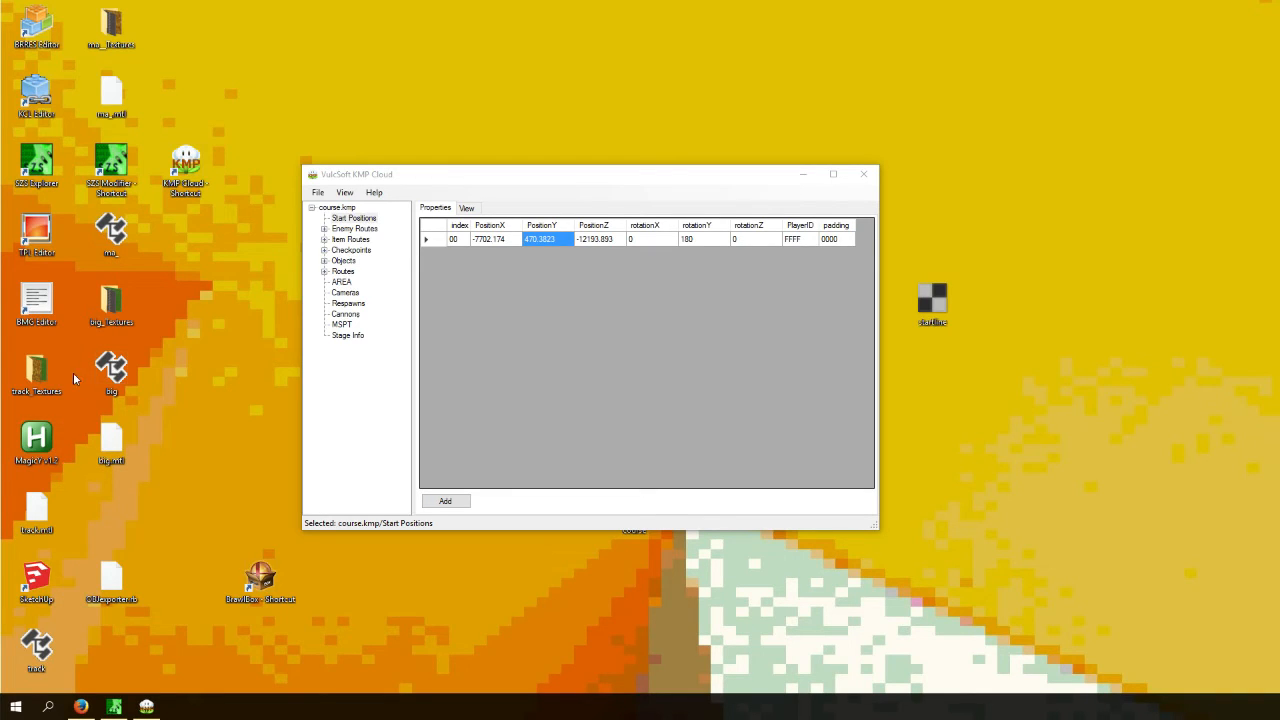
- Search the system for Python
click(52, 708)
text(python)
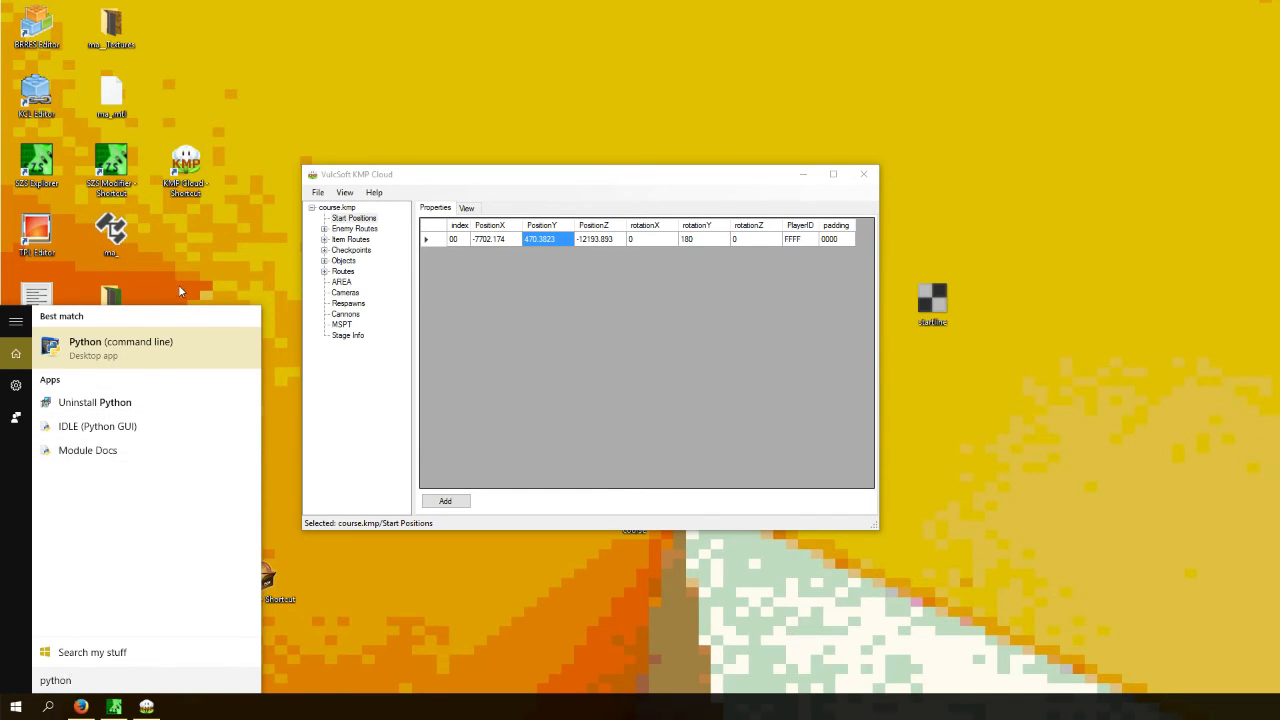
click(178, 284)
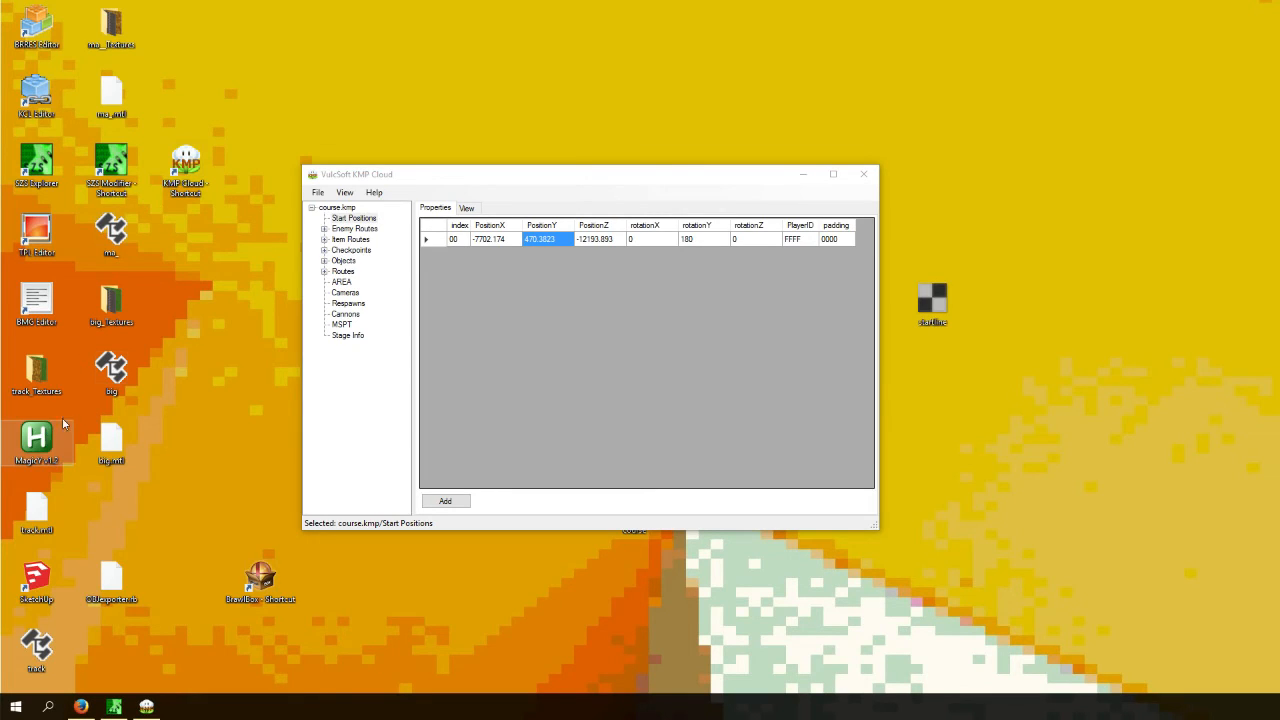
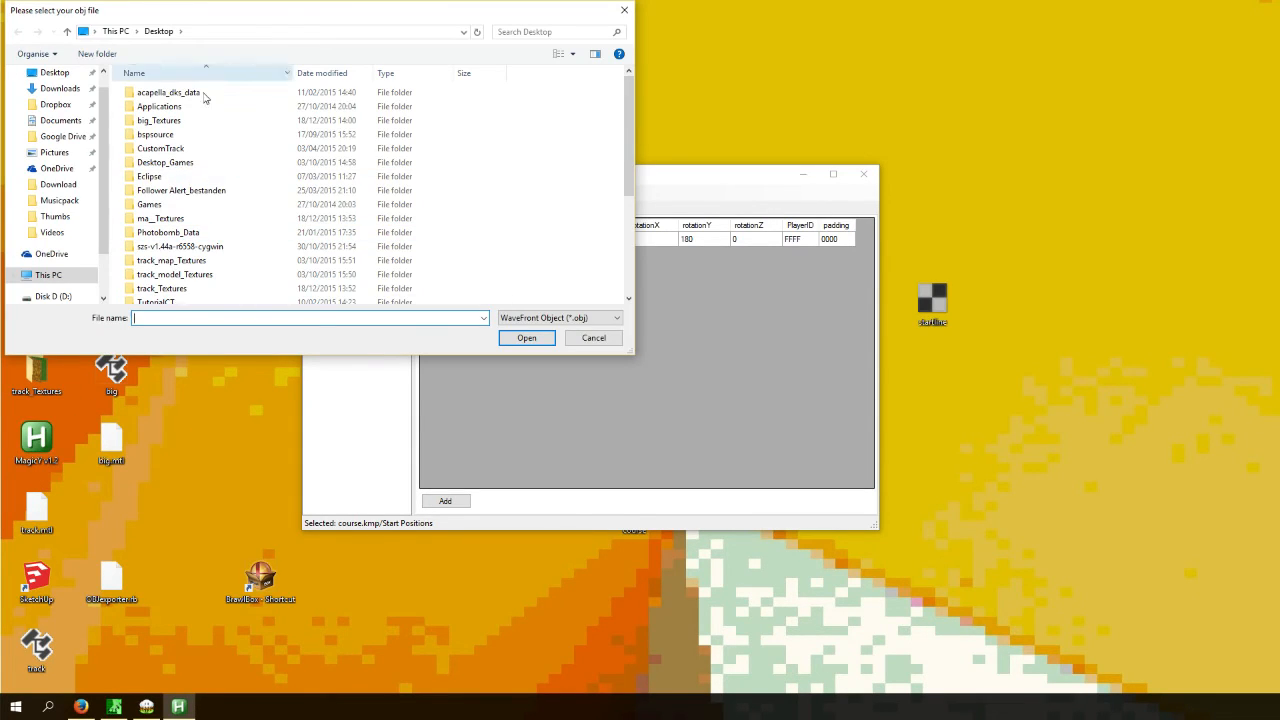
- Load the track OBJ model into KMP Cloud as the view's reference and confirm the model scale prompt
text(trac)
click(188, 356)
click(527, 338)
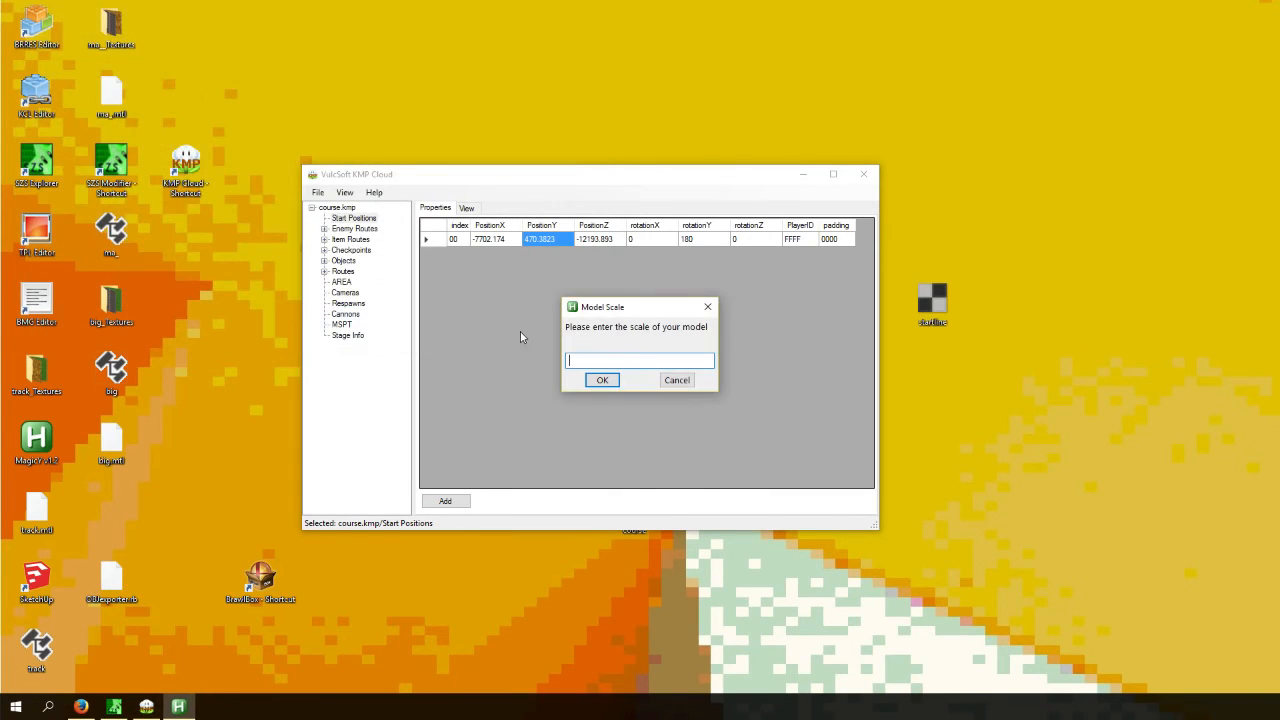
click(616, 384)
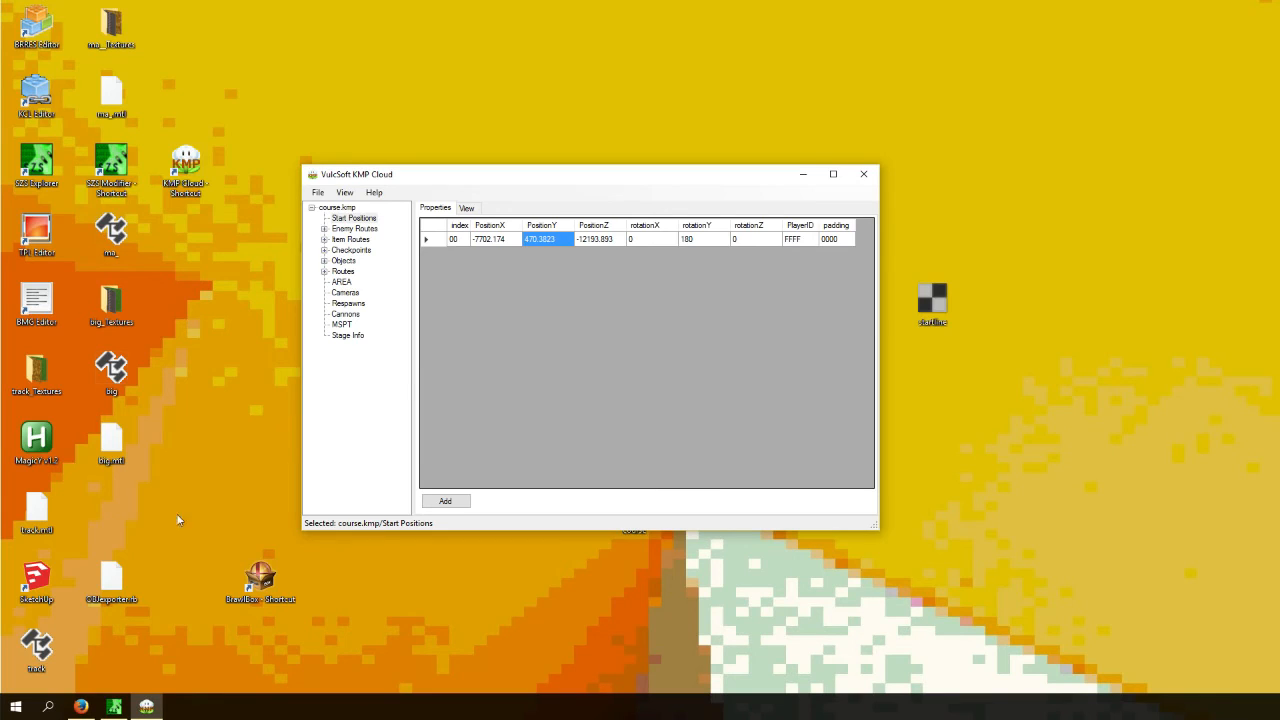
- Set Start Point 0's Position Y to 71792.53 in the Start Positions table
click(440, 242)
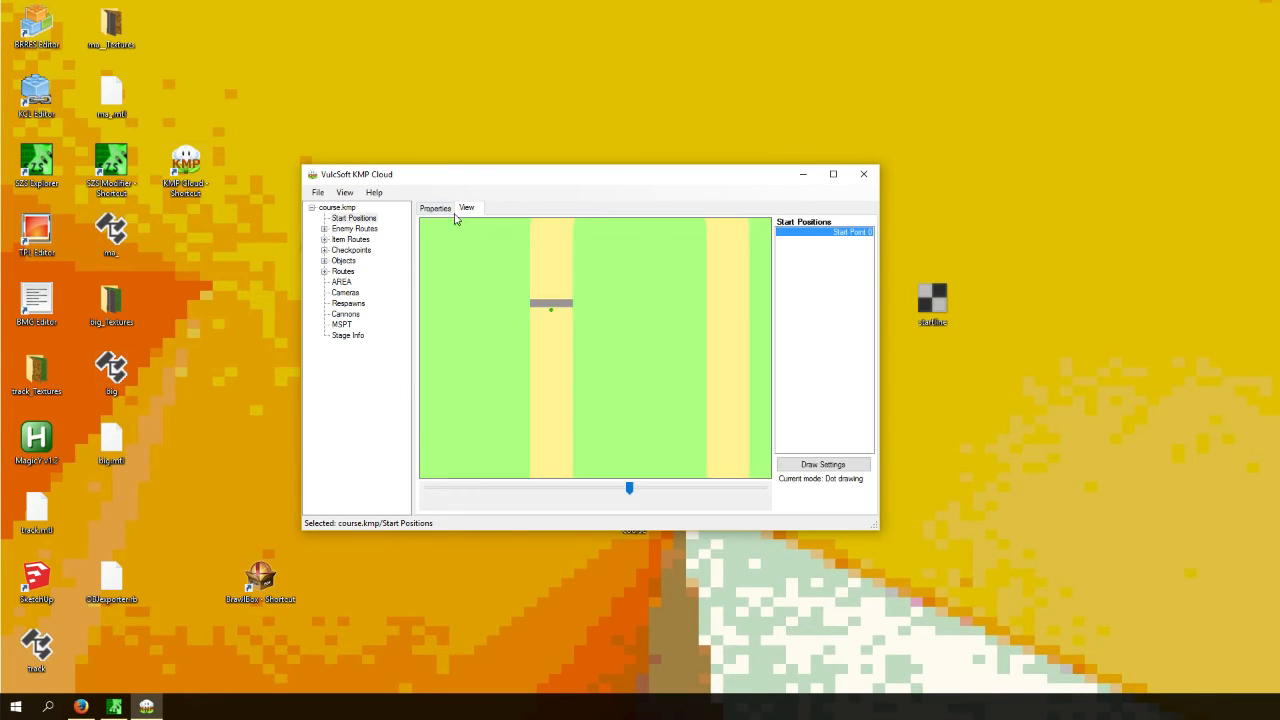
drag(438, 241, 436, 304)
click(436, 313)
click(340, 219)
click(433, 241)
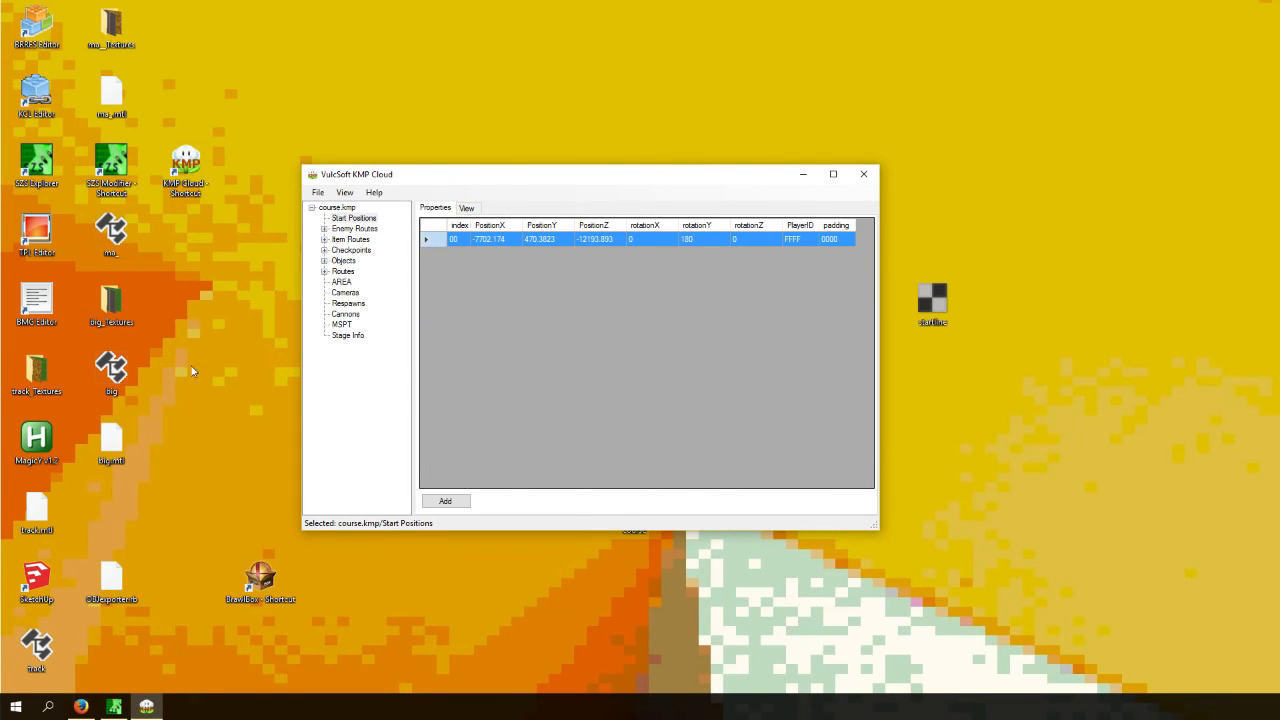
click(43, 462)
click(440, 240)
key(Tab)
key(Tab)
text(71792.53)
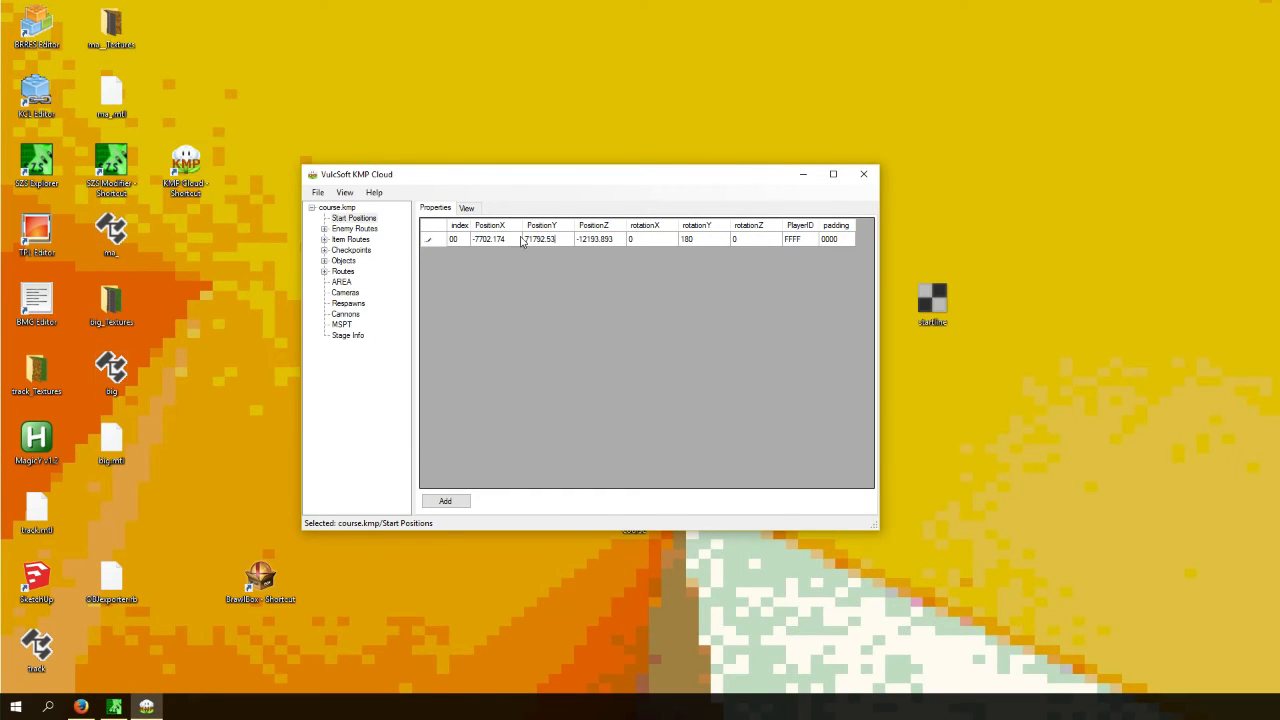
- Commit the Position Y edit and save course.kmp
click(424, 246)
drag(472, 247, 547, 248)
click(321, 194)
click(339, 236)
click(586, 244)
click(557, 244)
click(465, 209)
click(322, 193)
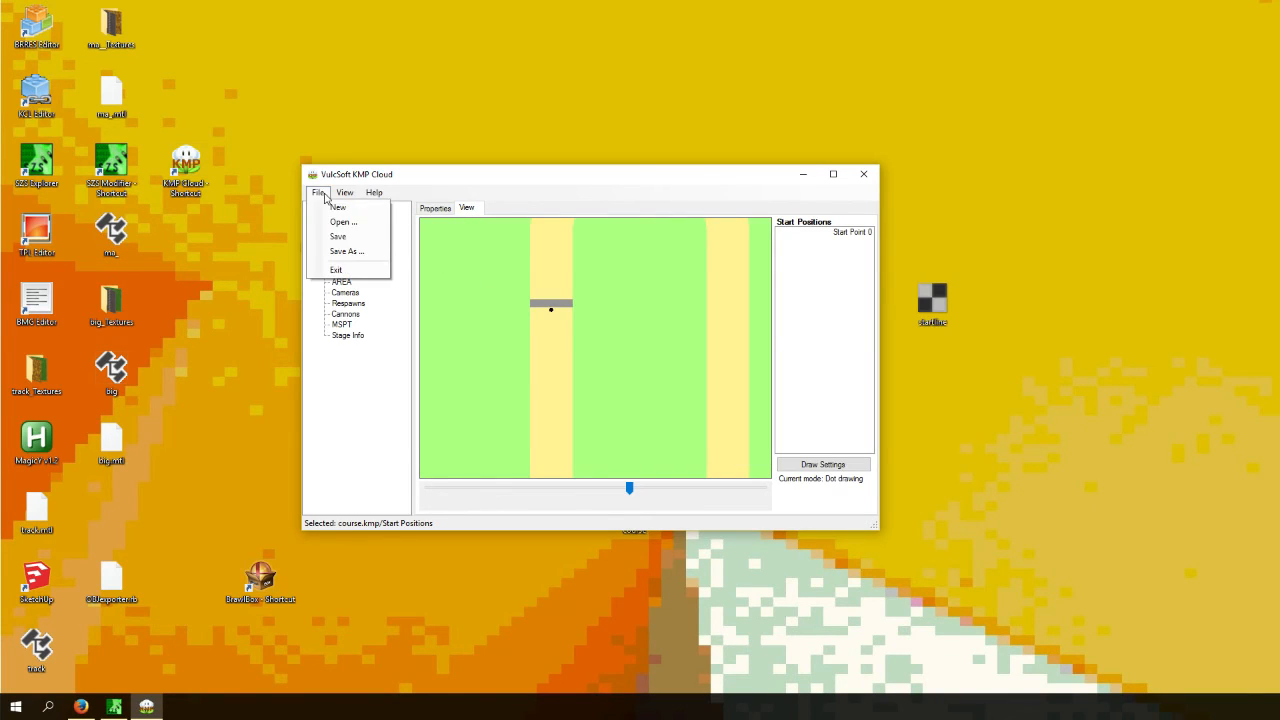
click(341, 240)
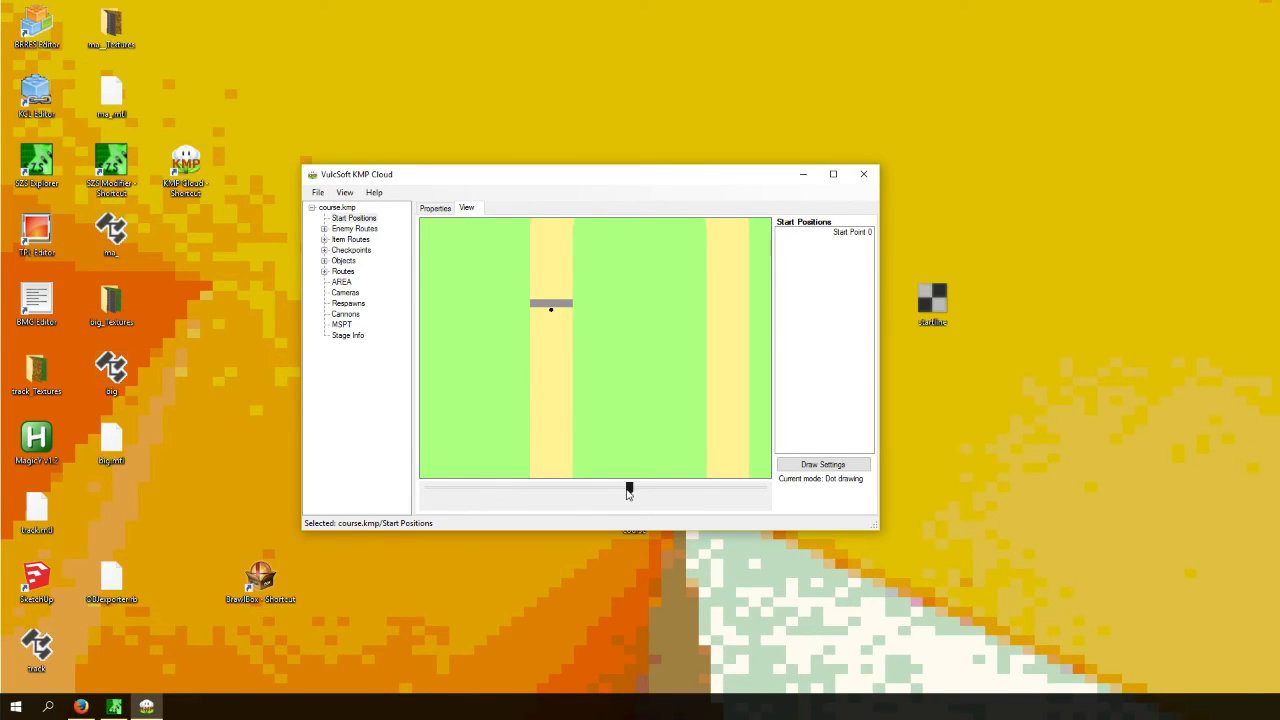
- Inspect the start position and enemy routes in the view, then close KMP Cloud
drag(629, 490, 641, 492)
click(345, 239)
click(348, 228)
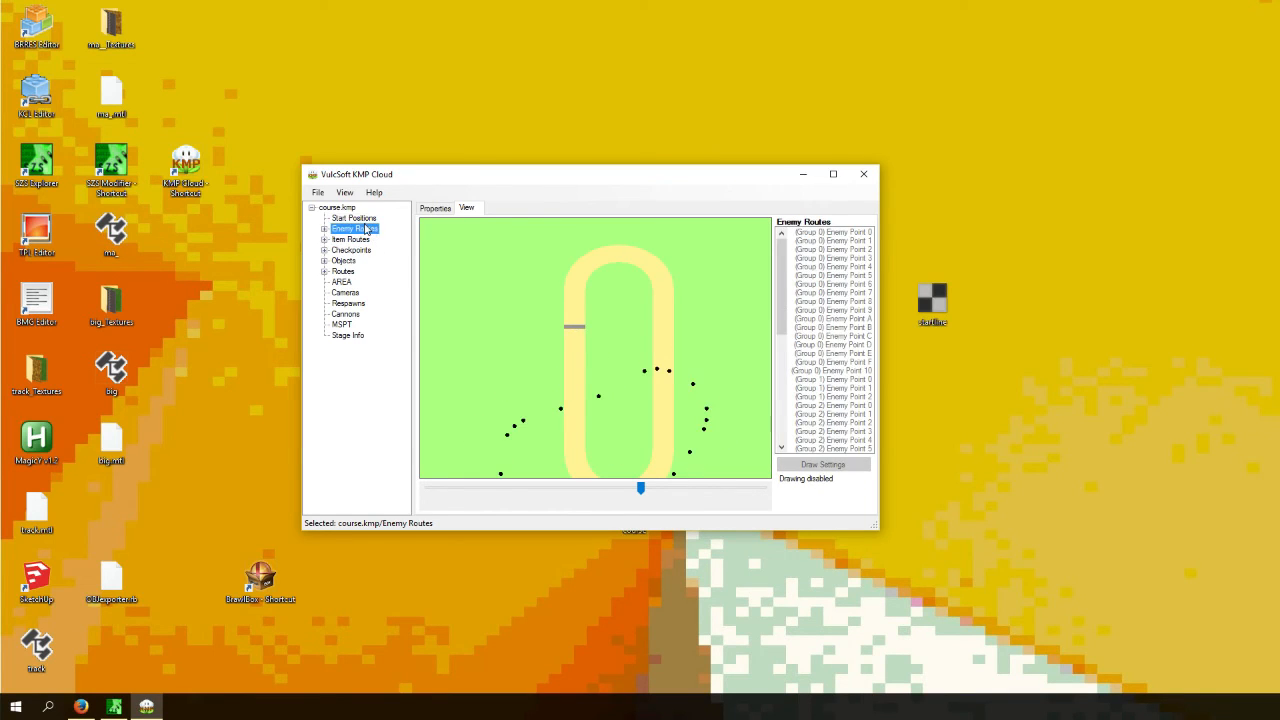
click(350, 218)
drag(641, 492, 651, 492)
click(864, 174)
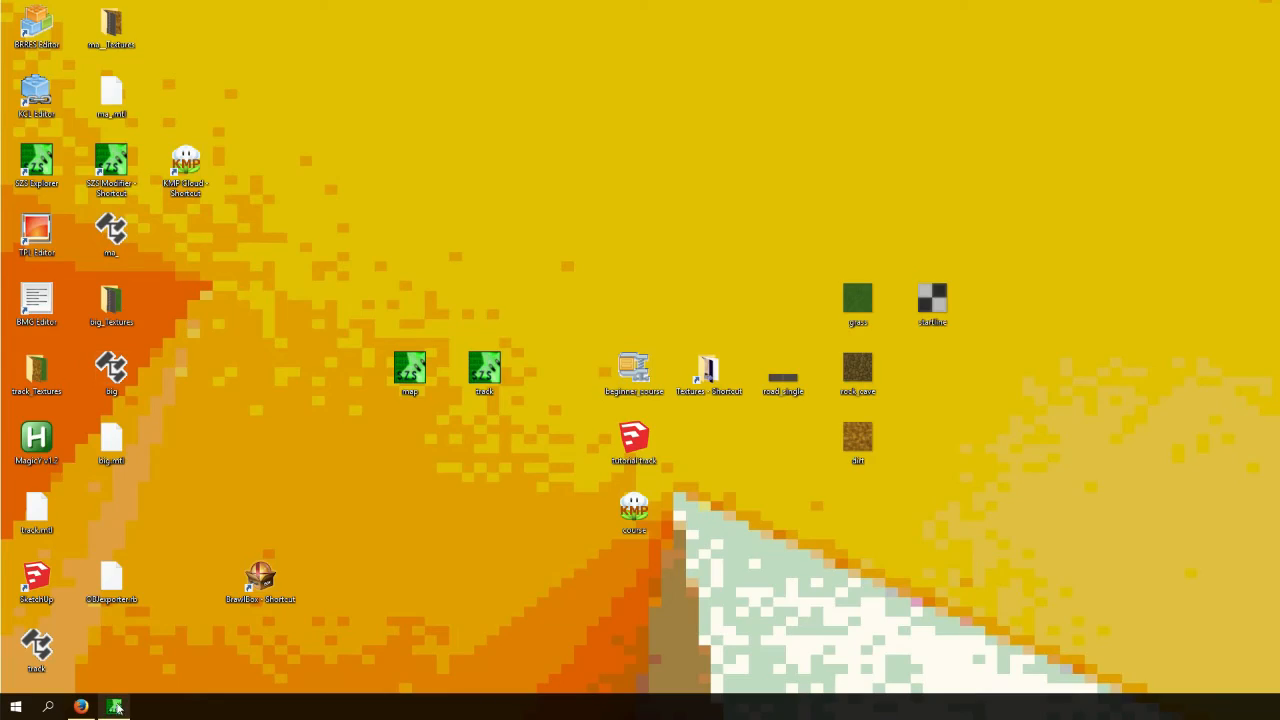
- Switch to SZS Explorer and replace the archive's course.kmp with the edited course file from the Desktop
click(116, 707)
right_click(184, 134)
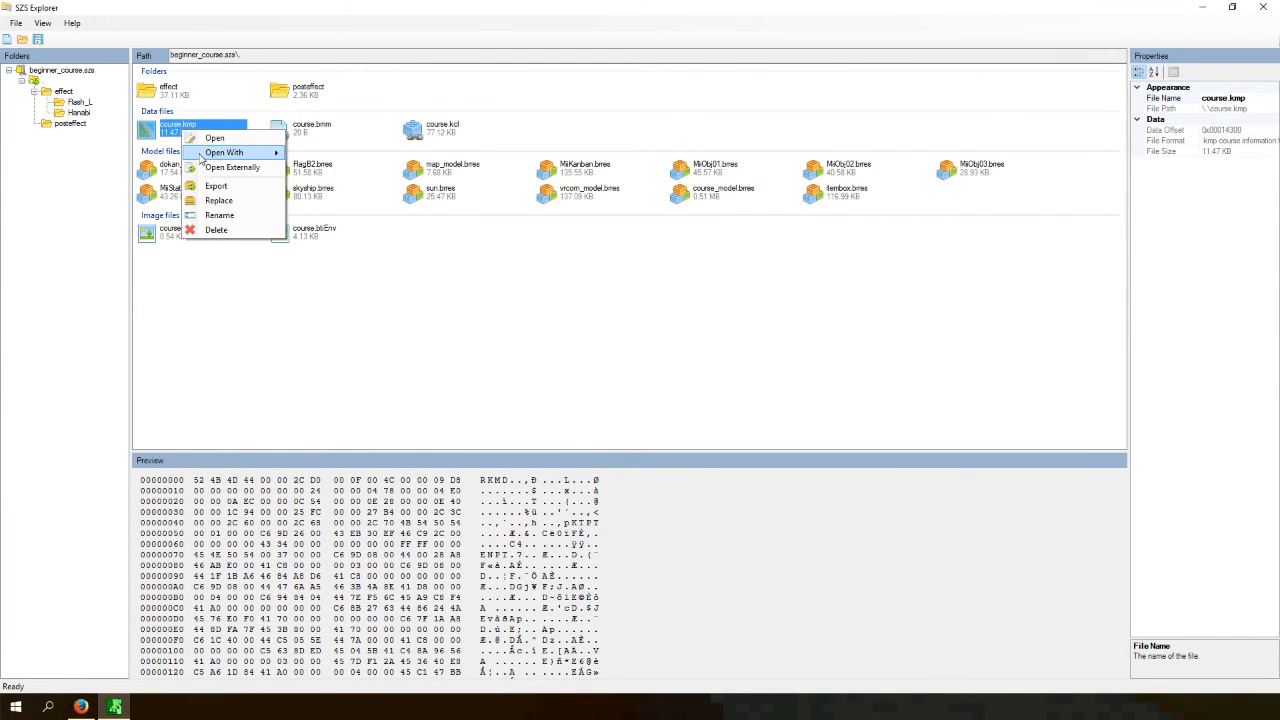
click(232, 204)
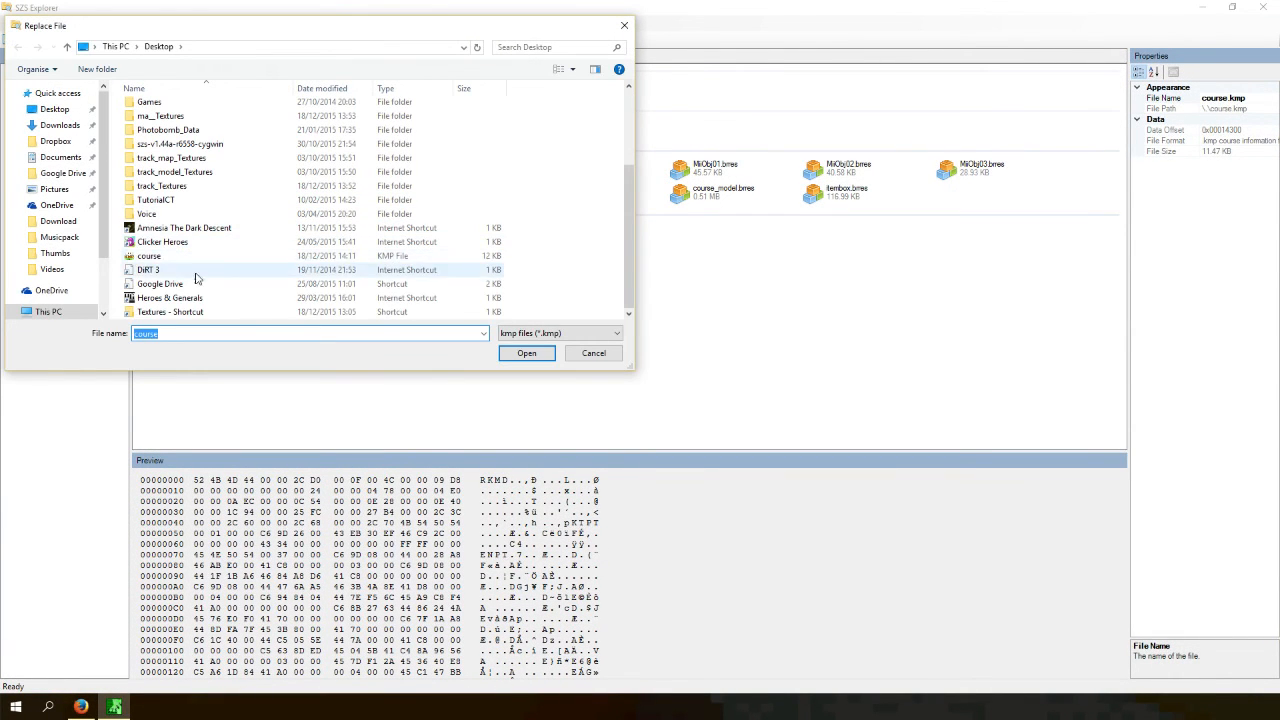
scroll(180, 285, up, 3)
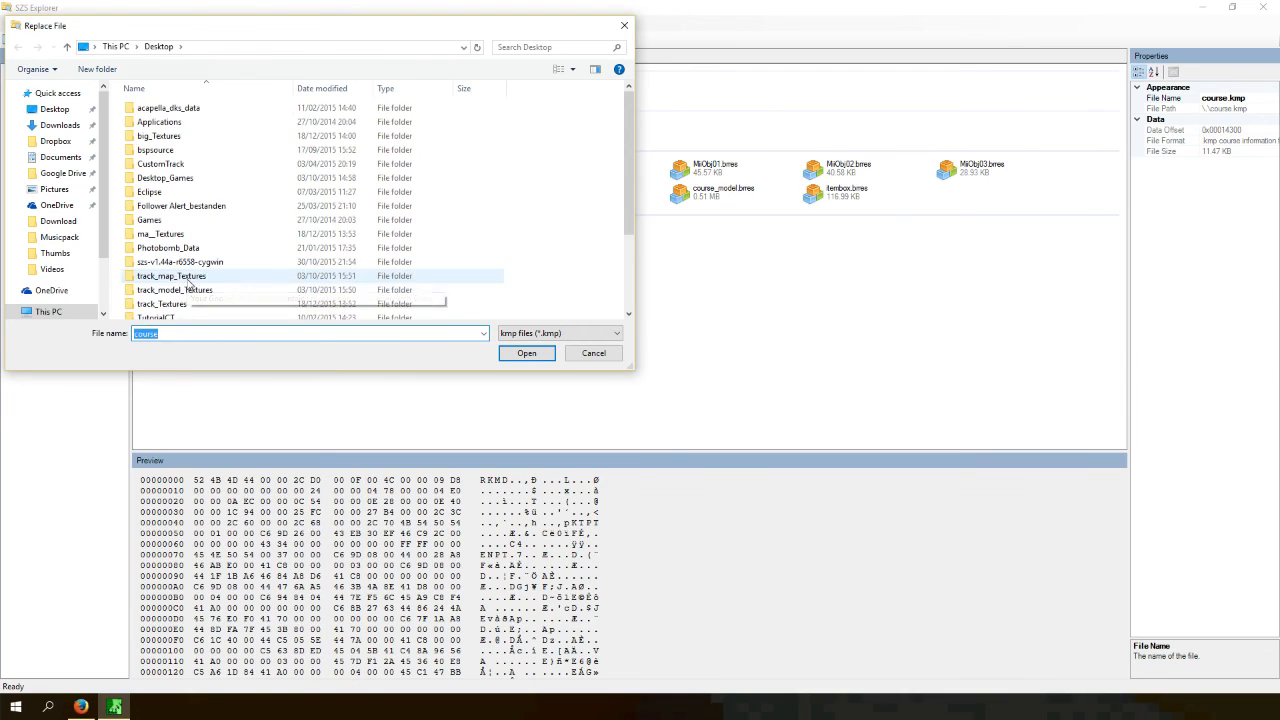
click(594, 354)
right_click(185, 132)
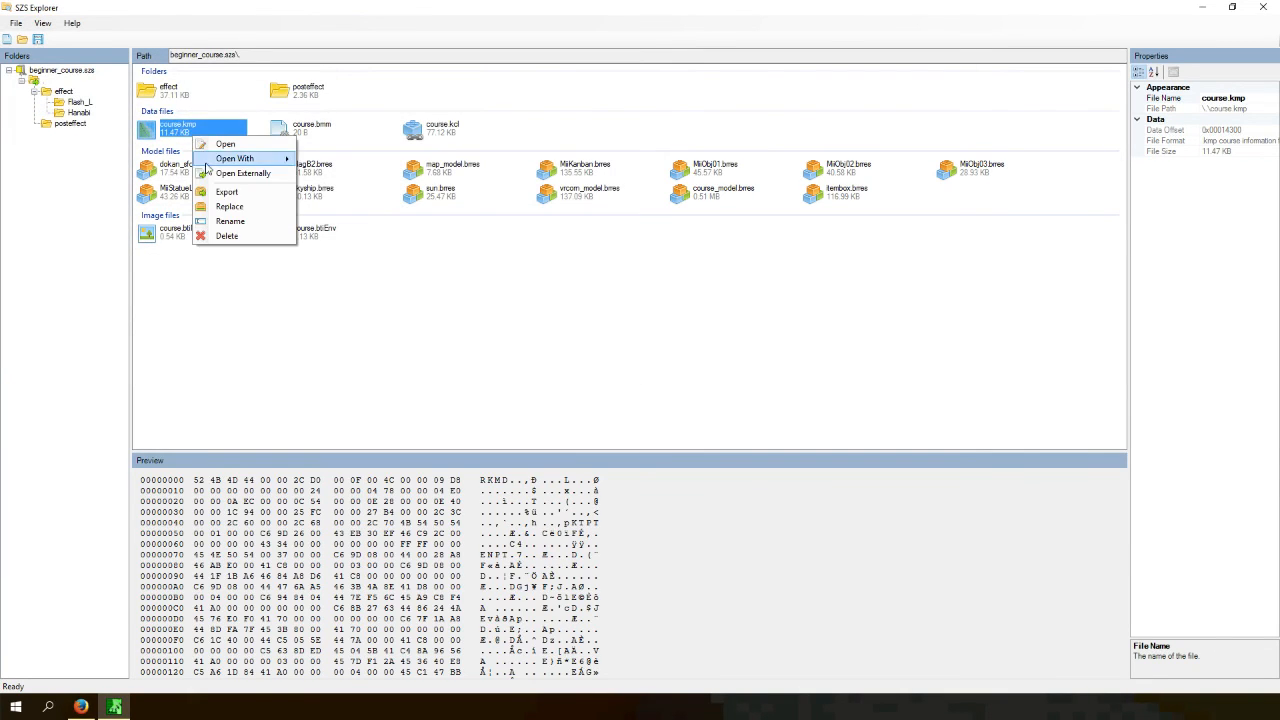
click(234, 204)
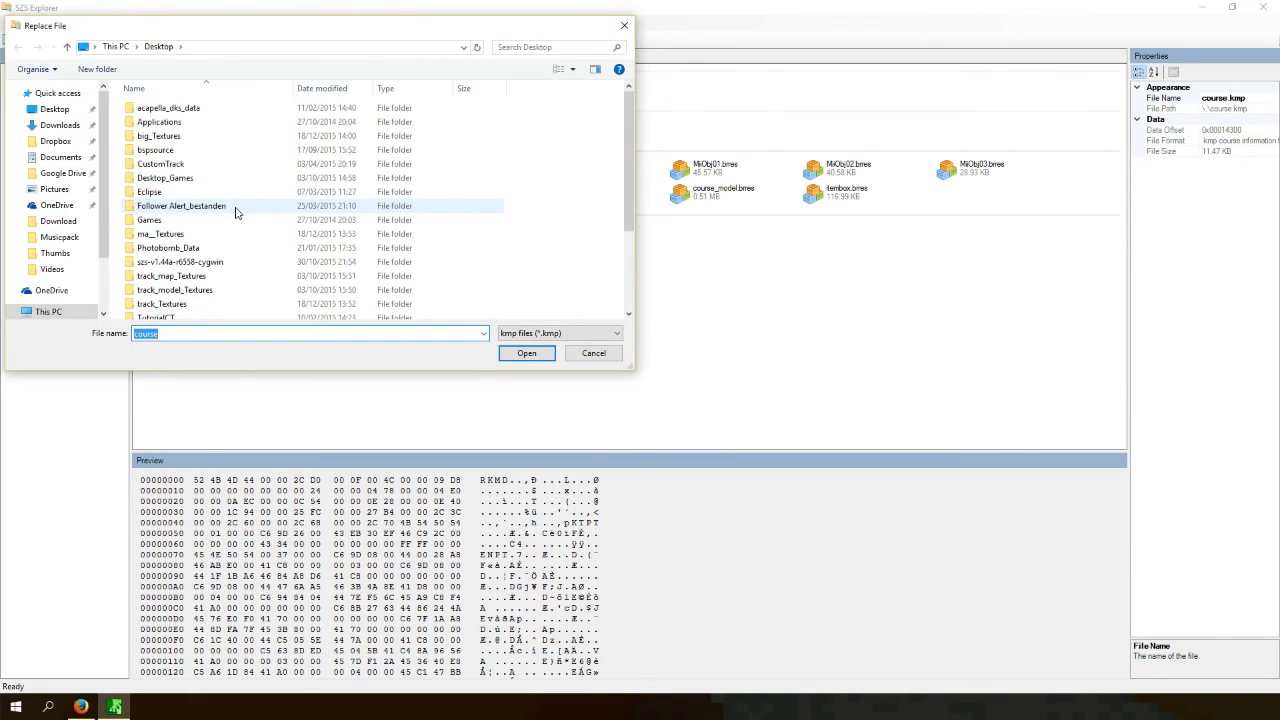
text(course)
key(Return)
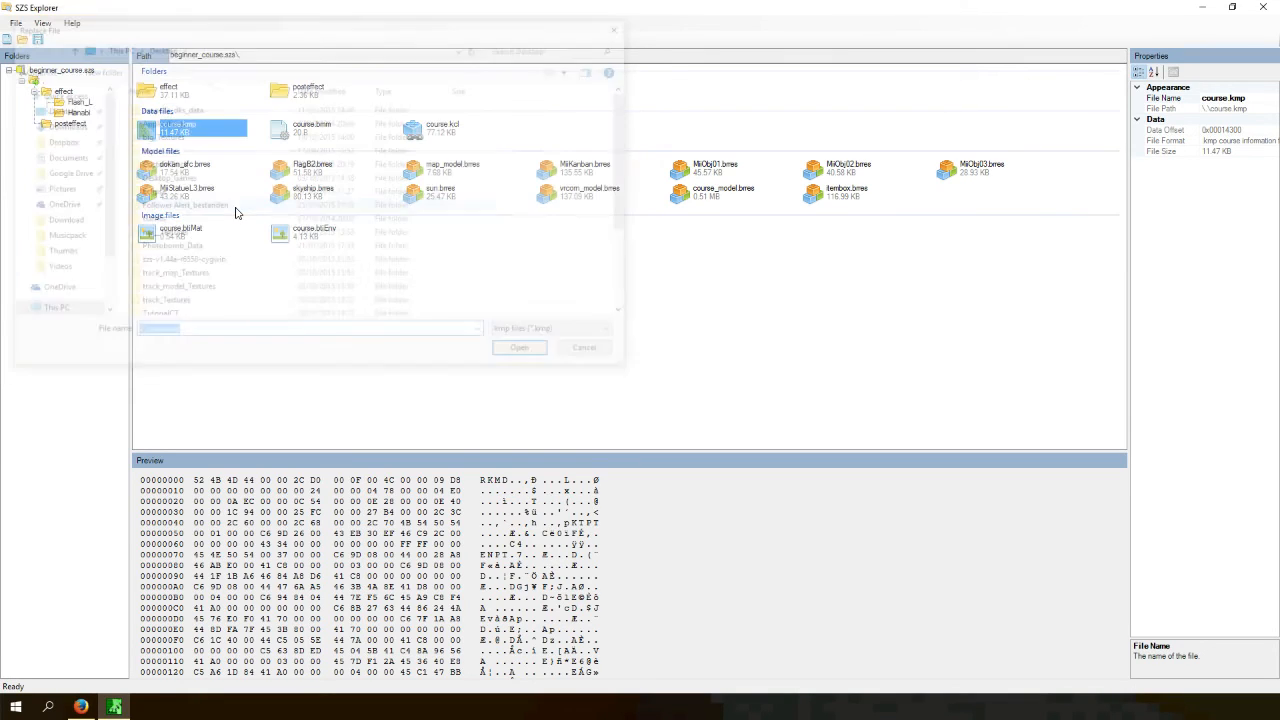
- Save the beginner_course.szs archive and close SZS Explorer
click(15, 22)
click(25, 55)
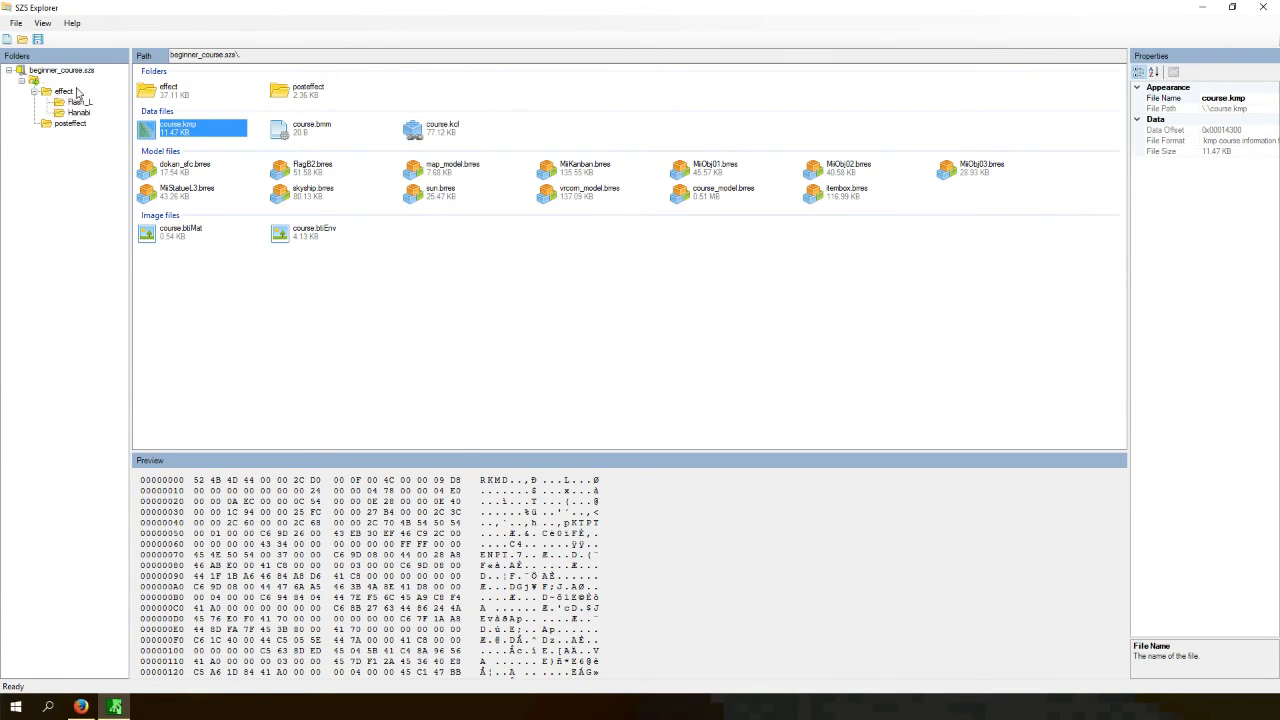
click(561, 177)
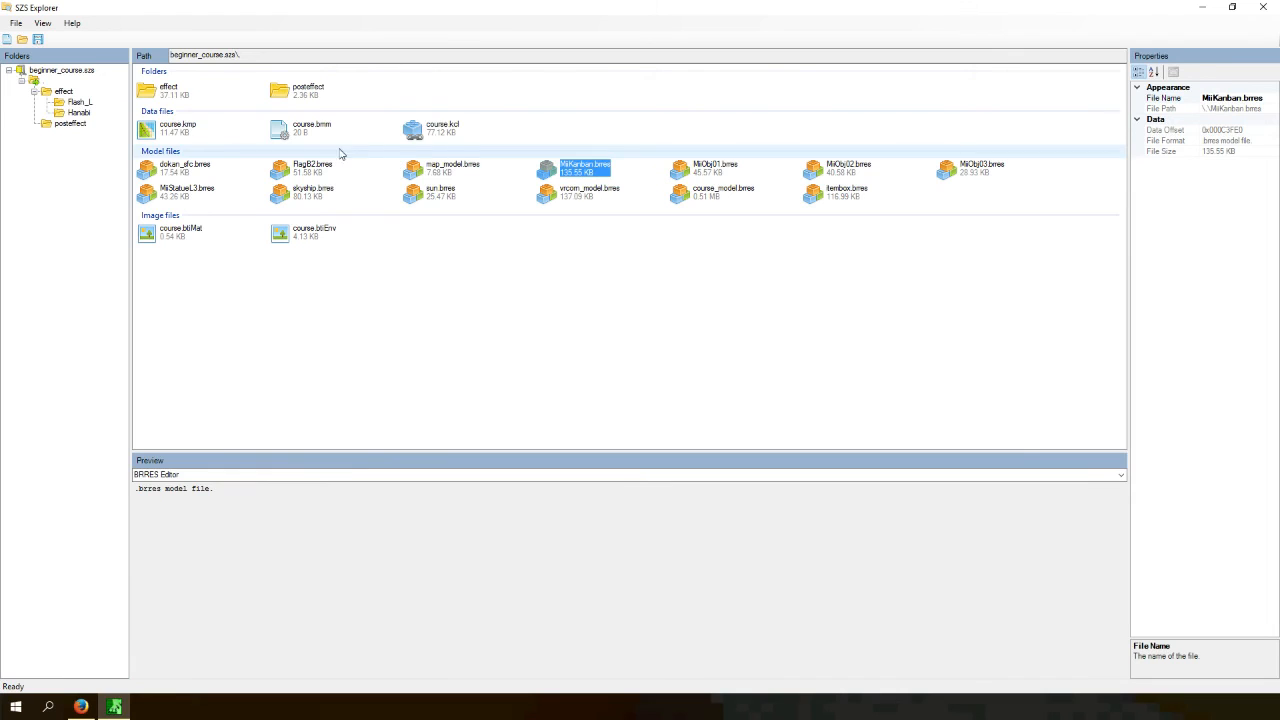
click(430, 134)
click(163, 137)
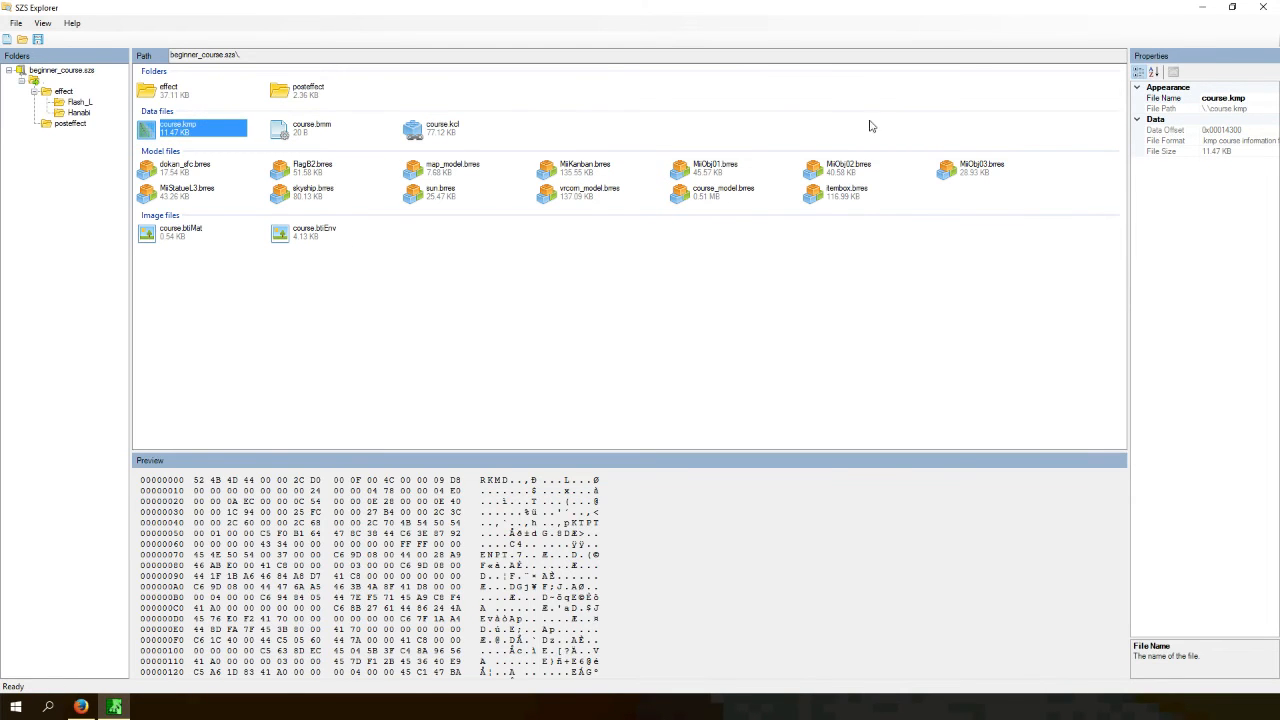
click(1264, 7)
drag(640, 372, 657, 376)
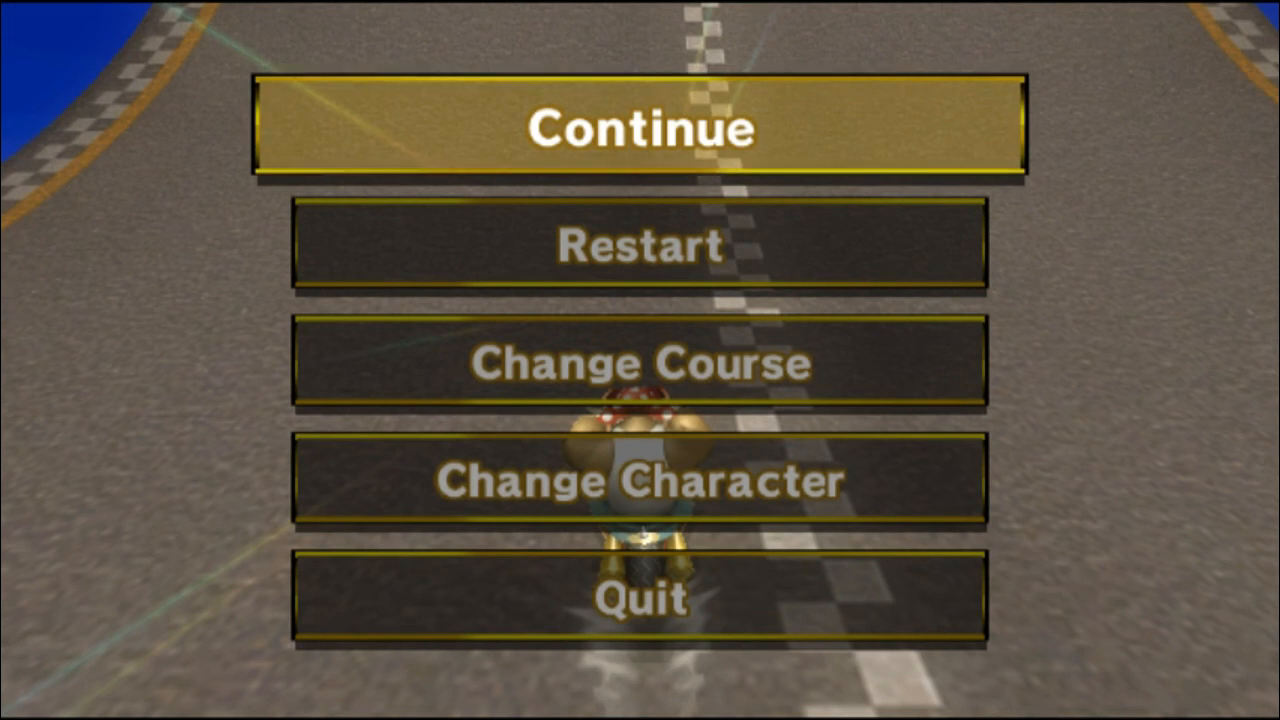
key(Return)
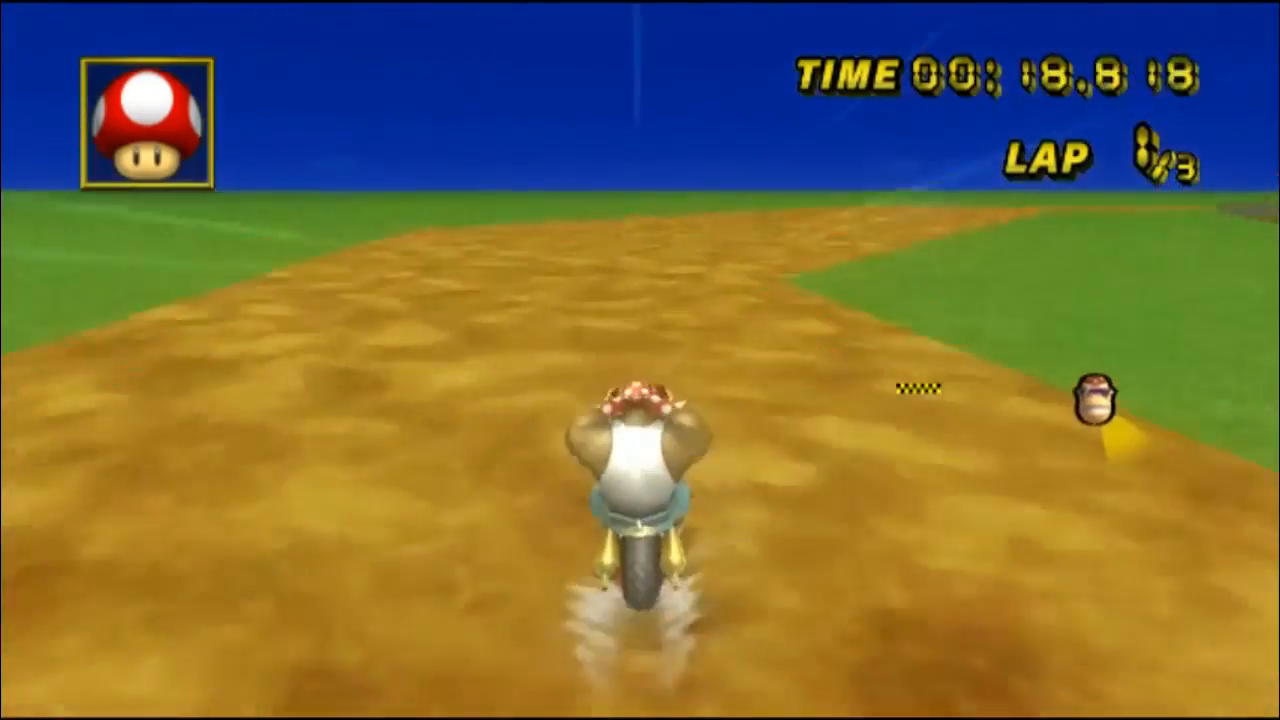
key(Escape)
key(Down)
key(Return)
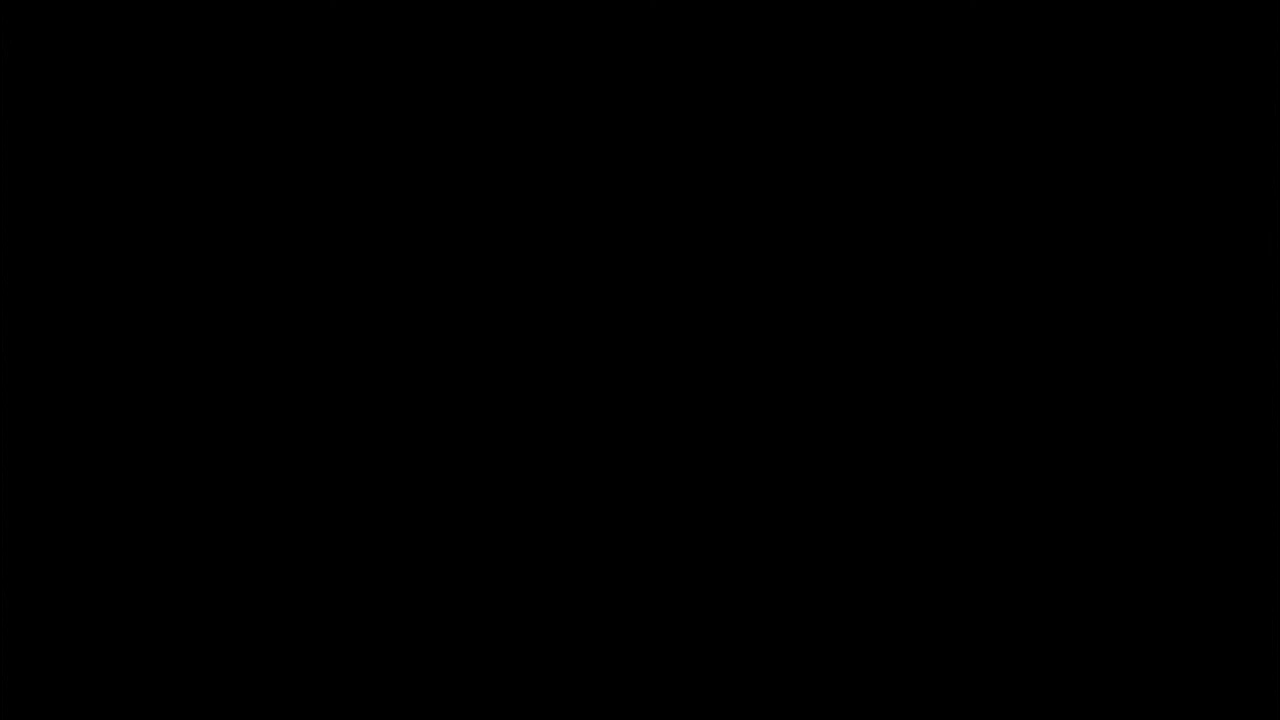